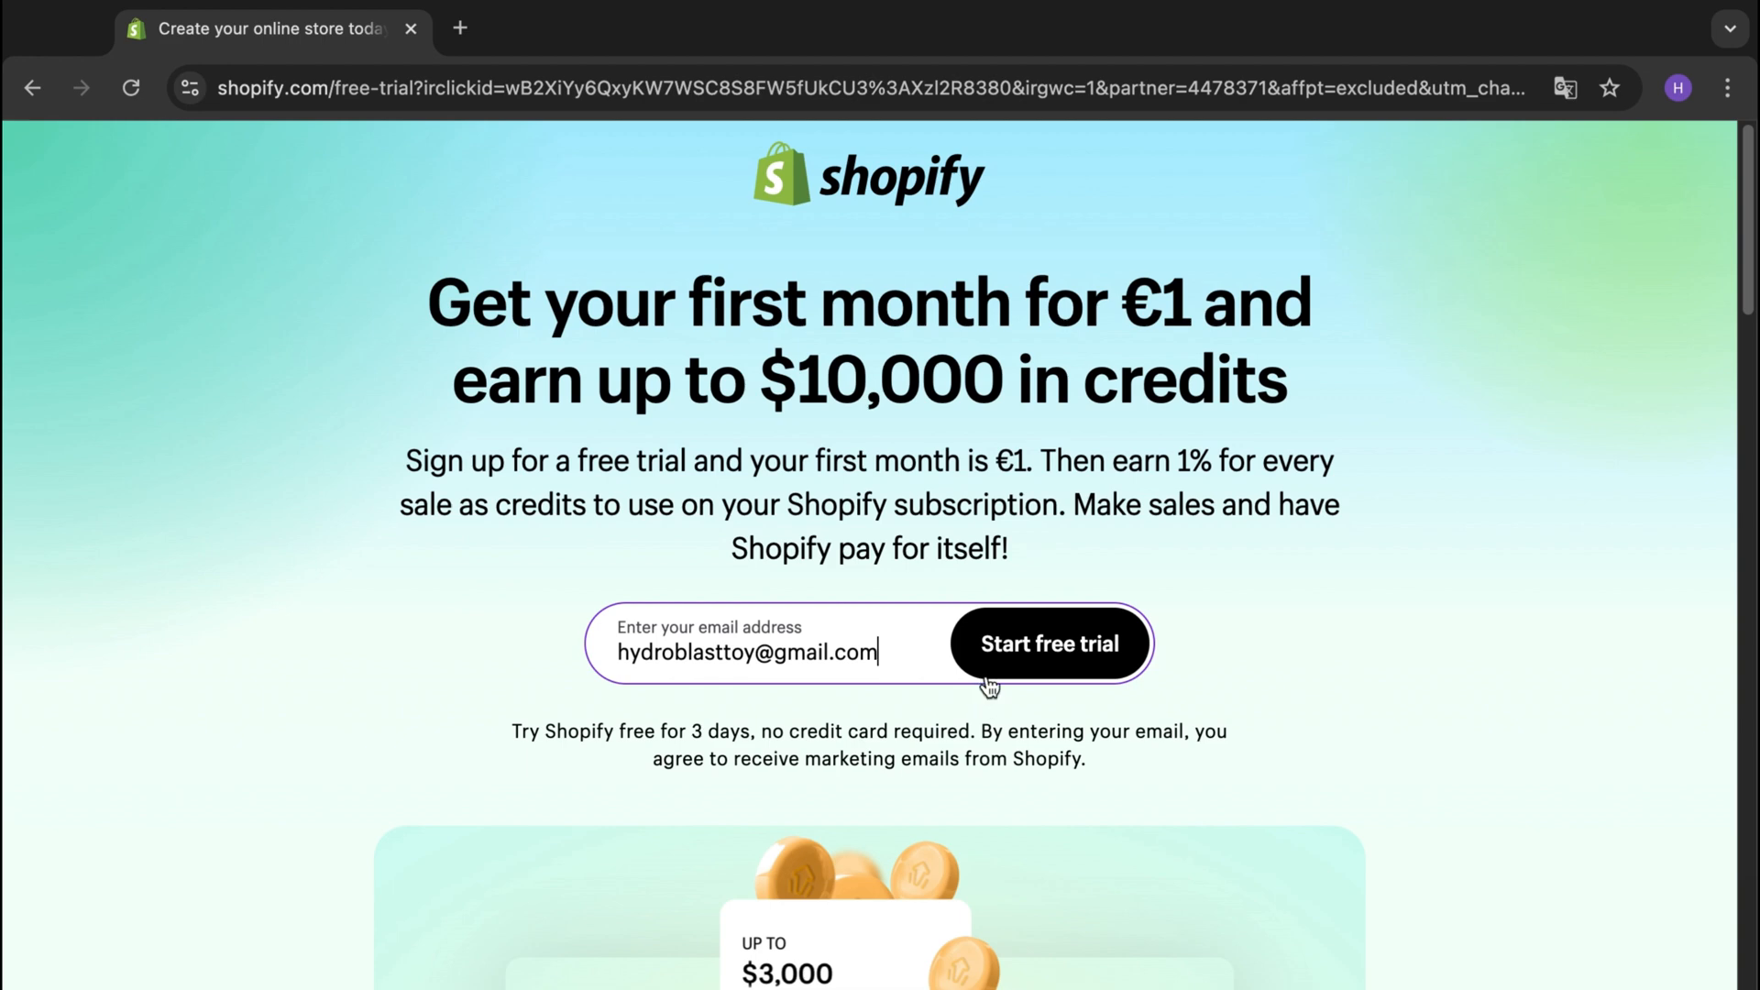
Start the Shopify free trial, choose "I'm already selling online or in person", and skip the remaining setup questions
{"action": "left_click", "coordinate": [1021, 642]}
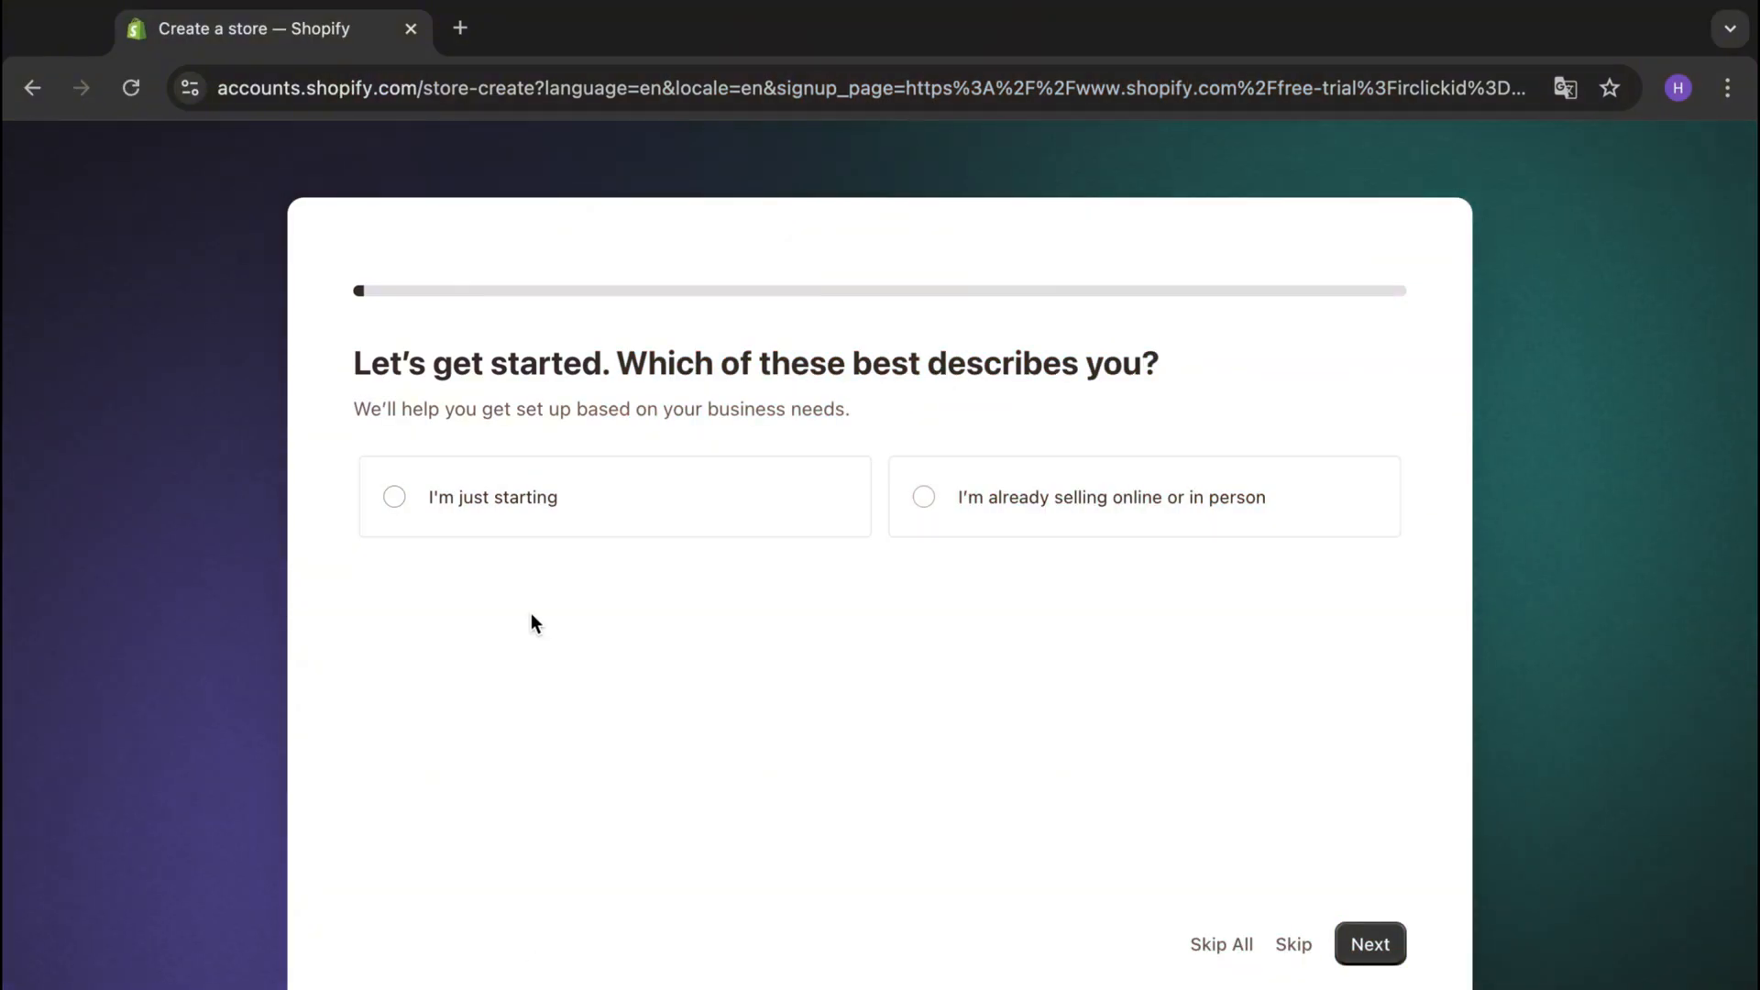
{"action": "left_click", "coordinate": [978, 498]}
{"action": "left_click", "coordinate": [1369, 945]}
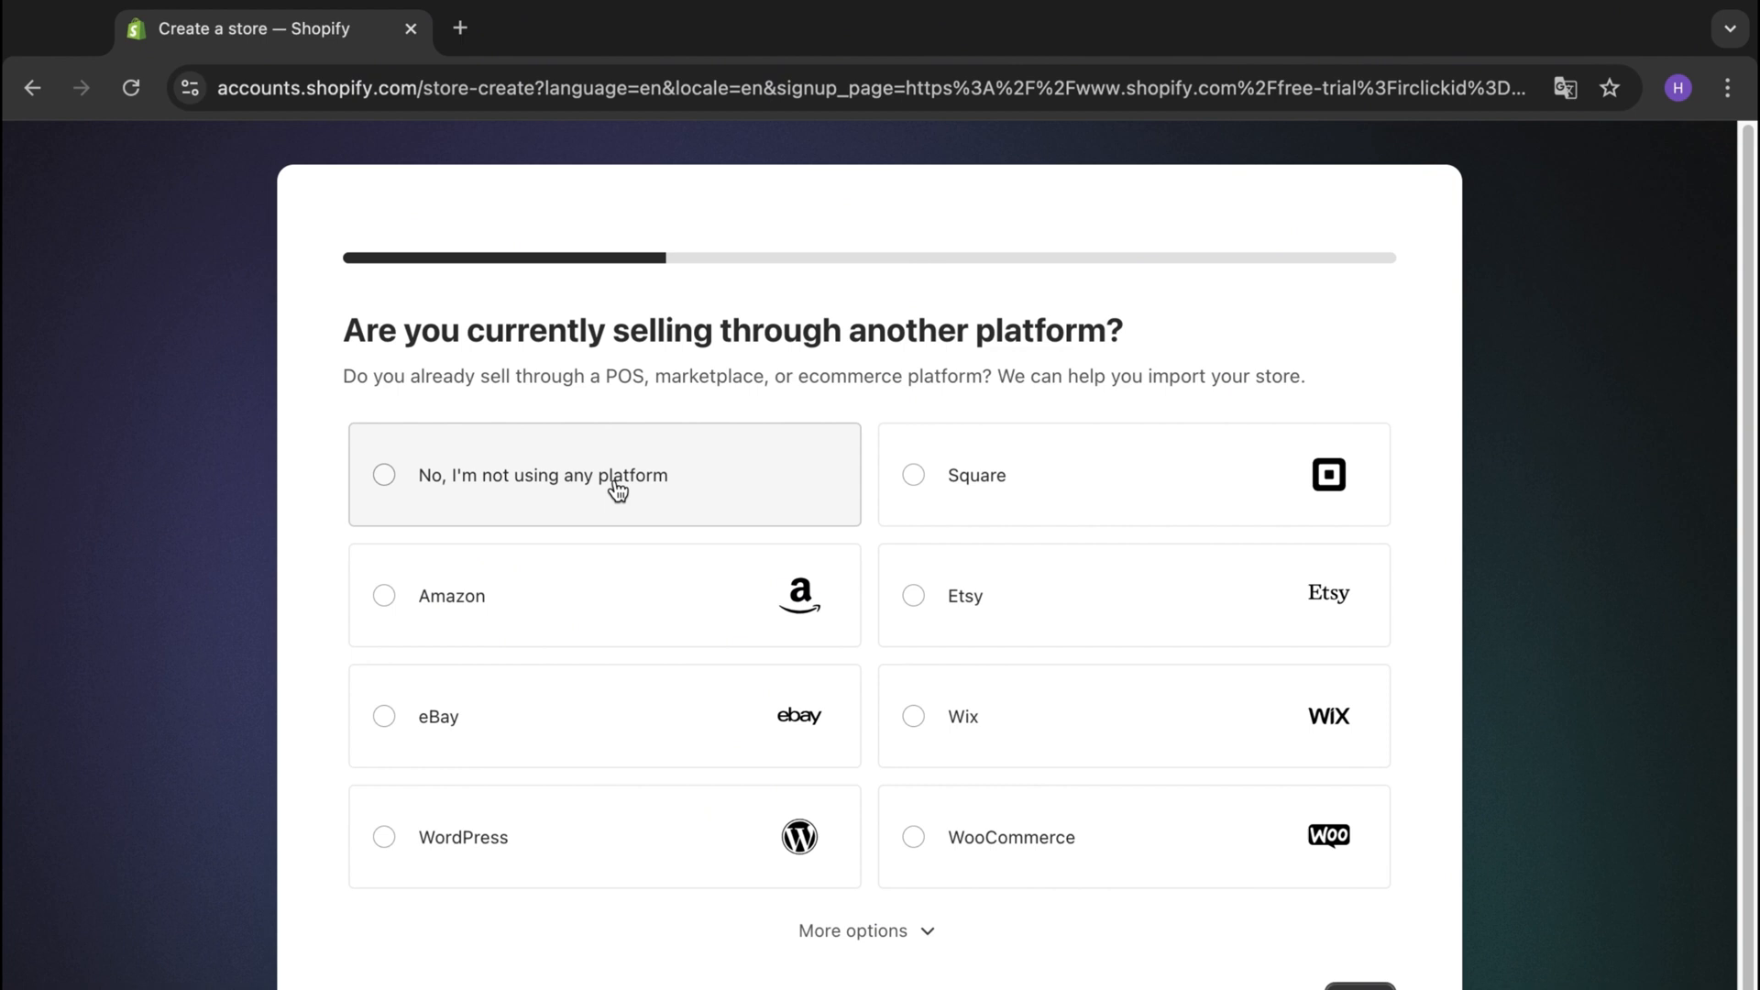
{"action": "left_click", "coordinate": [1284, 988]}
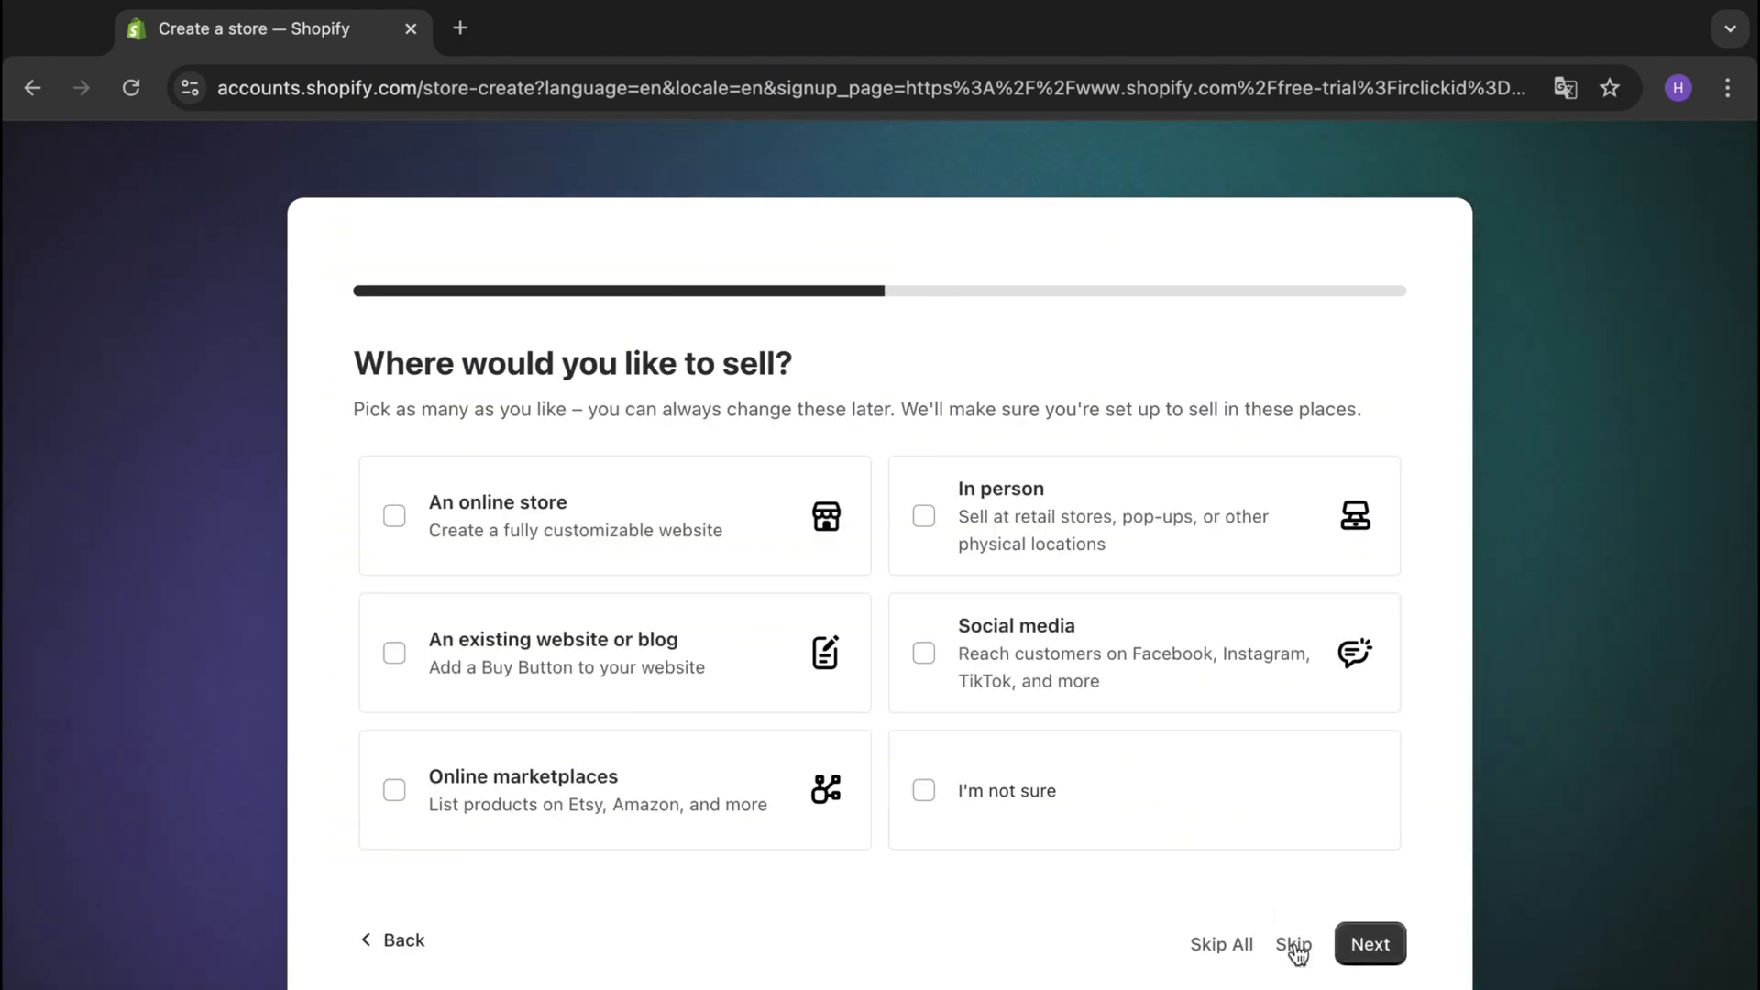
{"action": "left_click", "coordinate": [1294, 947]}
{"action": "left_click", "coordinate": [1293, 945]}
{"action": "left_click", "coordinate": [1140, 812]}
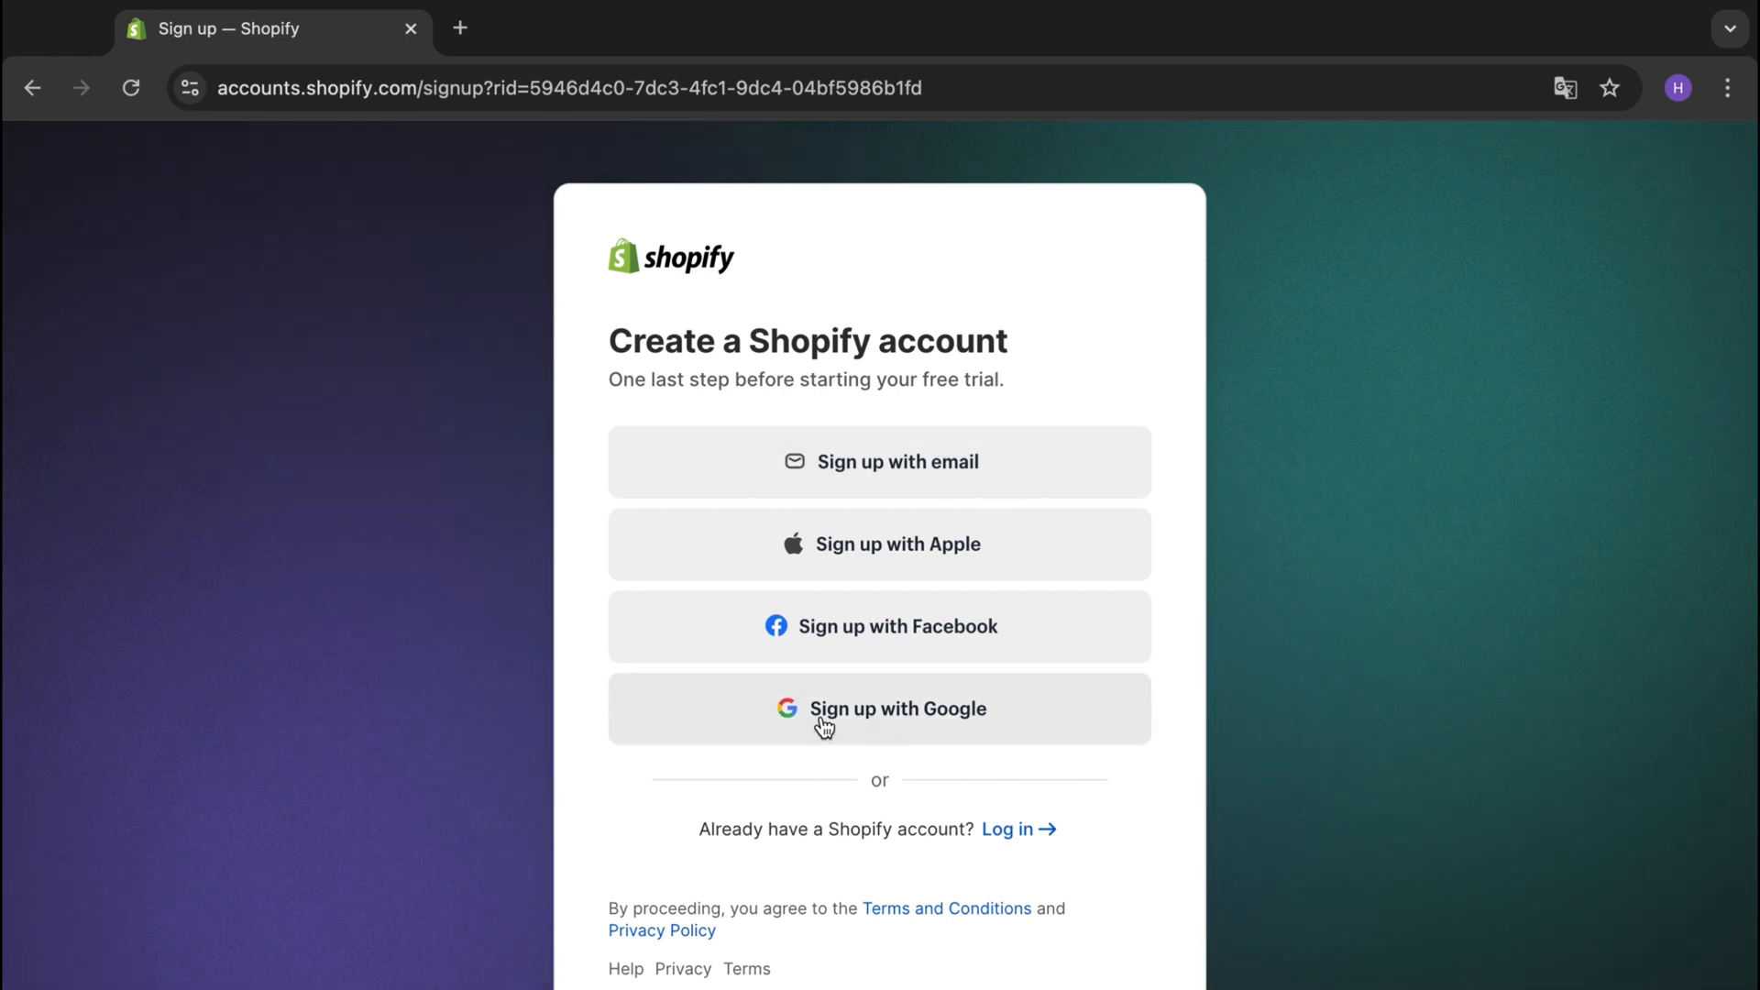
Sign up for Shopify with the existing Google account and dismiss the translation pop-up in the store admin
{"action": "left_click", "coordinate": [871, 721]}
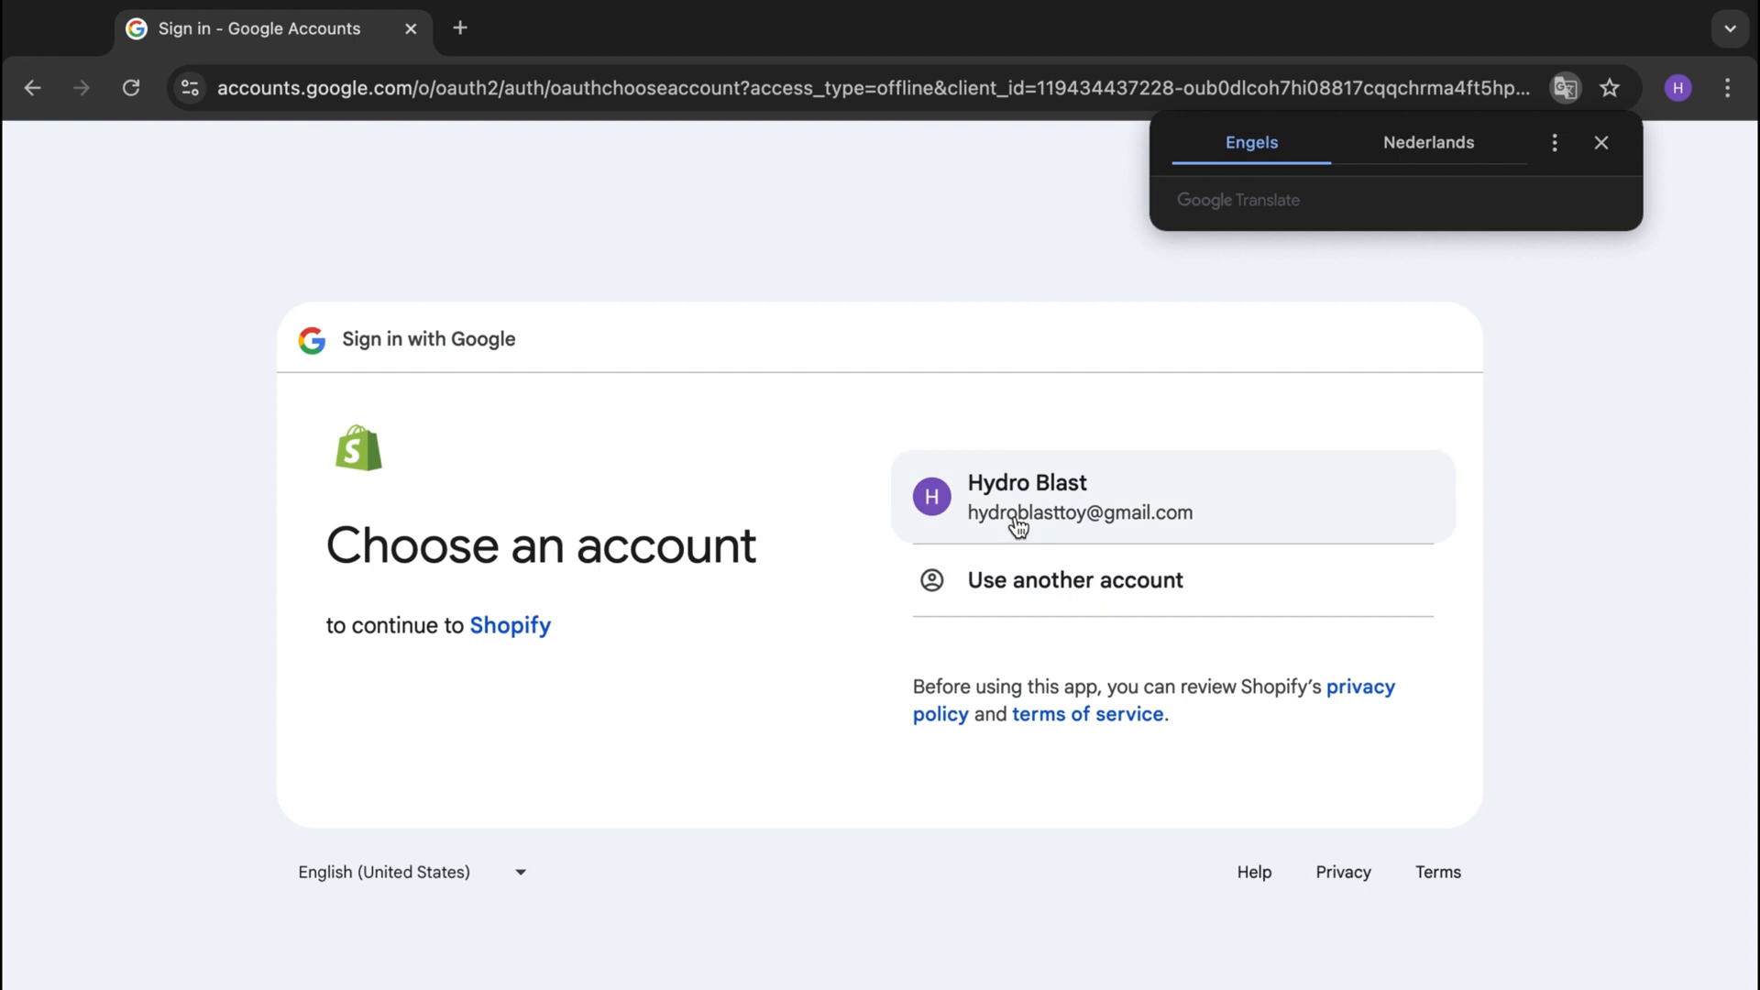
{"action": "left_click", "coordinate": [1018, 518]}
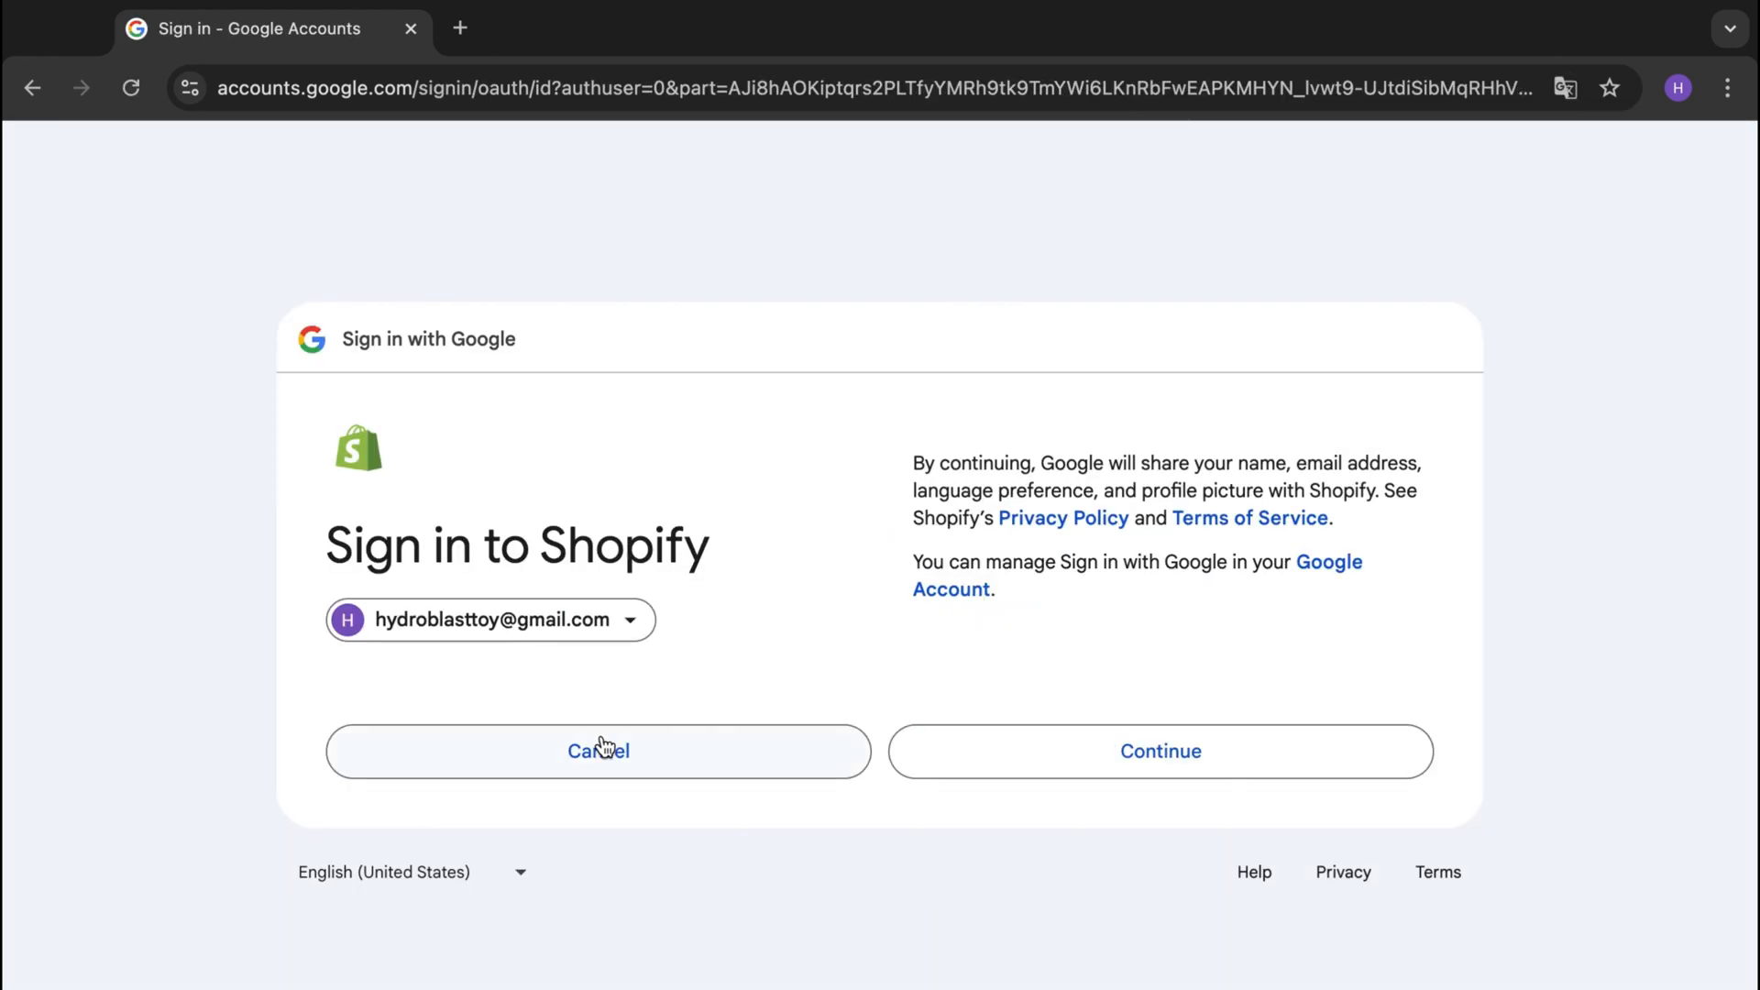
{"action": "left_click", "coordinate": [1052, 750]}
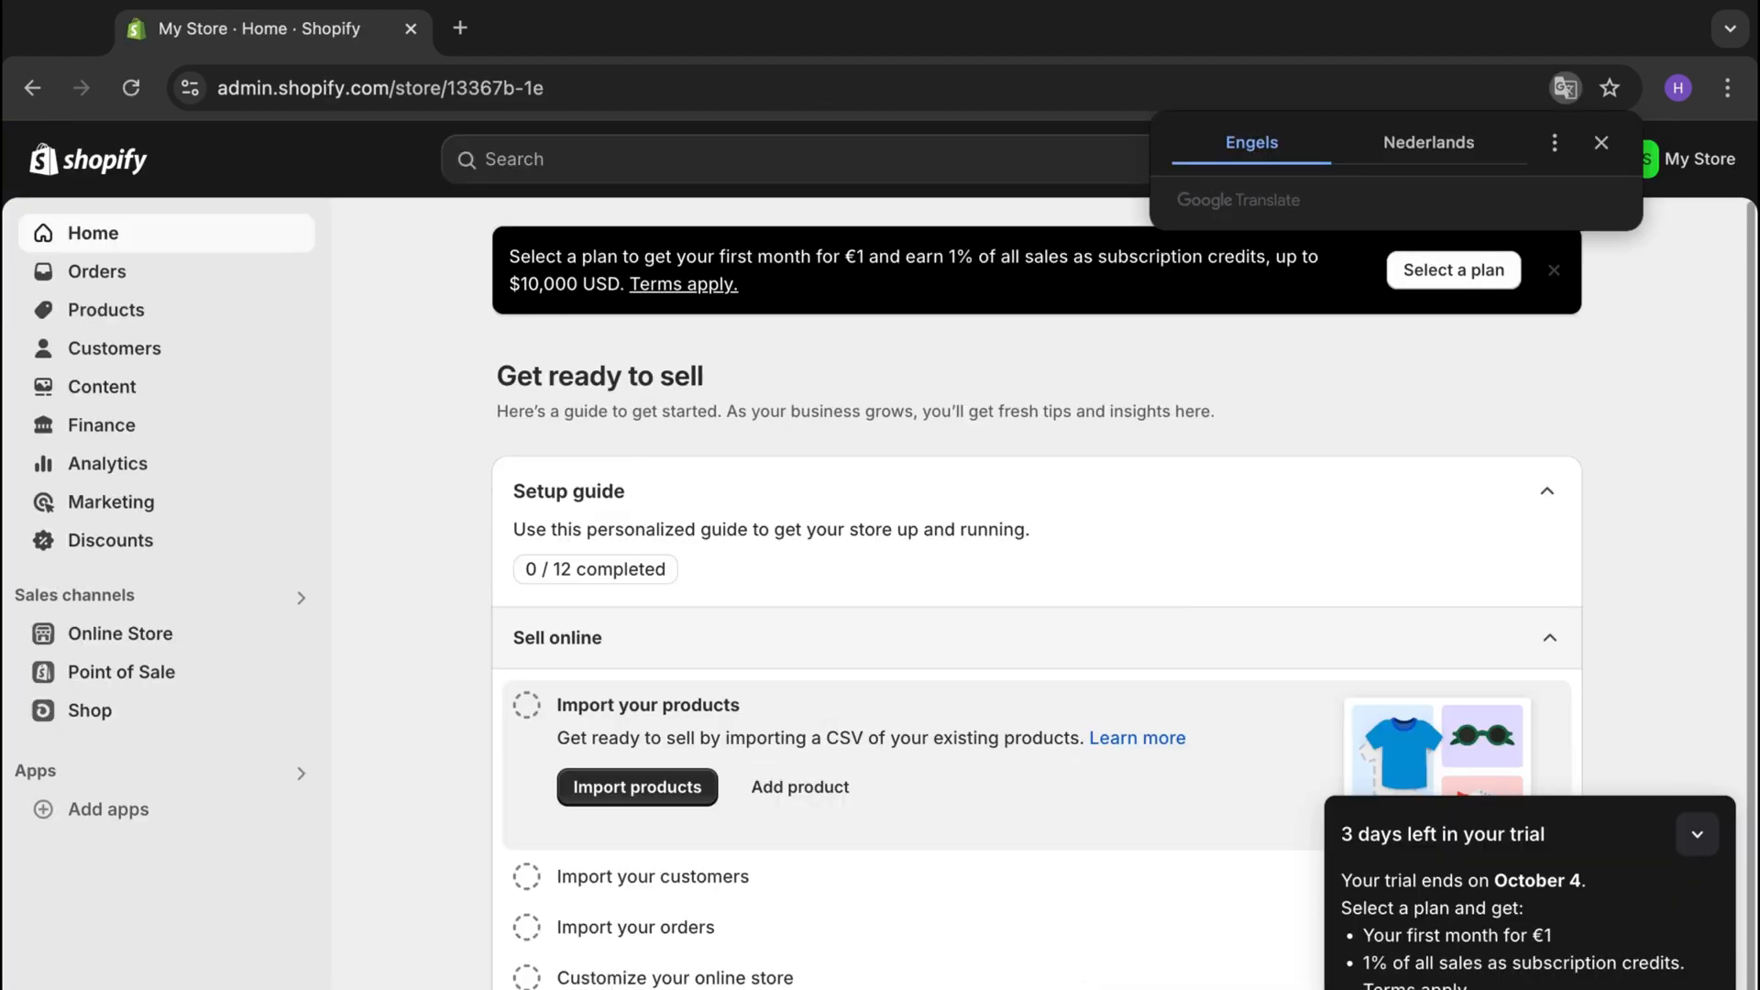
{"action": "left_click", "coordinate": [1601, 142]}
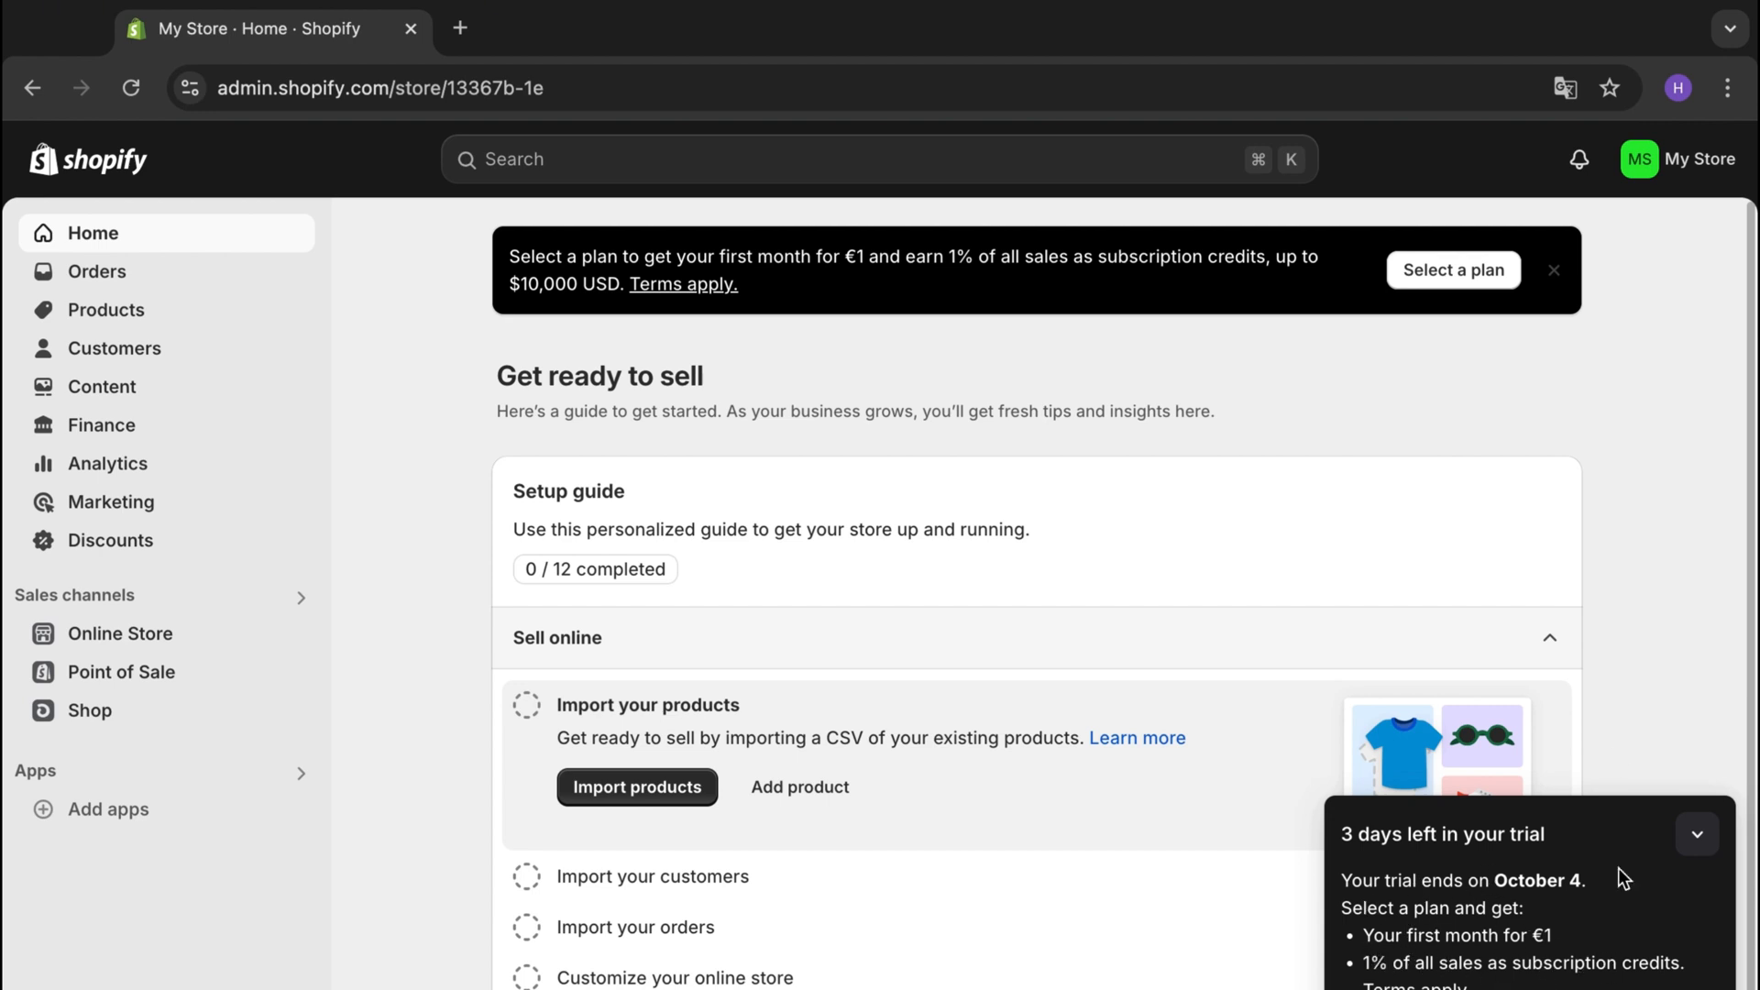
Compare the first-month offers of the subscription plans and select the Basic plan
{"action": "left_click", "coordinate": [1483, 280]}
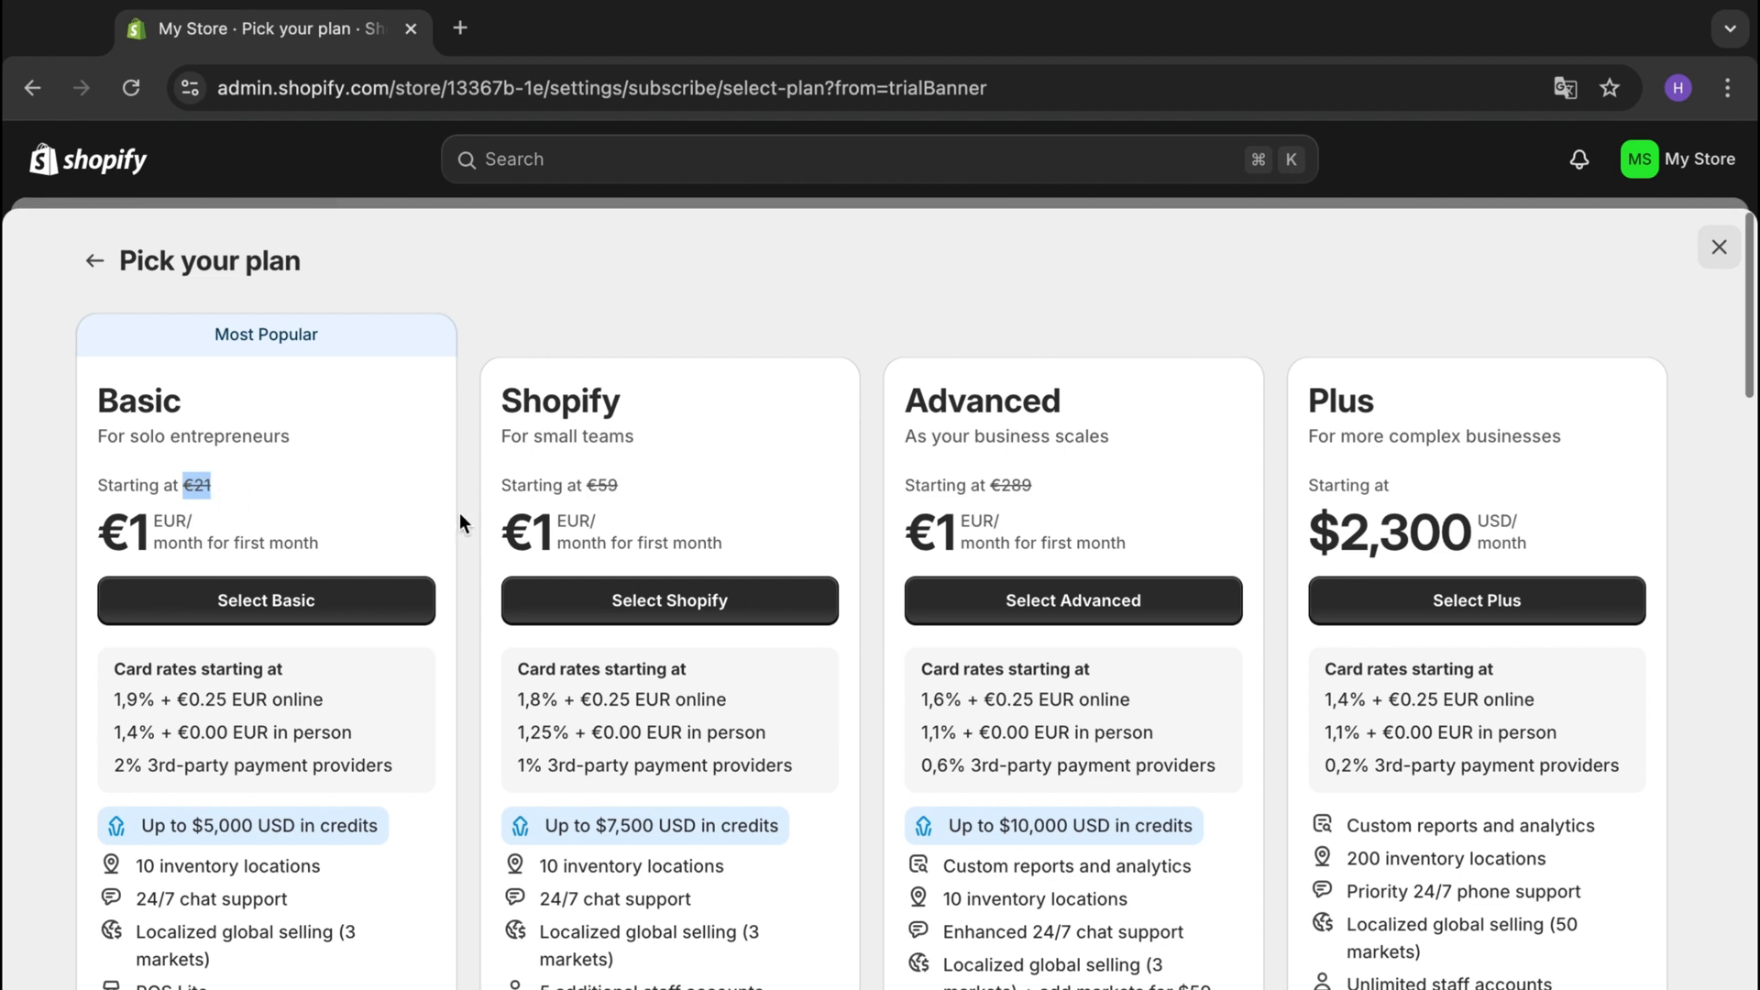
{"action": "left_click_drag", "start_coordinate": [585, 497], "coordinate": [668, 491]}
{"action": "left_click", "coordinate": [1166, 474]}
{"action": "left_click", "coordinate": [303, 605]}
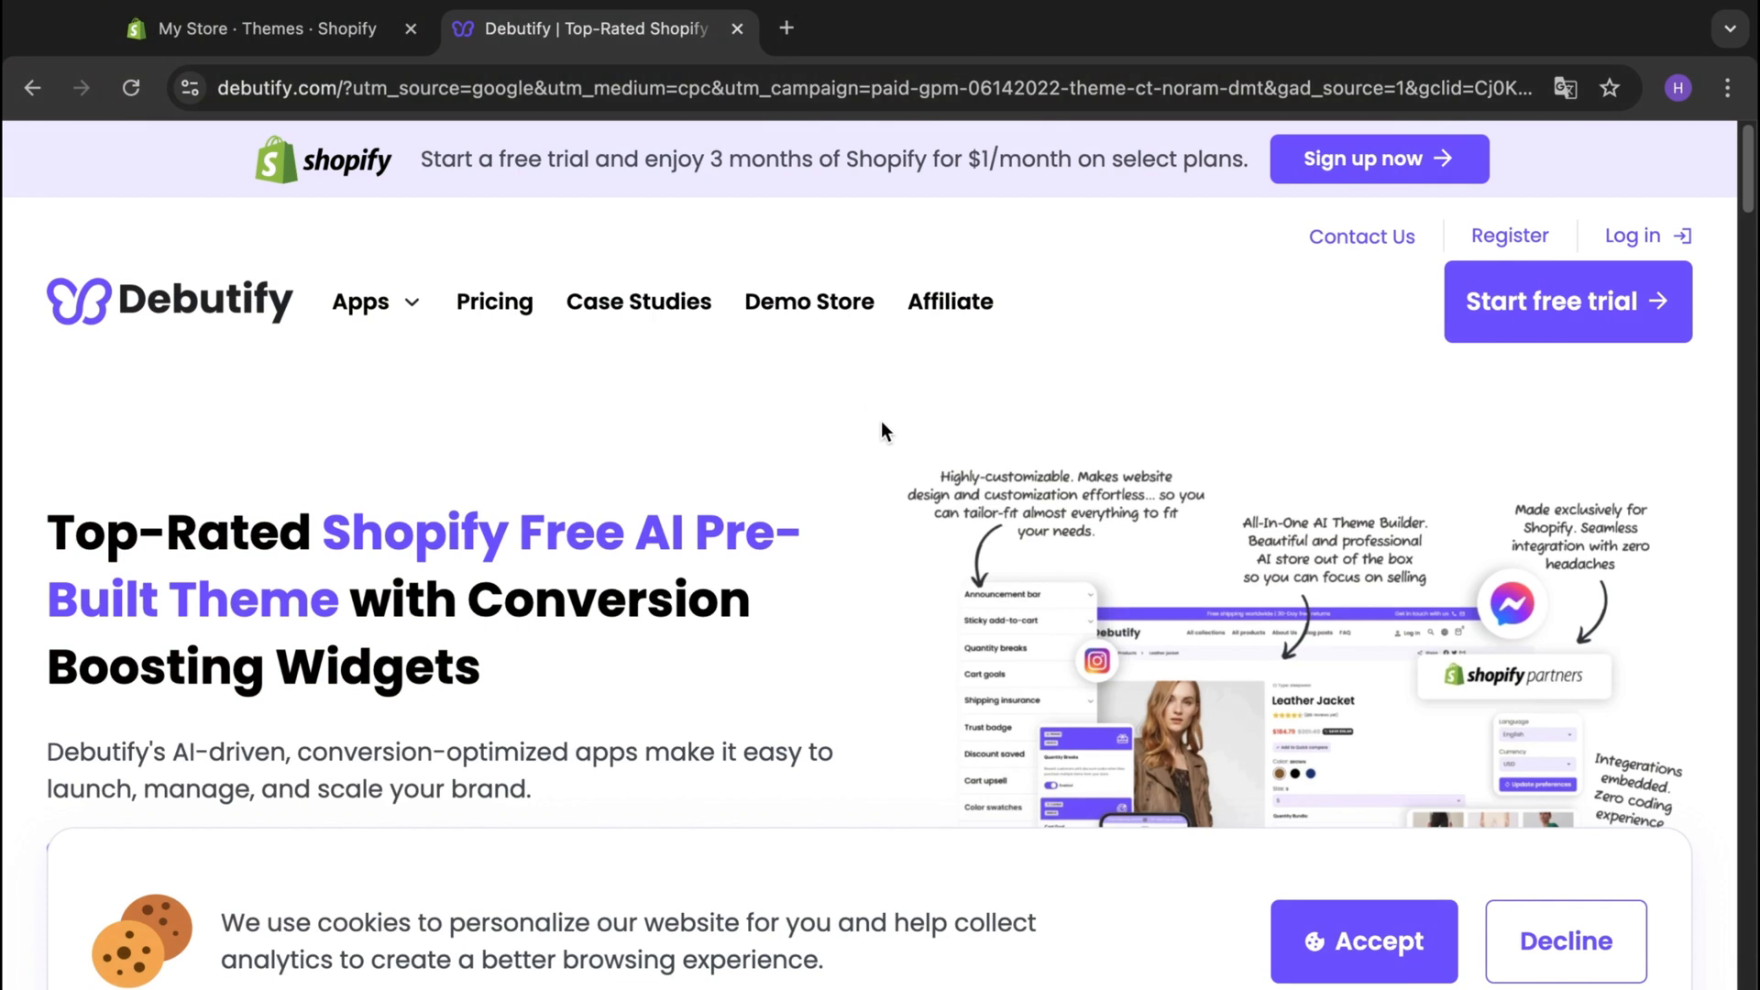
Log in to Debutify with the existing Google account and start the Debutify Theme for free
{"action": "mouse_move", "coordinate": [1043, 1]}
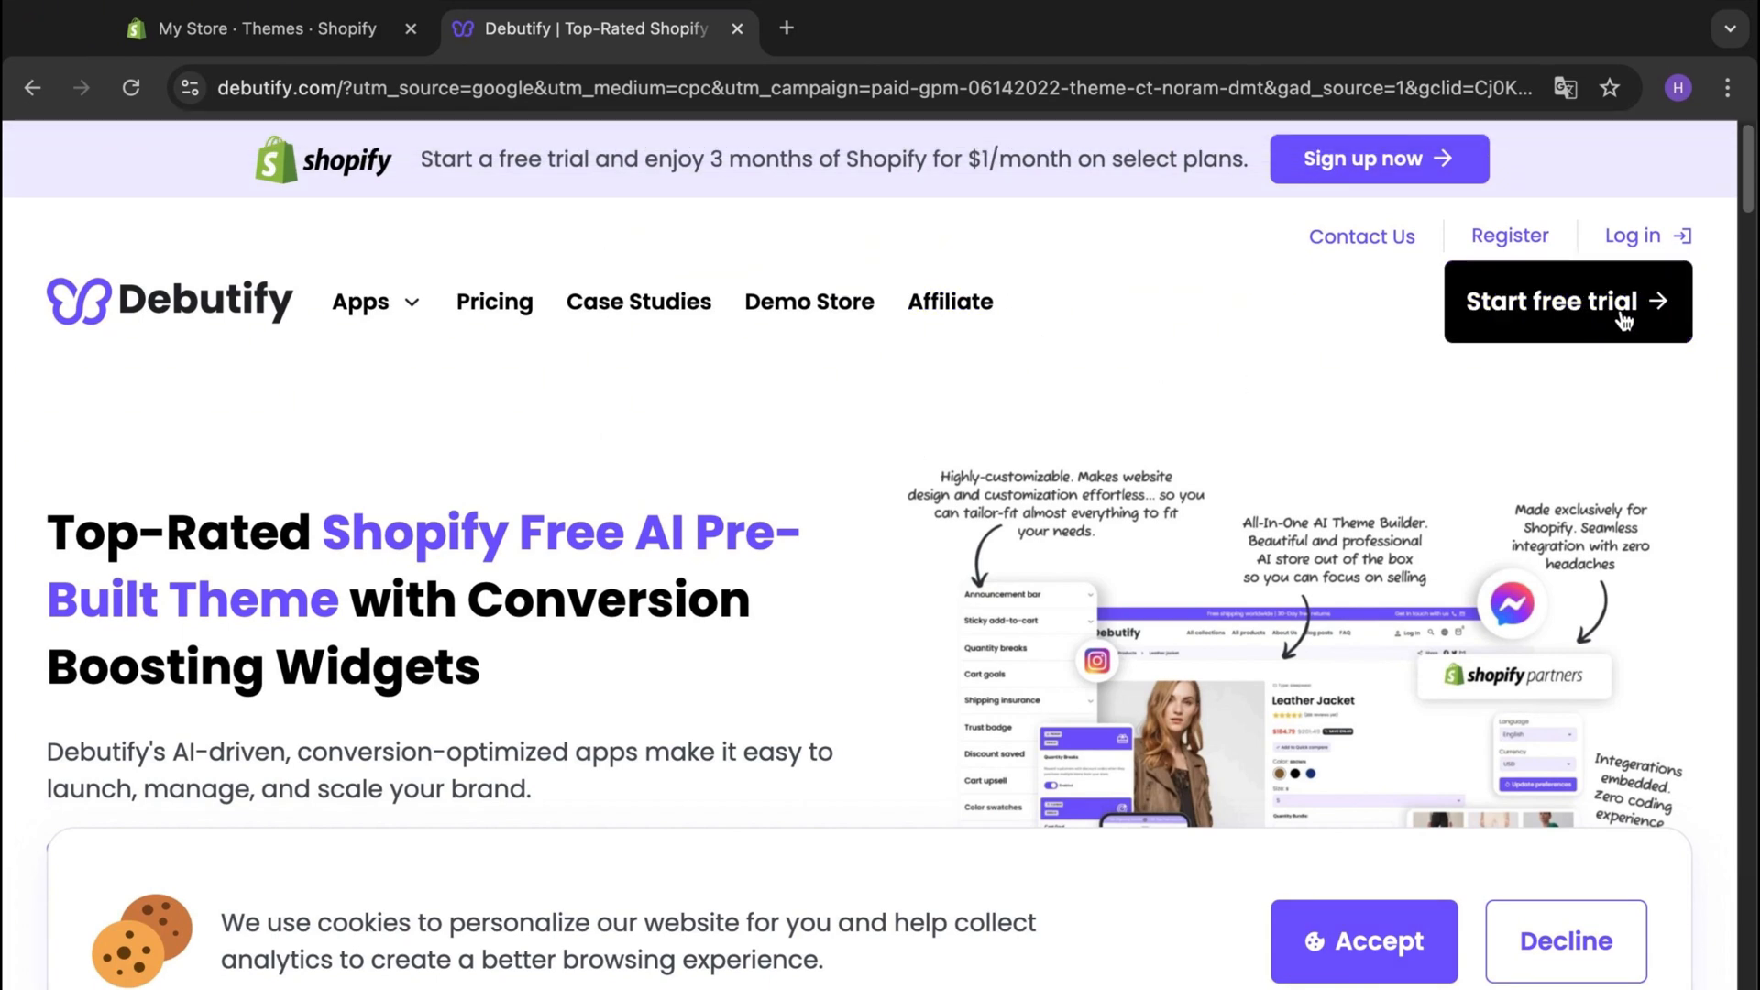
{"action": "left_click", "coordinate": [1633, 237]}
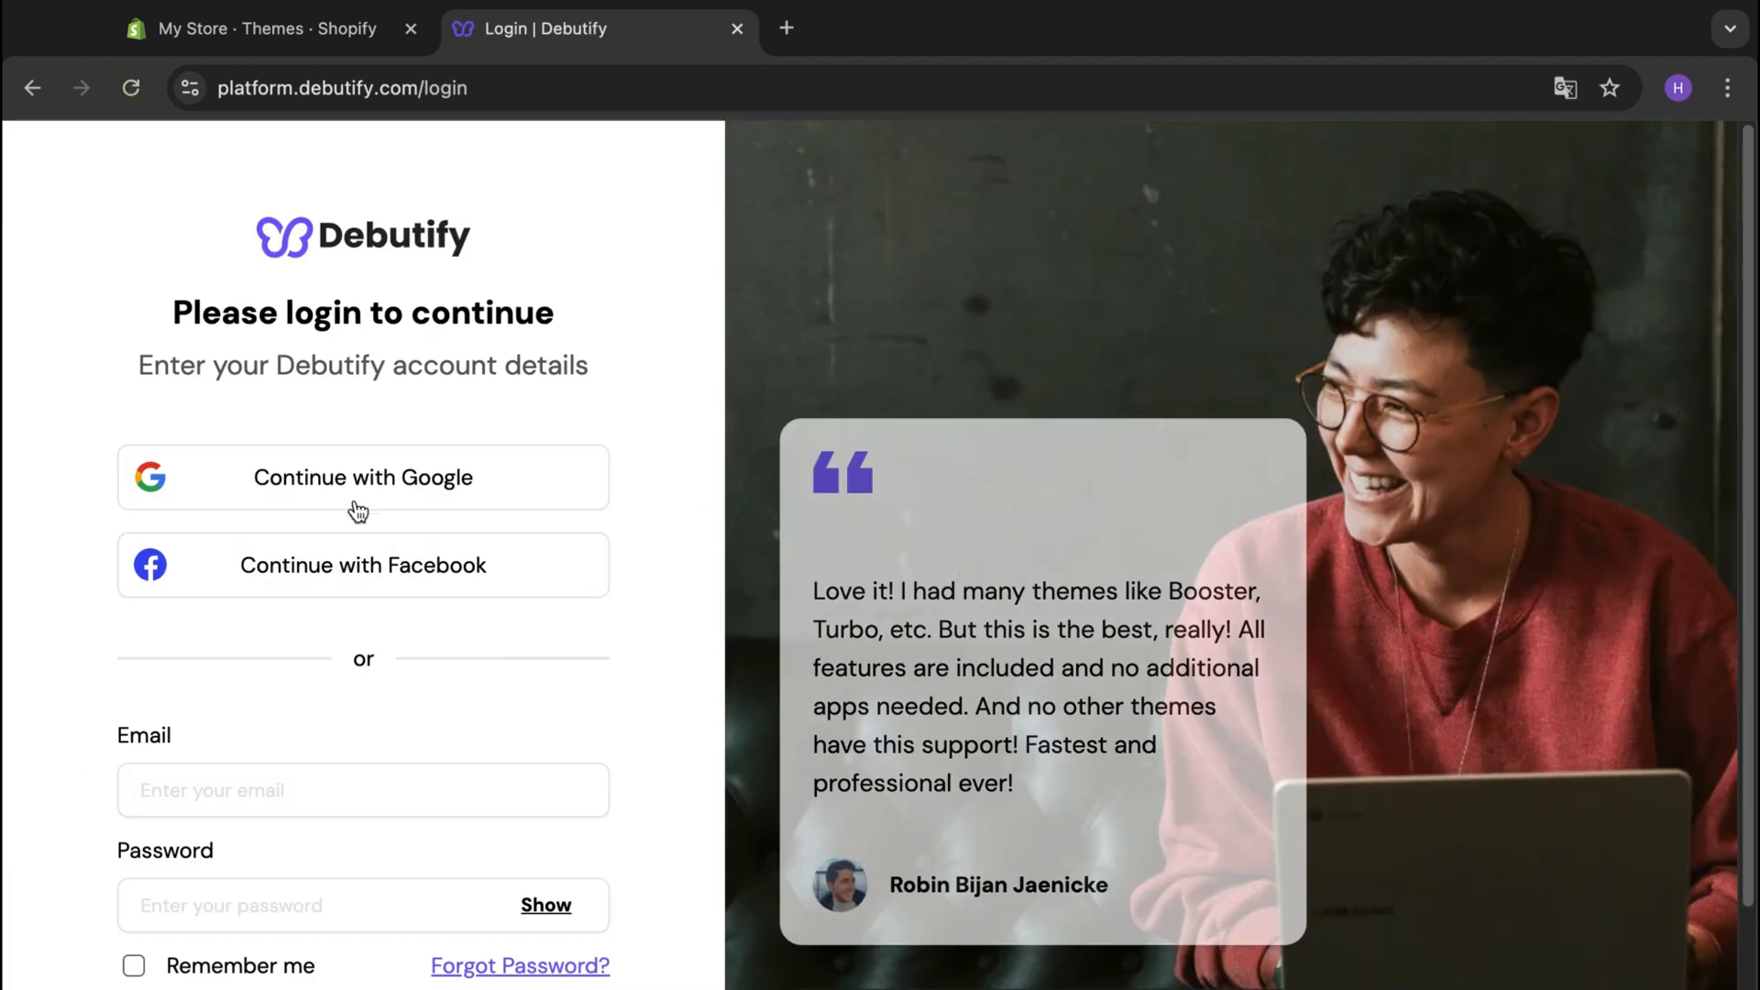
{"action": "left_click", "coordinate": [357, 511]}
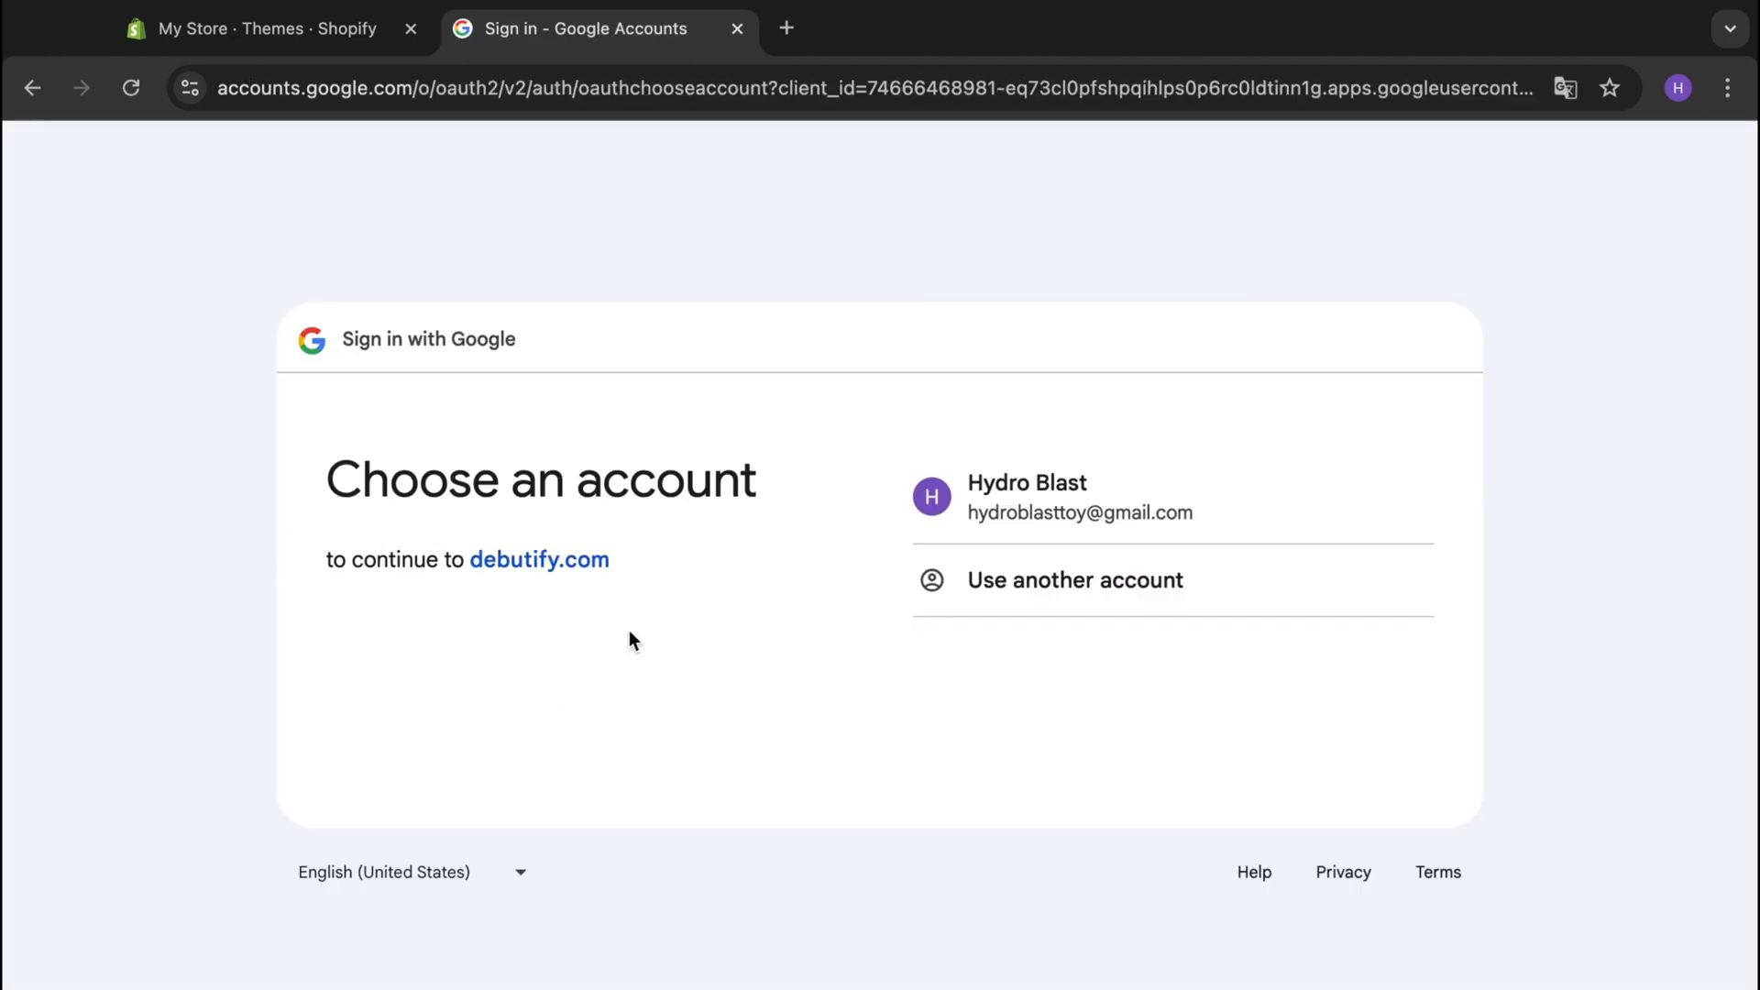
{"action": "left_click", "coordinate": [1062, 520]}
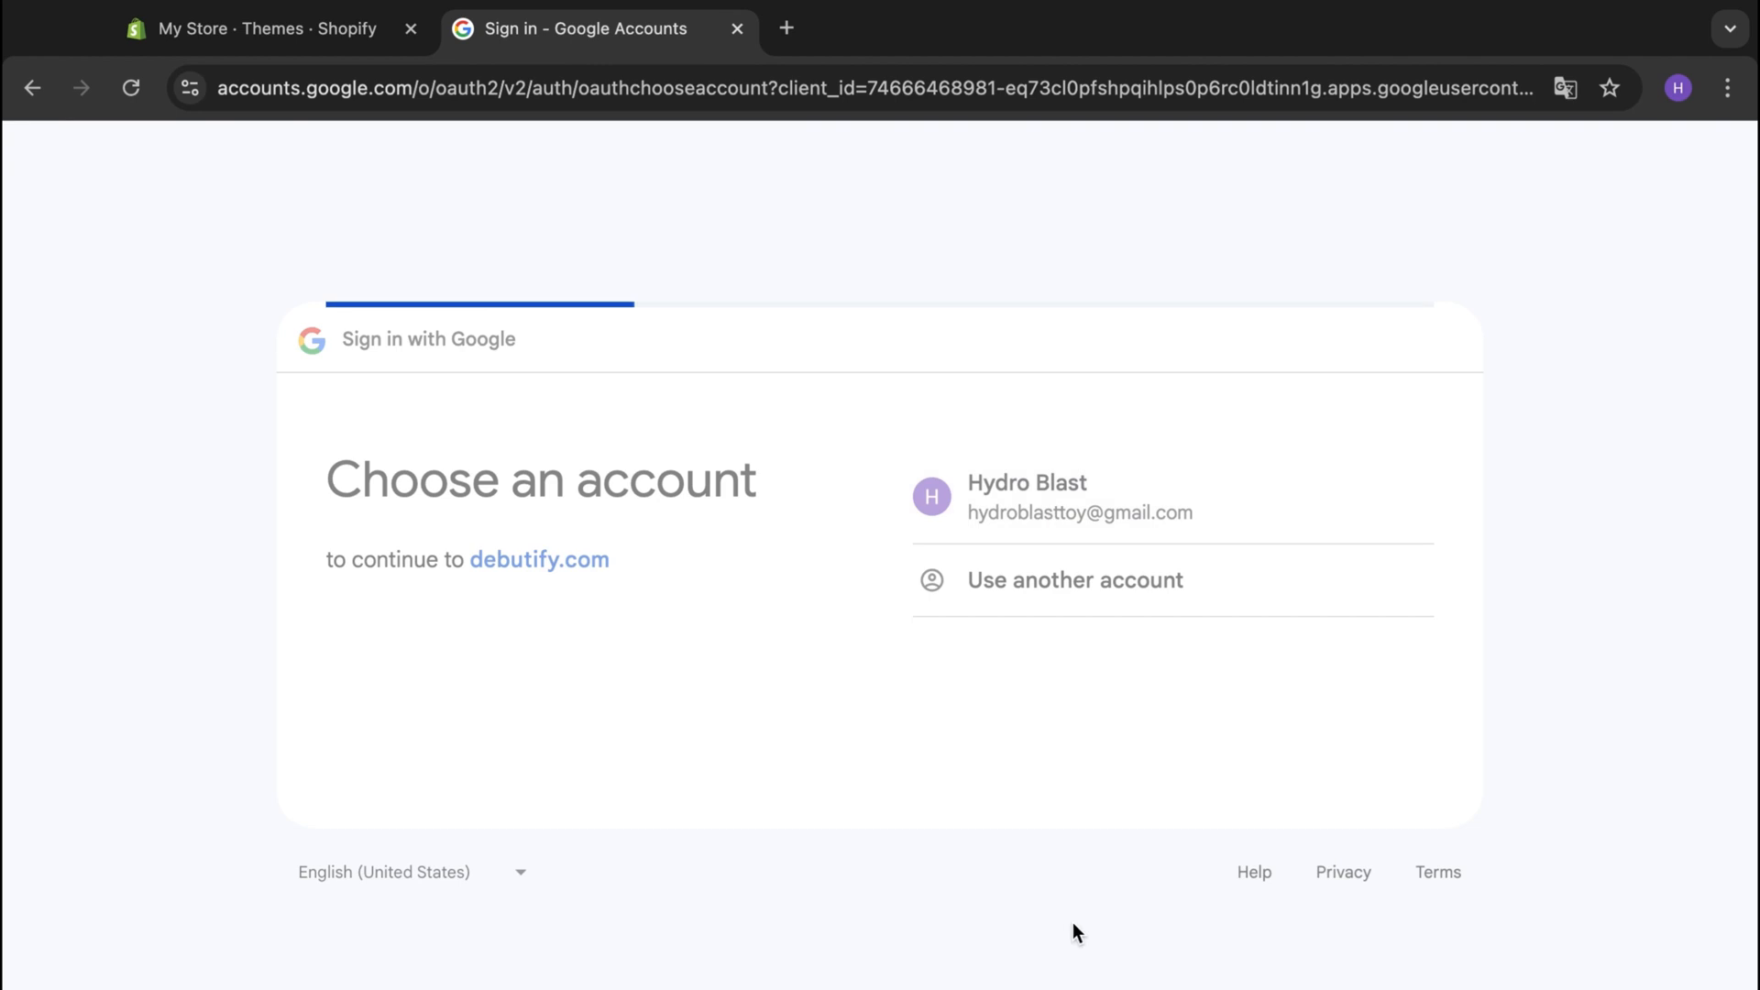
{"action": "left_click", "coordinate": [1103, 747]}
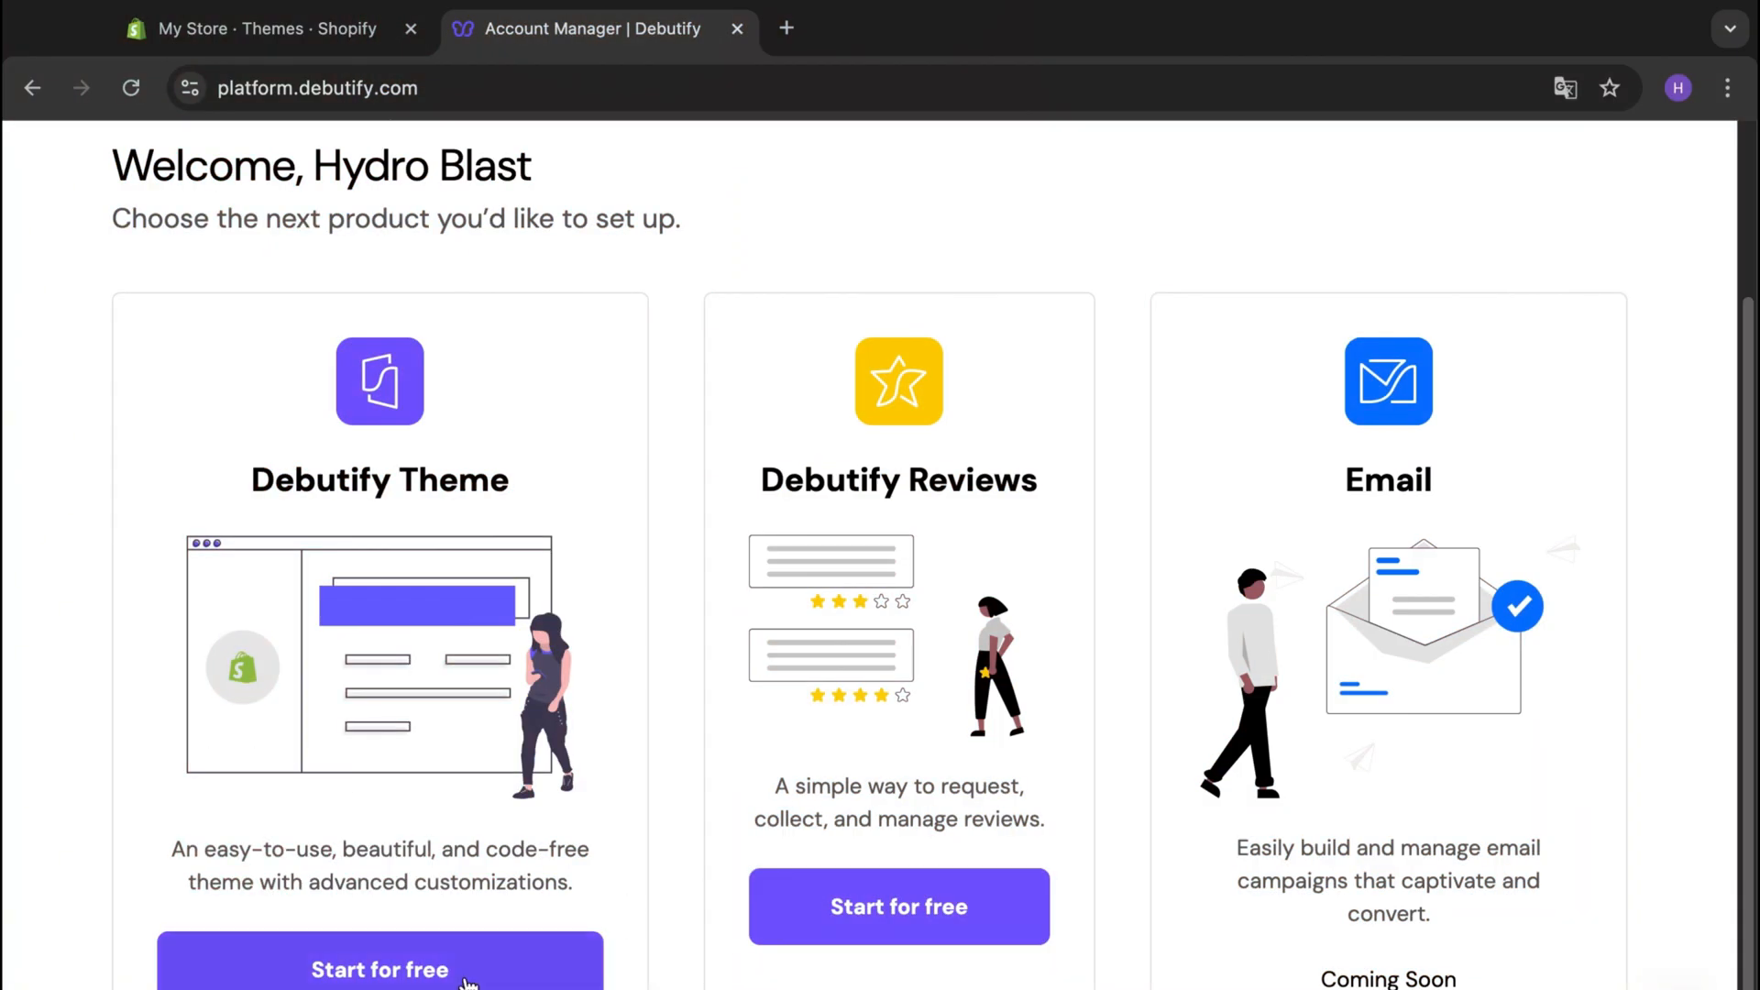
{"action": "left_click", "coordinate": [442, 973]}
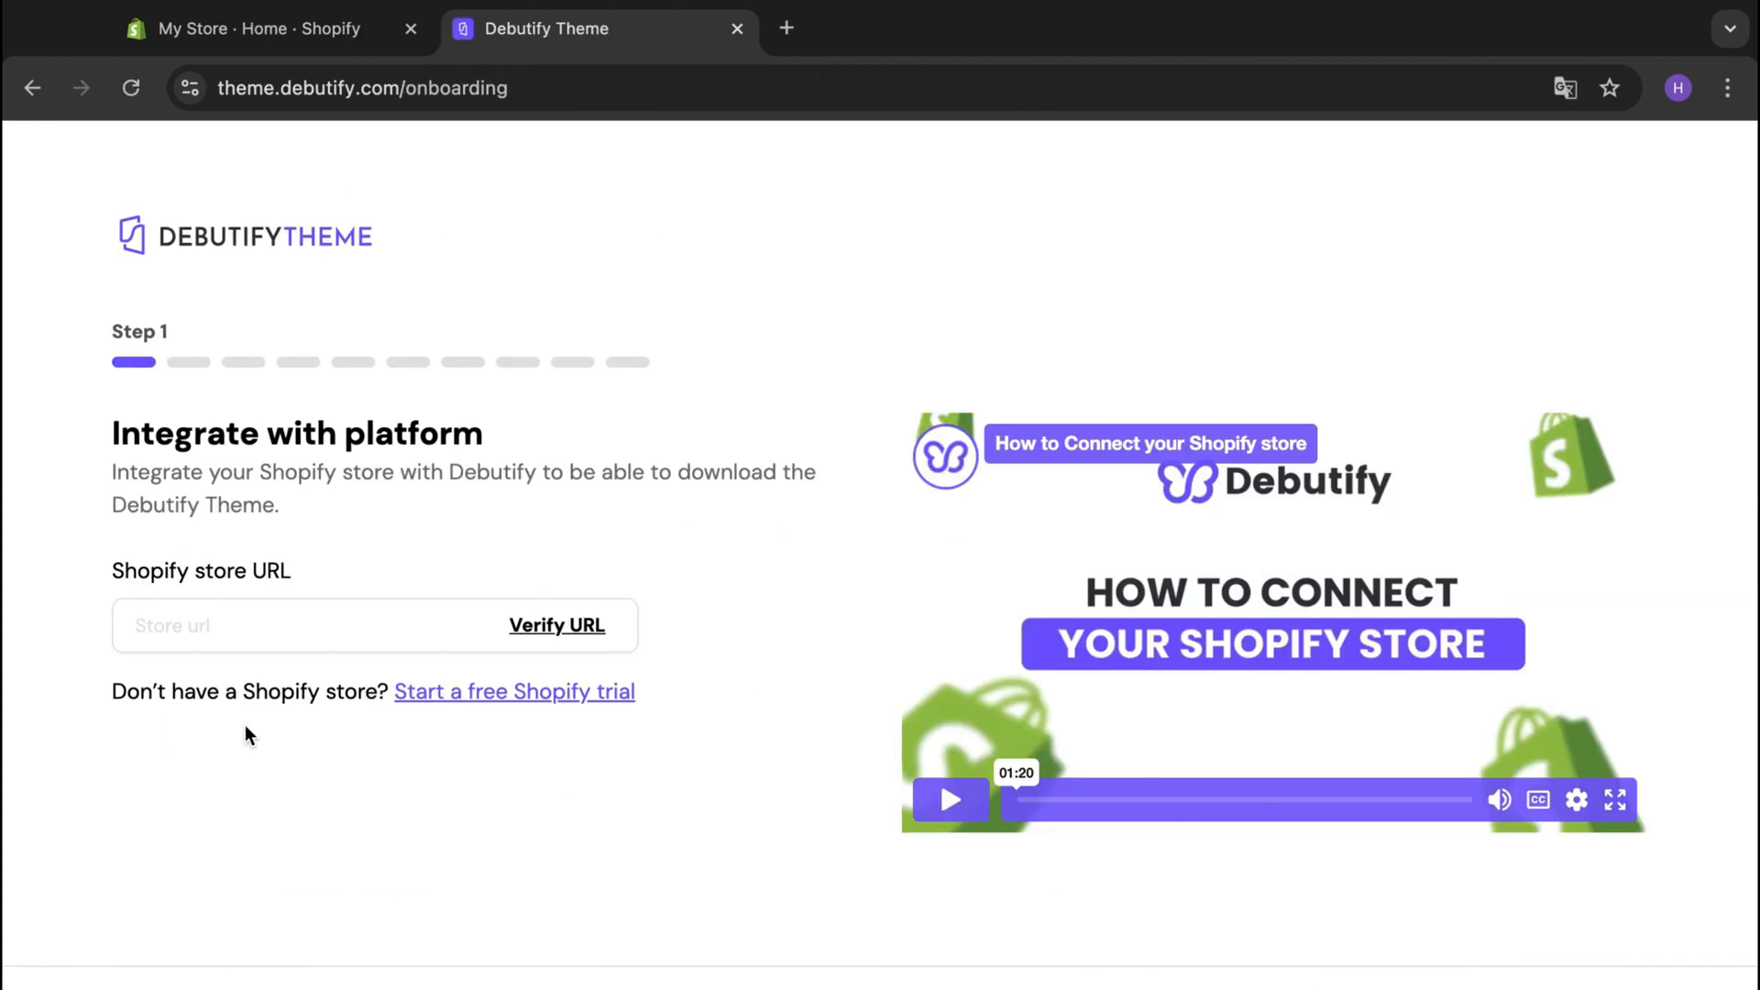
Switch to the Shopify admin and copy the store's primary myshopify.com domain from the domain settings
{"action": "left_click", "coordinate": [297, 29]}
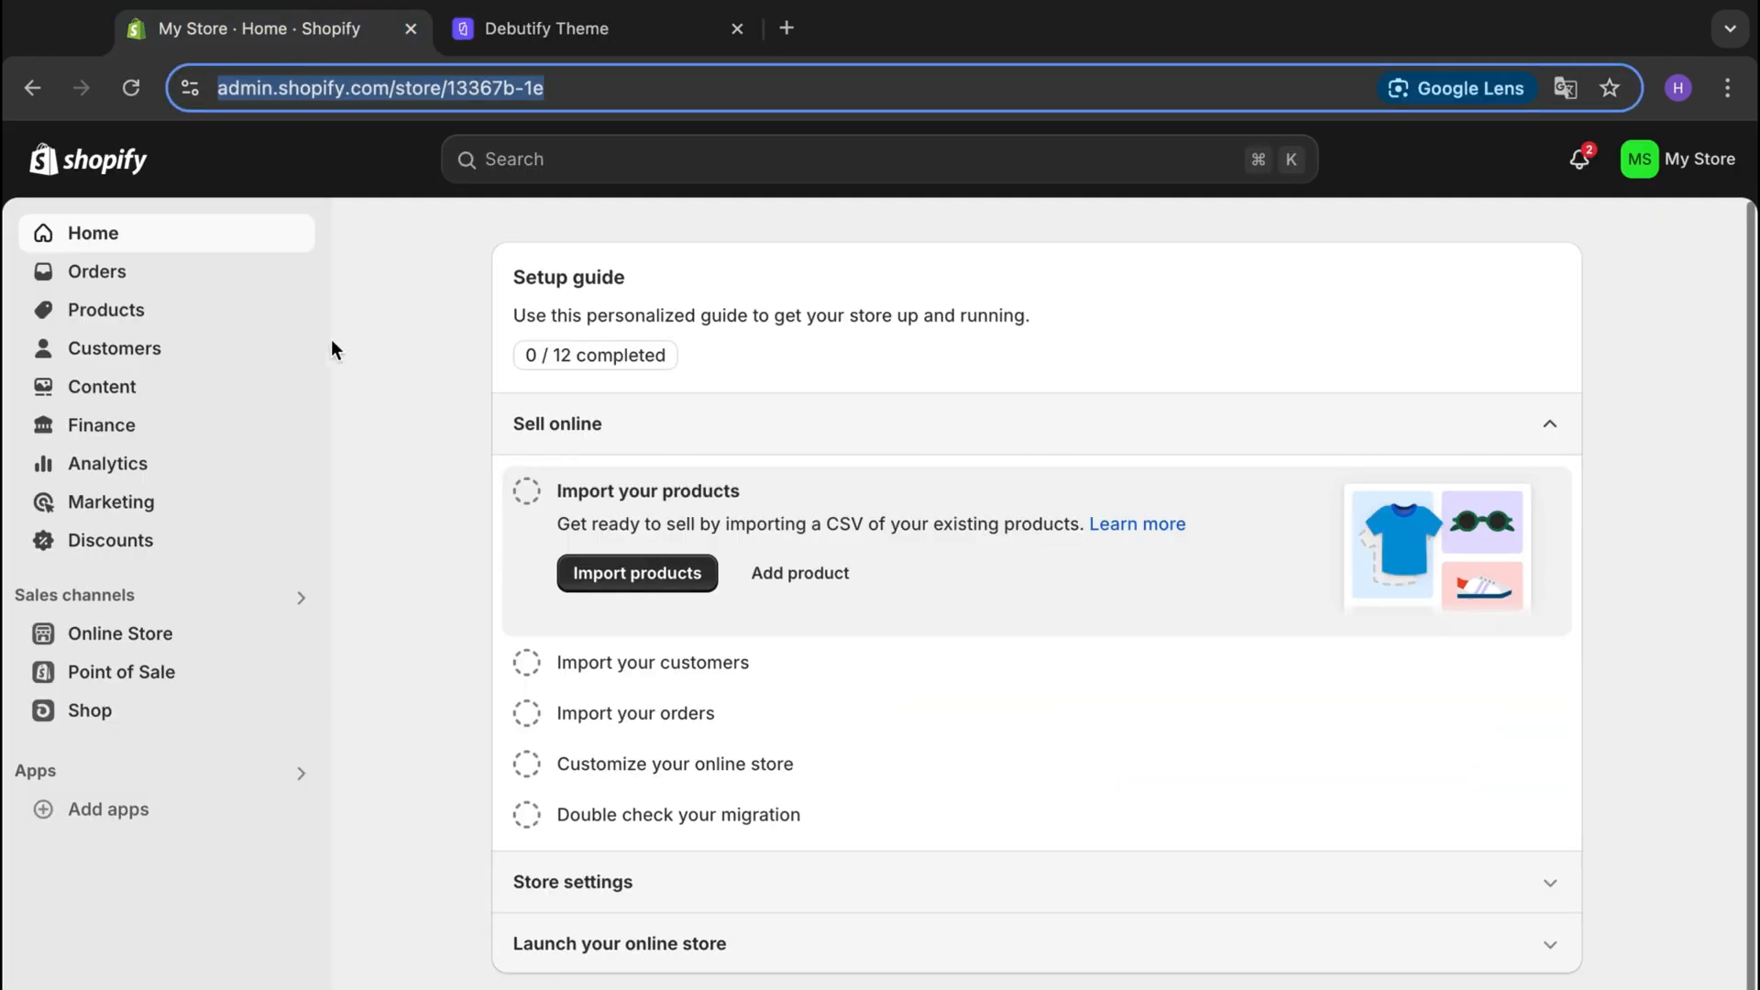
{"action": "left_click", "coordinate": [91, 987]}
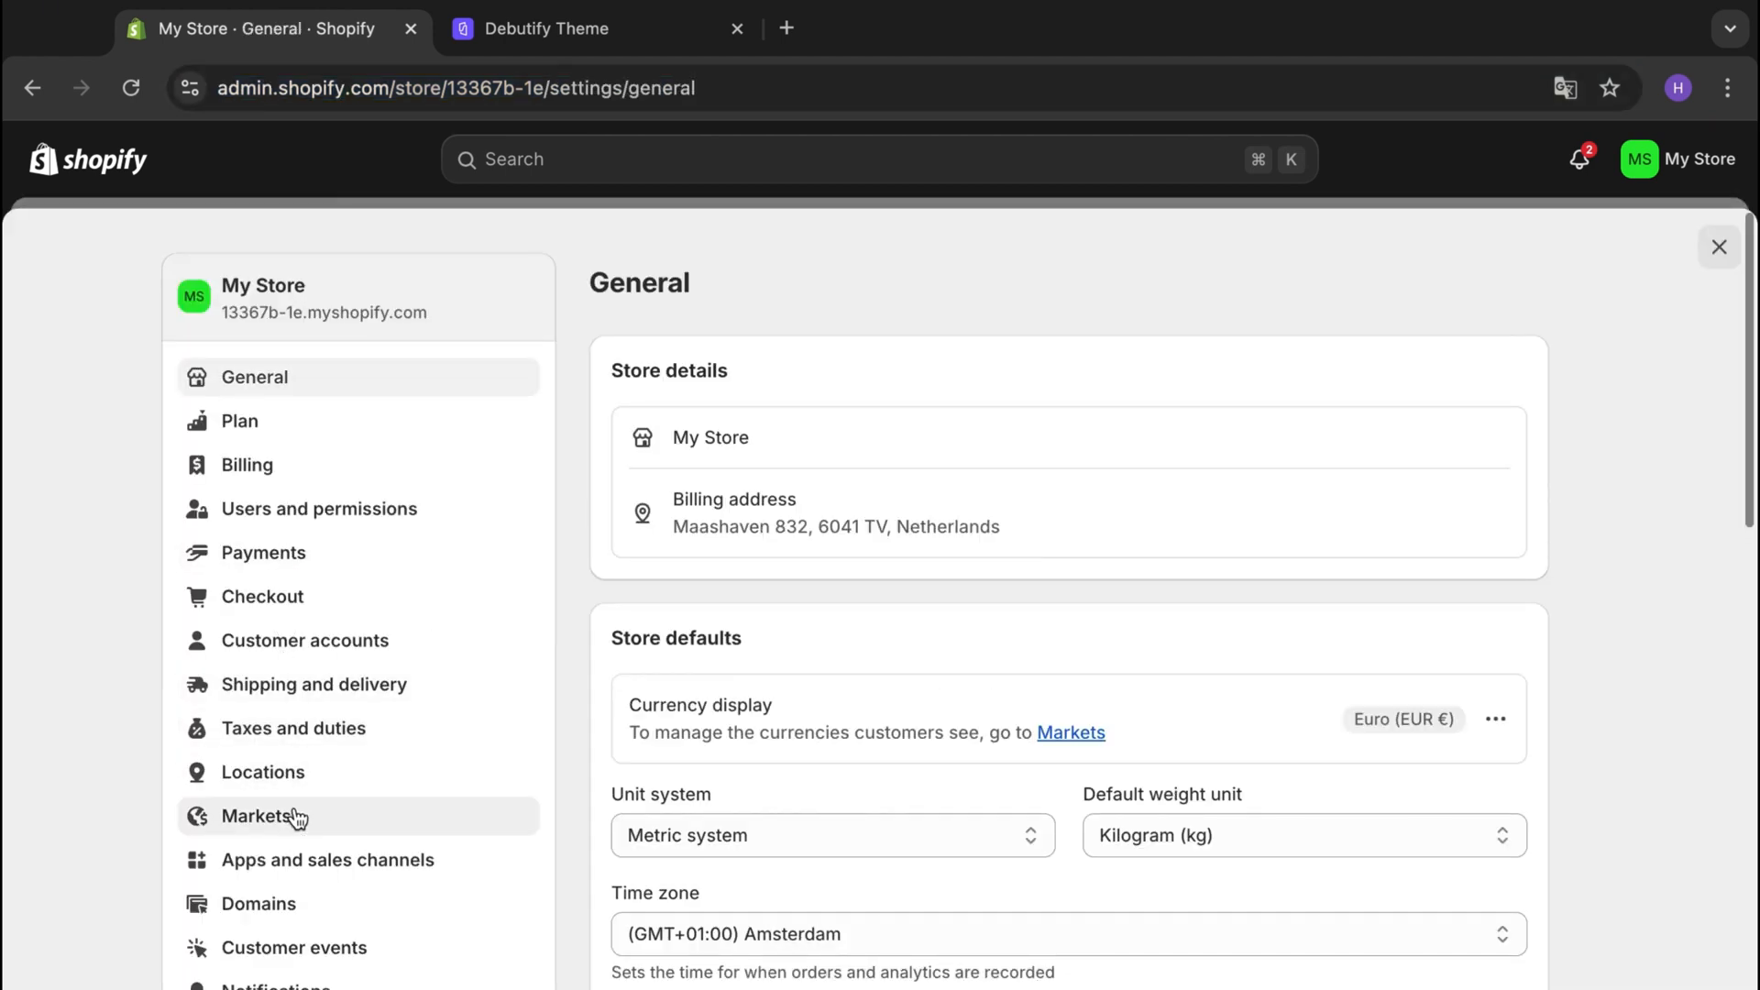
{"action": "scroll", "coordinate": [260, 569], "scroll_direction": "down", "scroll_amount": 3}
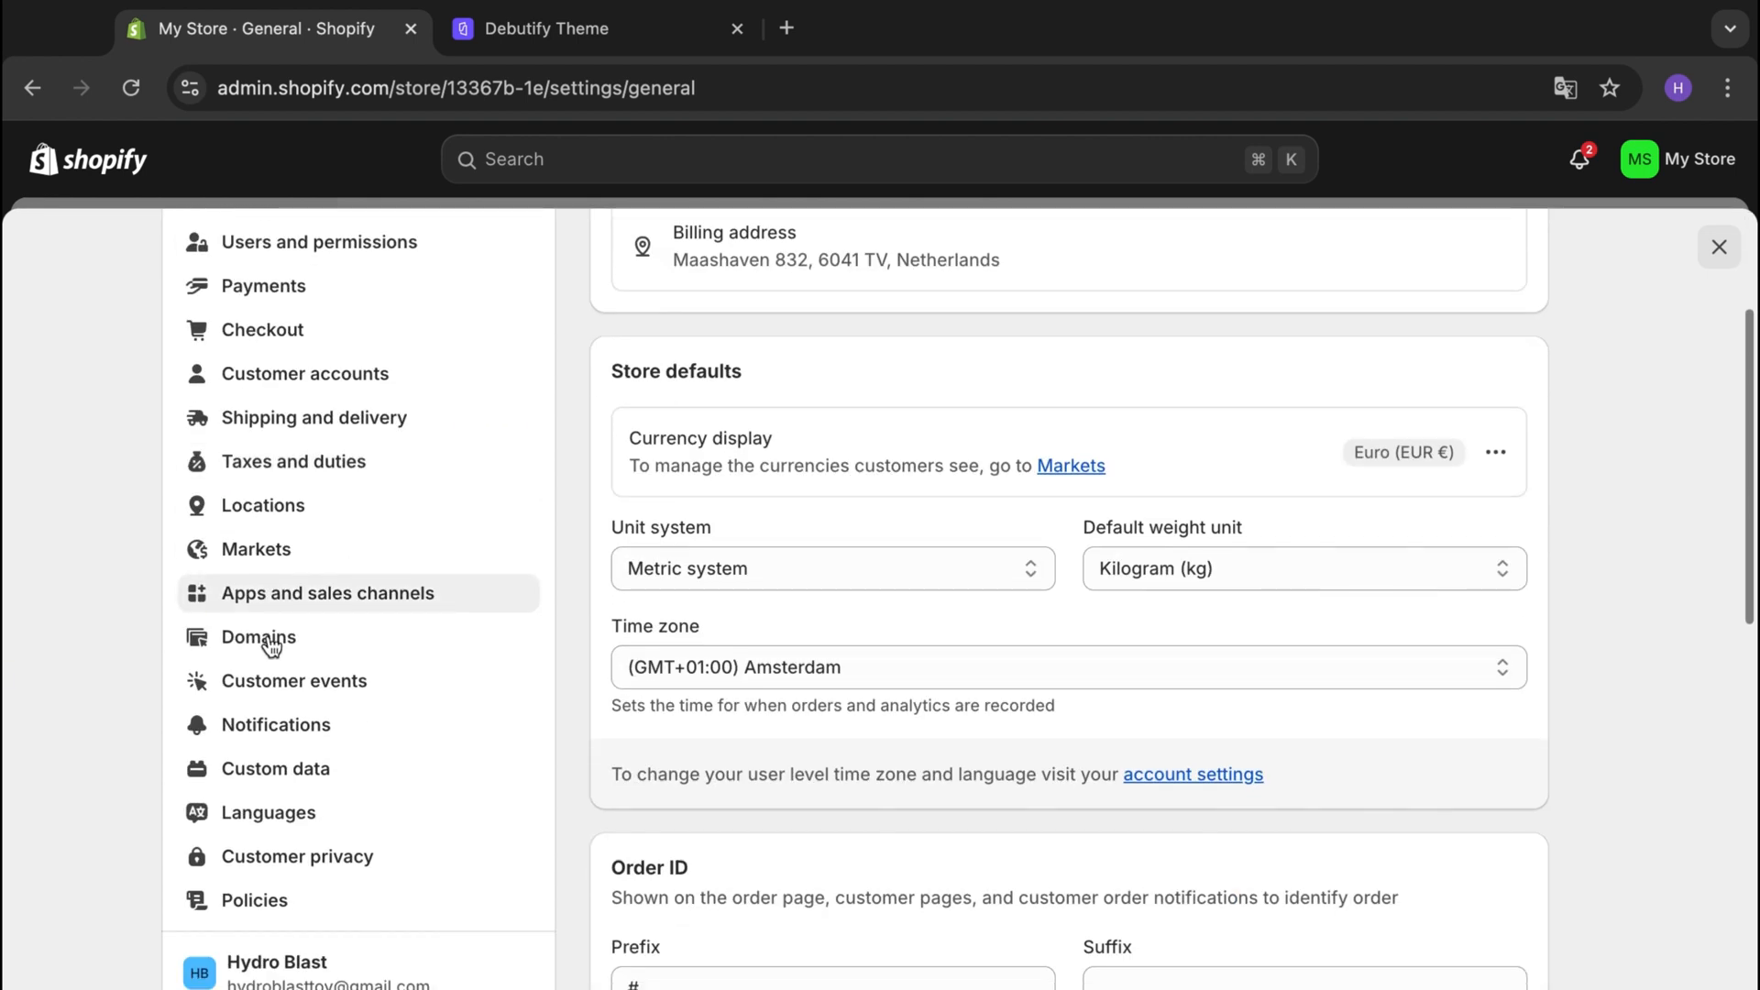
{"action": "scroll", "coordinate": [236, 873], "scroll_direction": "up", "scroll_amount": 1}
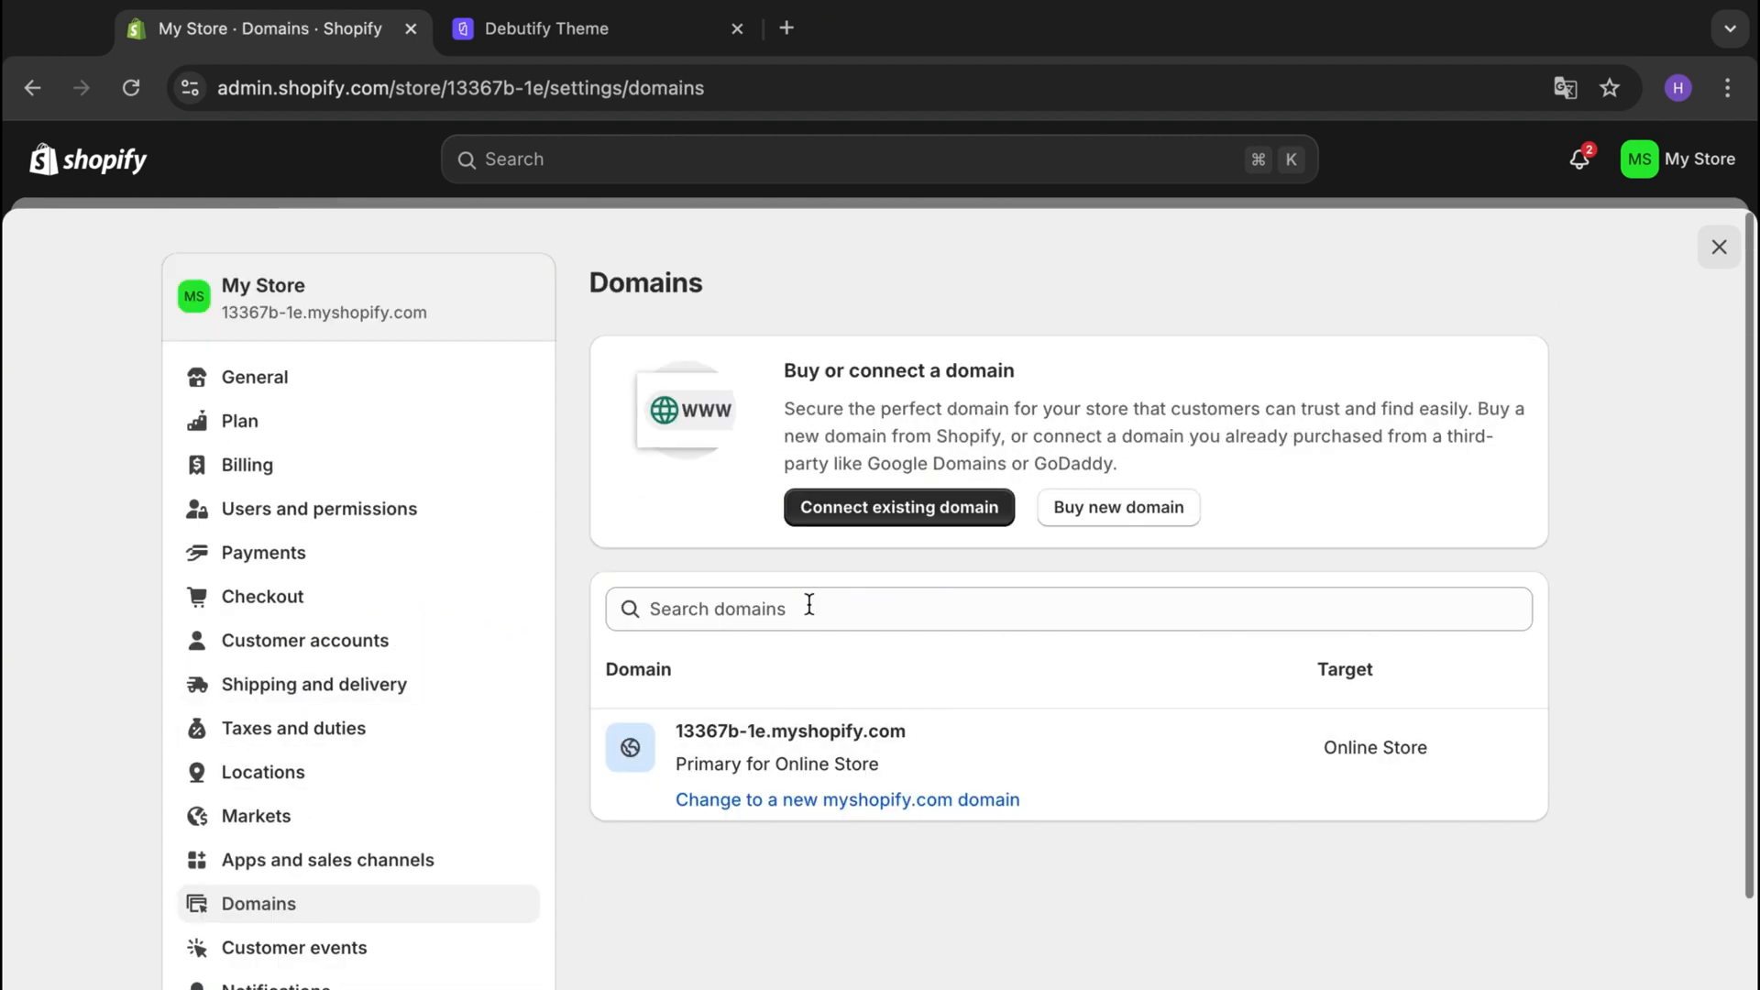
{"action": "left_click", "coordinate": [1056, 753]}
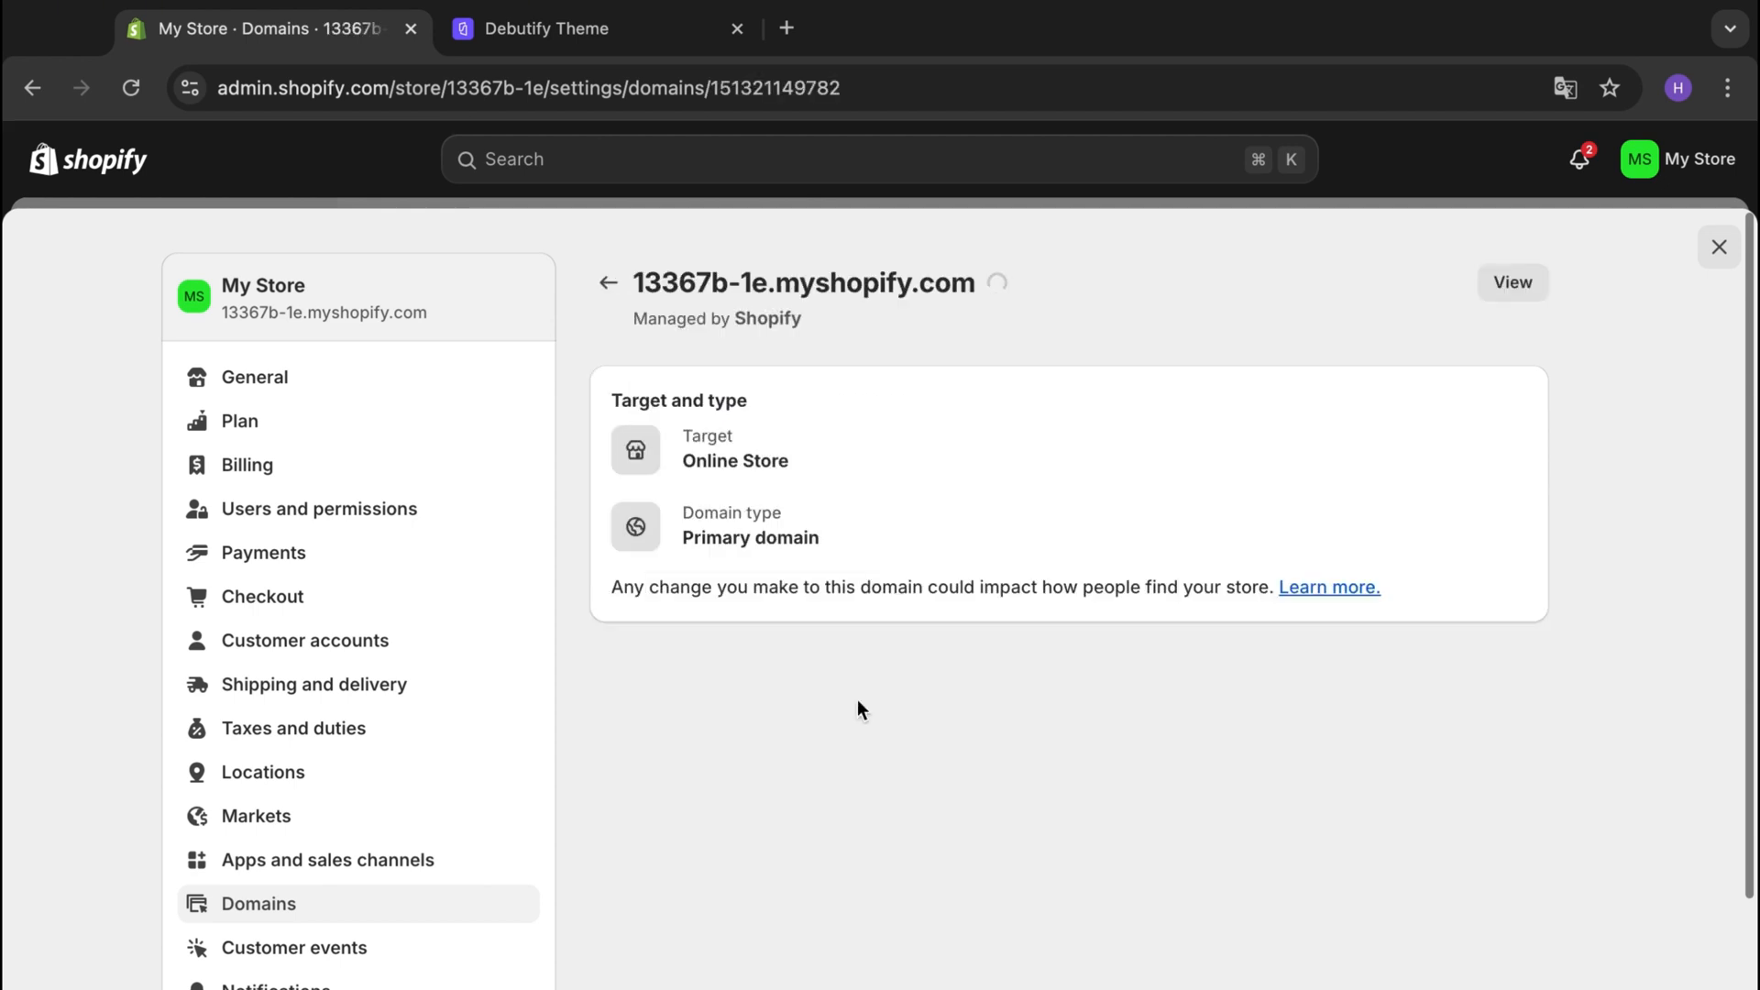
{"action": "left_click_drag", "start_coordinate": [635, 282], "coordinate": [1032, 294]}
{"action": "key", "text": "super+c"}
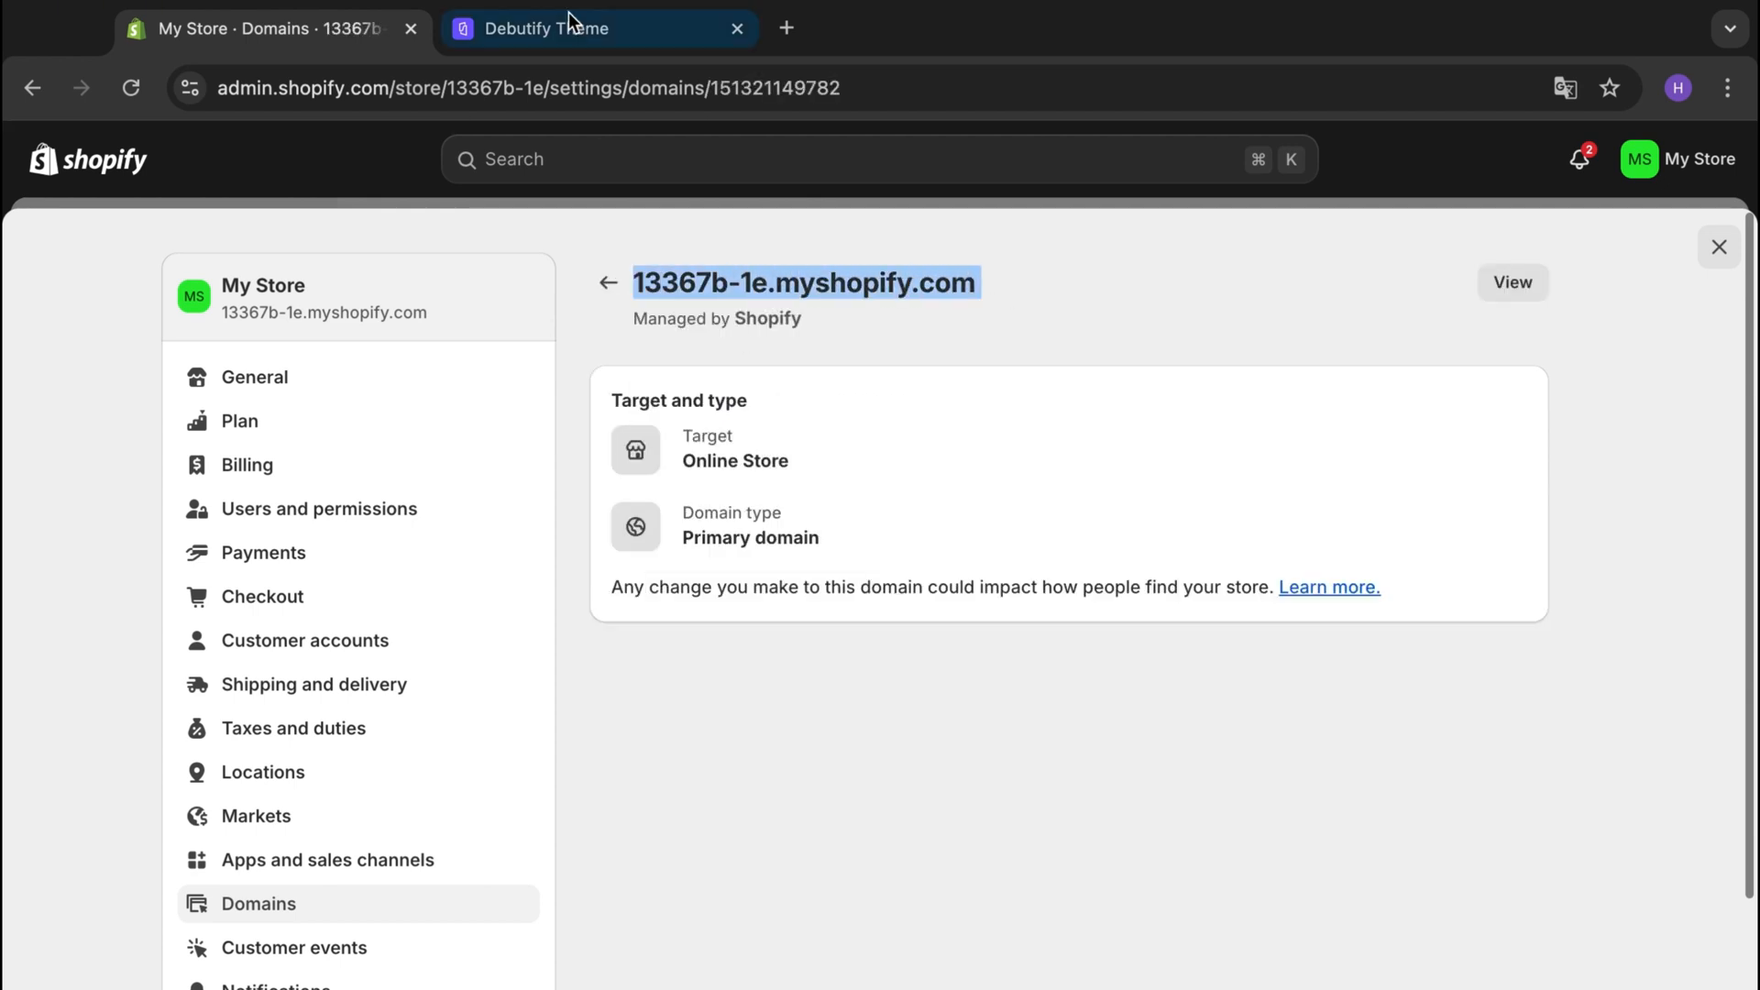
Switch to Debutify, verify the copied domain as the Shopify store URL, and download the latest Debutify Theme
{"action": "left_click", "coordinate": [573, 28]}
{"action": "key", "text": "super+v"}
{"action": "left_click", "coordinate": [537, 630]}
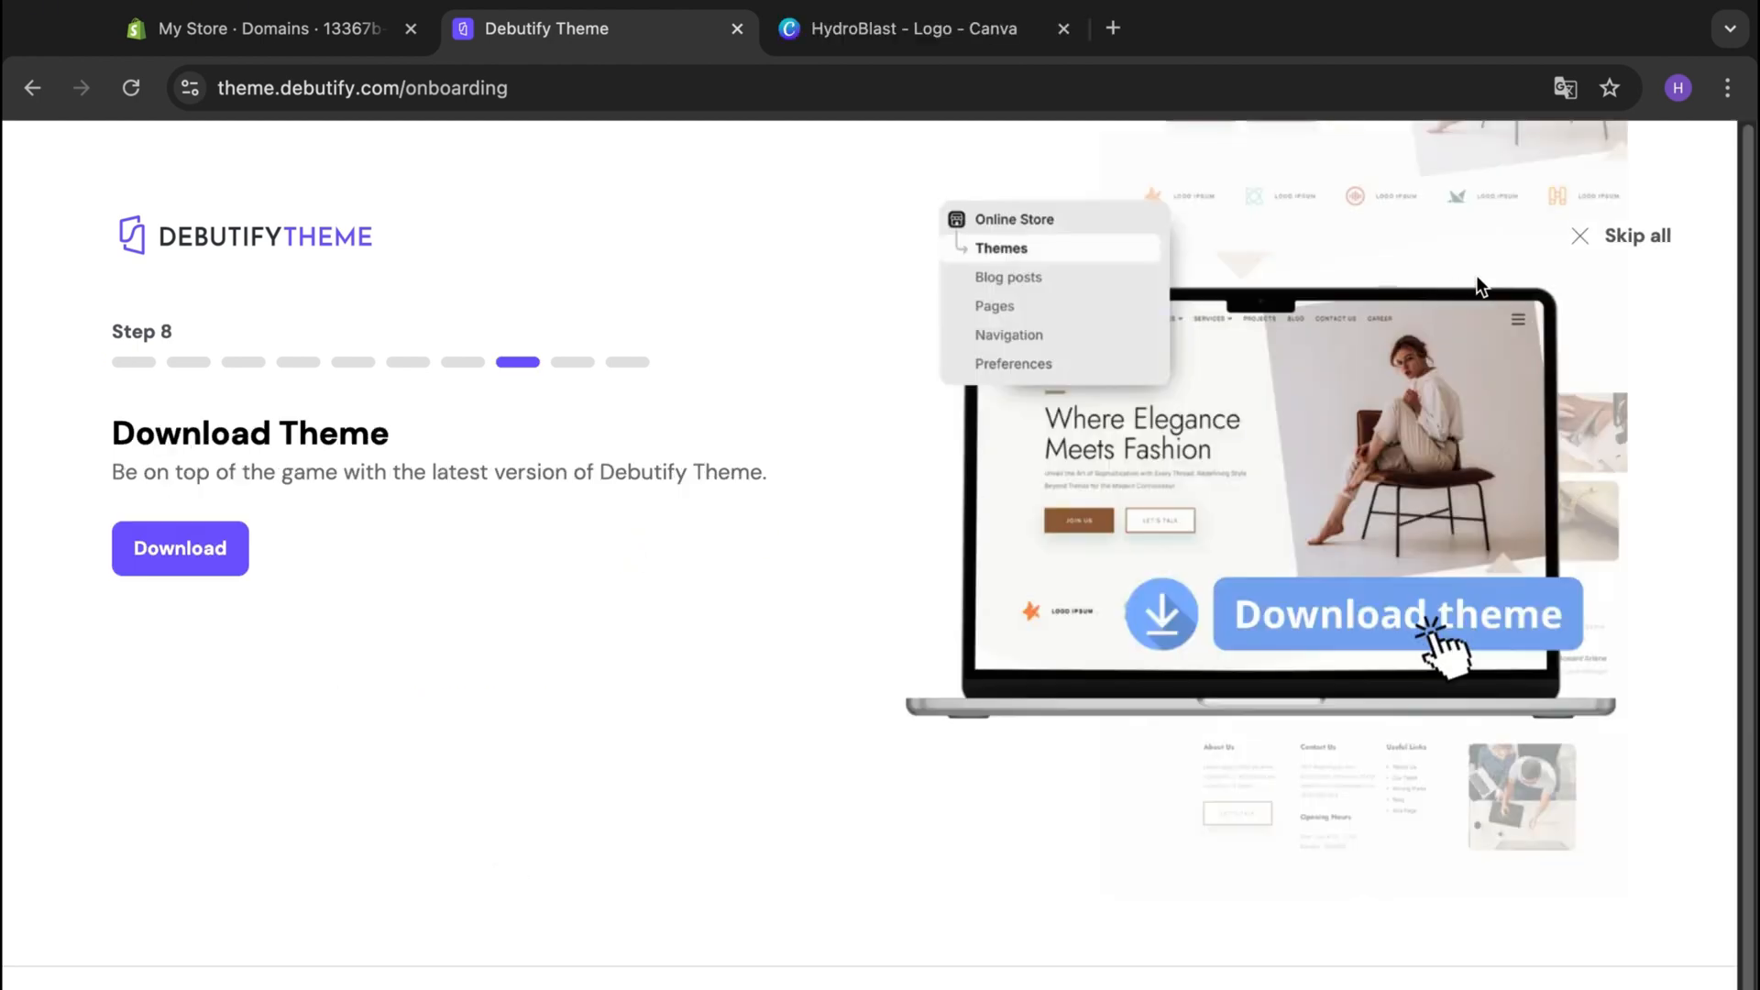
{"action": "left_click", "coordinate": [197, 549]}
{"action": "left_click", "coordinate": [280, 638]}
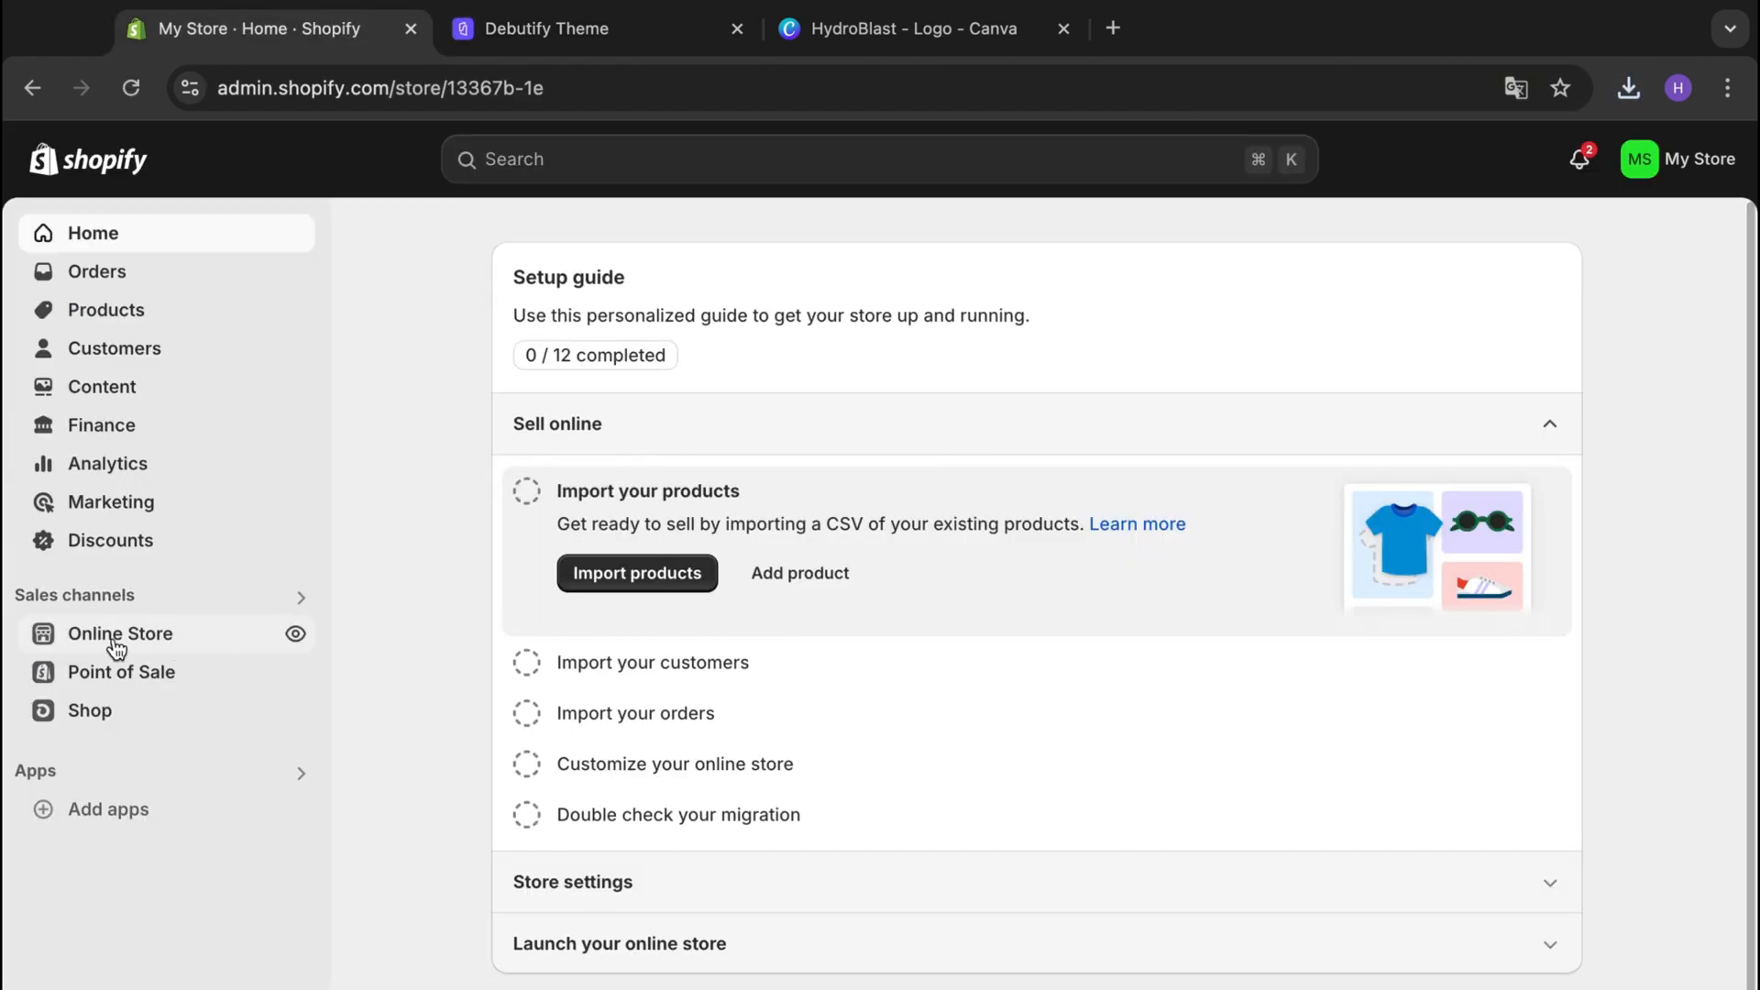
Upload the downloaded Debutify theme file to the Shopify online store's theme library
{"action": "left_click", "coordinate": [117, 637]}
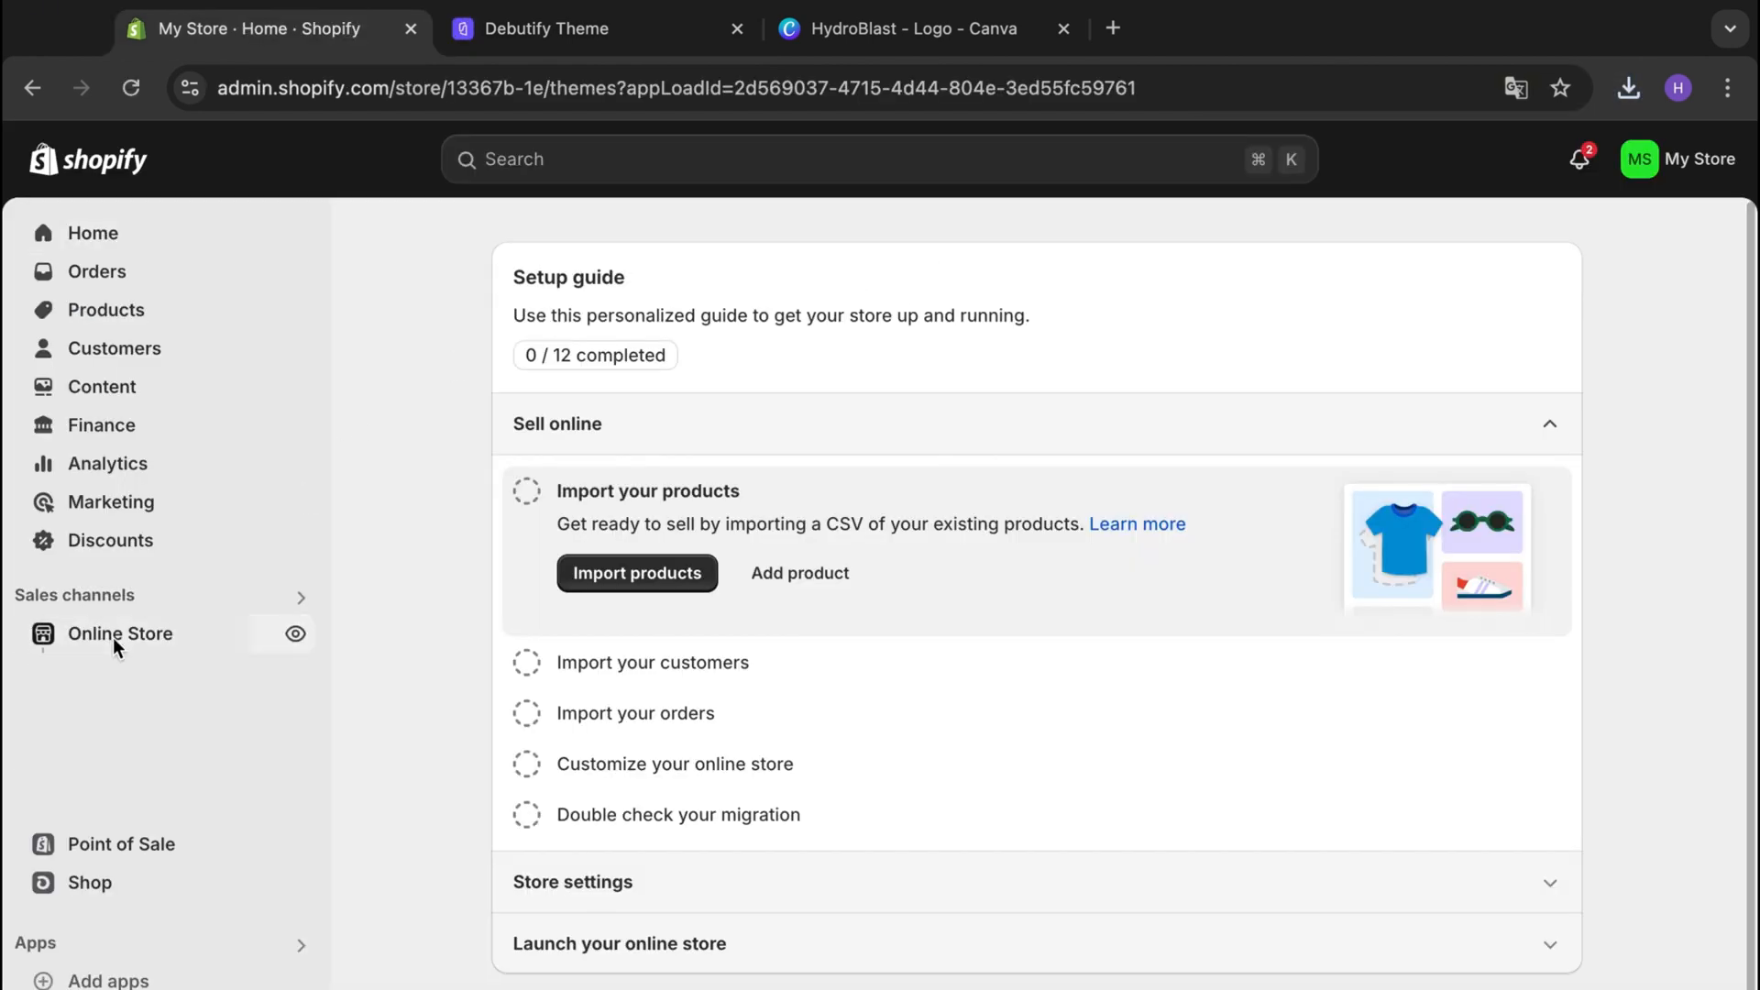
{"action": "scroll", "coordinate": [1152, 740], "scroll_direction": "down", "scroll_amount": 3}
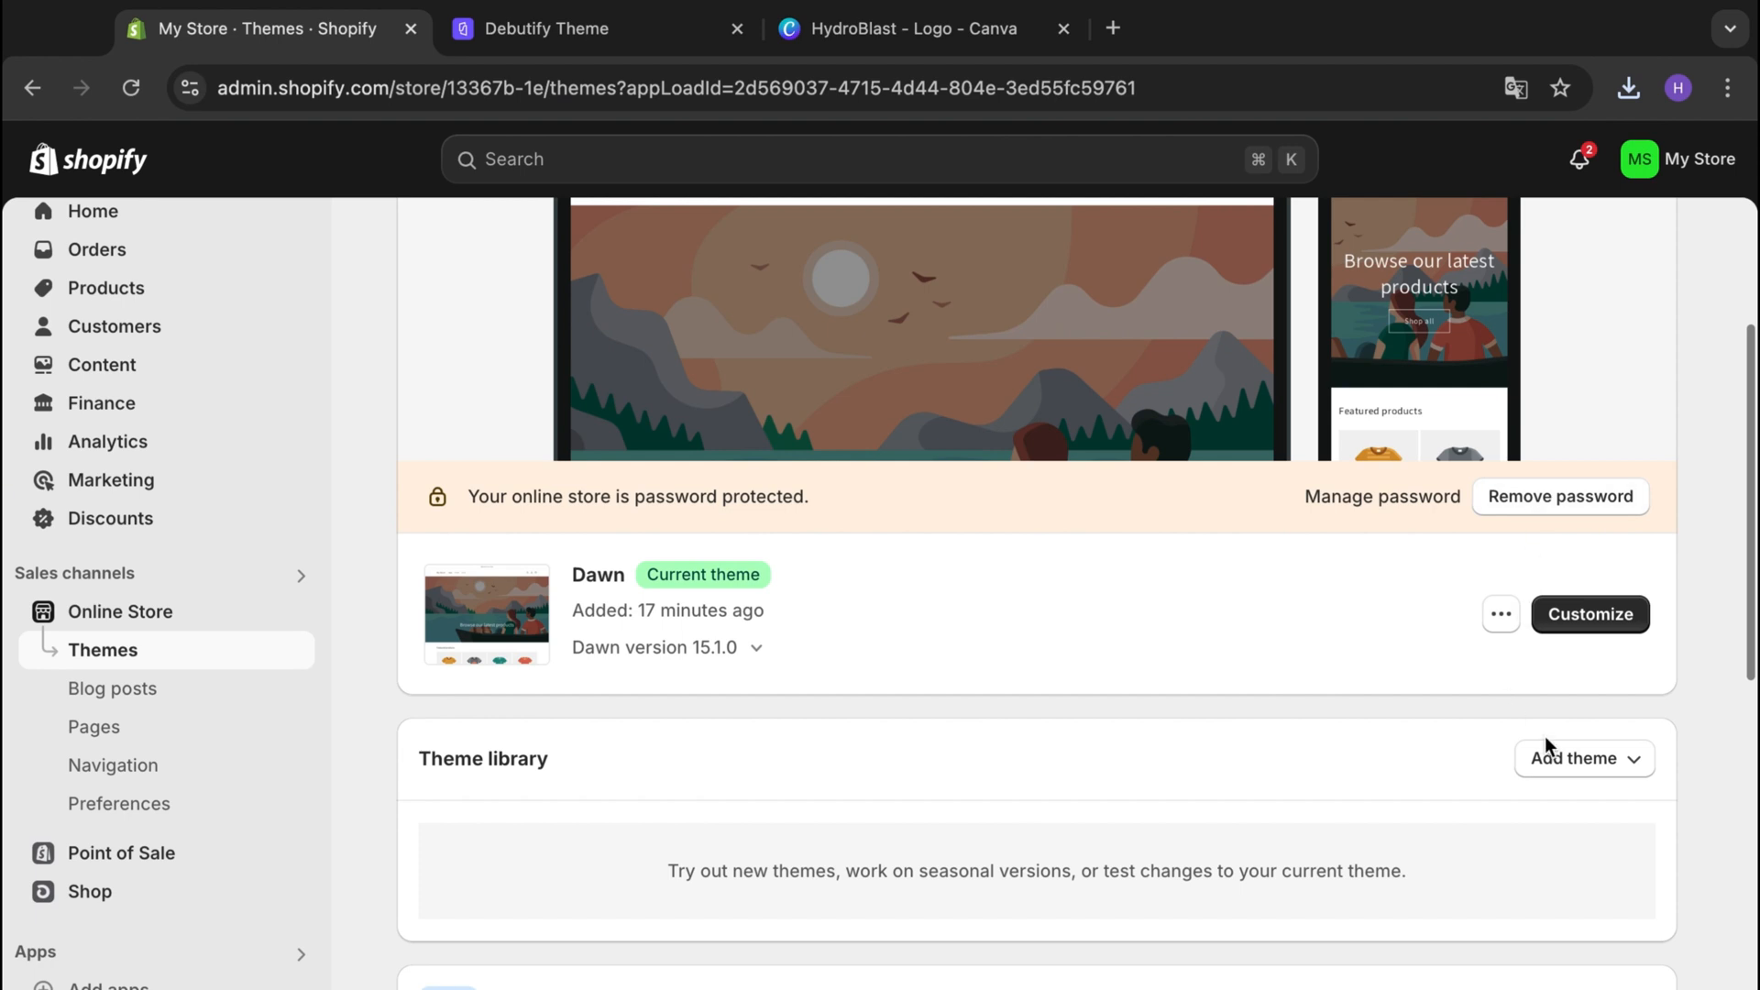
{"action": "left_click", "coordinate": [1575, 759]}
{"action": "left_click", "coordinate": [1563, 874]}
{"action": "left_click_drag", "start_coordinate": [1630, 87], "coordinate": [871, 640]}
{"action": "left_click", "coordinate": [1214, 803]}
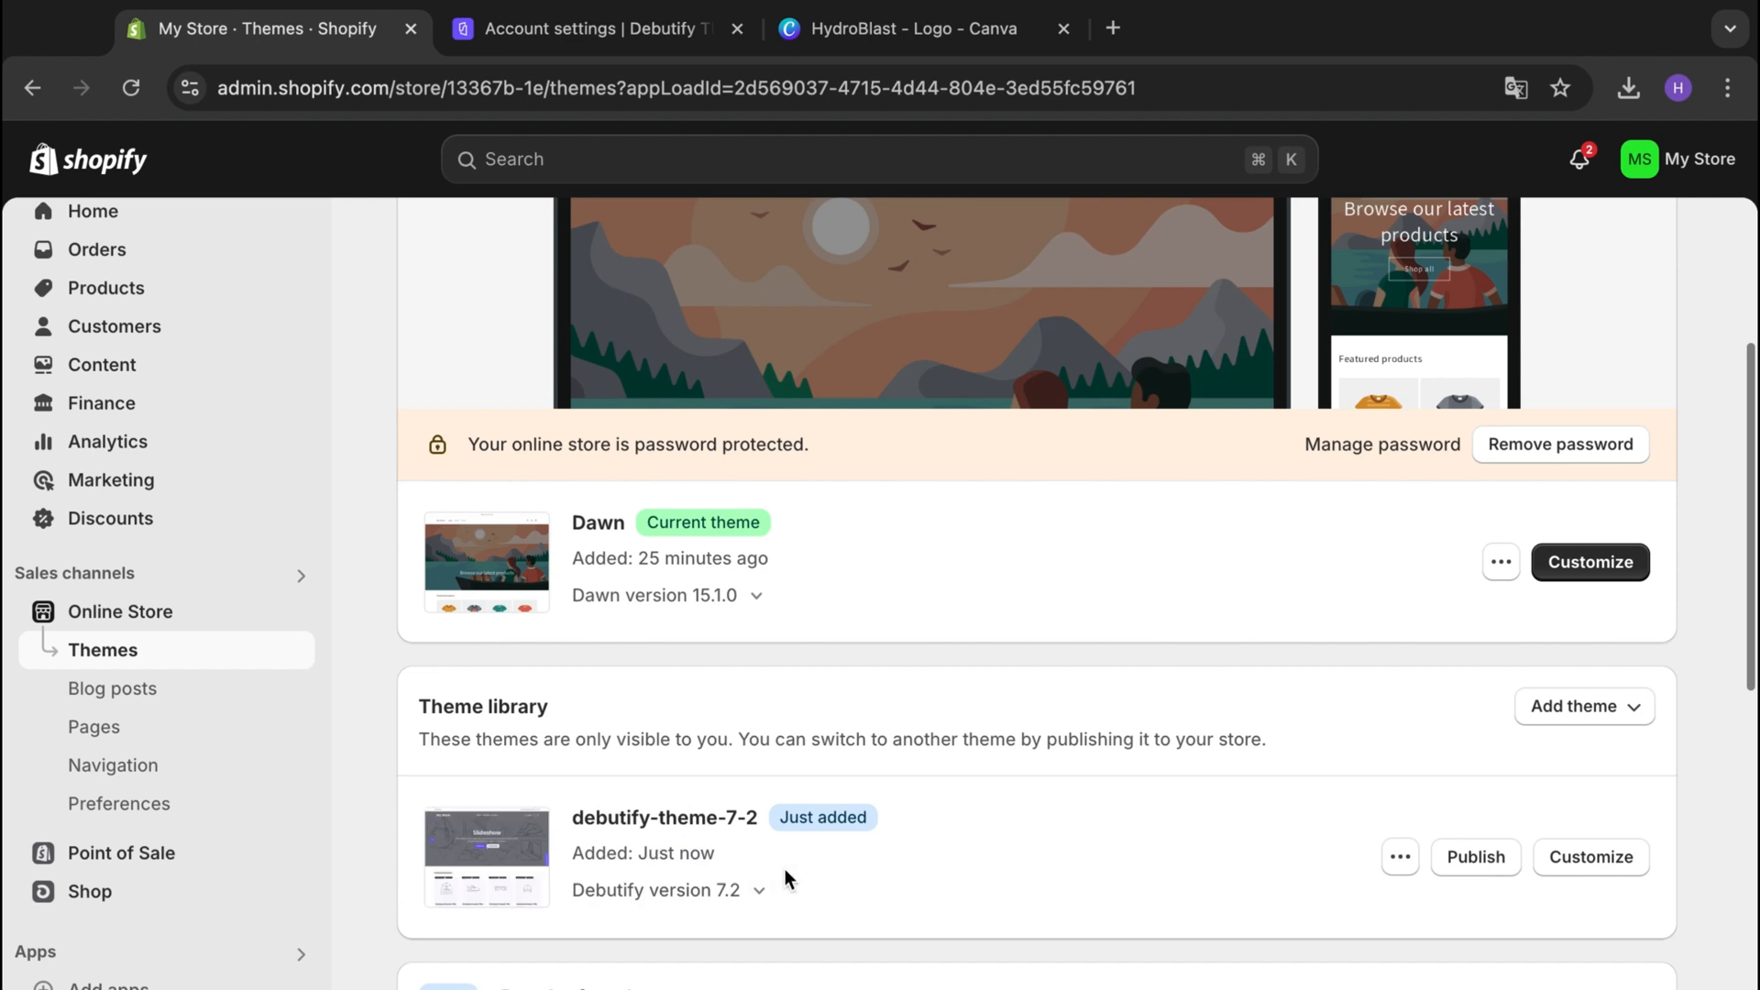
Publish debutify-theme-7-2 as the store's current theme in place of Dawn
{"action": "scroll", "coordinate": [784, 878], "scroll_direction": "down", "scroll_amount": 1}
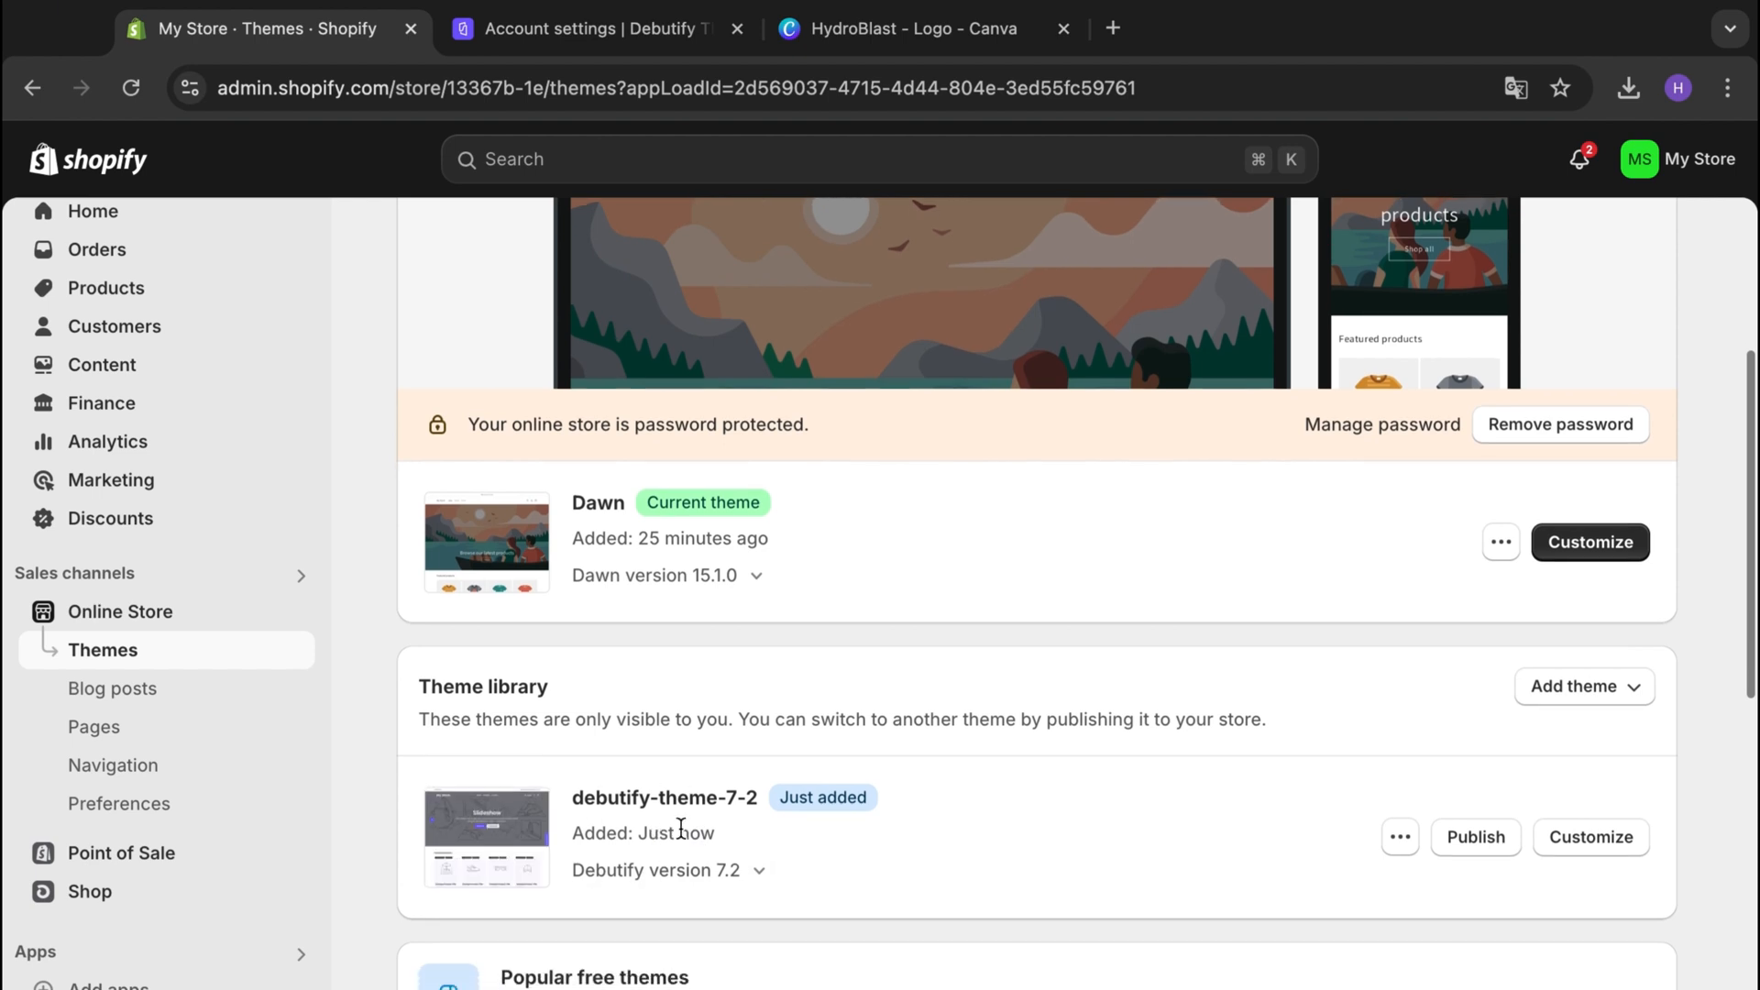
{"action": "left_click", "coordinate": [1478, 839]}
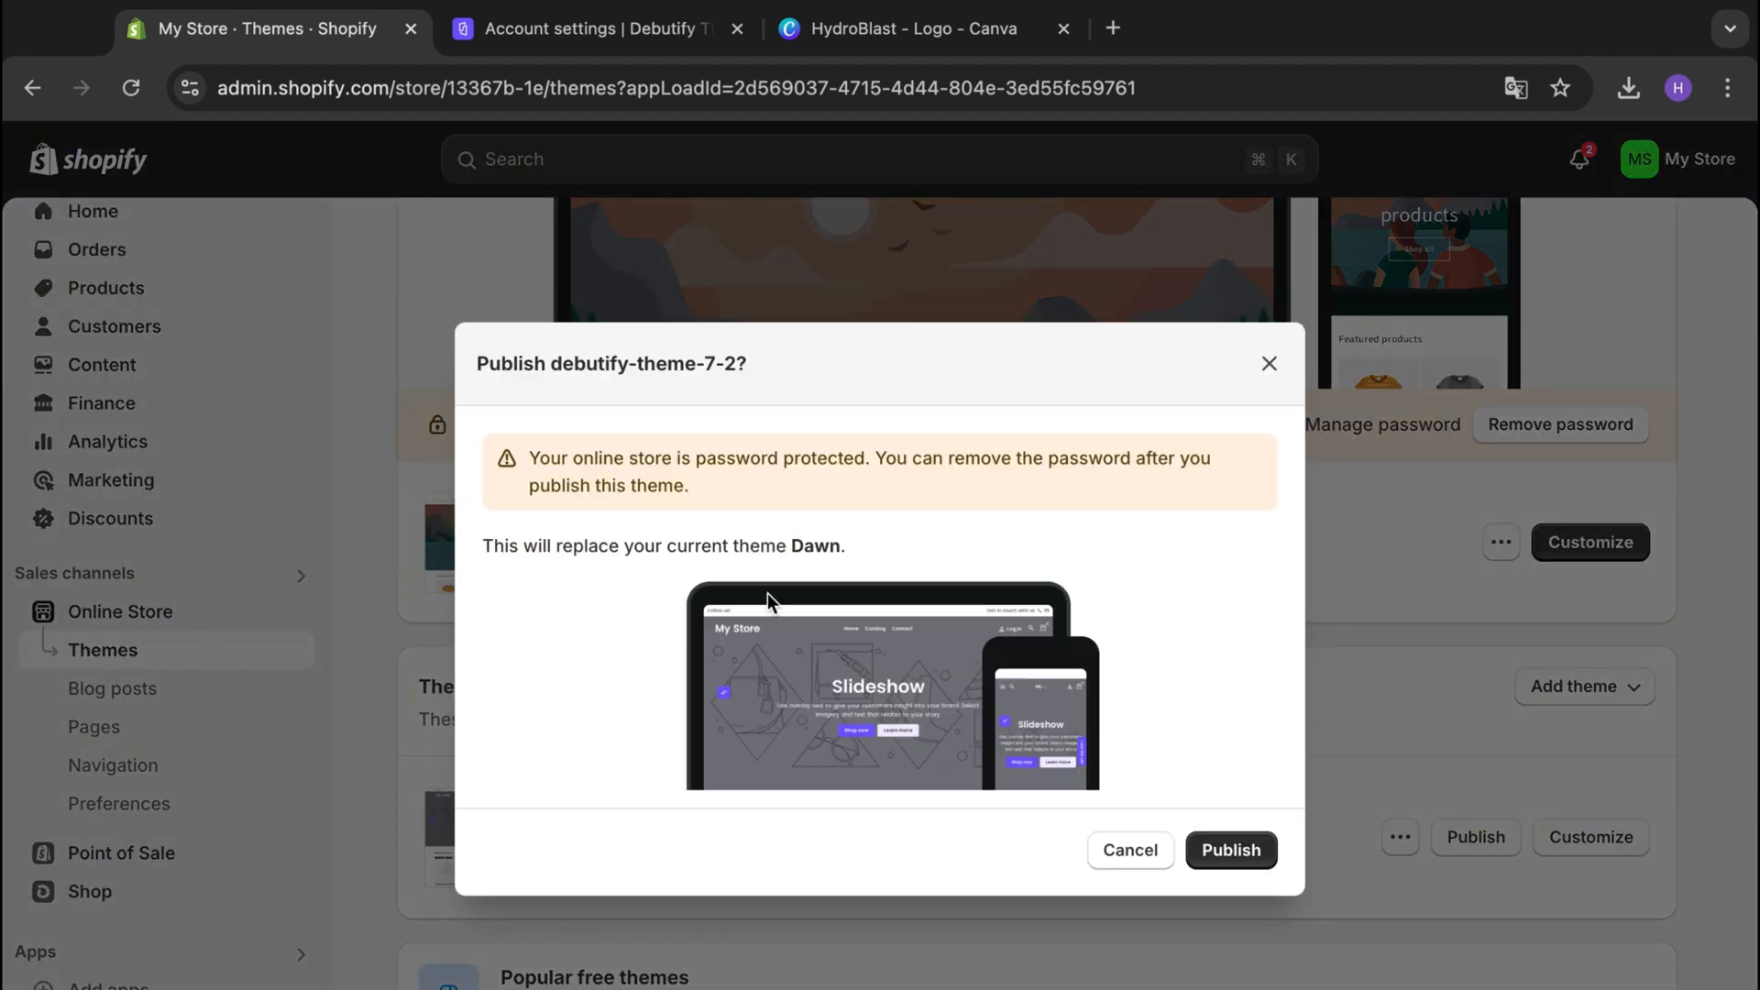
{"action": "left_click", "coordinate": [1204, 852]}
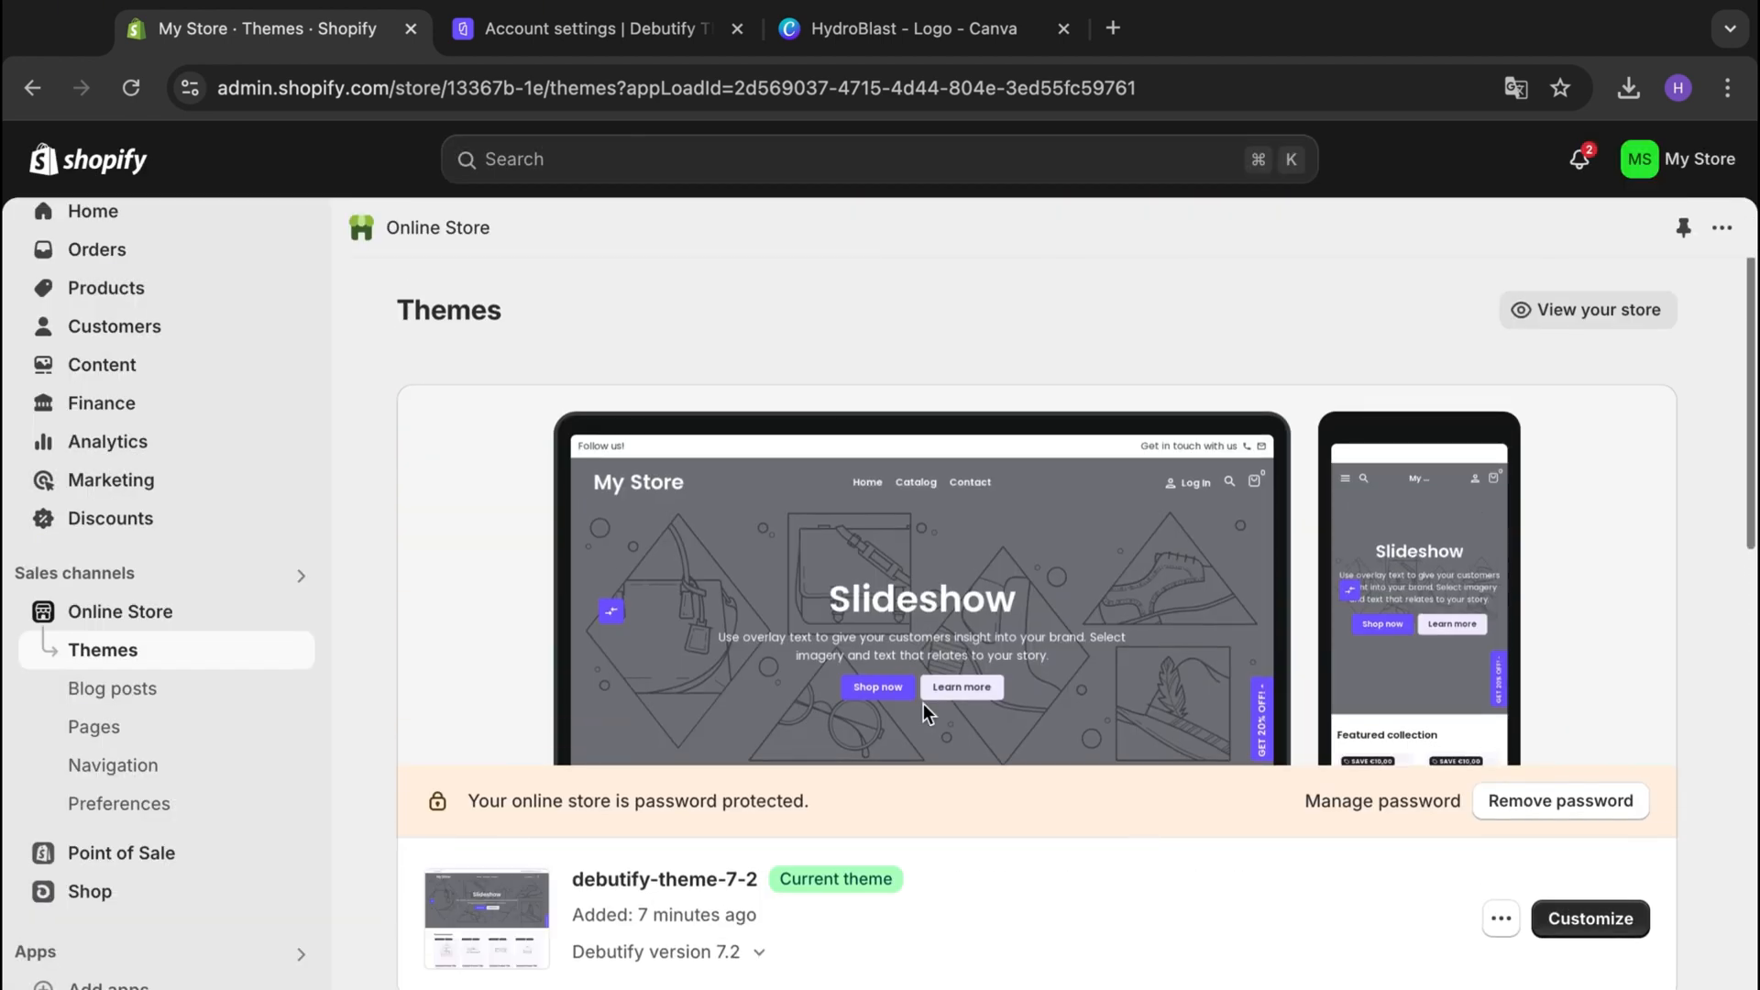
Open debutify-theme-7-2 for customization and set the header's default logo to the HydroBlast image named 1
{"action": "left_click", "coordinate": [1589, 921]}
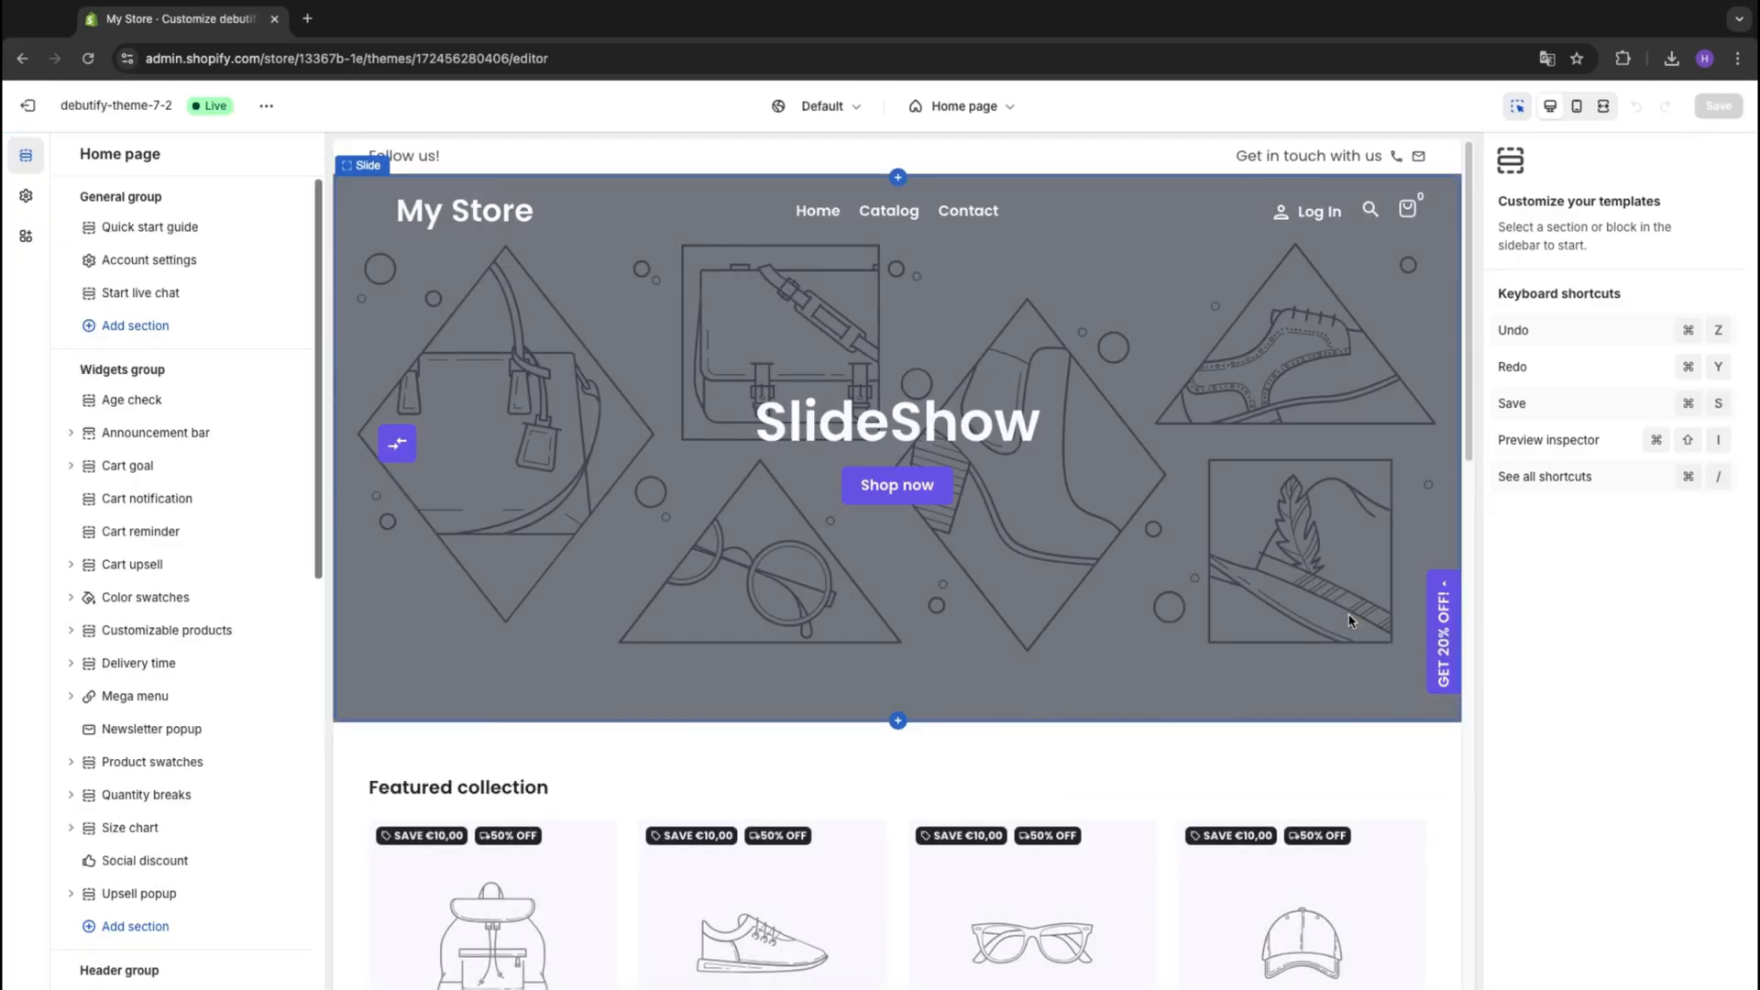
{"action": "left_click", "coordinate": [372, 176]}
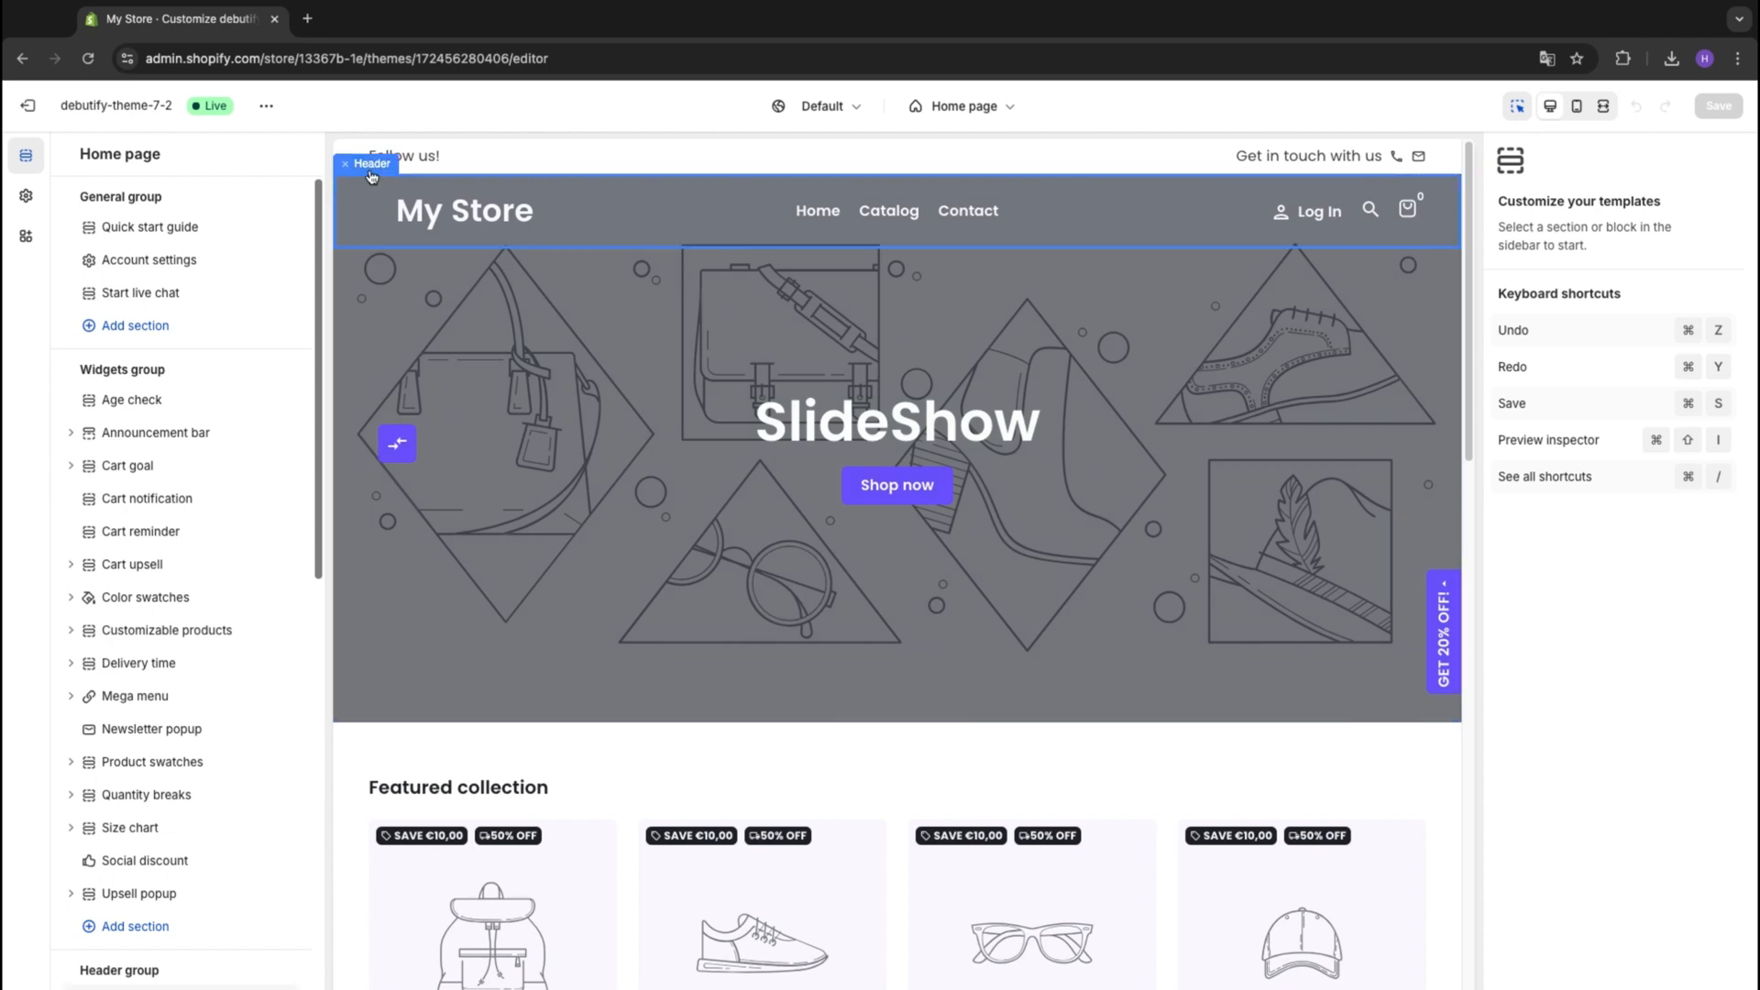
{"action": "scroll", "coordinate": [1565, 373], "scroll_direction": "down", "scroll_amount": 3}
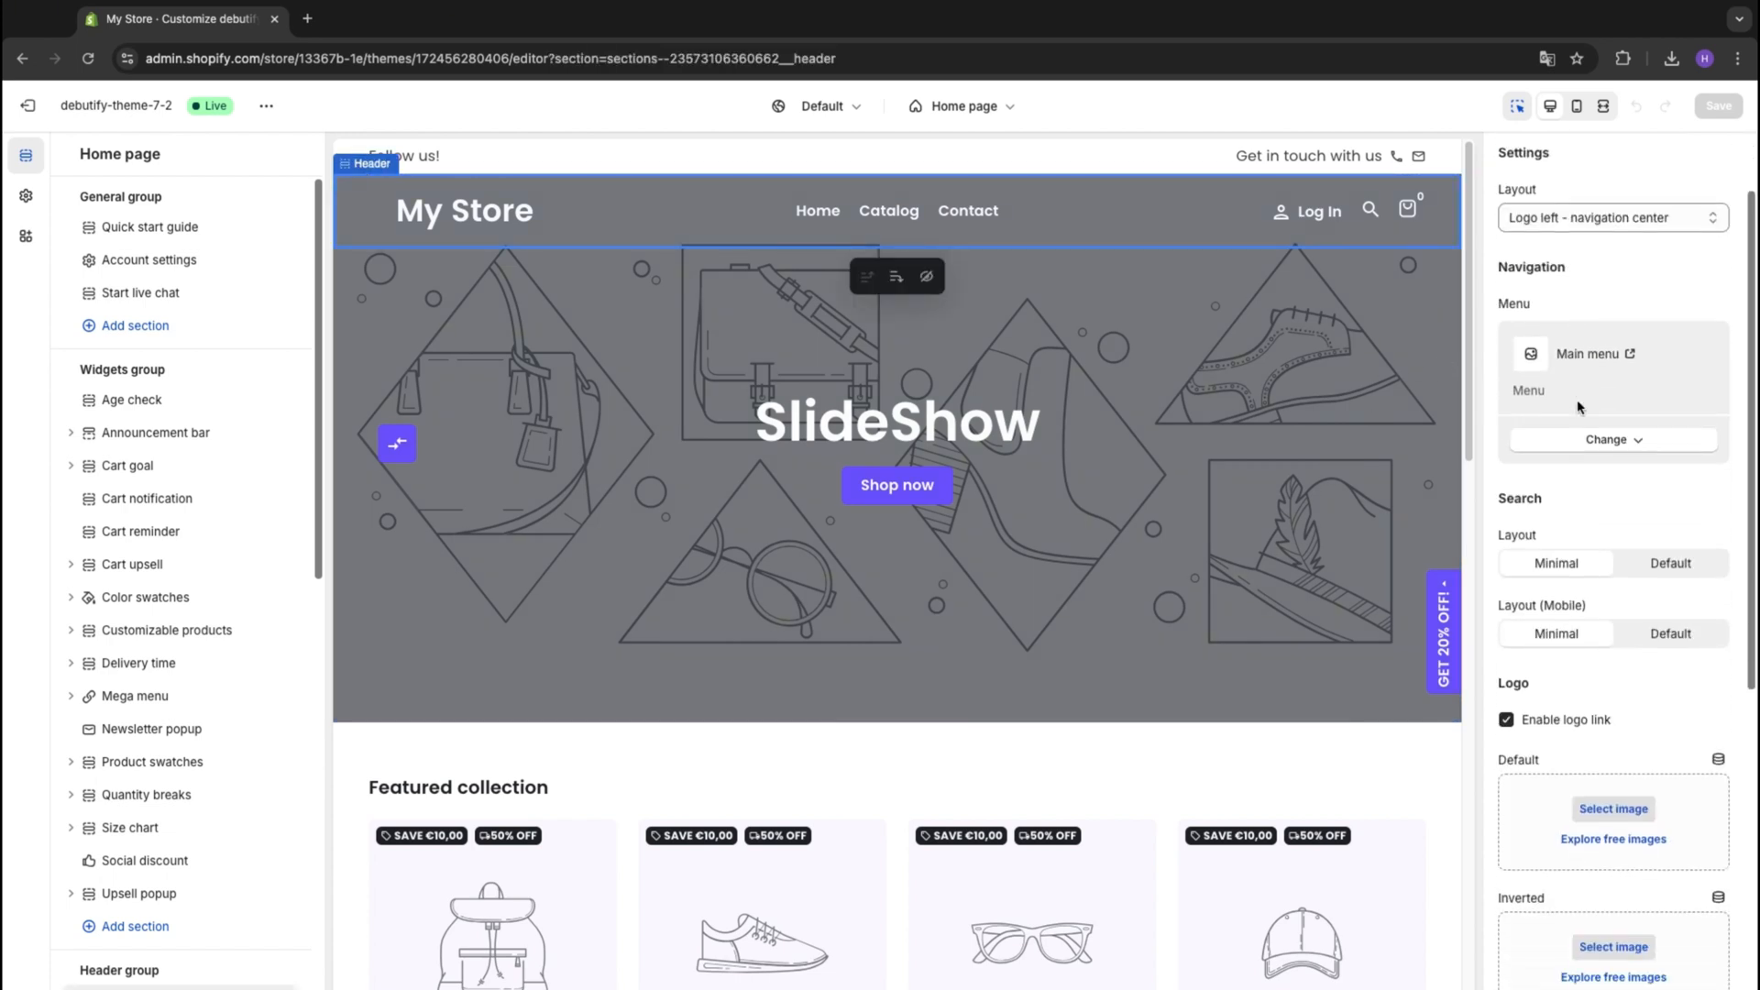
{"action": "scroll", "coordinate": [1639, 371], "scroll_direction": "down", "scroll_amount": 5}
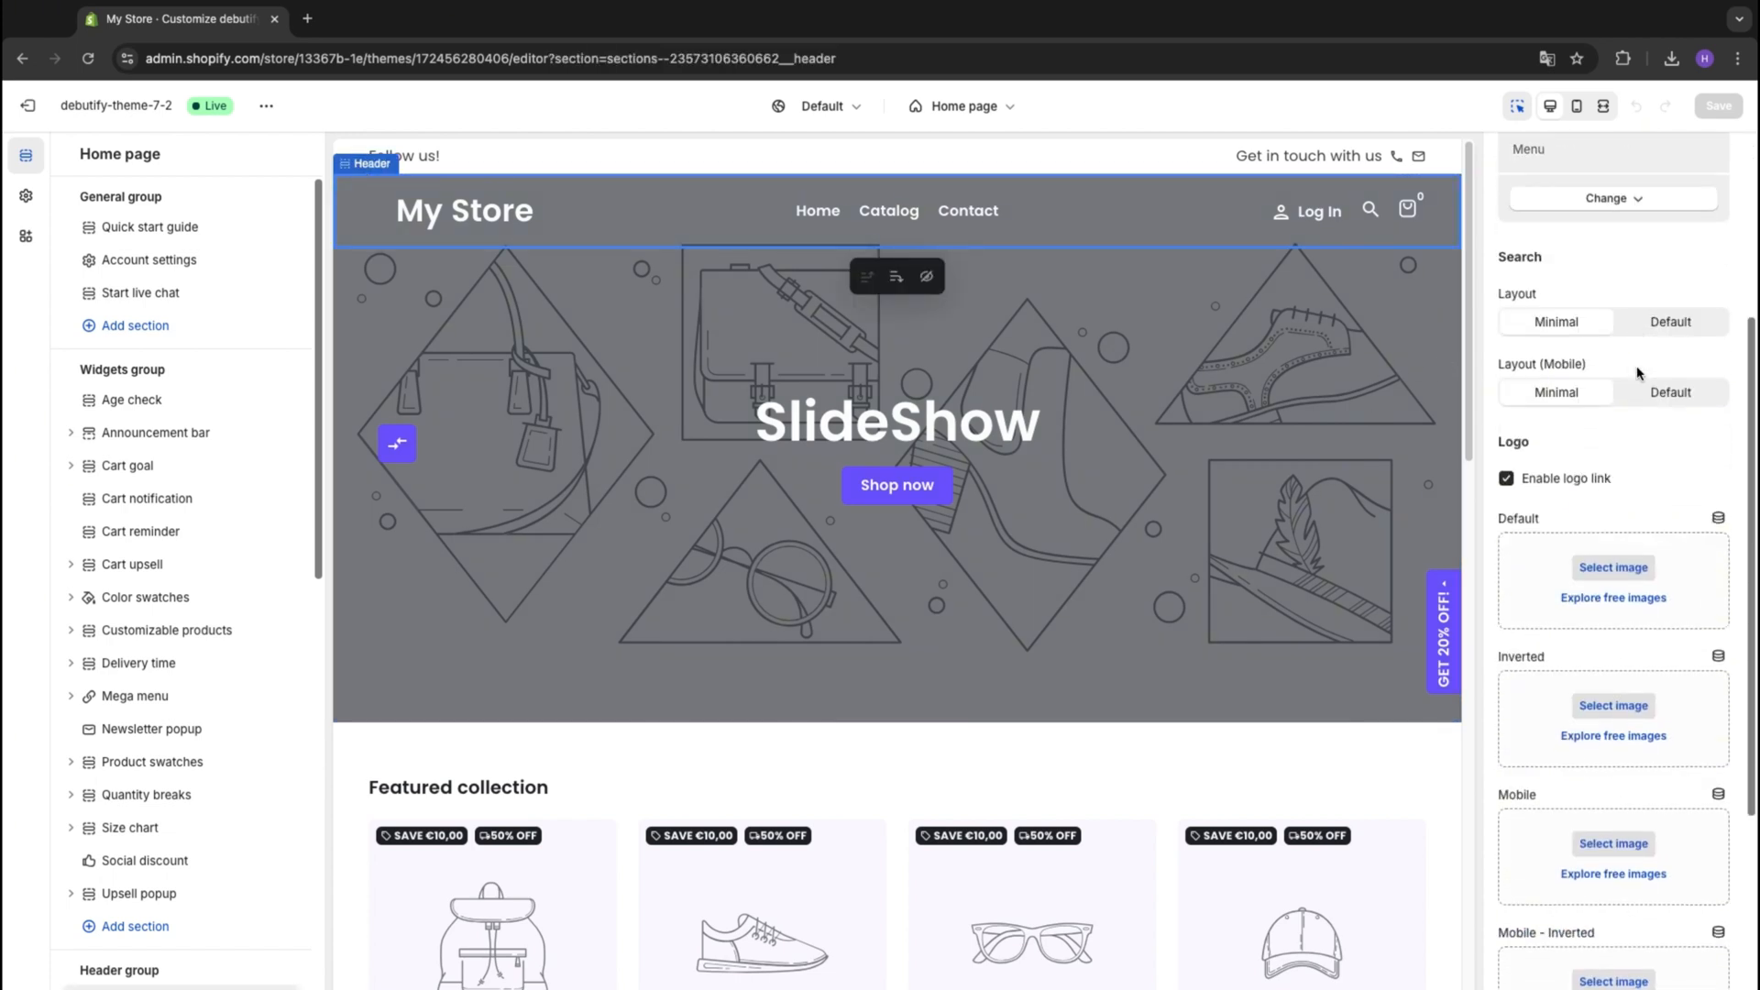
{"action": "left_click", "coordinate": [1608, 306]}
{"action": "scroll", "coordinate": [852, 752], "scroll_direction": "down", "scroll_amount": 10}
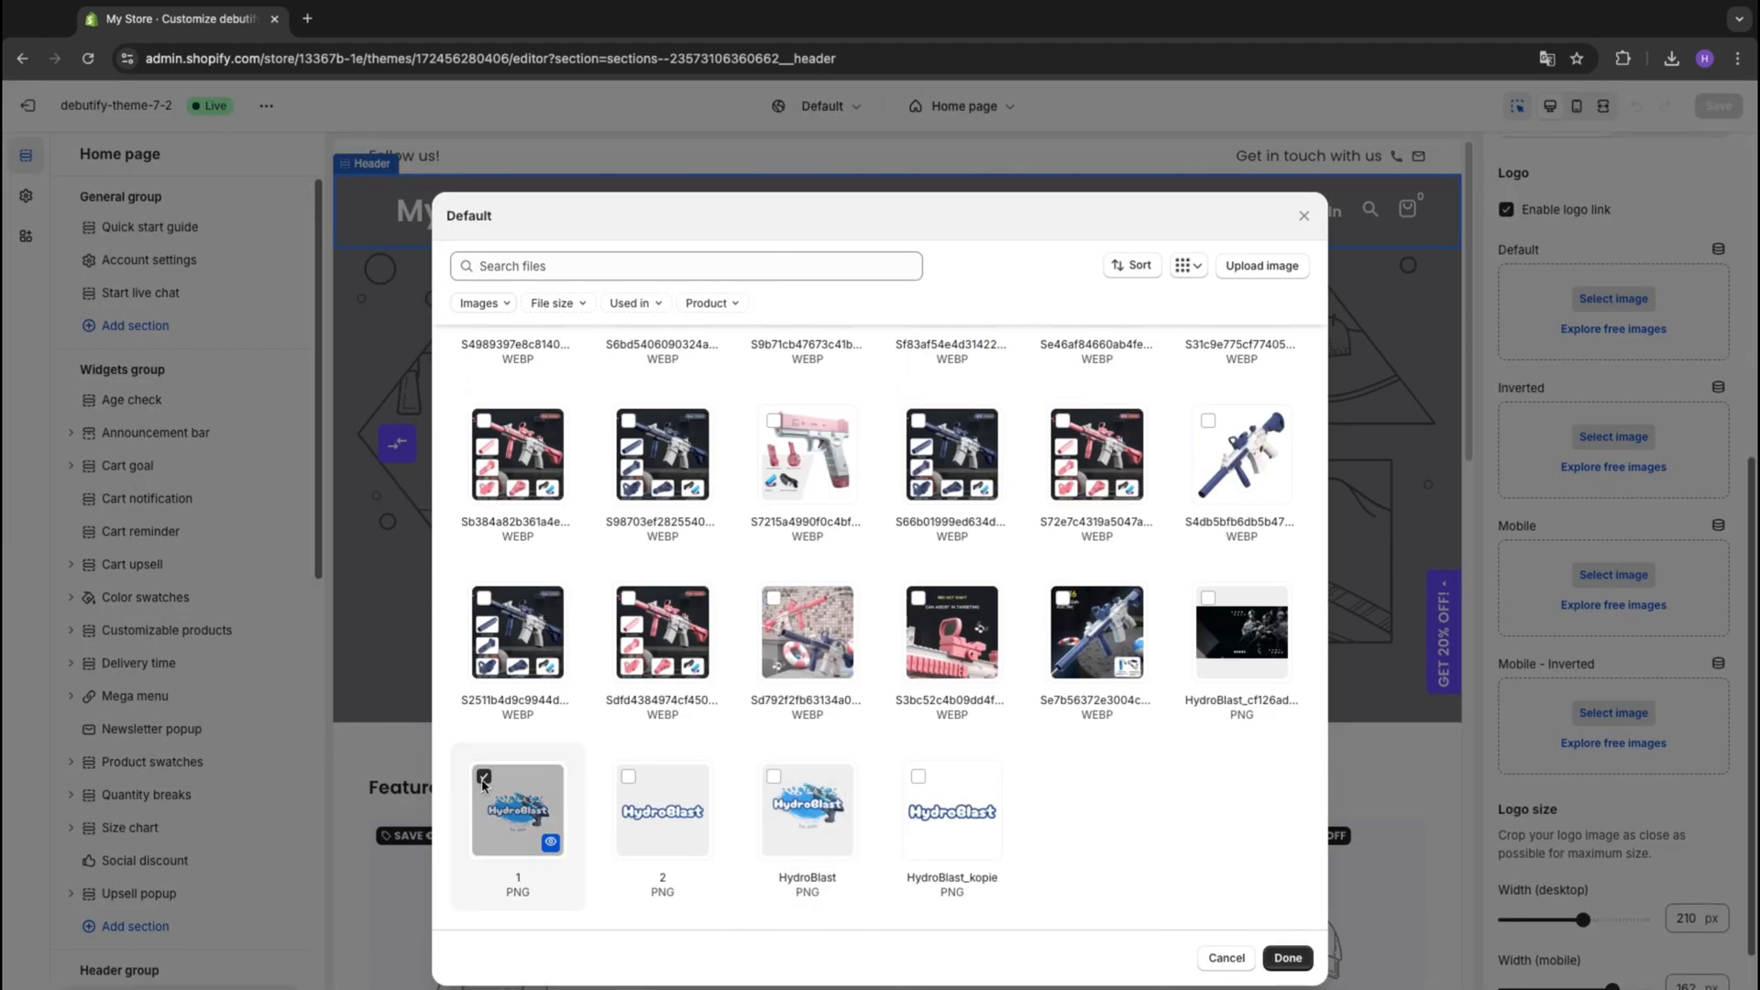
{"action": "left_click", "coordinate": [518, 810]}
{"action": "left_click", "coordinate": [1288, 957]}
Set the header's inverted logo and mobile logo to the HydroBlast image named 1
{"action": "left_click", "coordinate": [1614, 589]}
{"action": "left_click", "coordinate": [518, 809]}
{"action": "left_click", "coordinate": [1289, 957]}
{"action": "left_click", "coordinate": [1614, 623]}
{"action": "scroll", "coordinate": [743, 733], "scroll_direction": "down", "scroll_amount": 10}
{"action": "left_click", "coordinate": [518, 810]}
{"action": "left_click", "coordinate": [1288, 957]}
Set and save the header's inverted mobile logo as image 1, and check the header in the mobile preview
{"action": "scroll", "coordinate": [1596, 794], "scroll_direction": "down", "scroll_amount": 5}
{"action": "left_click", "coordinate": [1597, 451]}
{"action": "scroll", "coordinate": [743, 734], "scroll_direction": "down", "scroll_amount": 10}
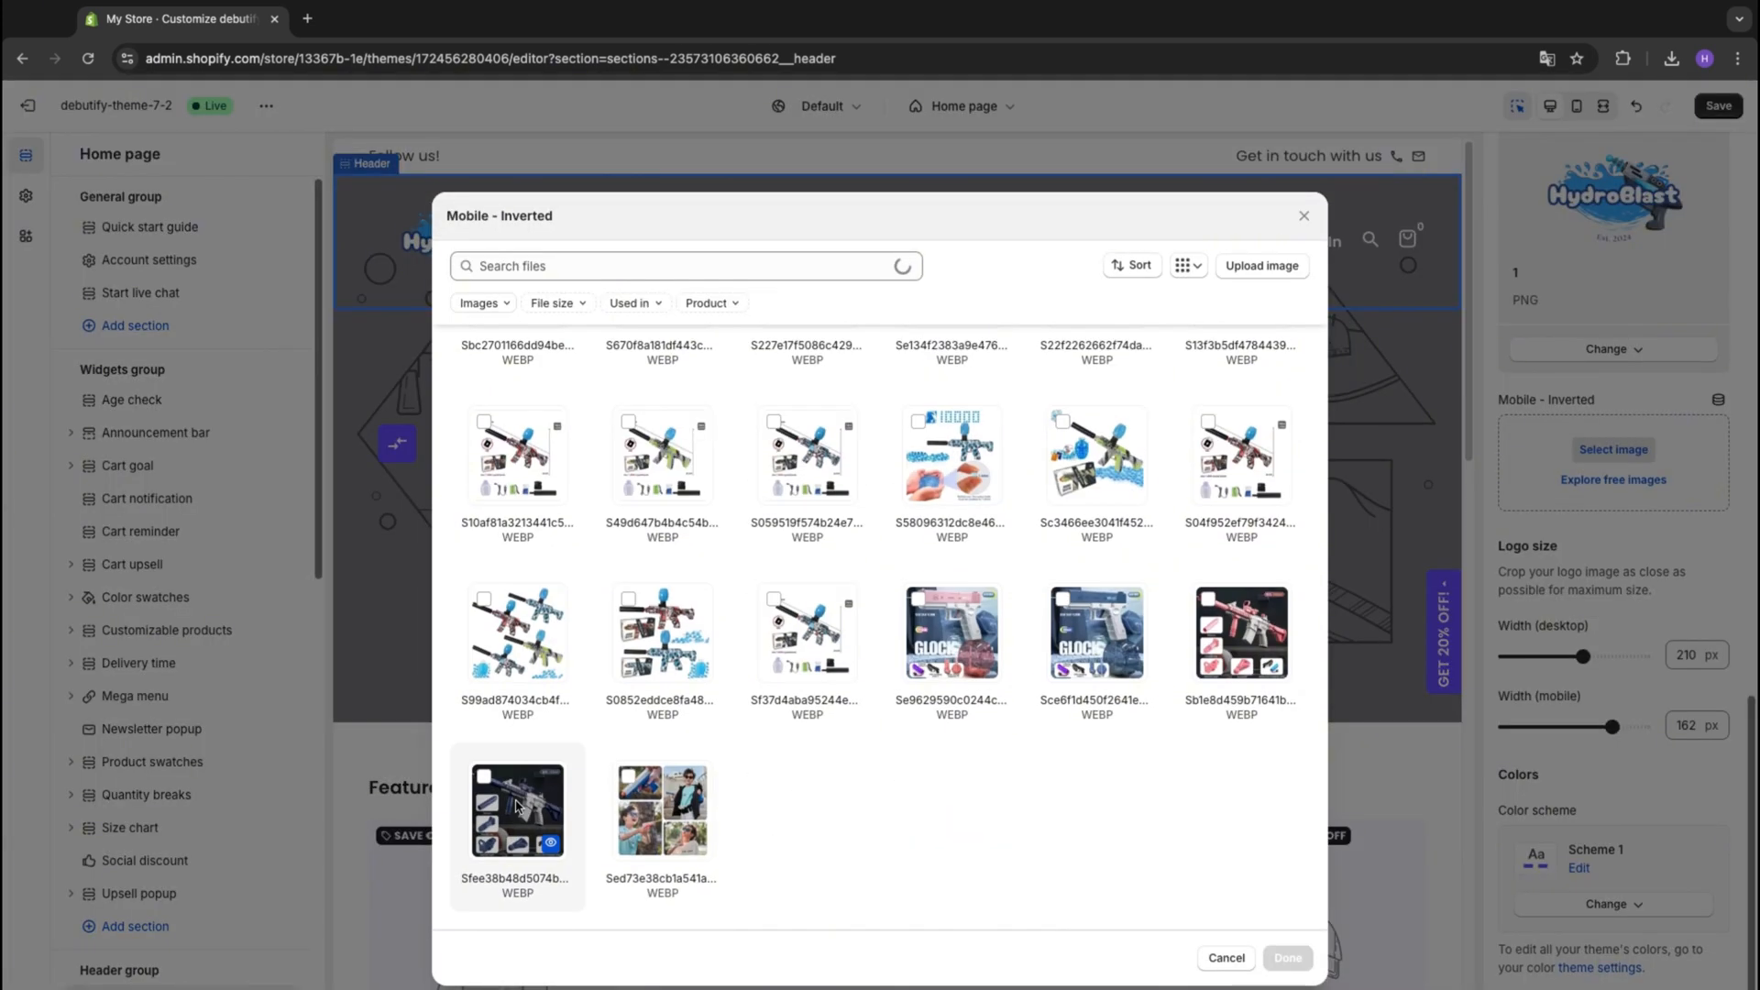
{"action": "left_click", "coordinate": [518, 862]}
{"action": "left_click", "coordinate": [1289, 958]}
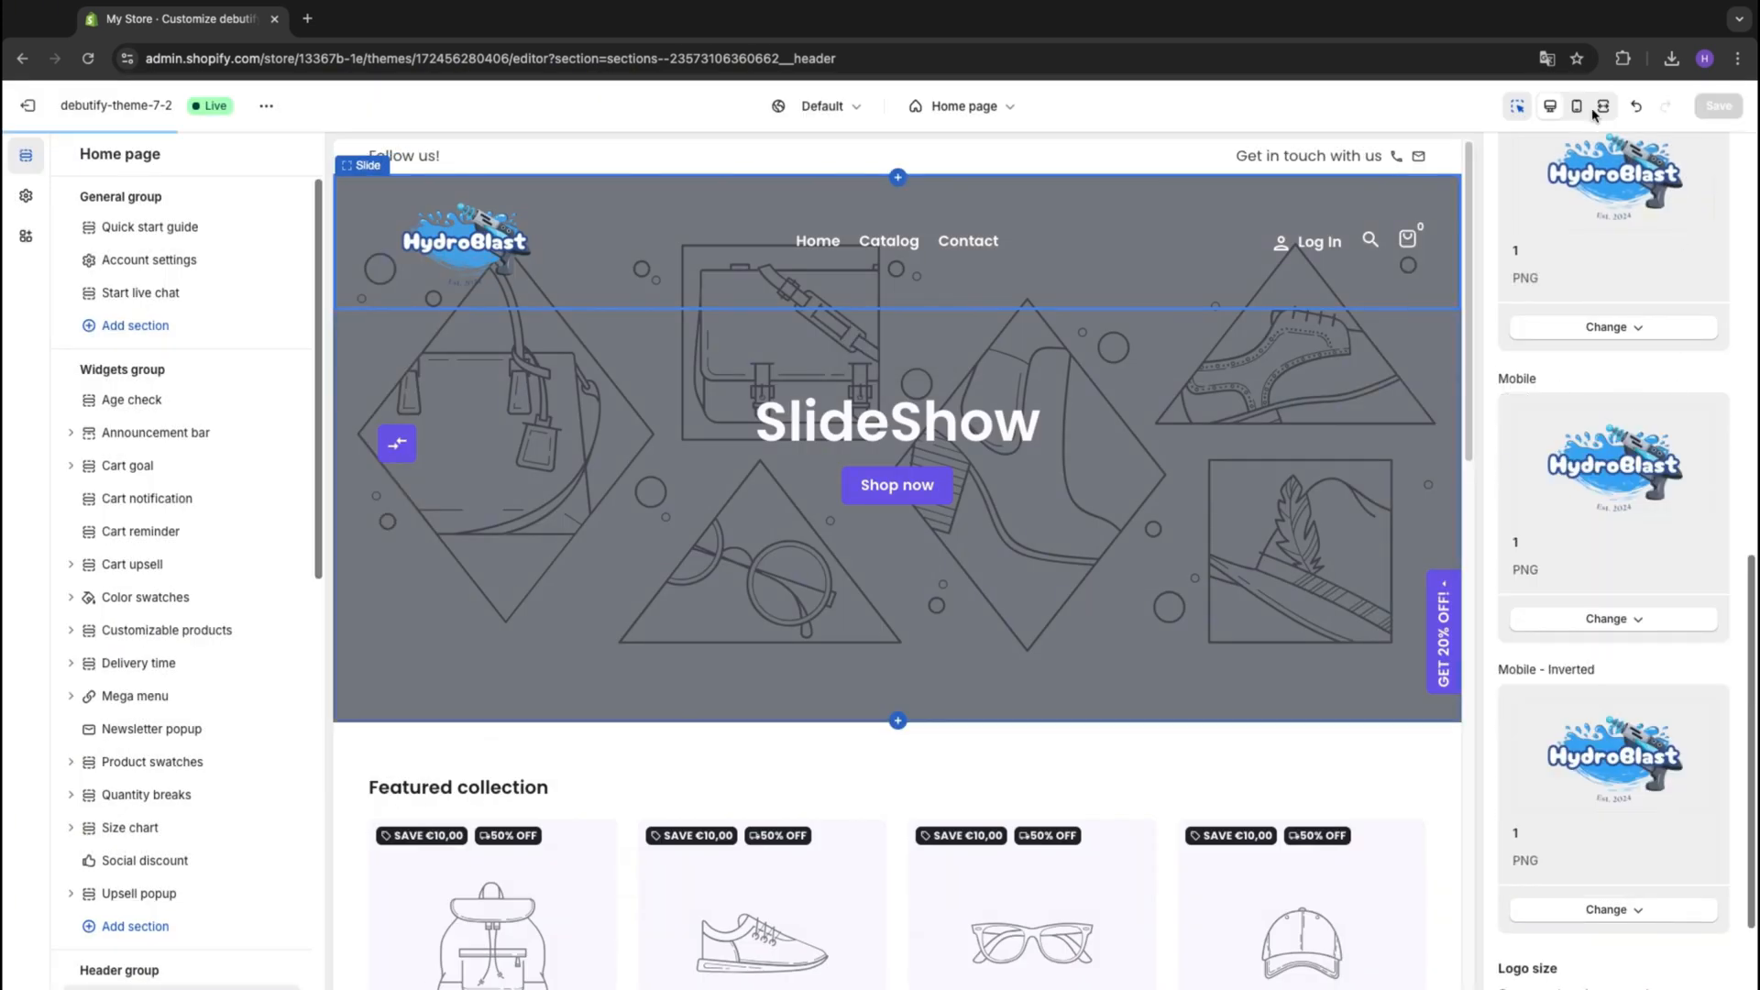
{"action": "left_click", "coordinate": [1577, 106]}
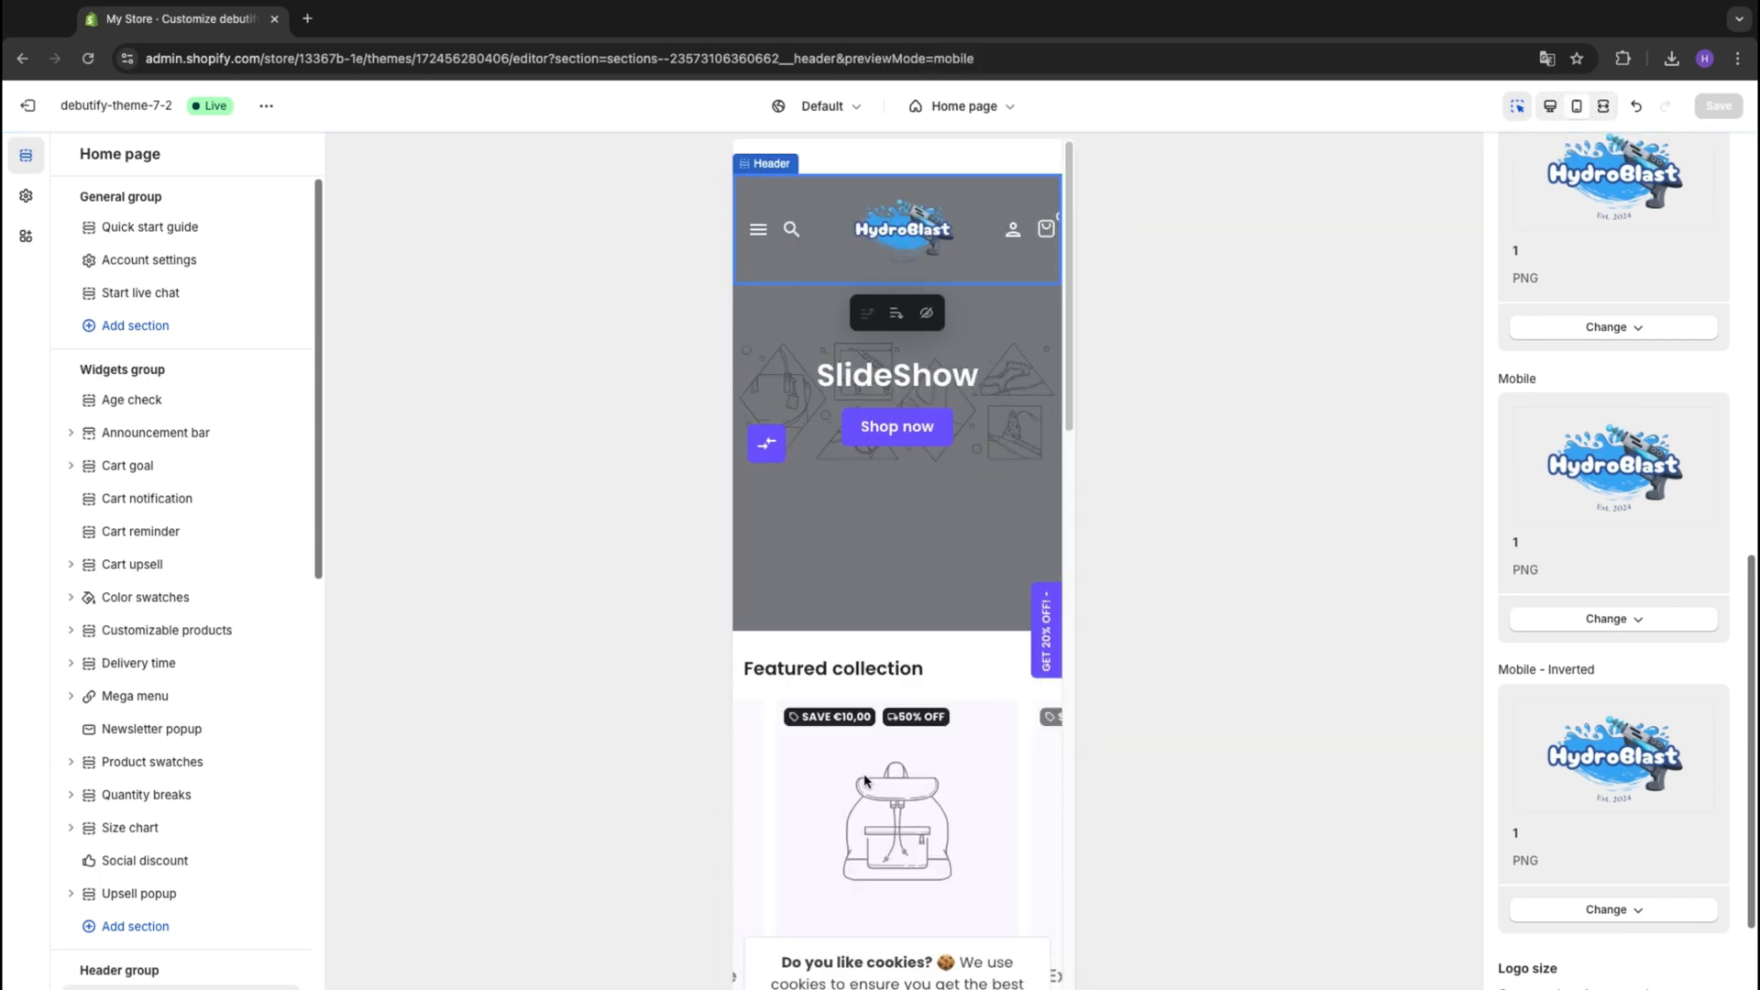
{"action": "left_click", "coordinate": [1548, 106]}
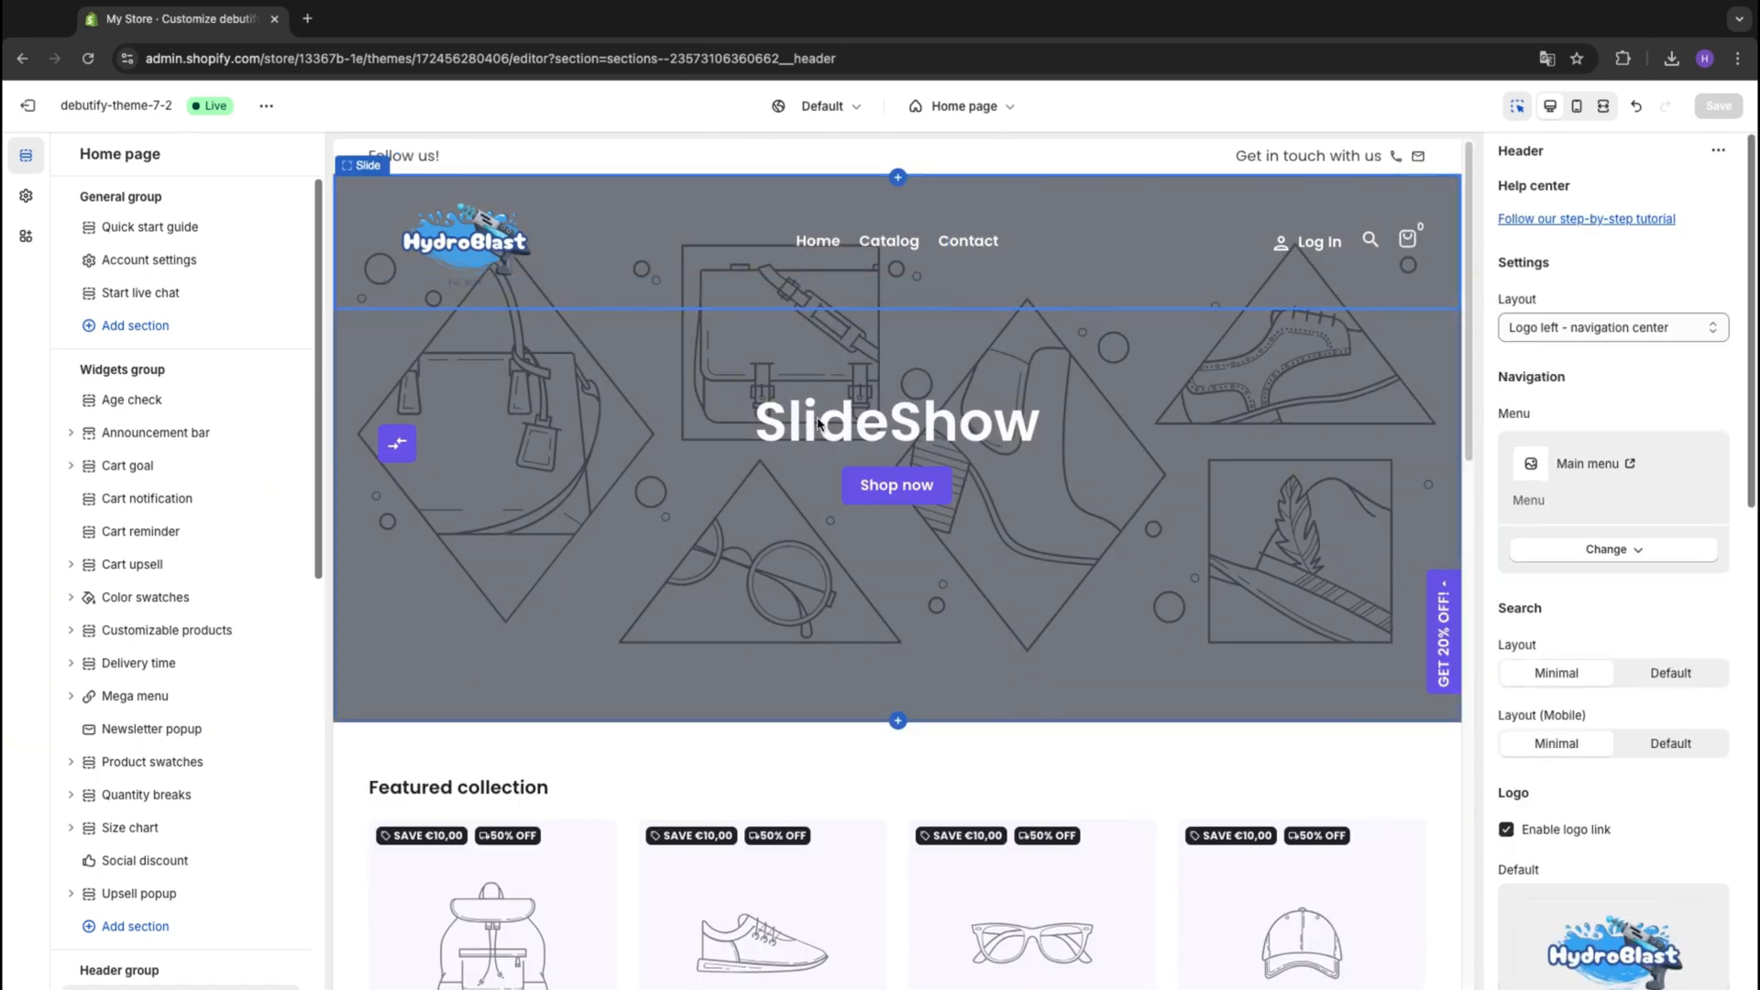
Set the home page slide's desktop background image to the dark soldiers banner HydroBlast_cf126ad8-a585-415a-8dc4-ad7e329e4258
{"action": "left_click", "coordinate": [950, 379]}
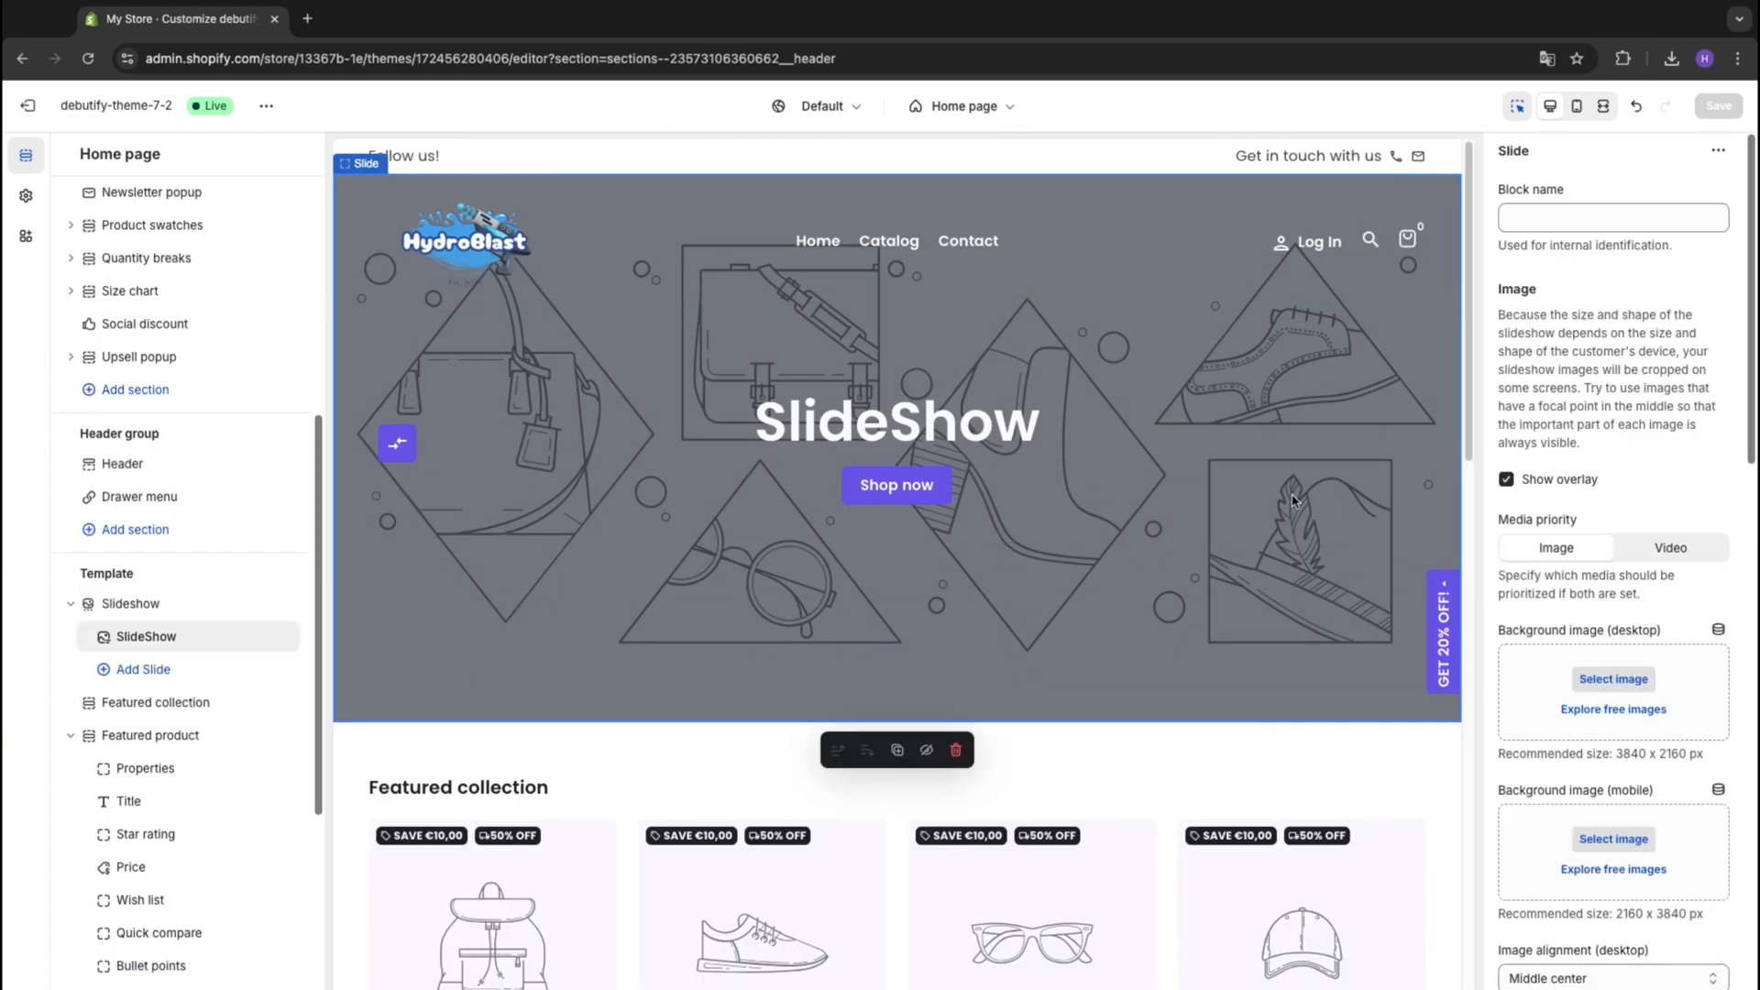
{"action": "left_click", "coordinate": [1604, 680]}
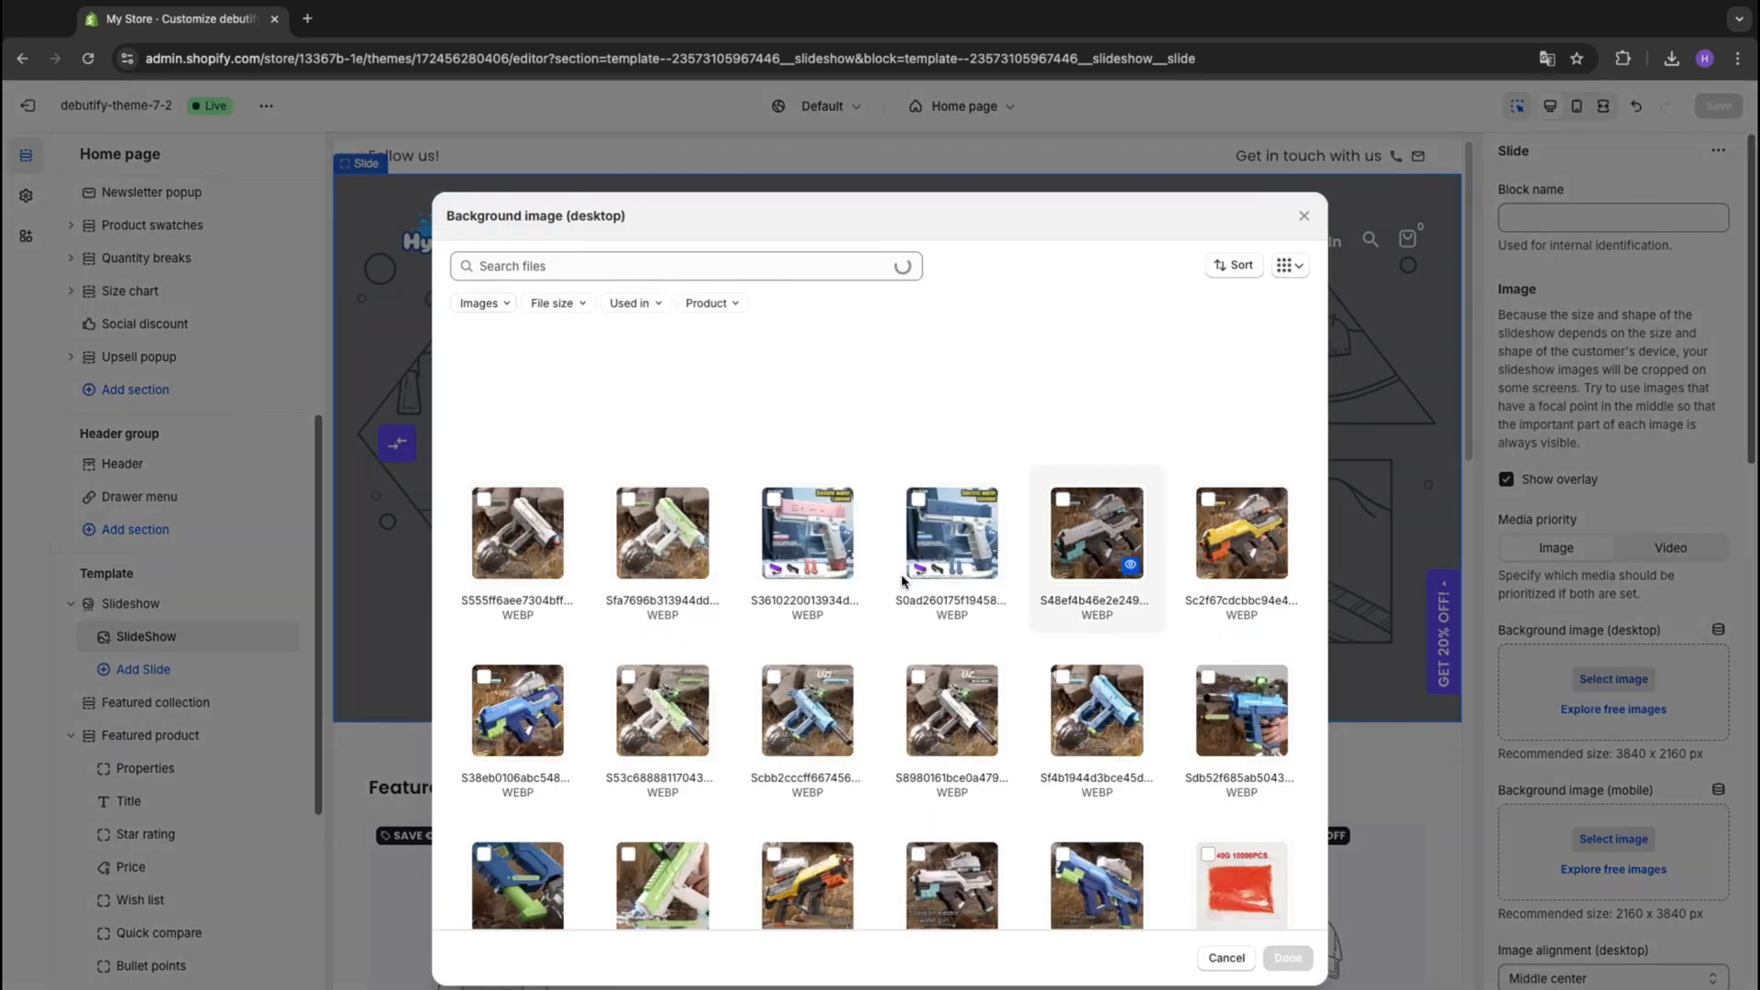
{"action": "scroll", "coordinate": [903, 589], "scroll_direction": "down", "scroll_amount": 1}
{"action": "scroll", "coordinate": [903, 589], "scroll_direction": "down", "scroll_amount": 10}
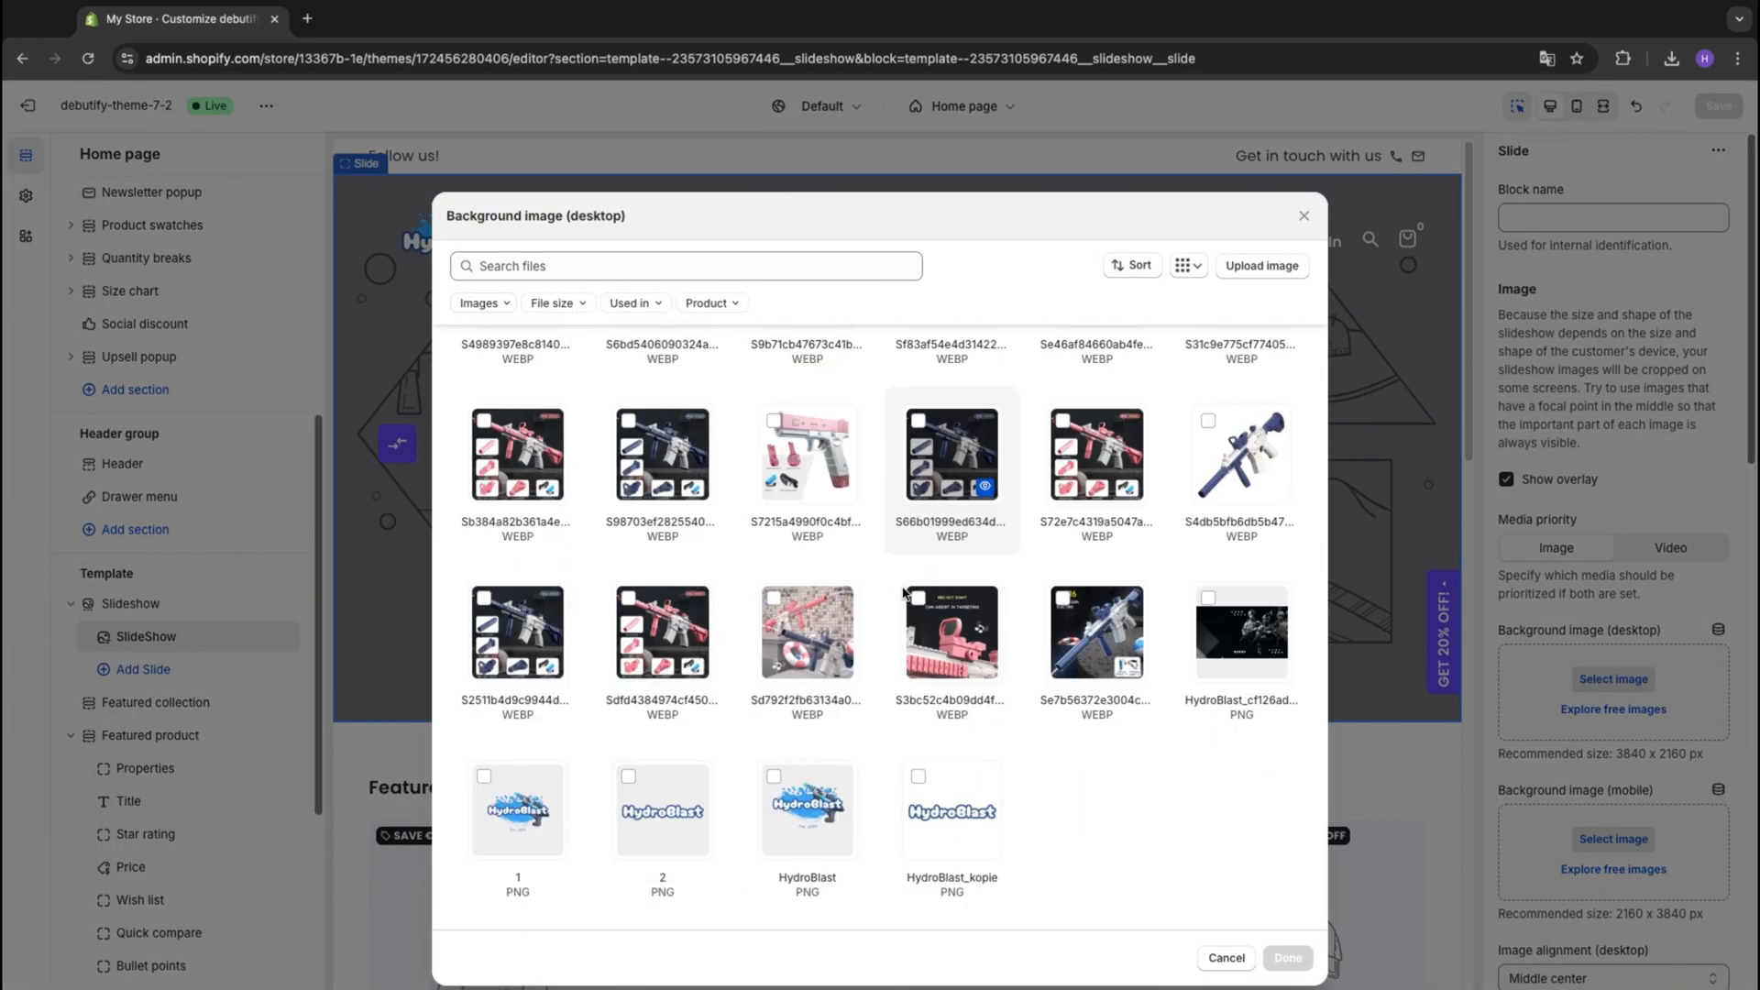
{"action": "left_click", "coordinate": [1210, 614]}
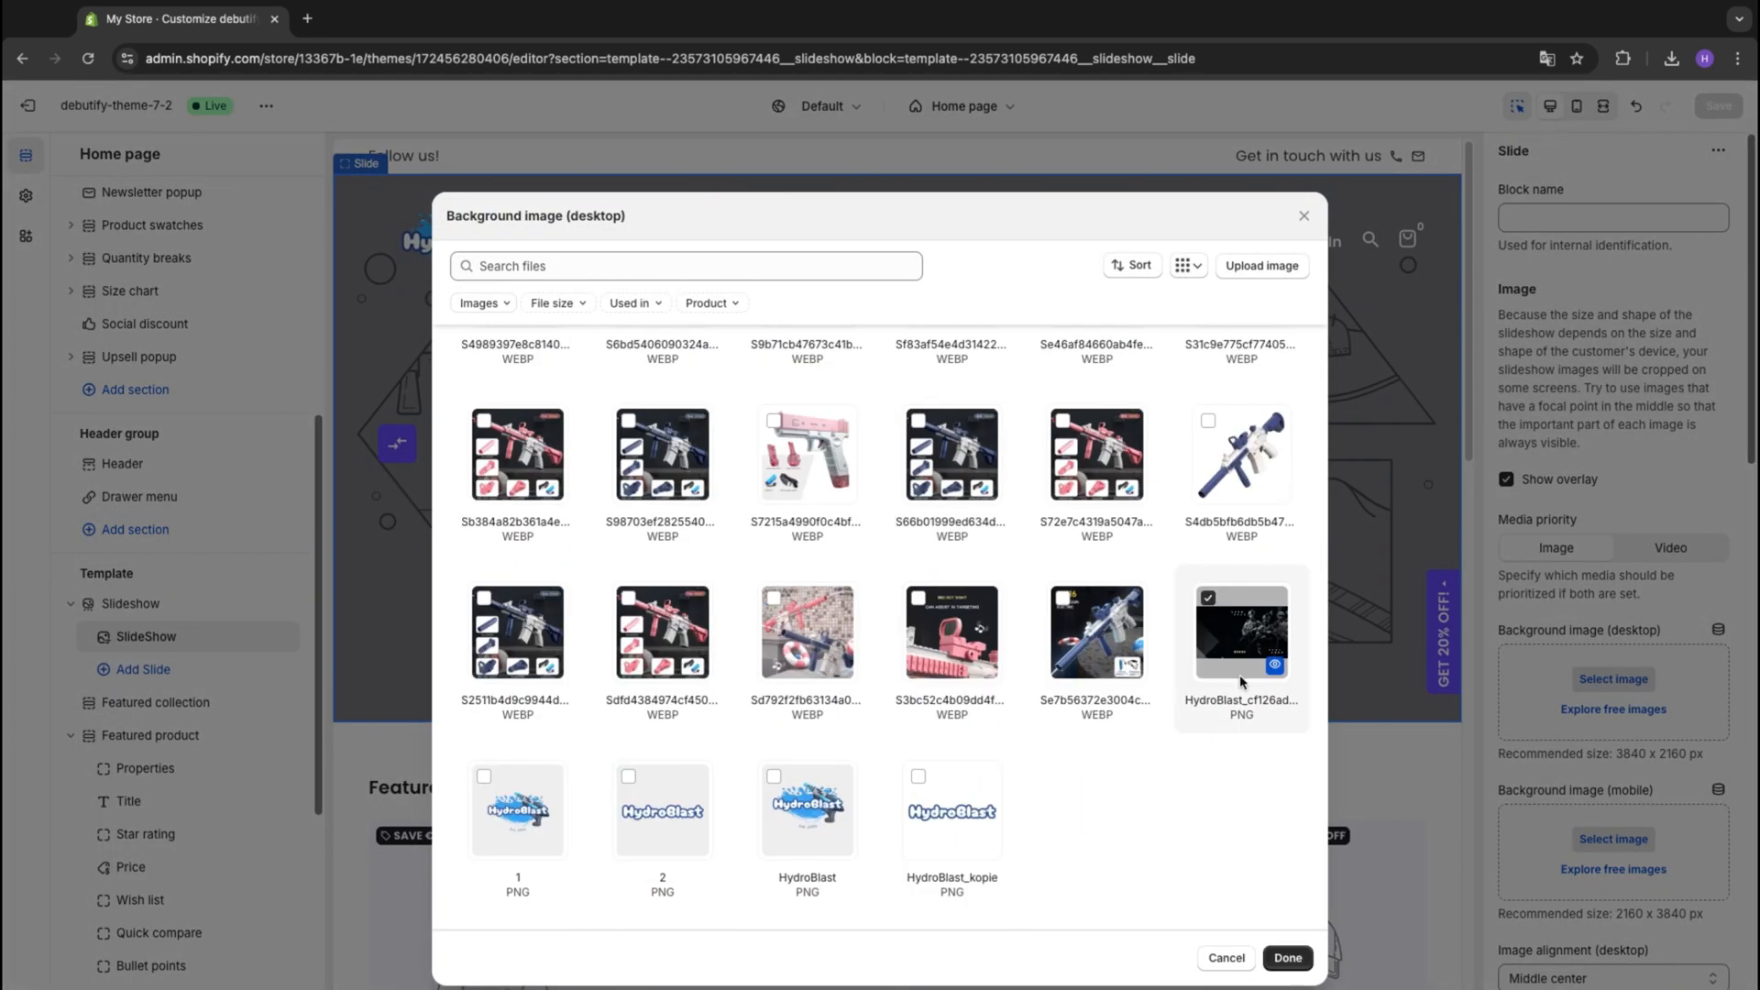
{"action": "left_click", "coordinate": [1288, 958]}
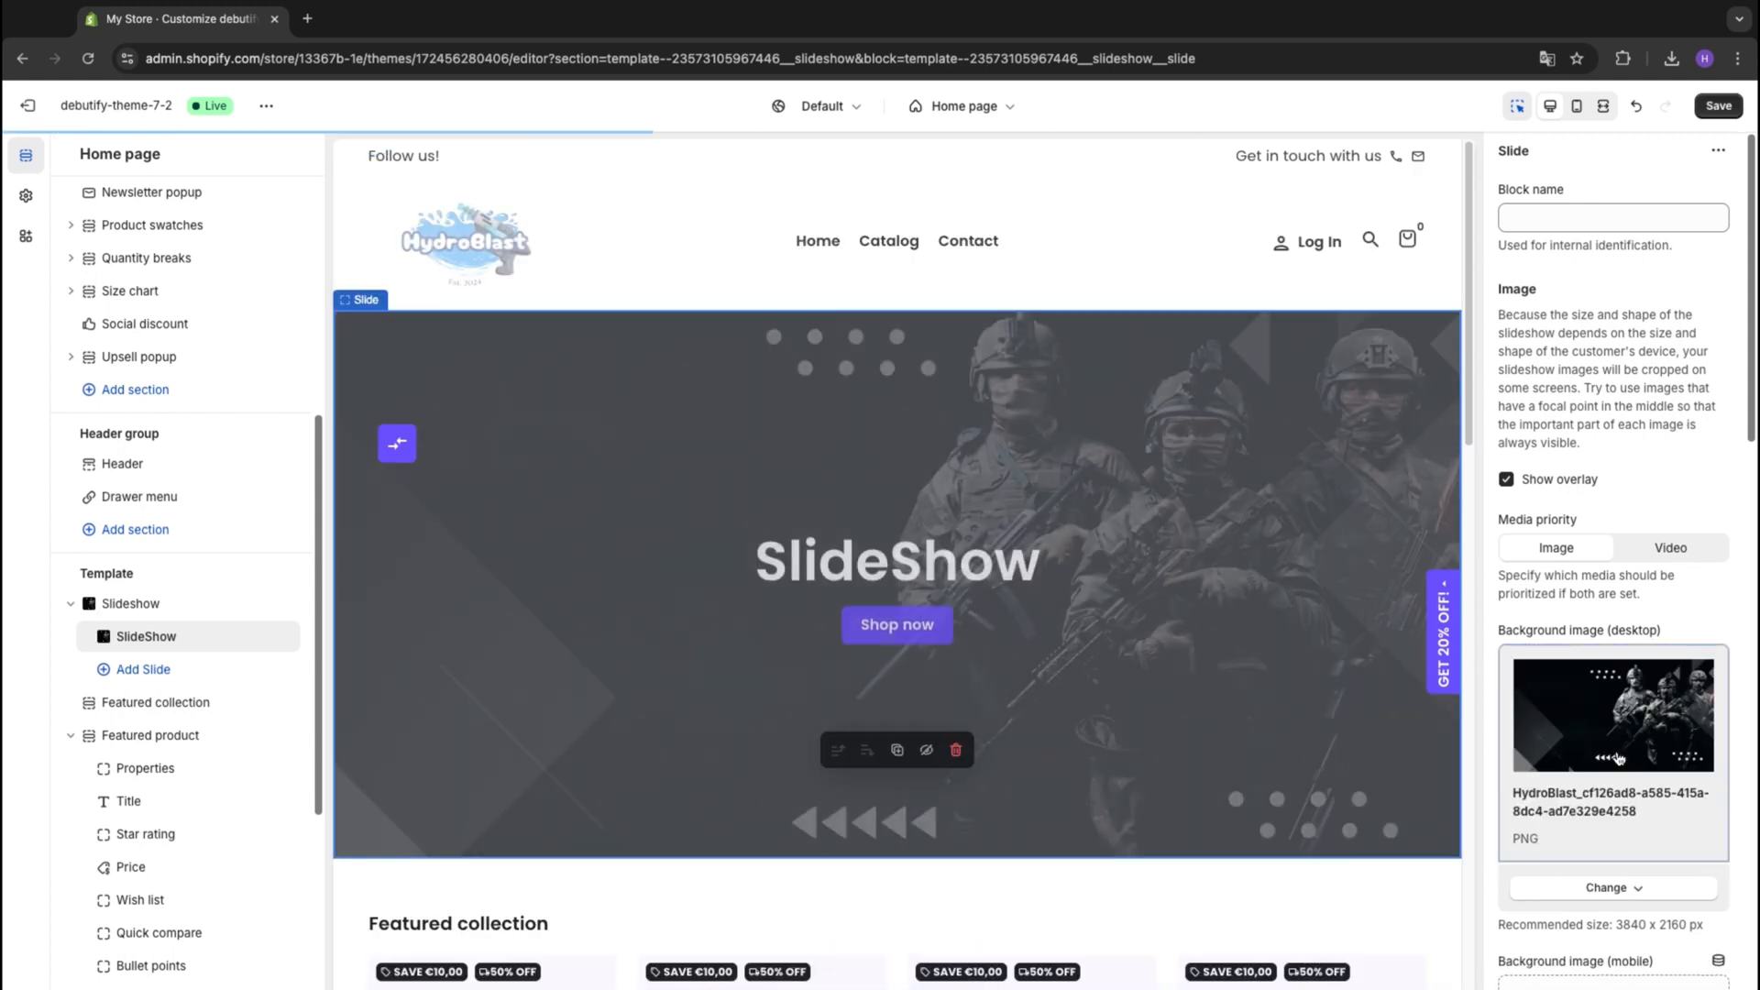
Use the same HydroBlast soldiers banner as the slide's mobile background image
{"action": "scroll", "coordinate": [1618, 758], "scroll_direction": "down", "scroll_amount": 3}
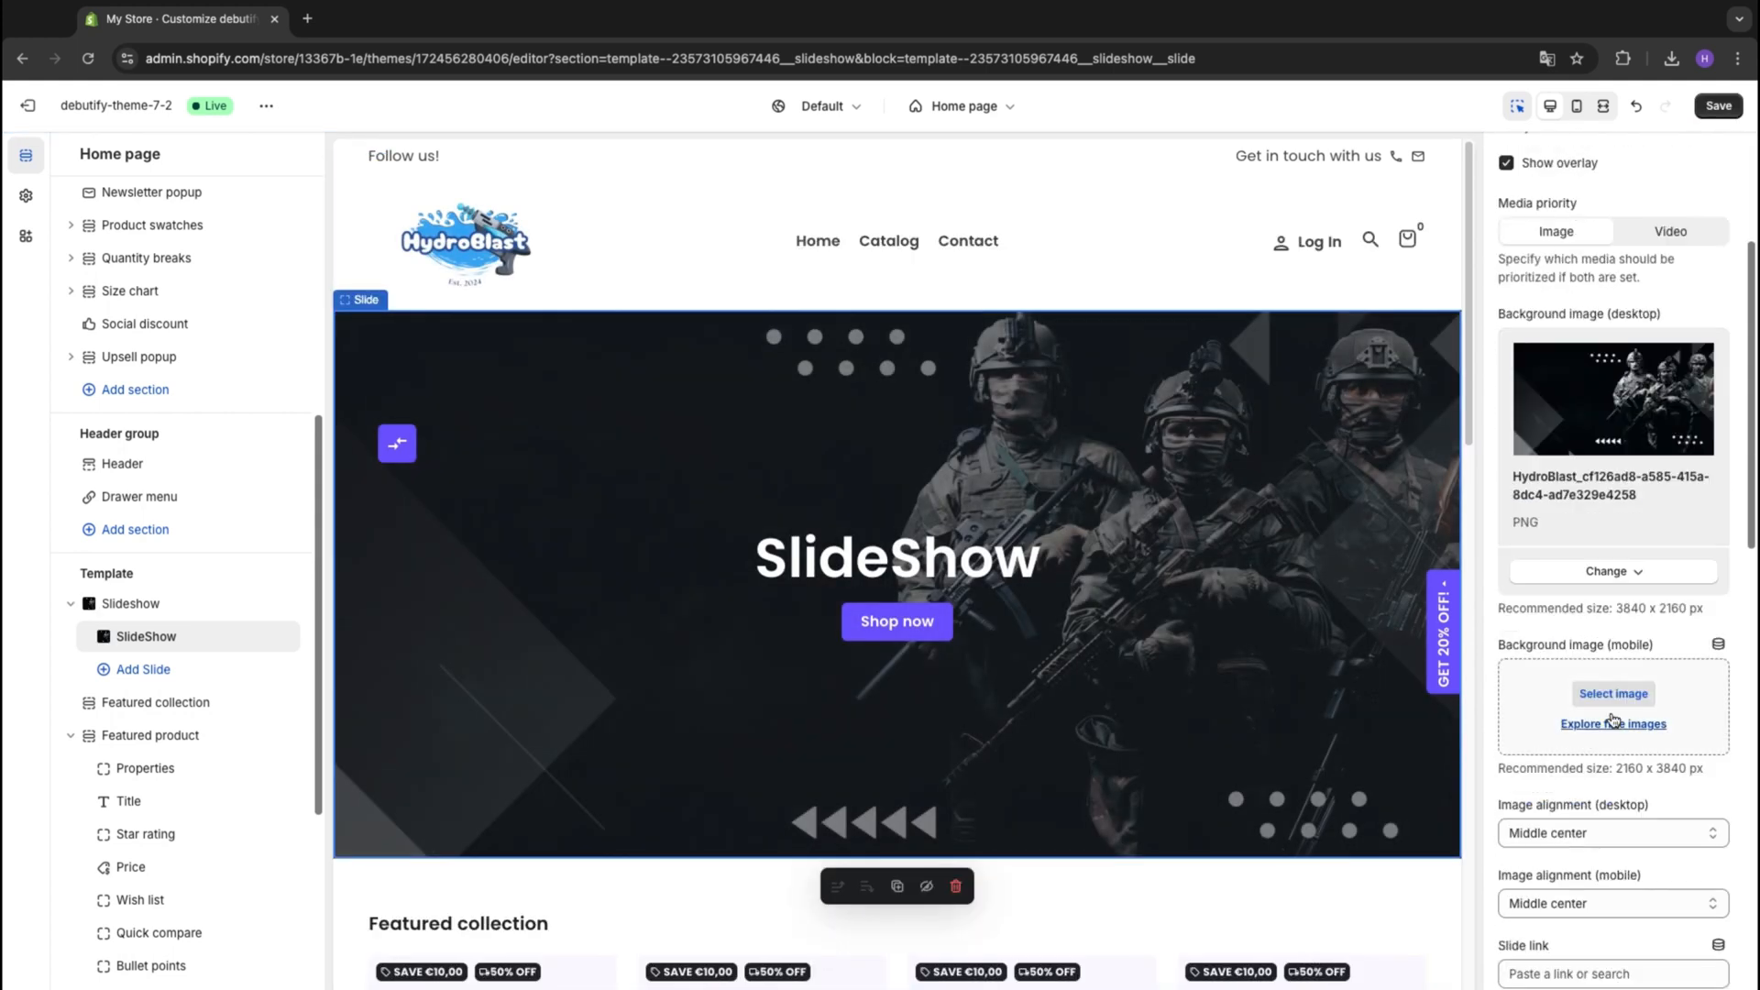
{"action": "left_click", "coordinate": [1614, 694]}
{"action": "left_click", "coordinate": [1208, 598]}
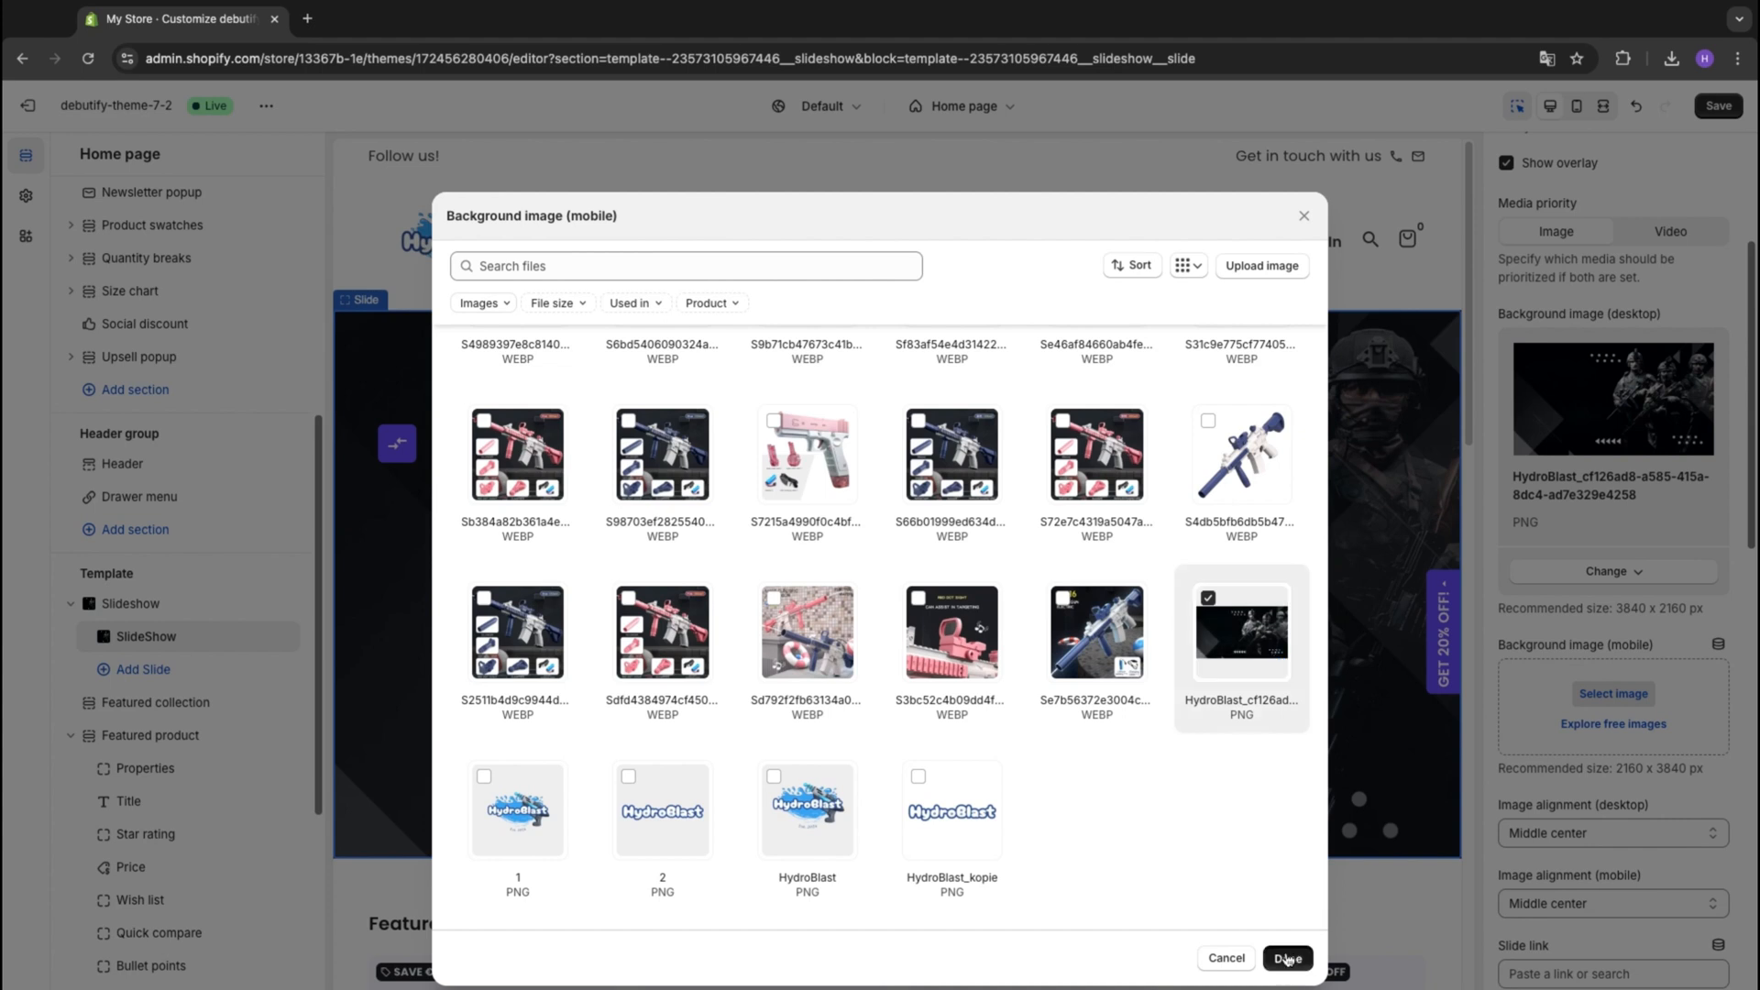
{"action": "left_click", "coordinate": [1288, 959]}
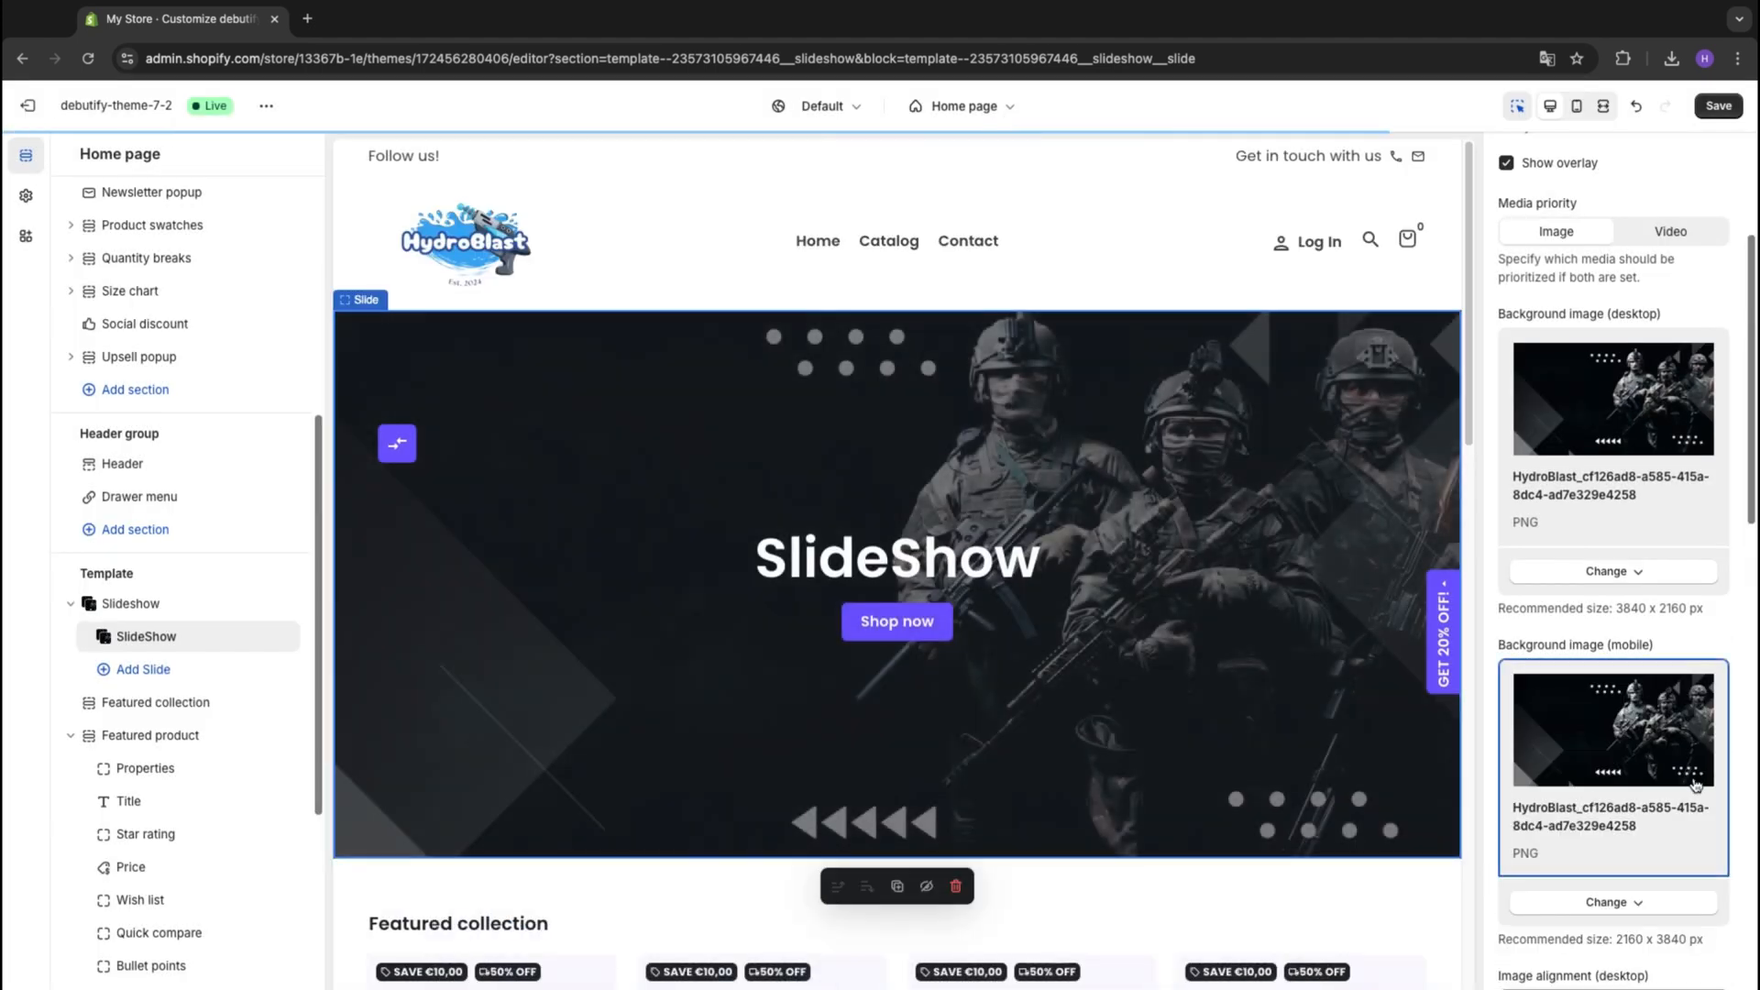
Change the slide's heading to "WaterGun Toys"
{"action": "scroll", "coordinate": [1604, 805], "scroll_direction": "down", "scroll_amount": 4}
{"action": "scroll", "coordinate": [1626, 804], "scroll_direction": "down", "scroll_amount": 5}
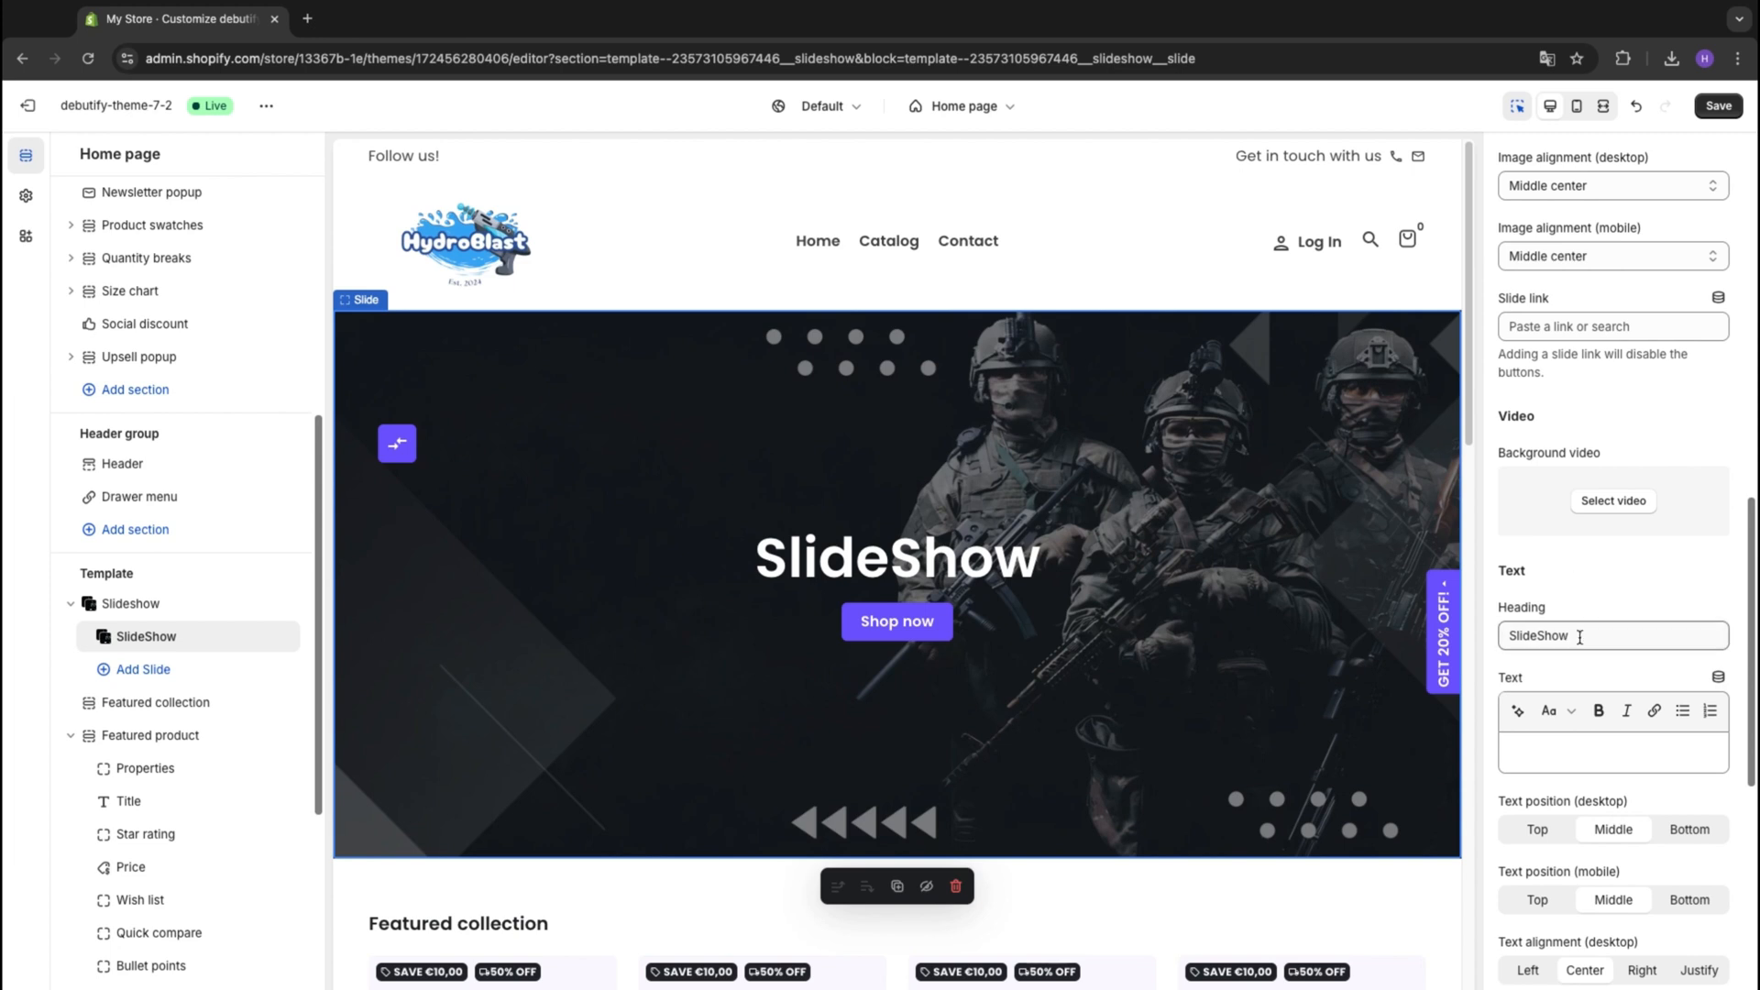
{"action": "scroll", "coordinate": [1573, 642], "scroll_direction": "up", "scroll_amount": 1}
{"action": "scroll", "coordinate": [1580, 646], "scroll_direction": "down", "scroll_amount": 1}
{"action": "left_click", "coordinate": [1581, 664]}
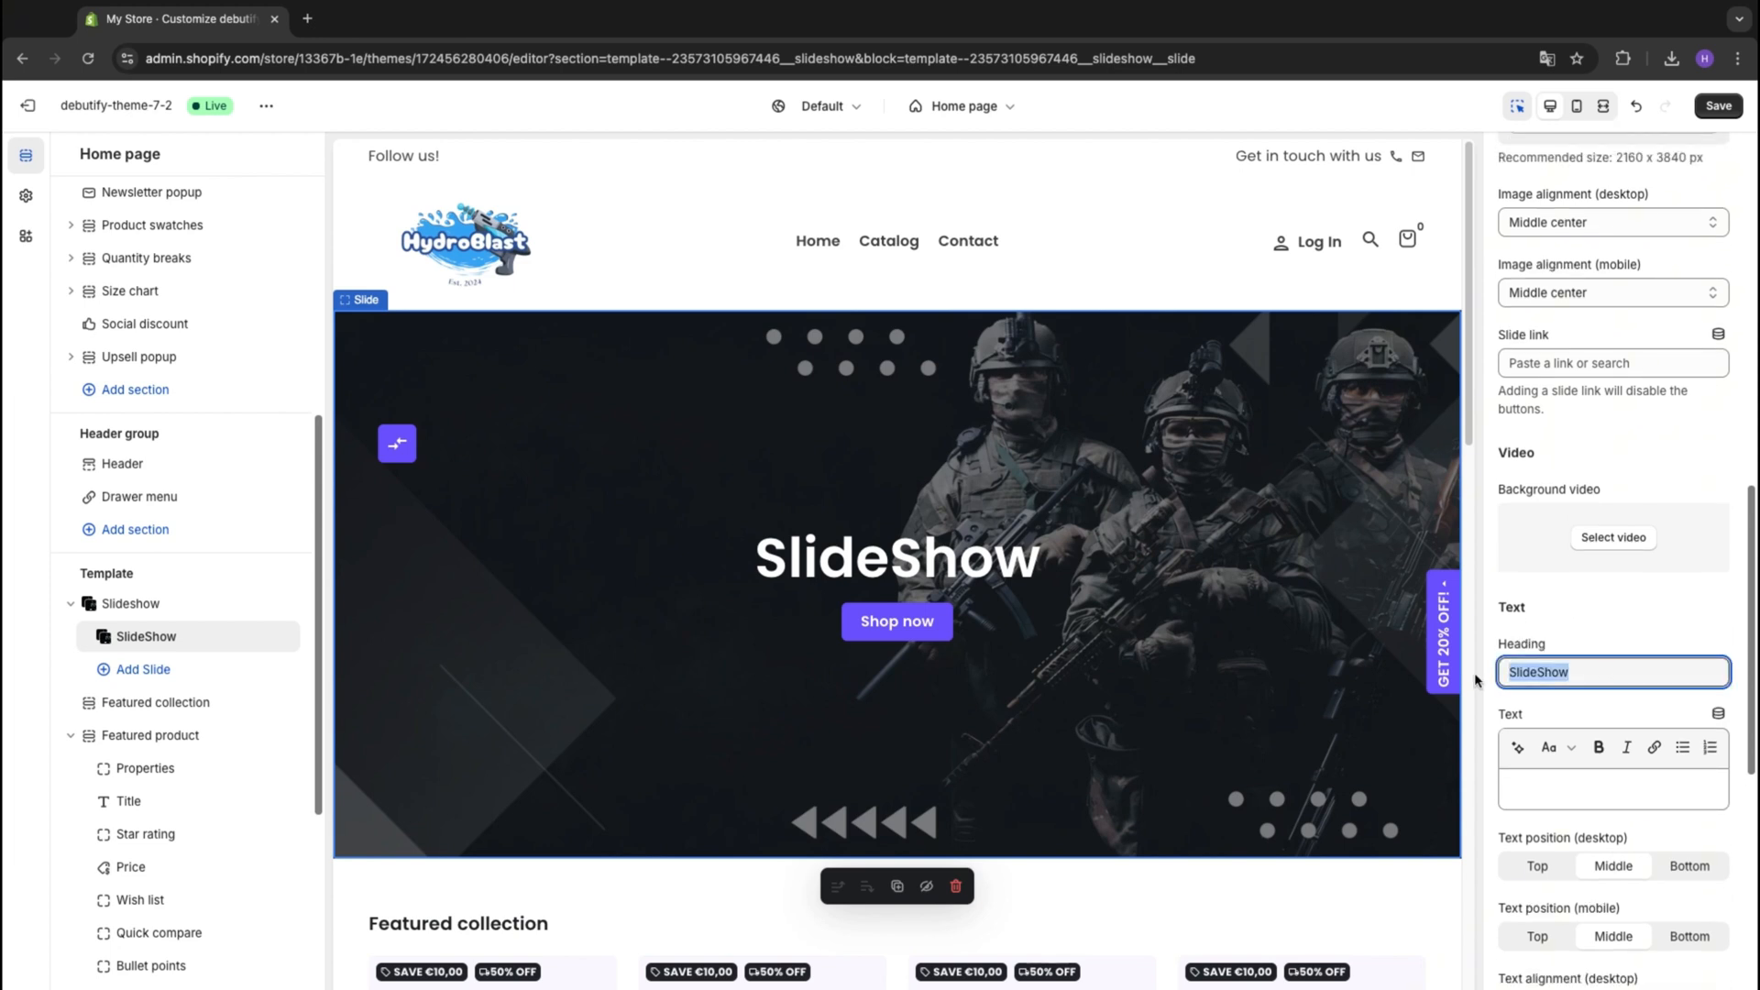
{"action": "type", "text": "Water"}
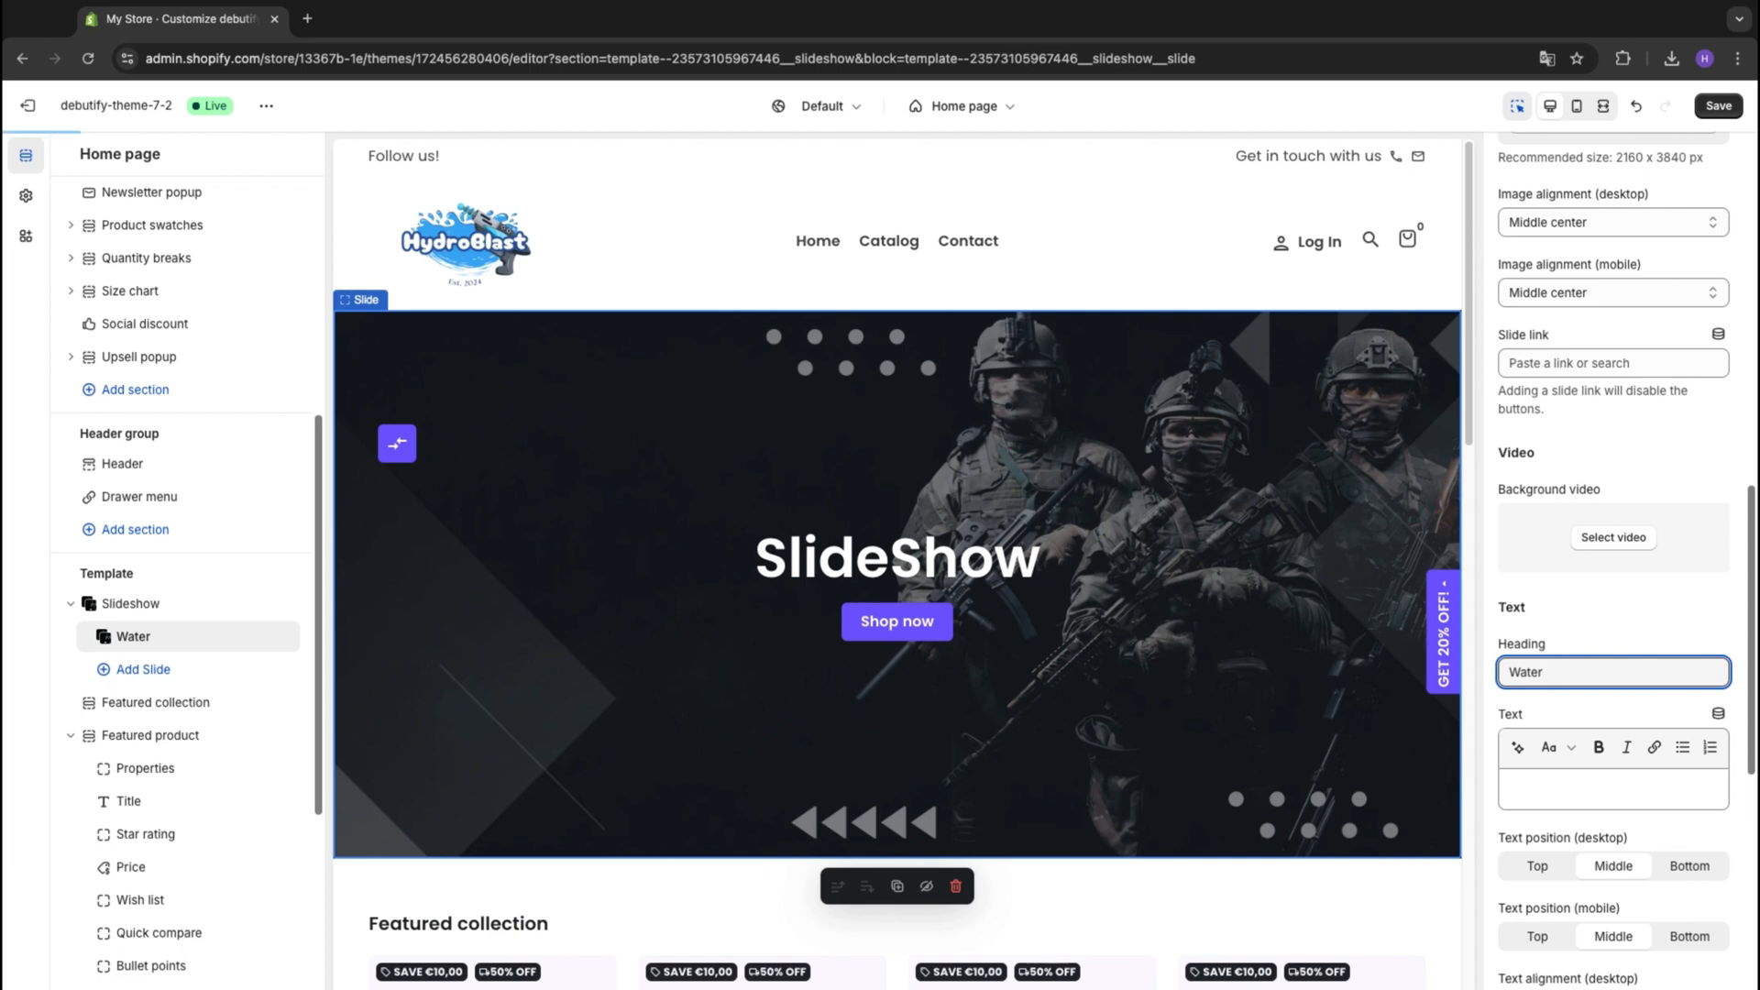
{"action": "type", "text": "Gun Toys"}
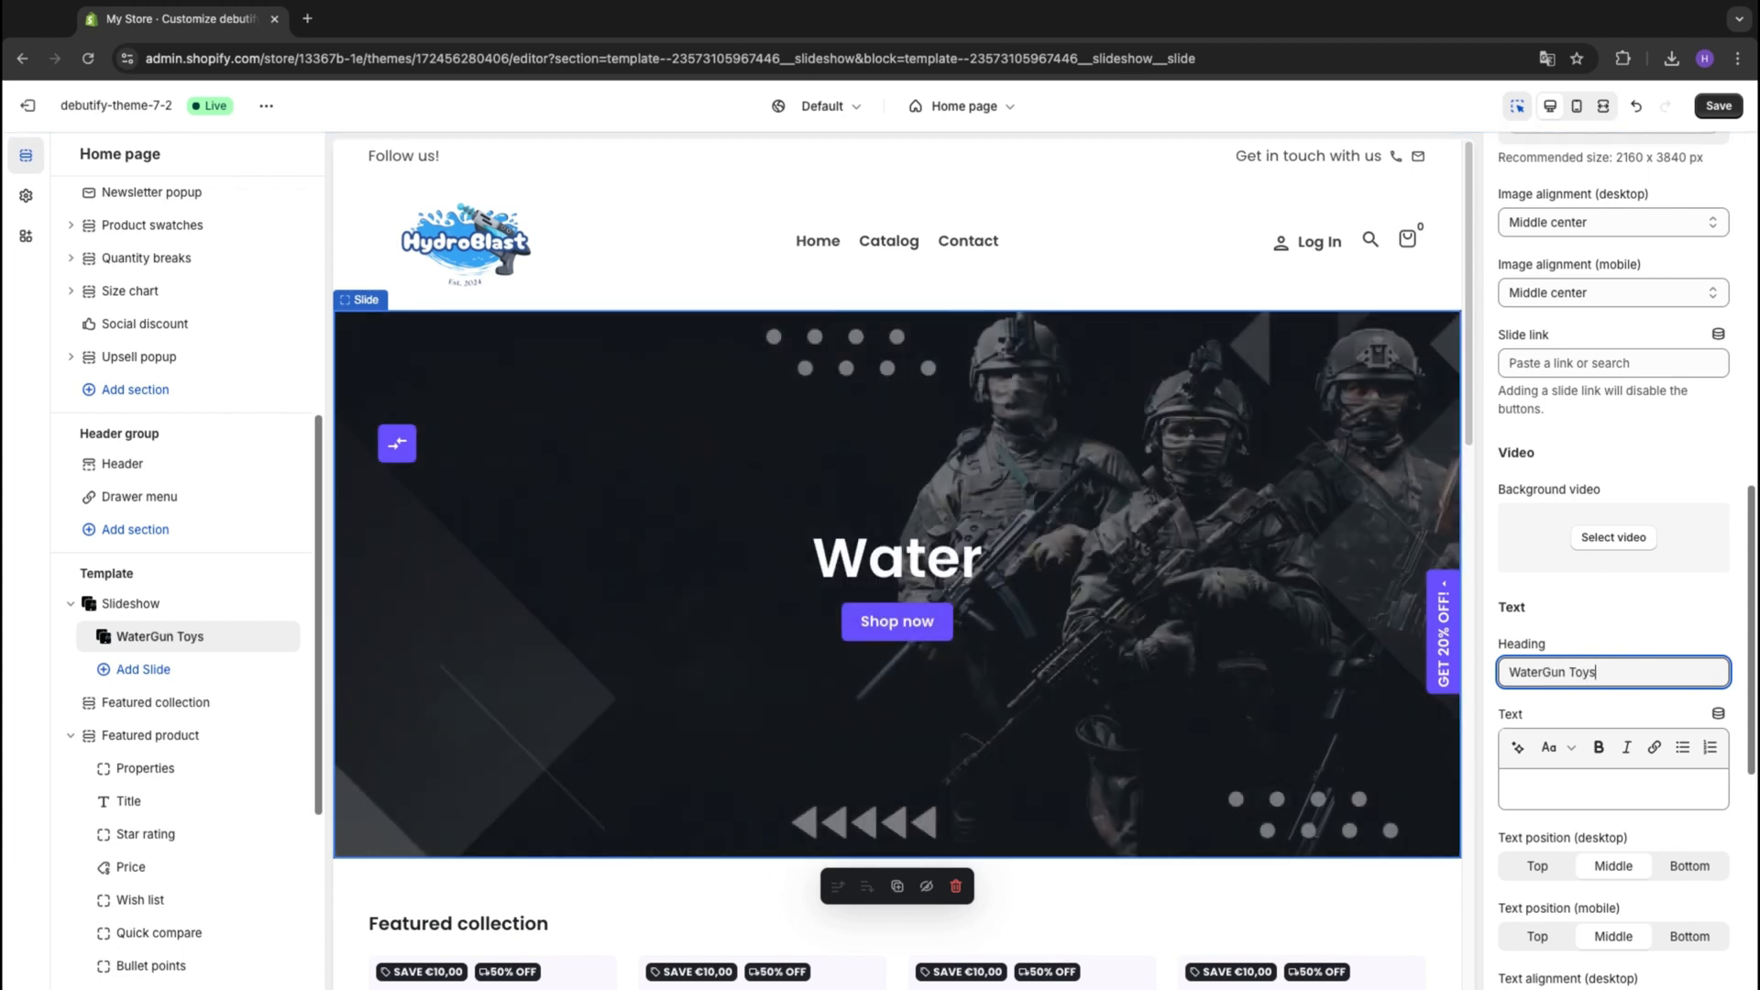
Add the slide text "The best WaterGun Toys in the world." below the heading and save the theme
{"action": "scroll", "coordinate": [1593, 776], "scroll_direction": "down", "scroll_amount": 1}
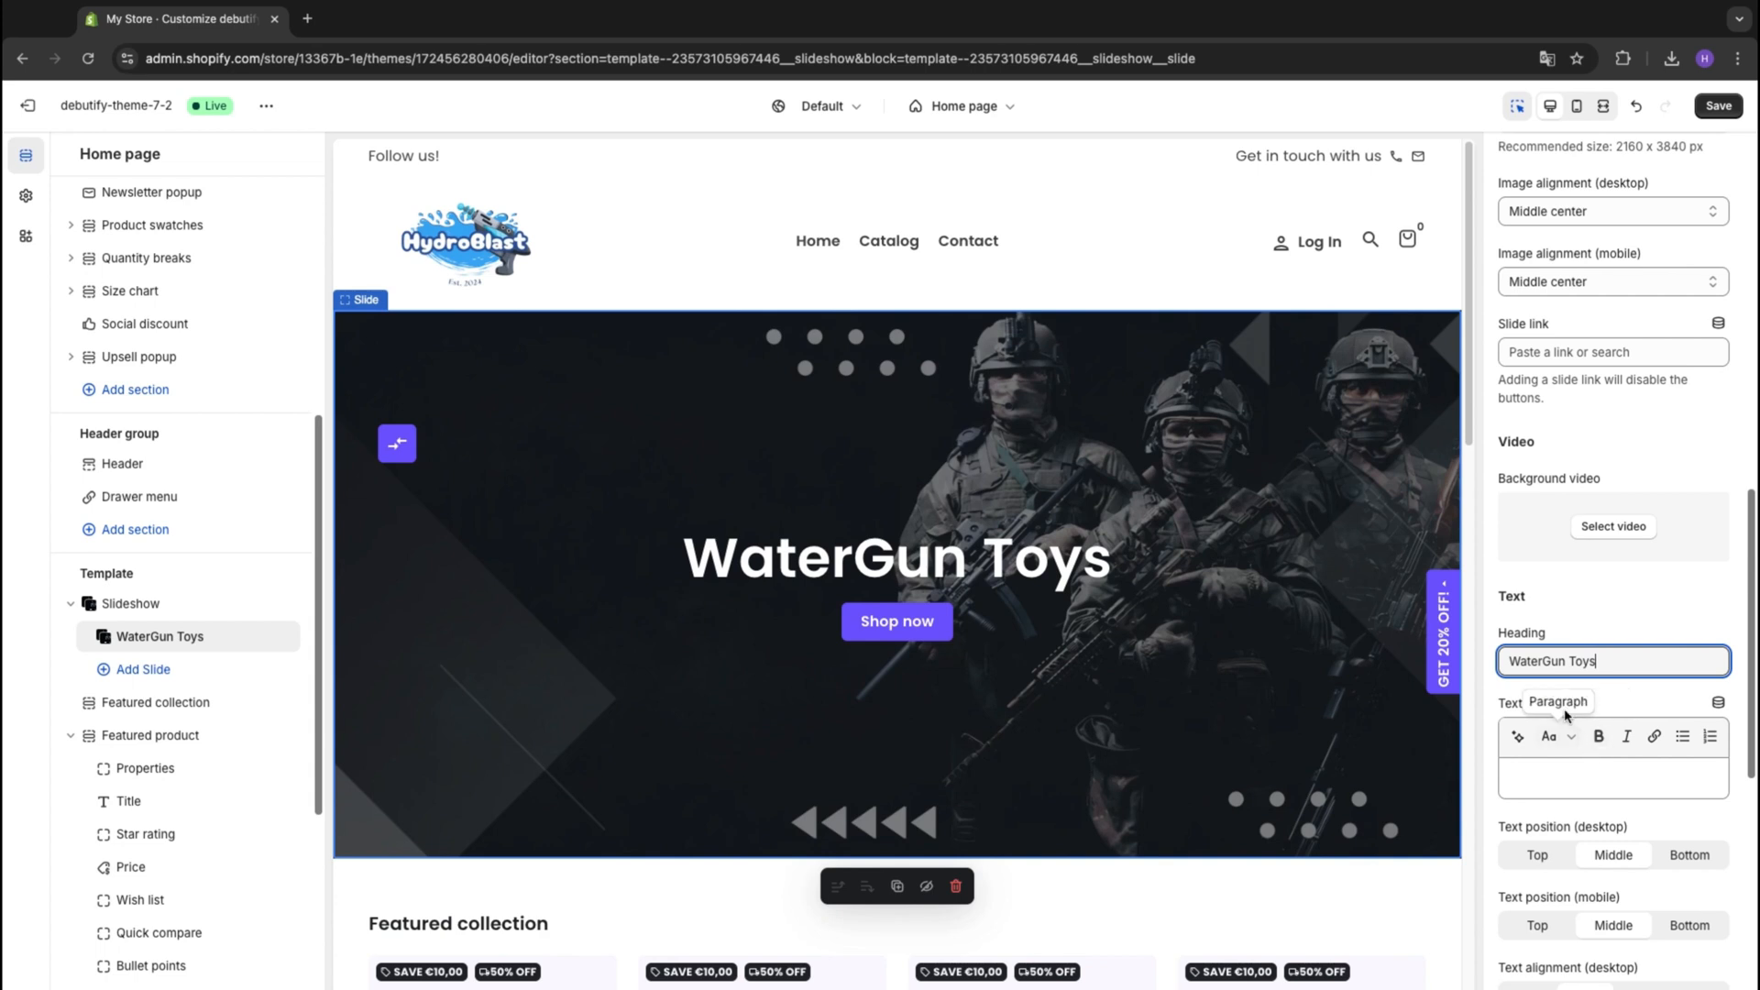
{"action": "scroll", "coordinate": [1548, 664], "scroll_direction": "down", "scroll_amount": 3}
{"action": "left_click", "coordinate": [1548, 656]}
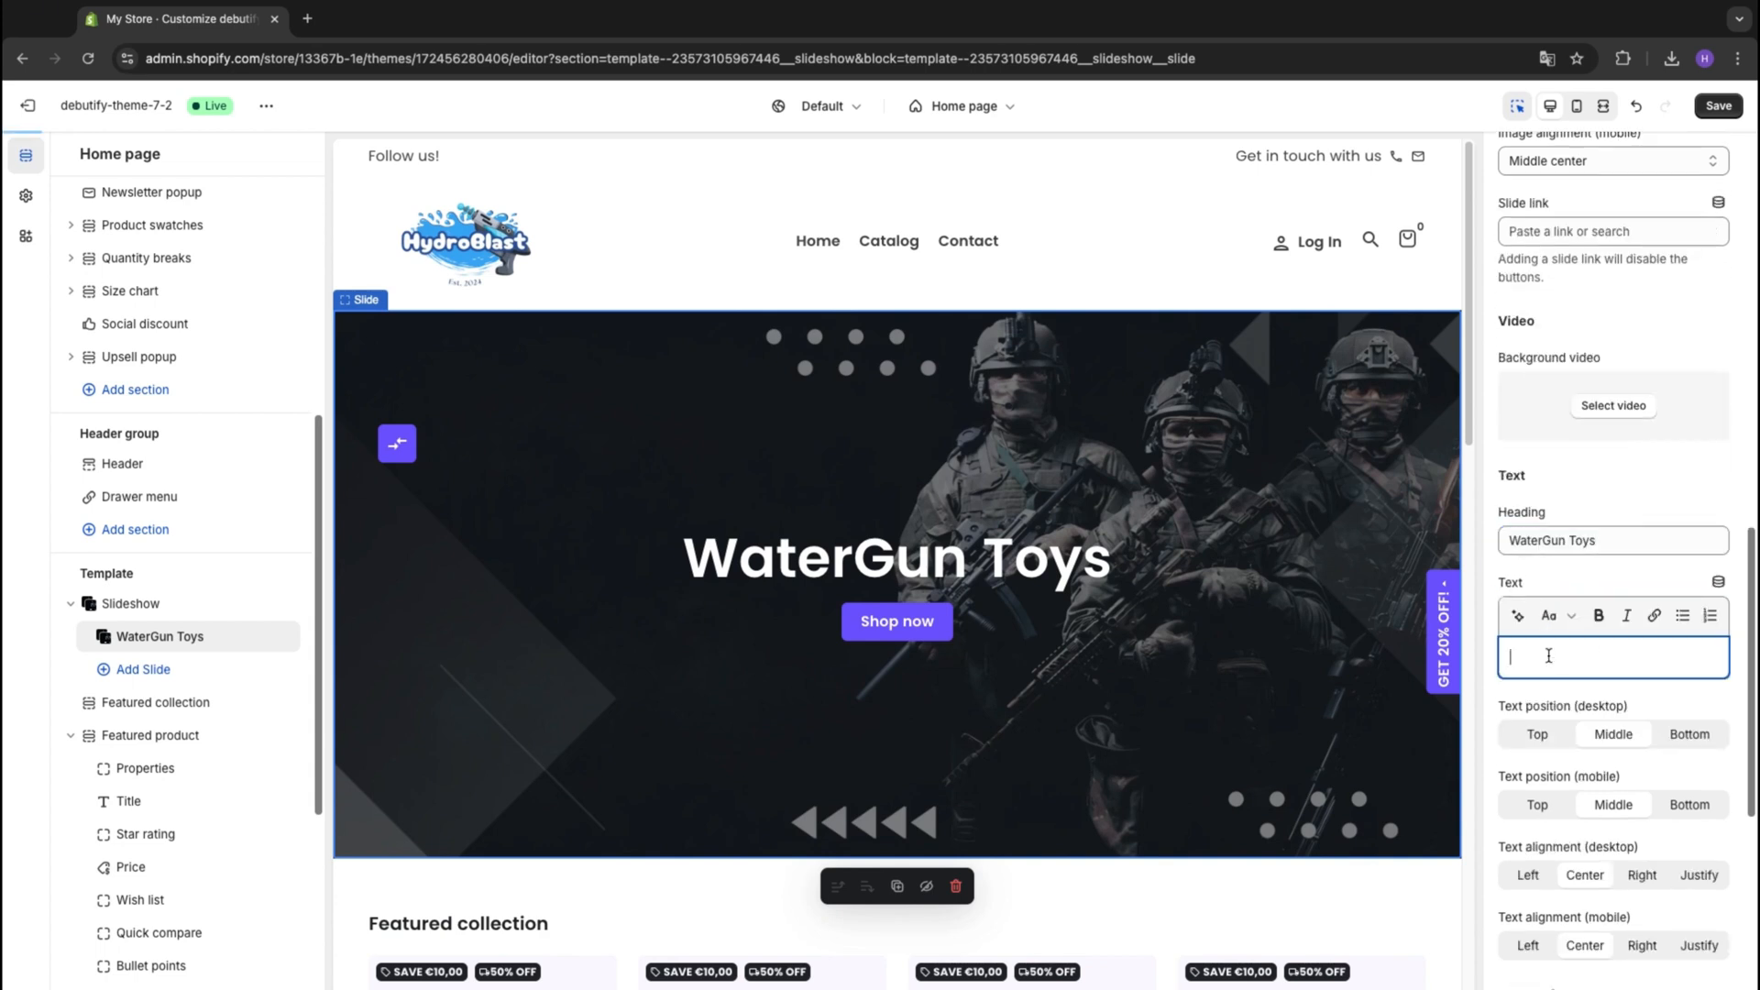
{"action": "type", "text": "The best Wat"}
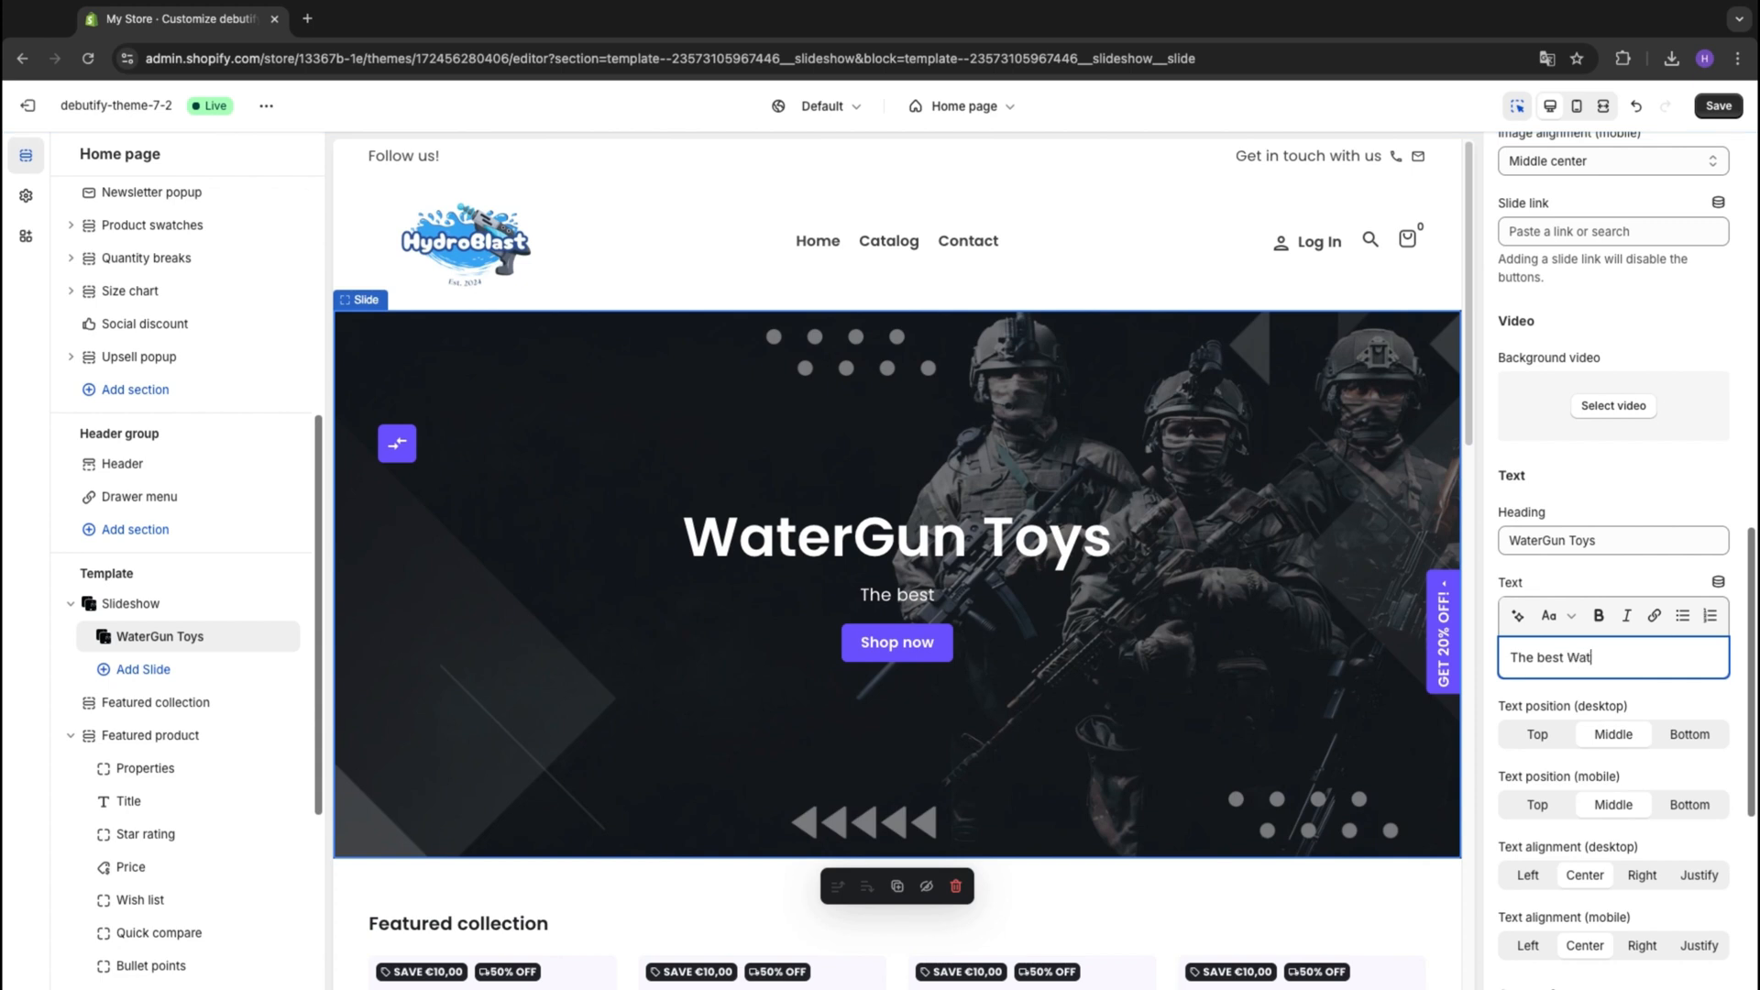
{"action": "type", "text": "erGun "}
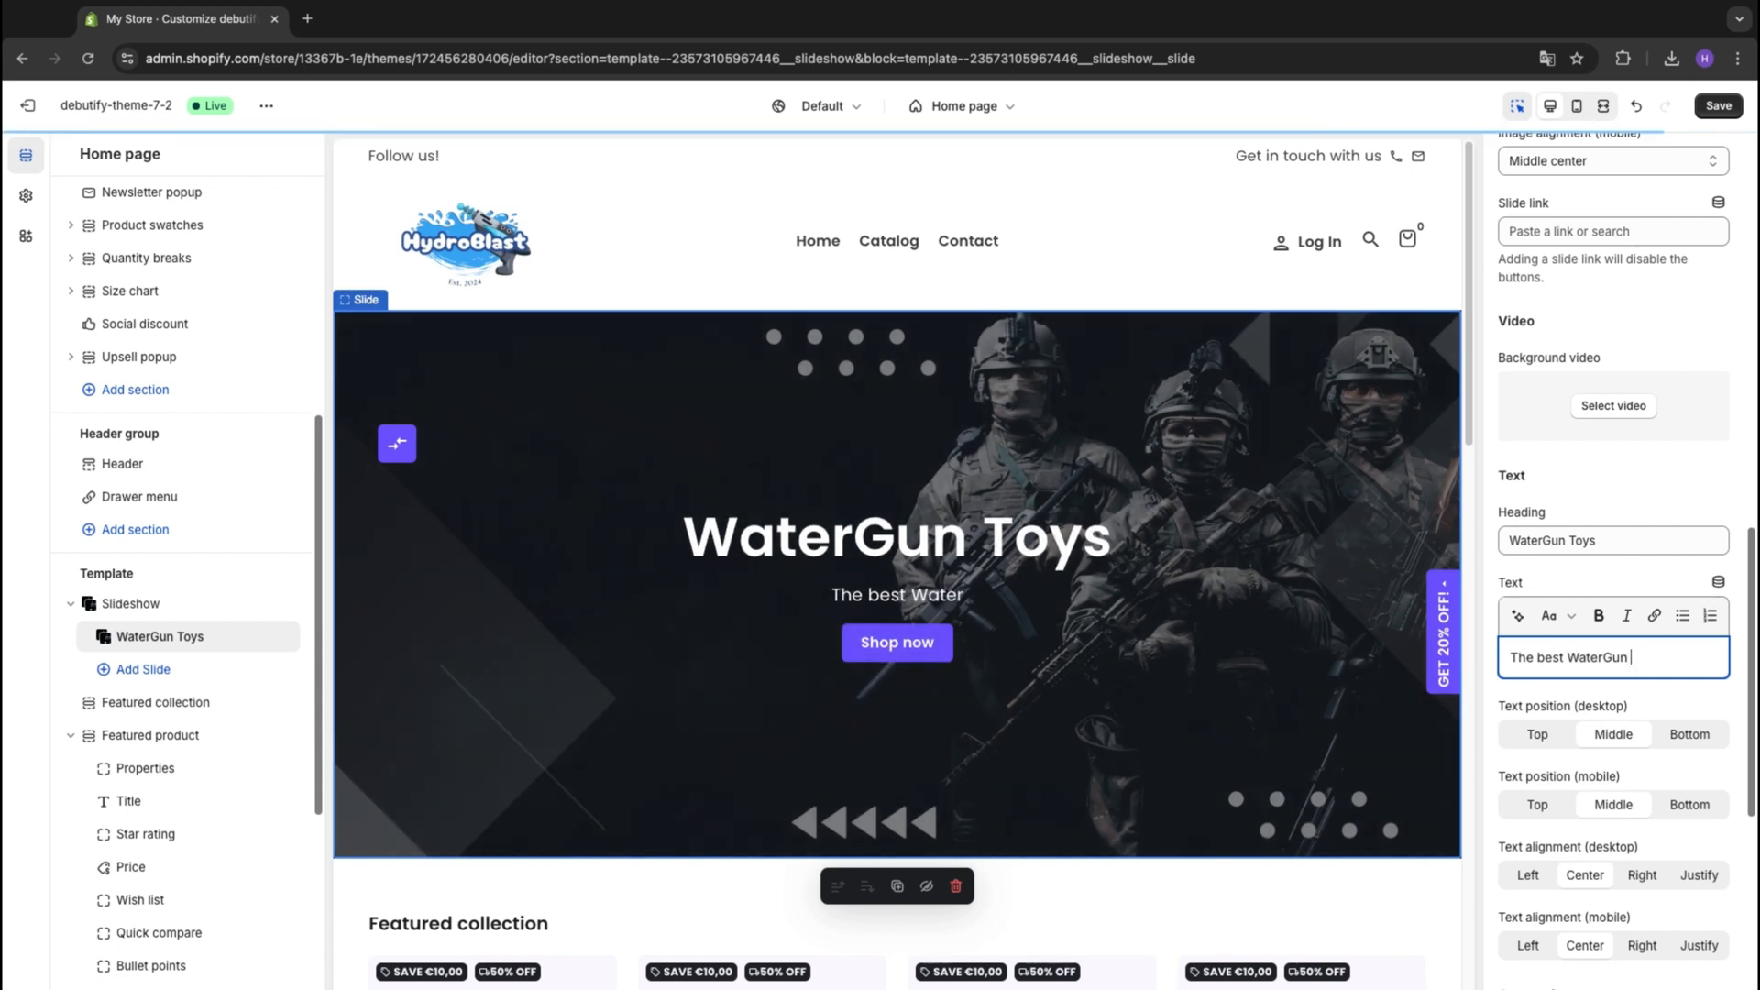
{"action": "type", "text": "Tous"}
{"action": "key", "text": "BackSpace"}
{"action": "type", "text": "ys in the "}
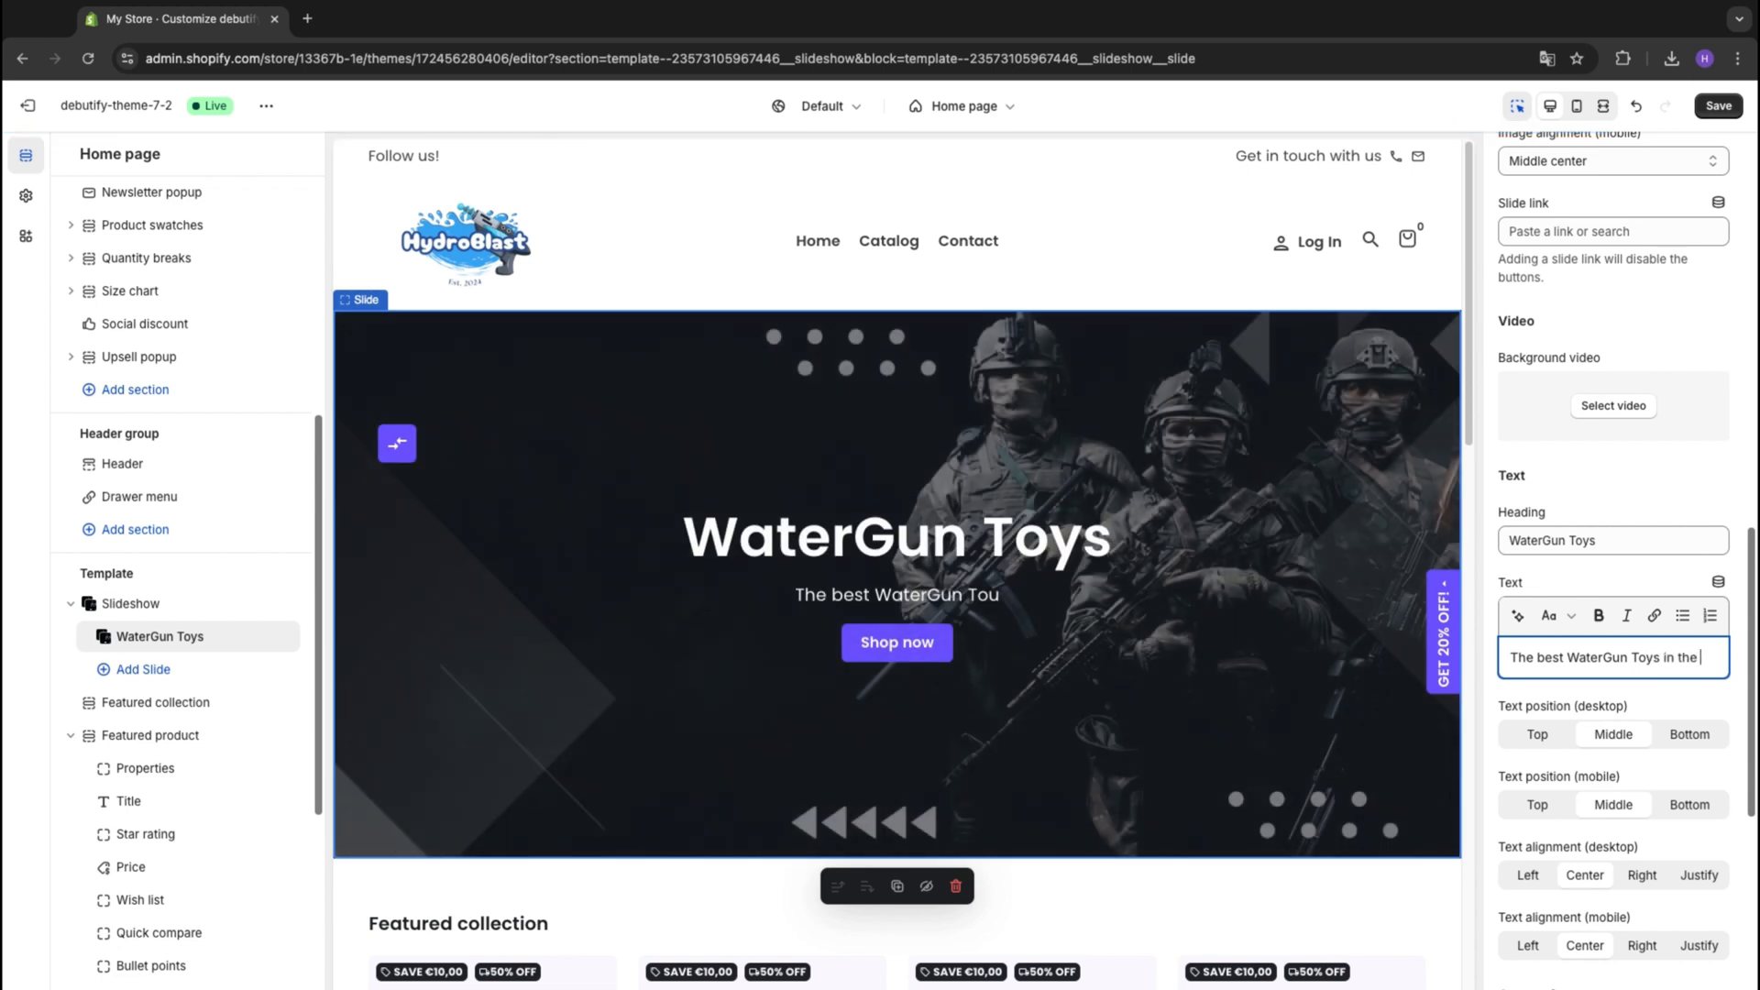
{"action": "type", "text": "world."}
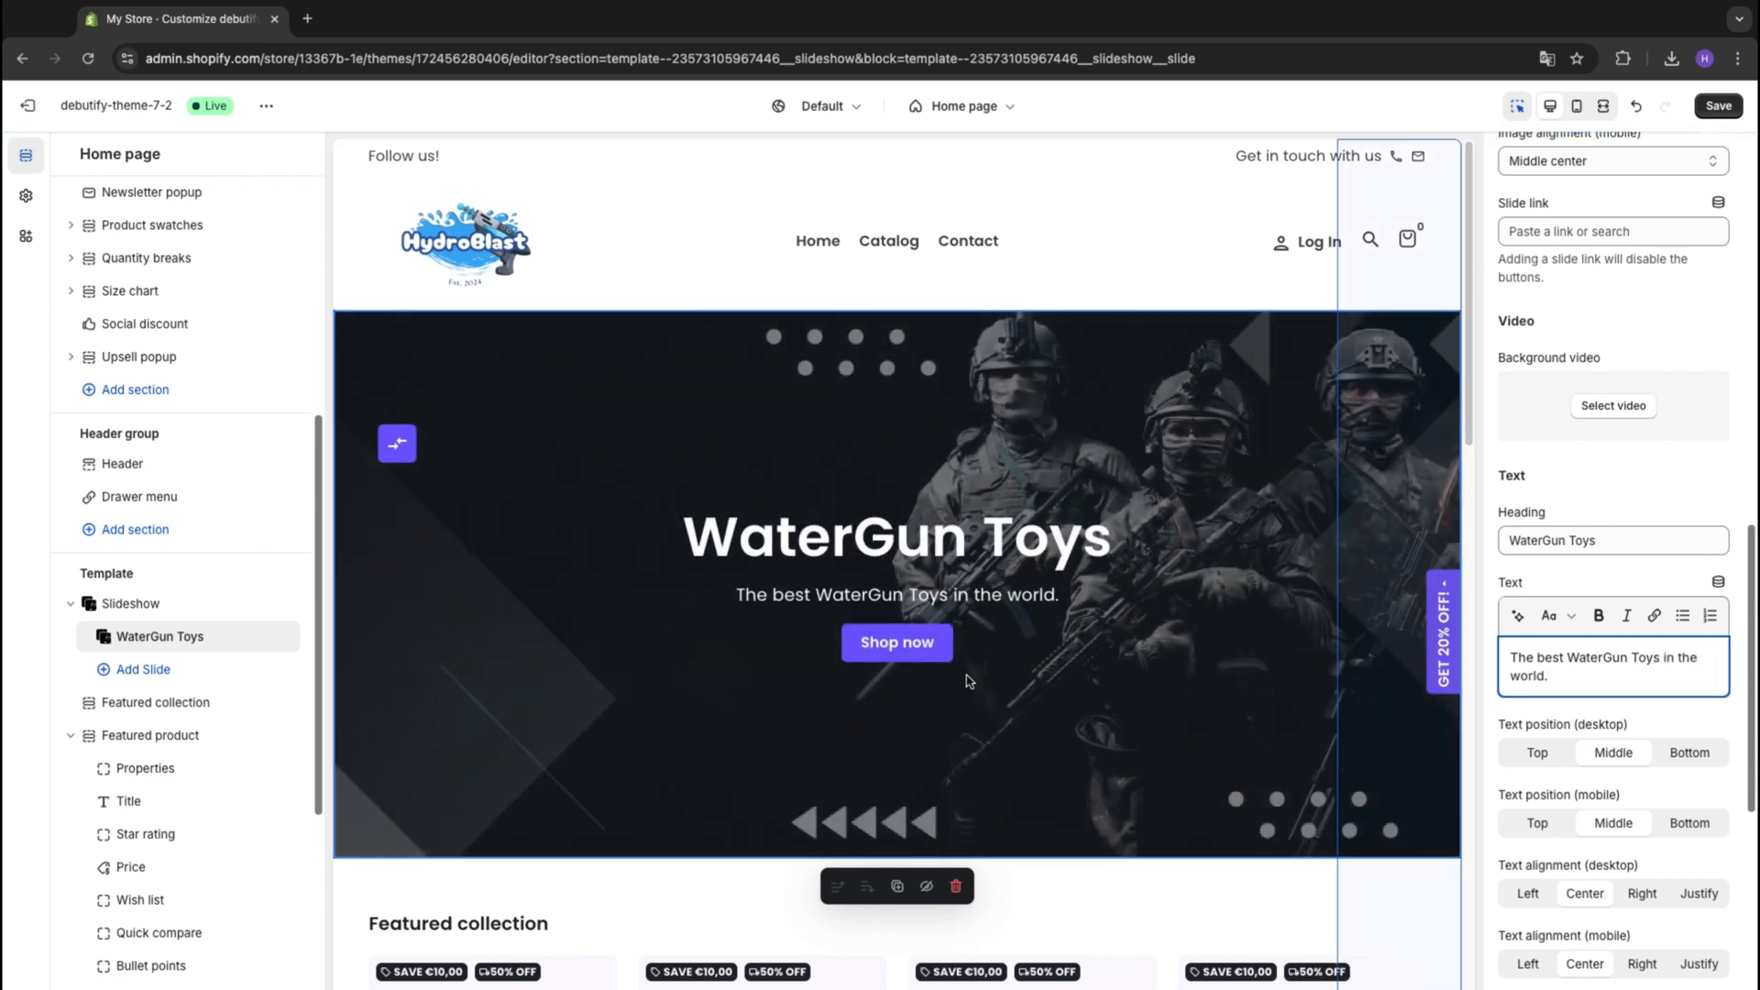
{"action": "scroll", "coordinate": [1163, 653], "scroll_direction": "down", "scroll_amount": 1}
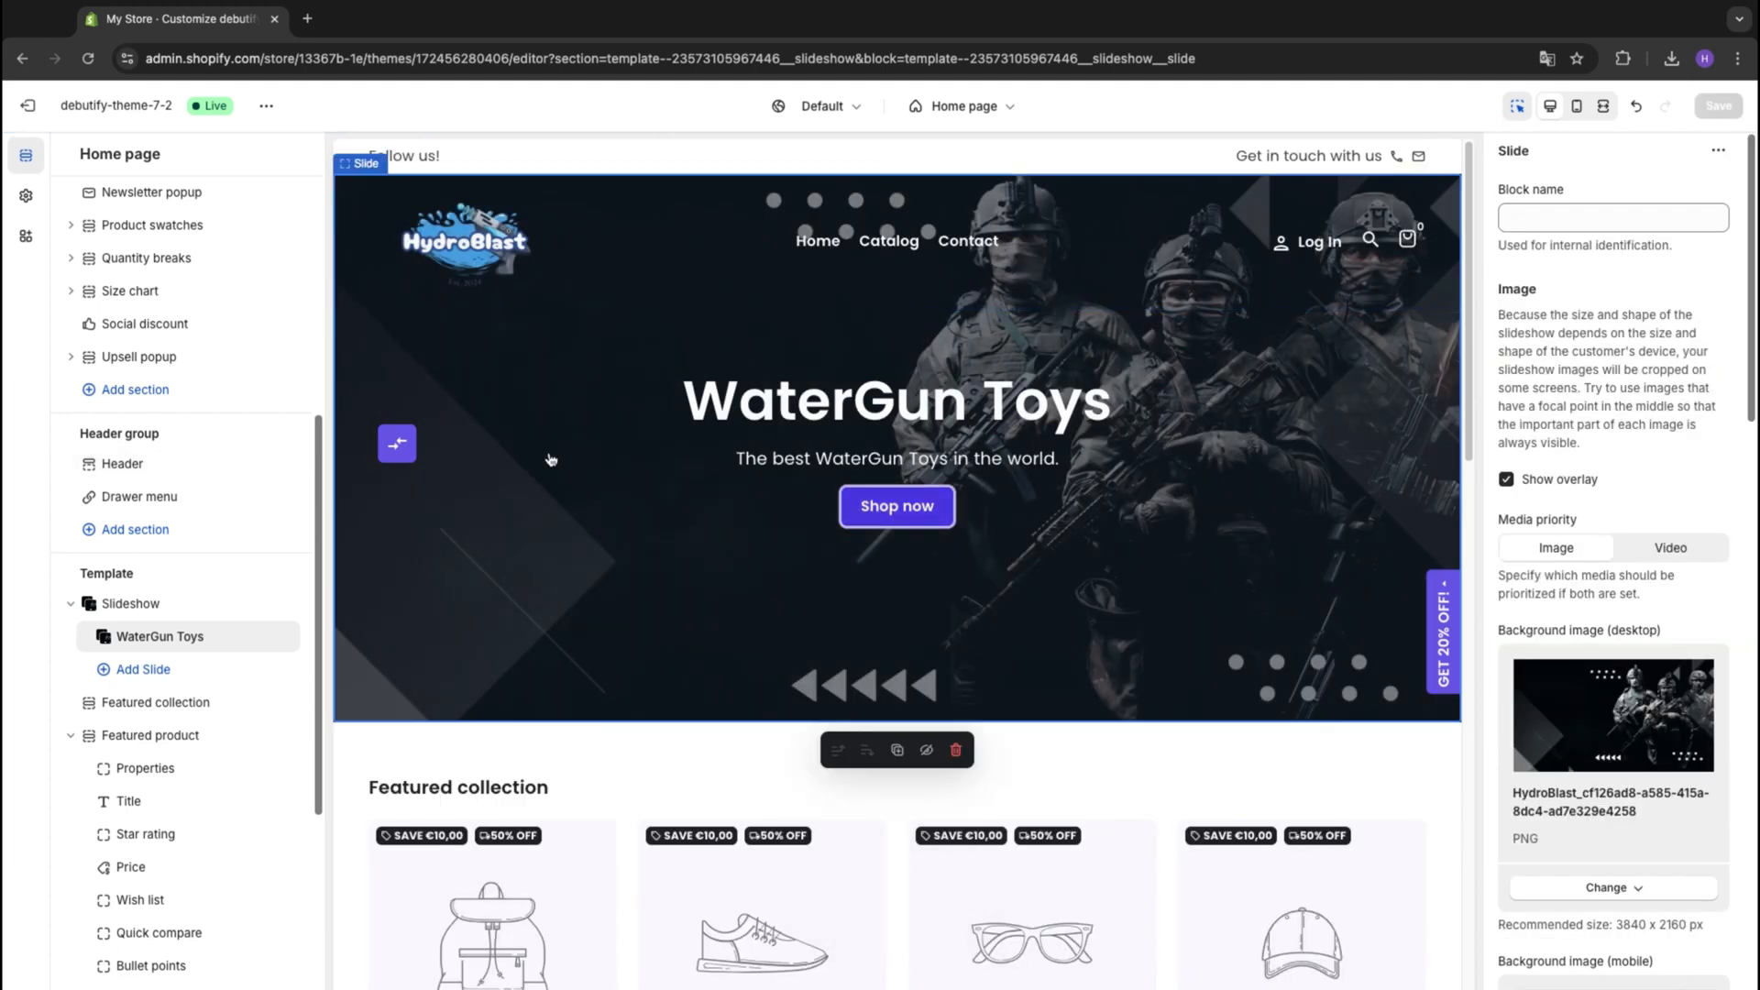
Open color Scheme 1 for editing in the theme-wide color settings
{"action": "scroll", "coordinate": [107, 458], "scroll_direction": "up", "scroll_amount": 6}
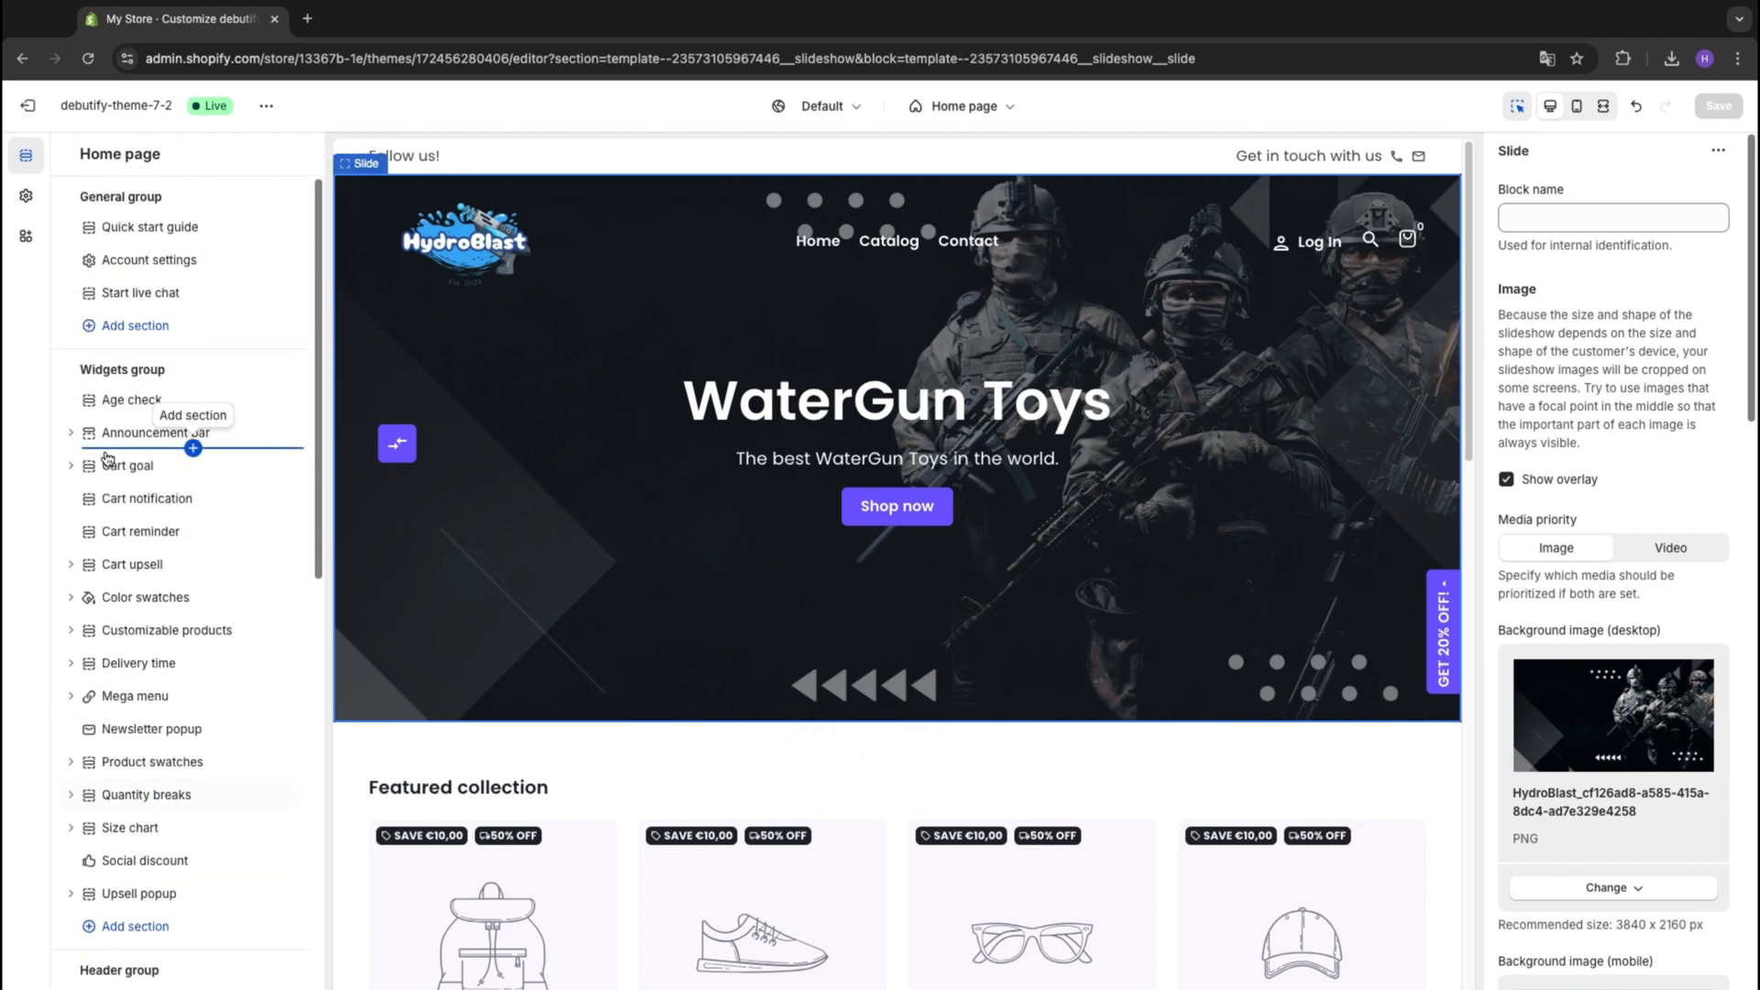
{"action": "left_click", "coordinate": [26, 197]}
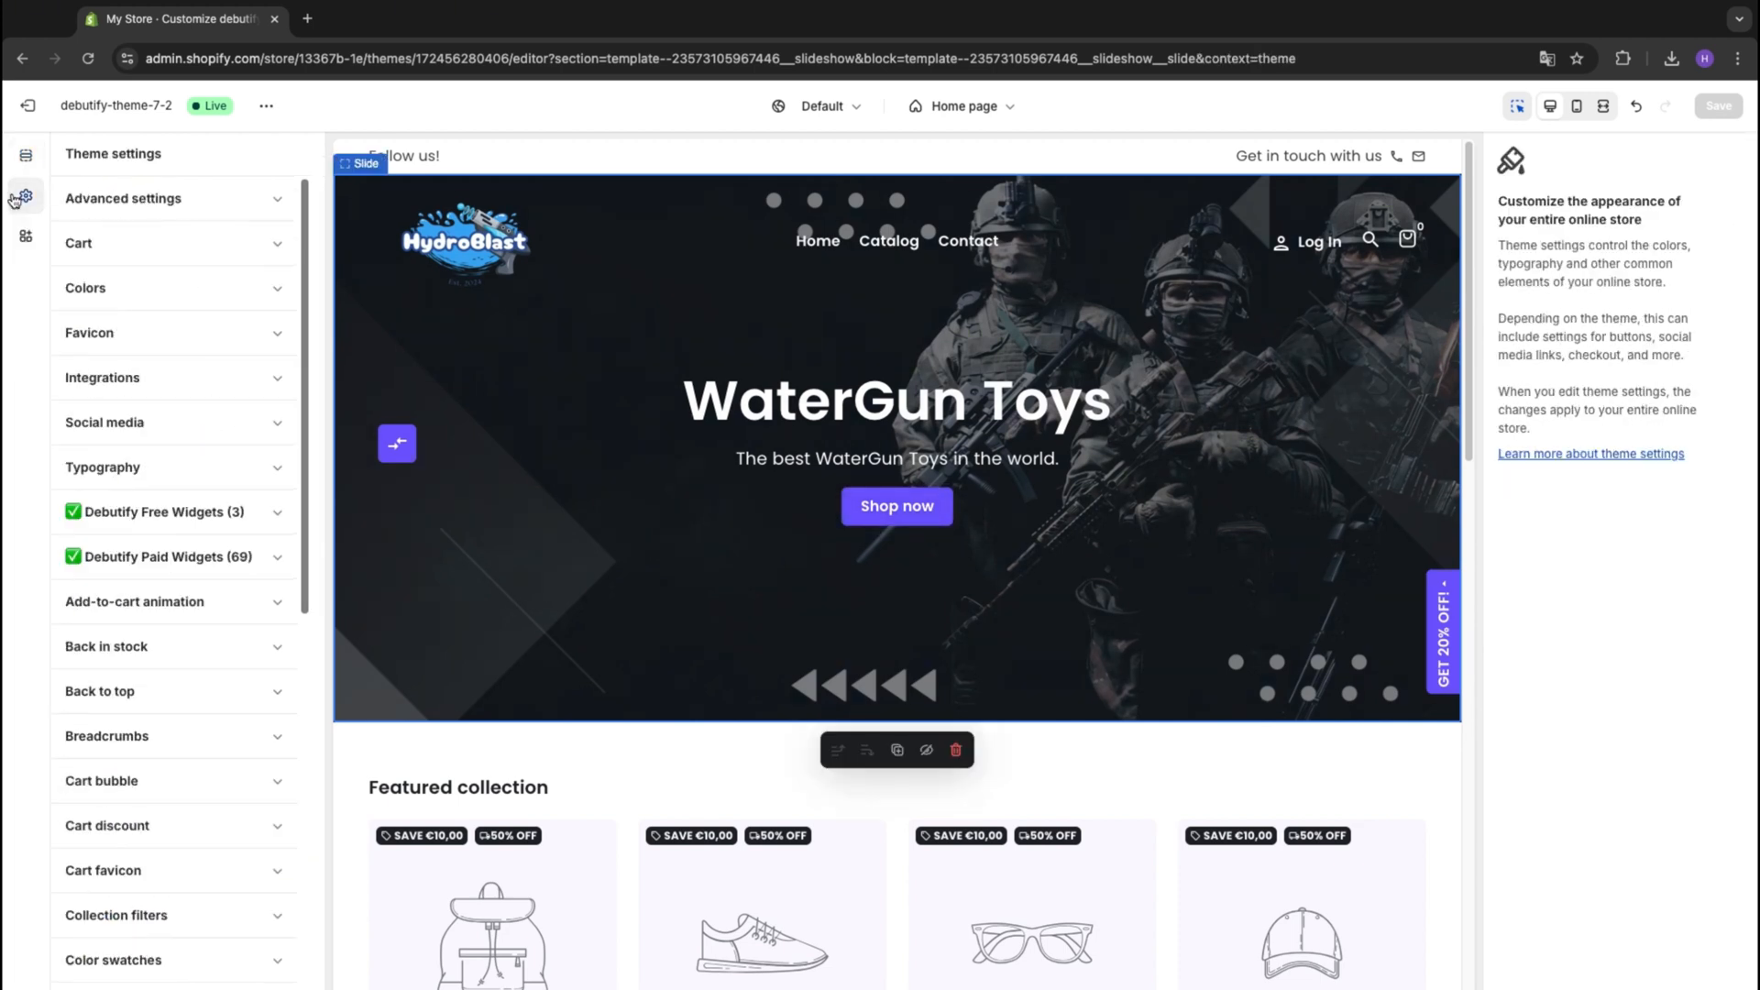
{"action": "left_click", "coordinate": [125, 288]}
{"action": "left_click", "coordinate": [150, 488]}
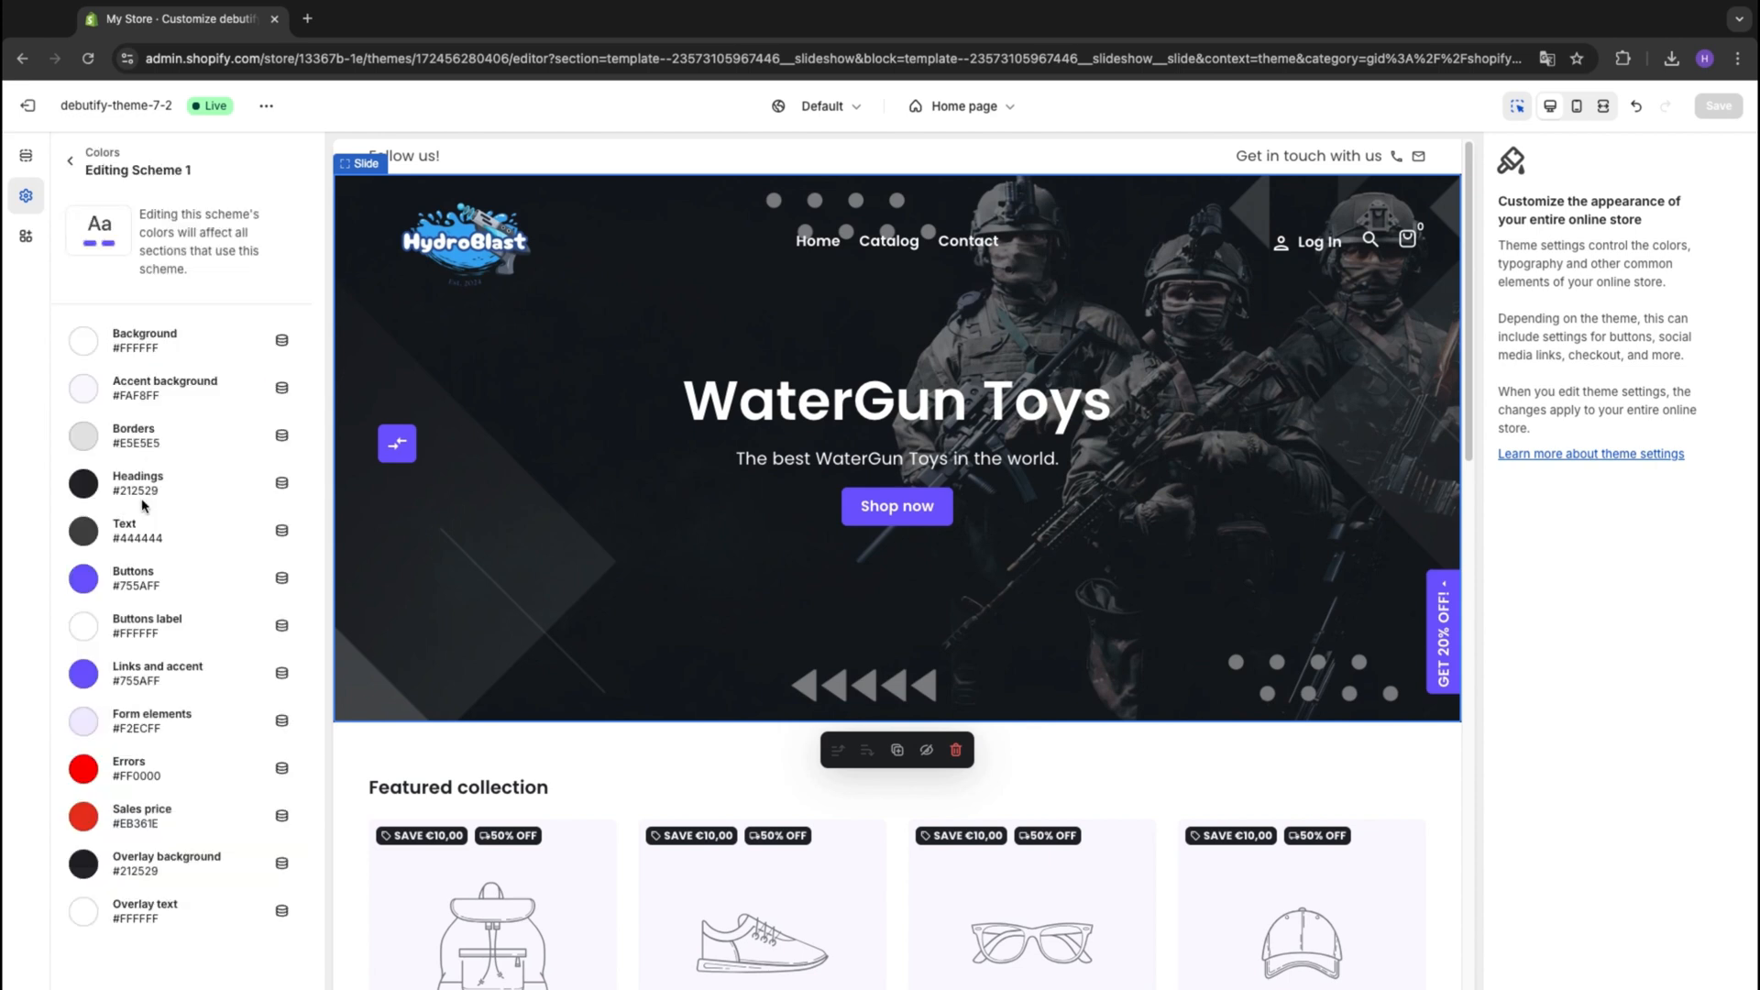
Copy the logo text's blue from the HydroBlast design in Canva and set Scheme 1's button color to #39ACF4 in Shopify
{"action": "left_click", "coordinate": [92, 576]}
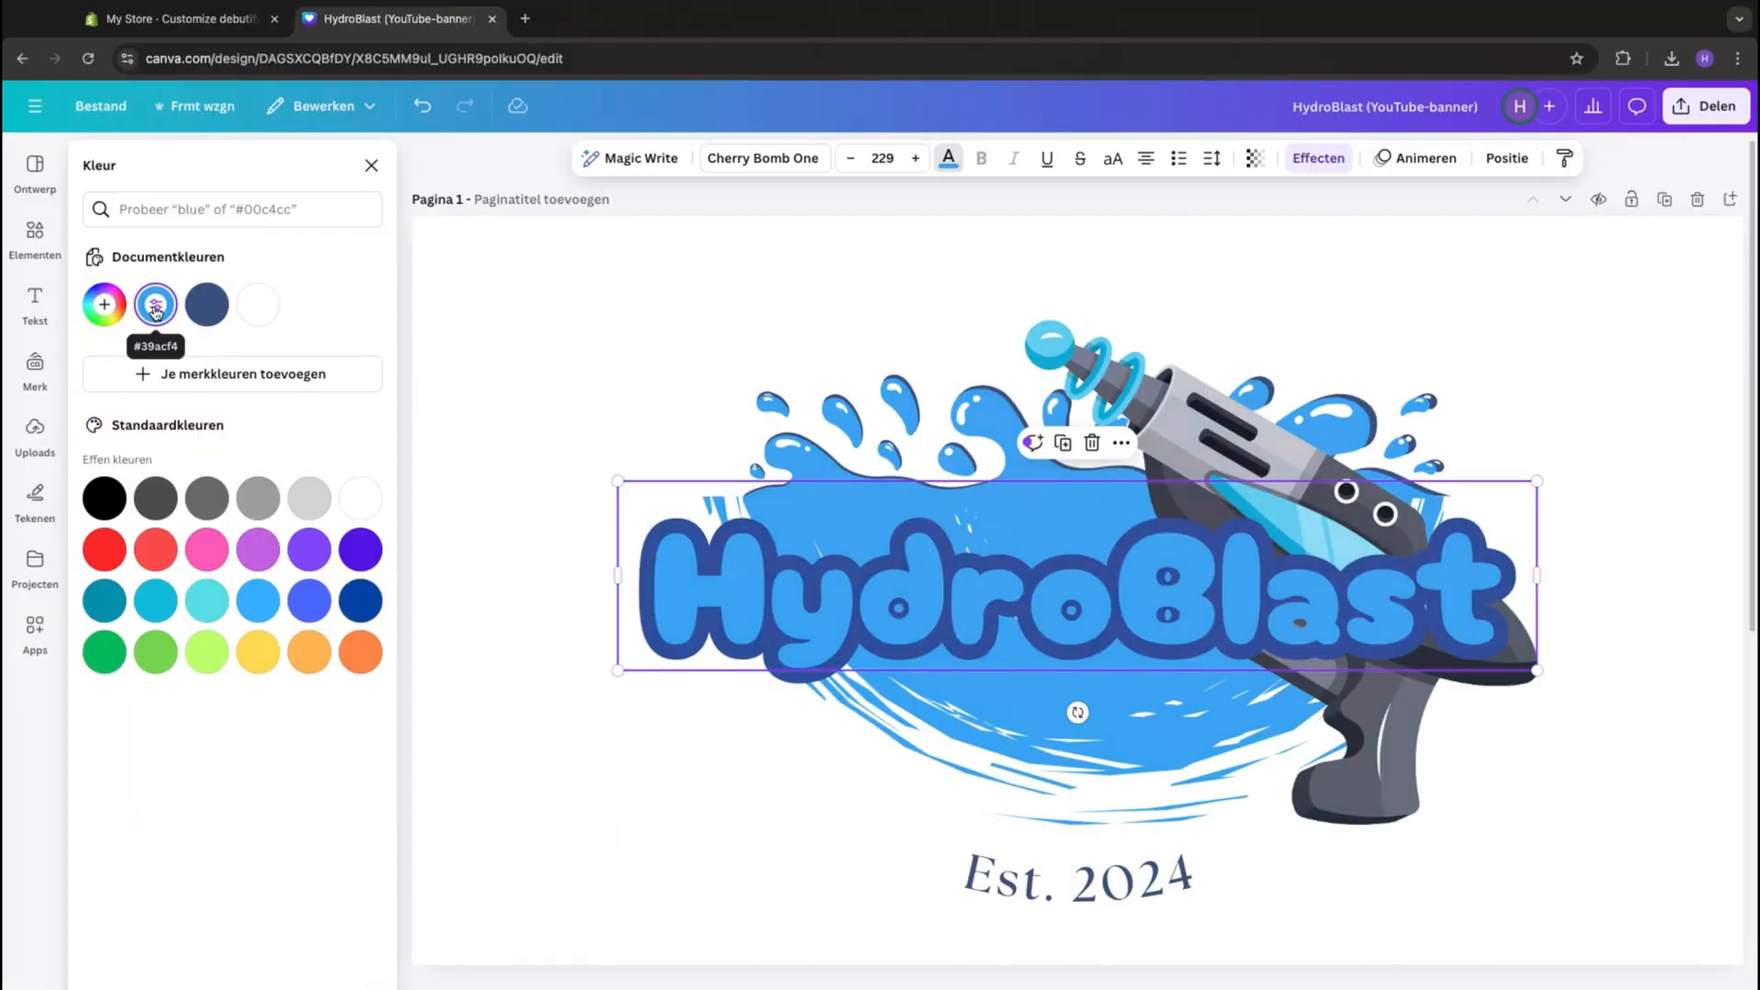
{"action": "left_click", "coordinate": [155, 308]}
{"action": "left_click", "coordinate": [206, 498]}
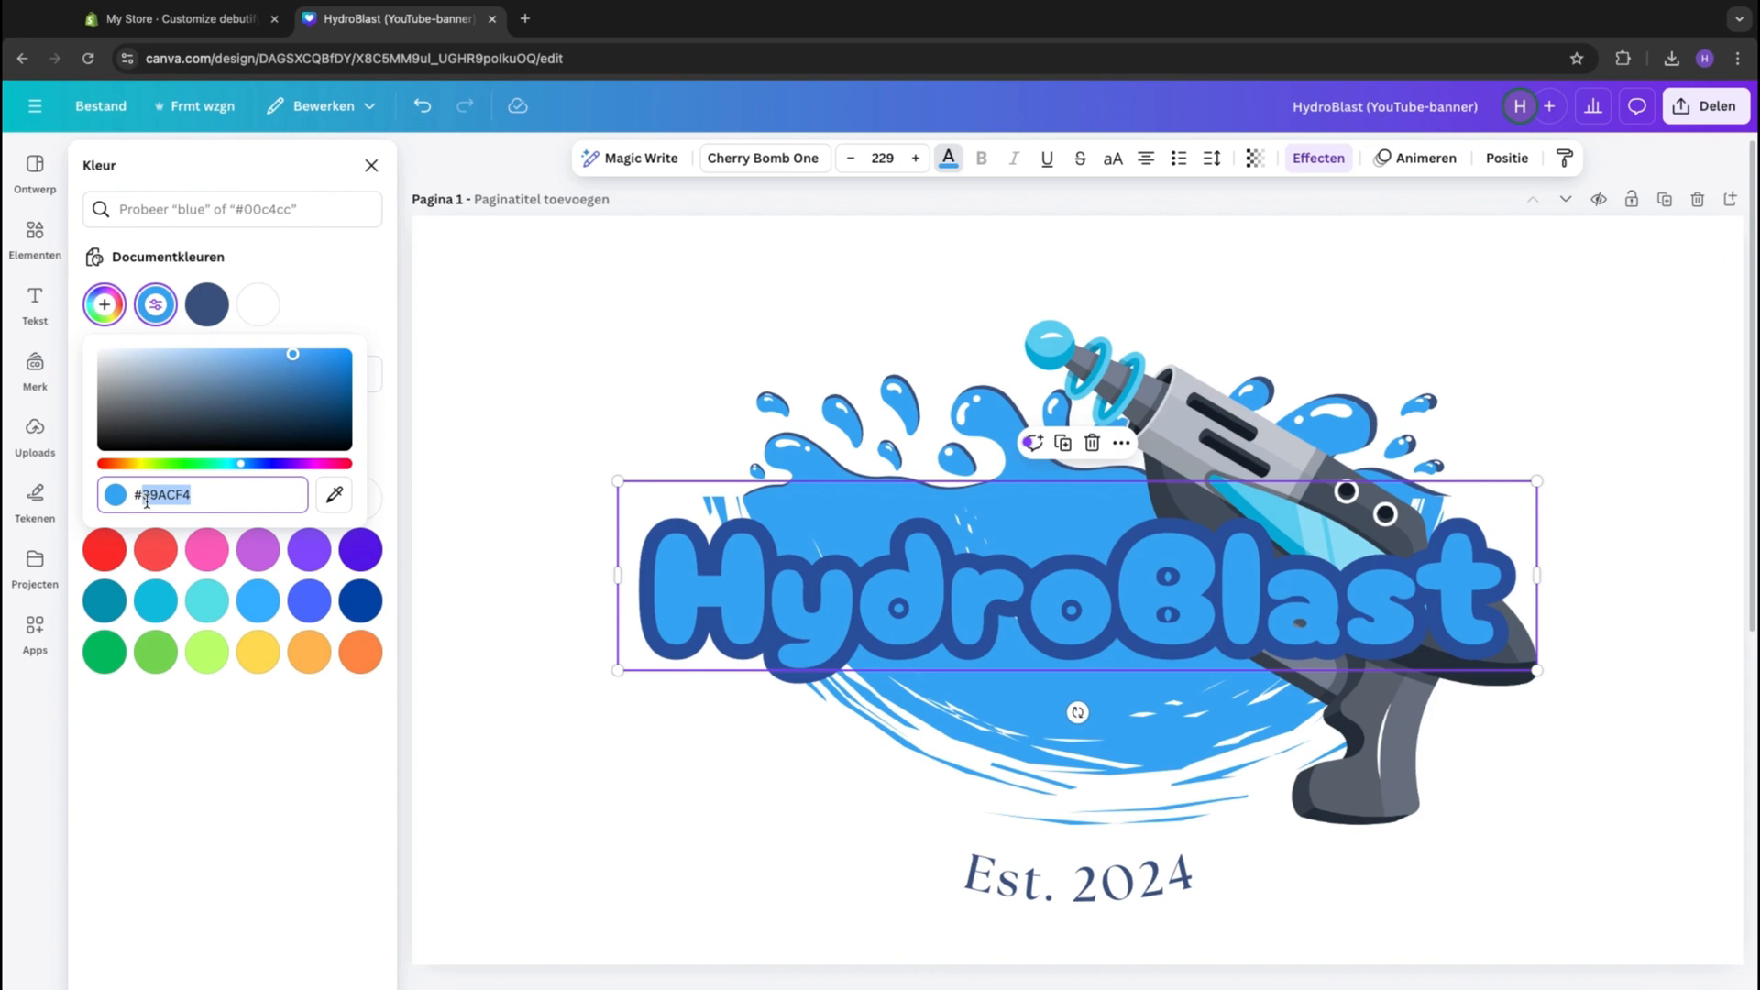
{"action": "left_click", "coordinate": [211, 18]}
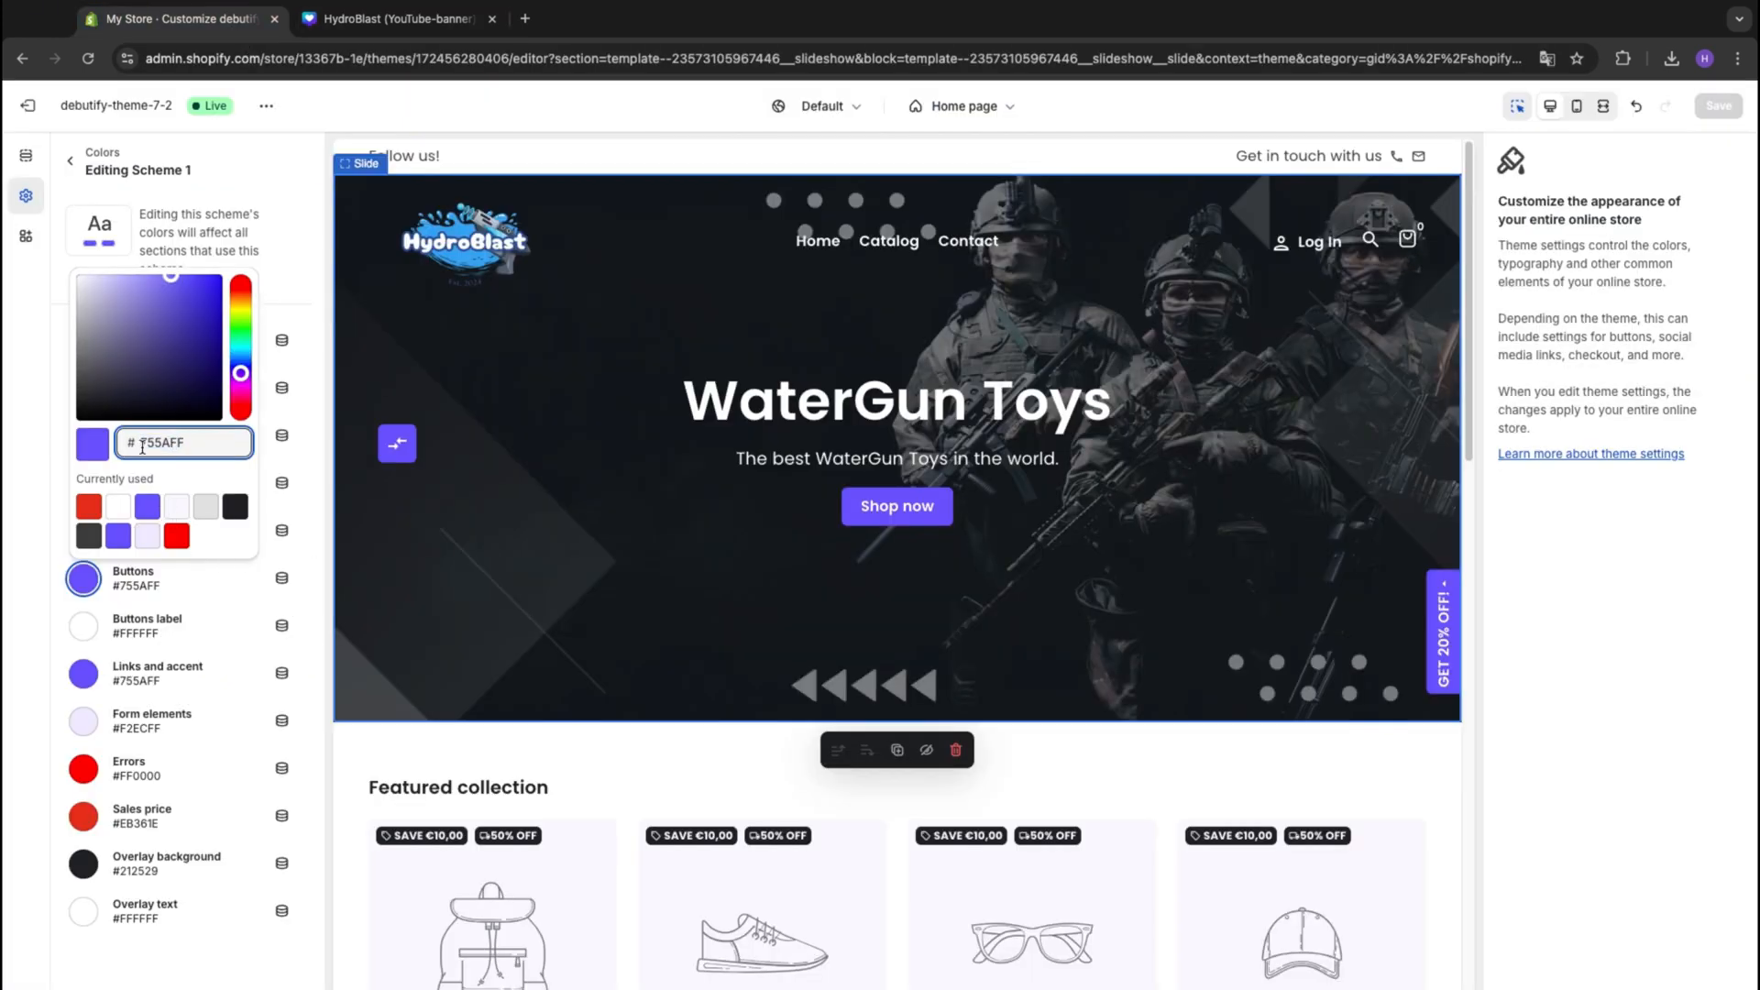
{"action": "left_click", "coordinate": [209, 460]}
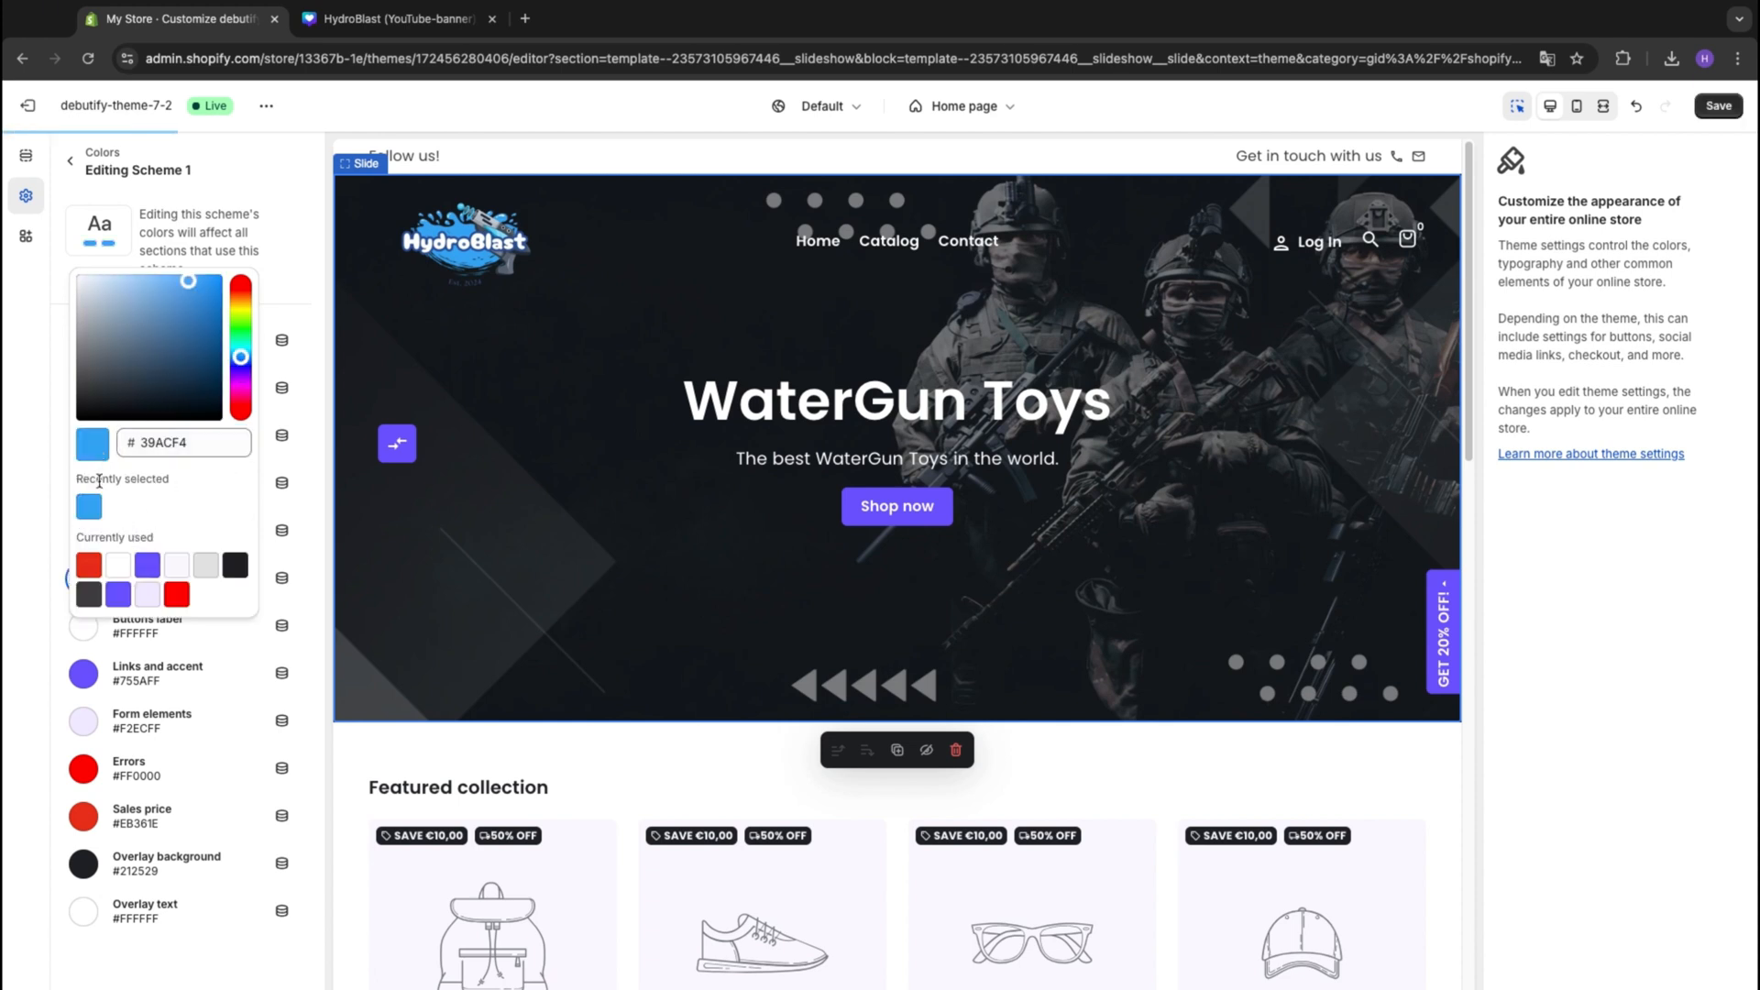
Set Scheme 1's links and accent color and sales price color to #39ACF4 and save the theme
{"action": "left_click", "coordinate": [56, 557]}
{"action": "left_click", "coordinate": [84, 673]}
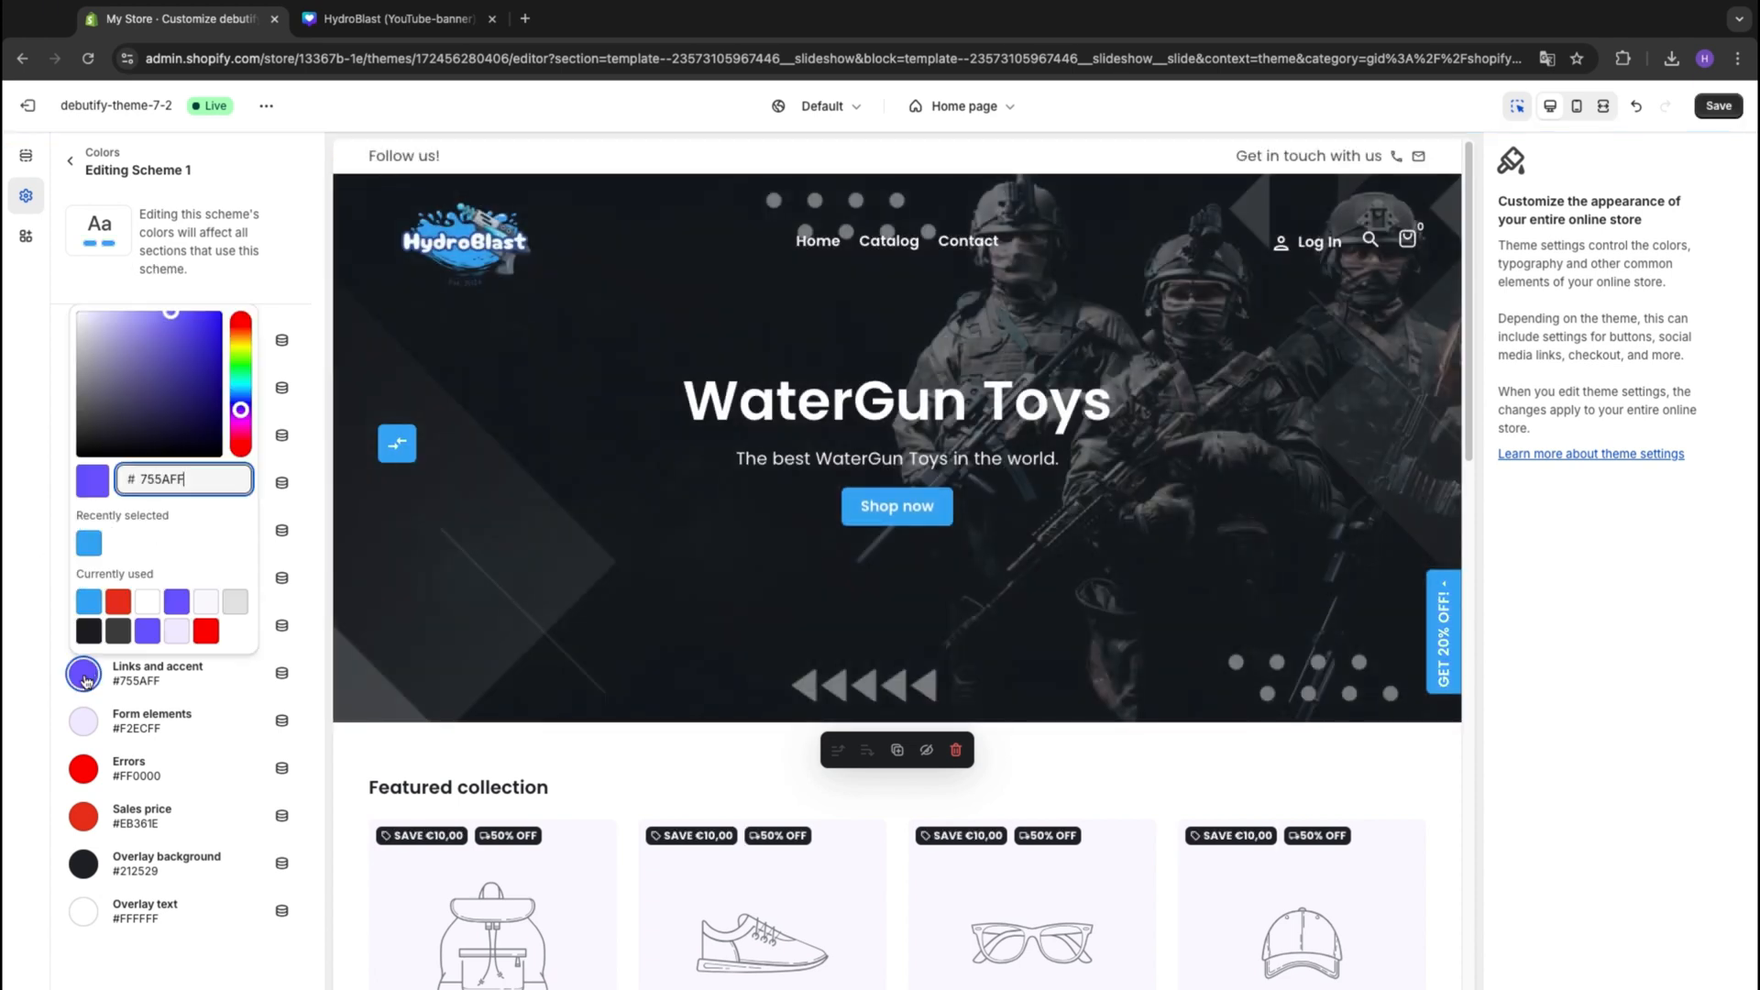
{"action": "left_click", "coordinate": [83, 542]}
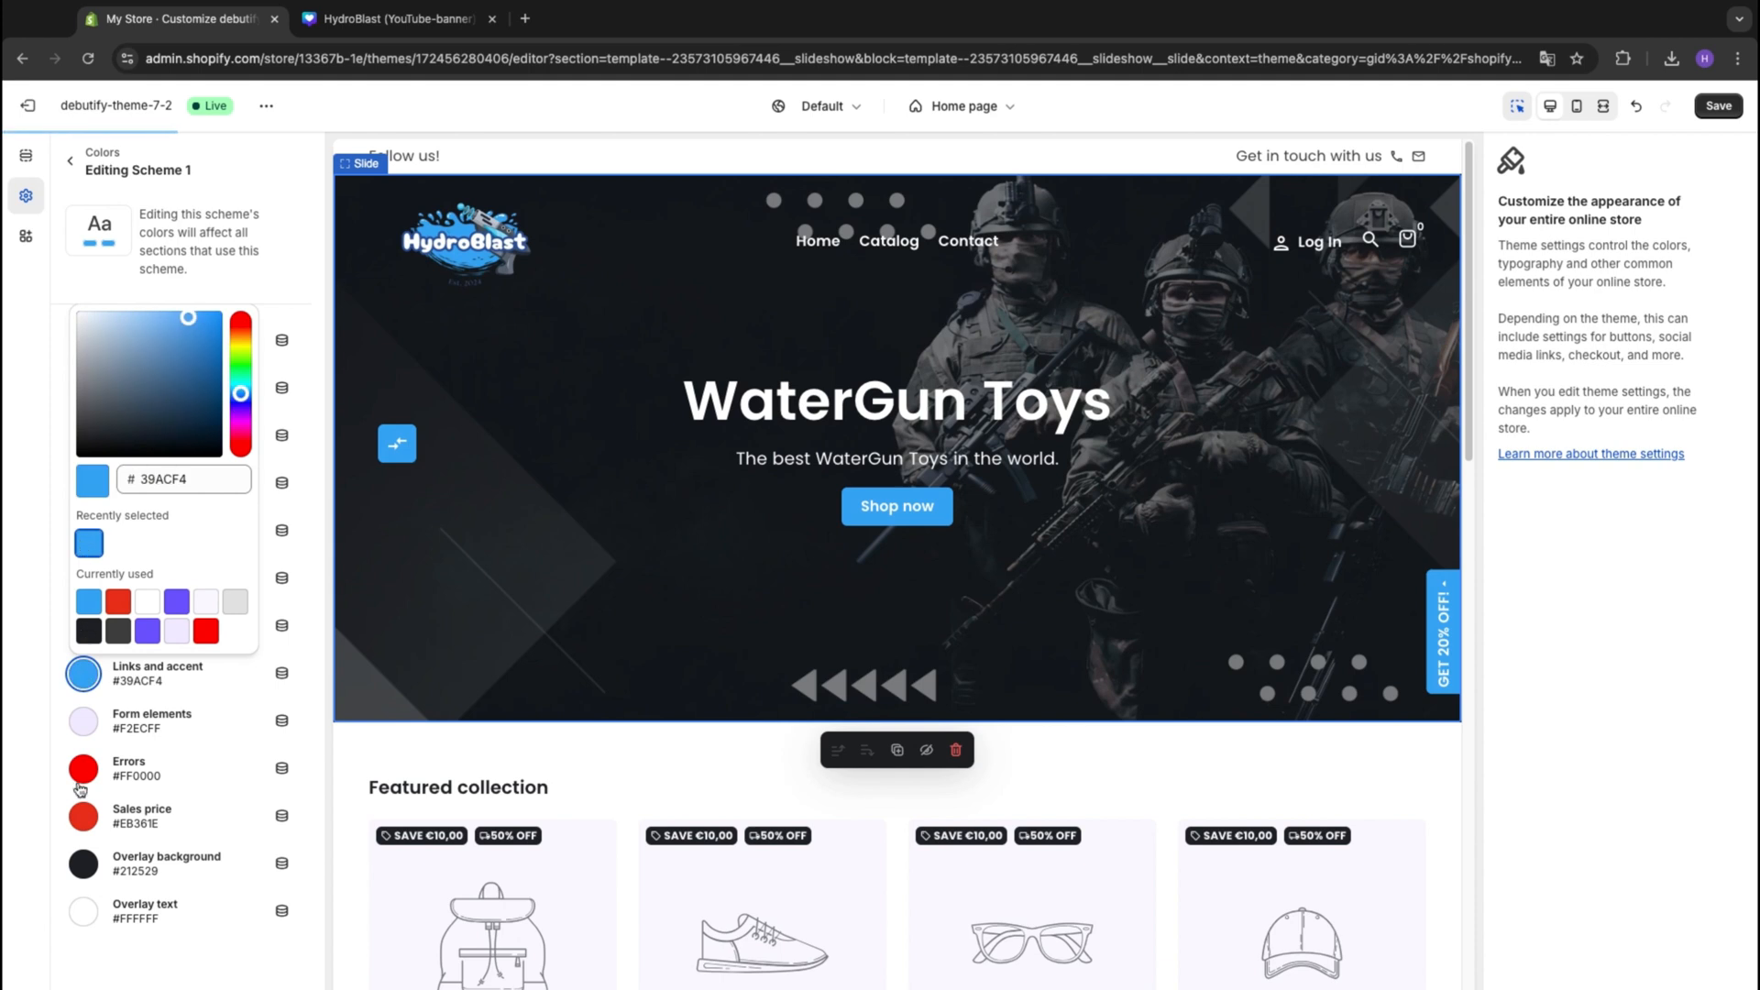
{"action": "left_click", "coordinate": [84, 816]}
{"action": "left_click", "coordinate": [89, 686]}
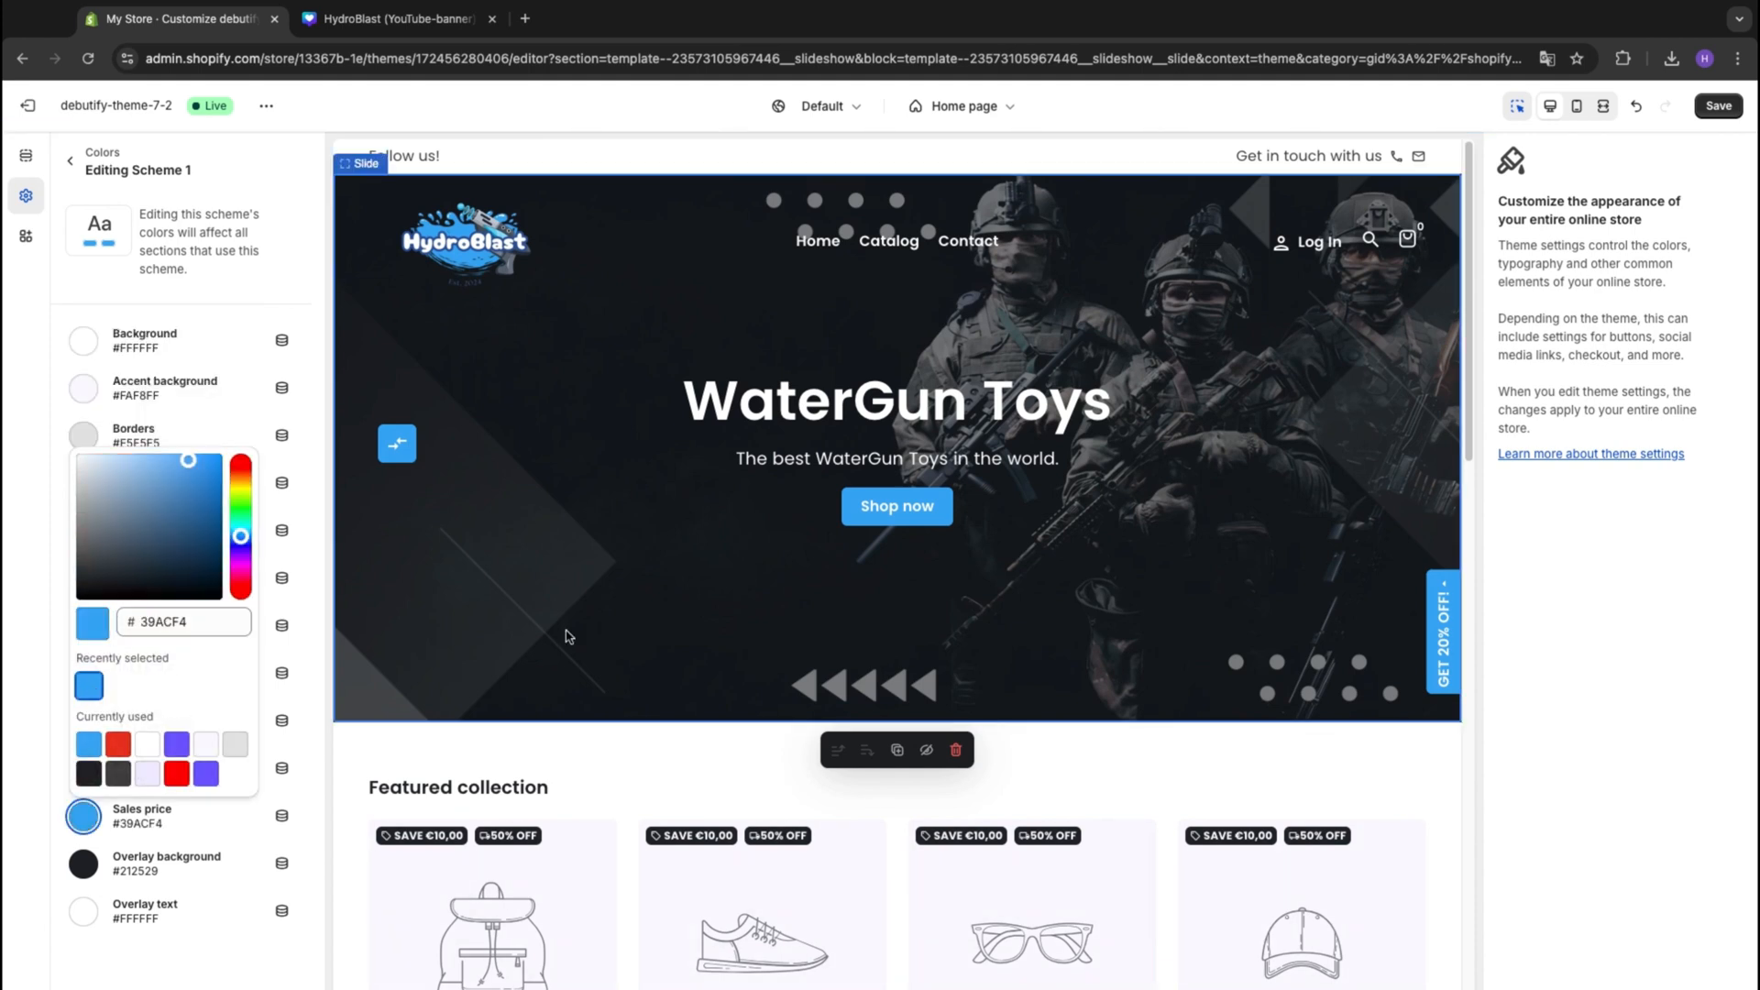
{"action": "left_click", "coordinate": [1719, 112]}
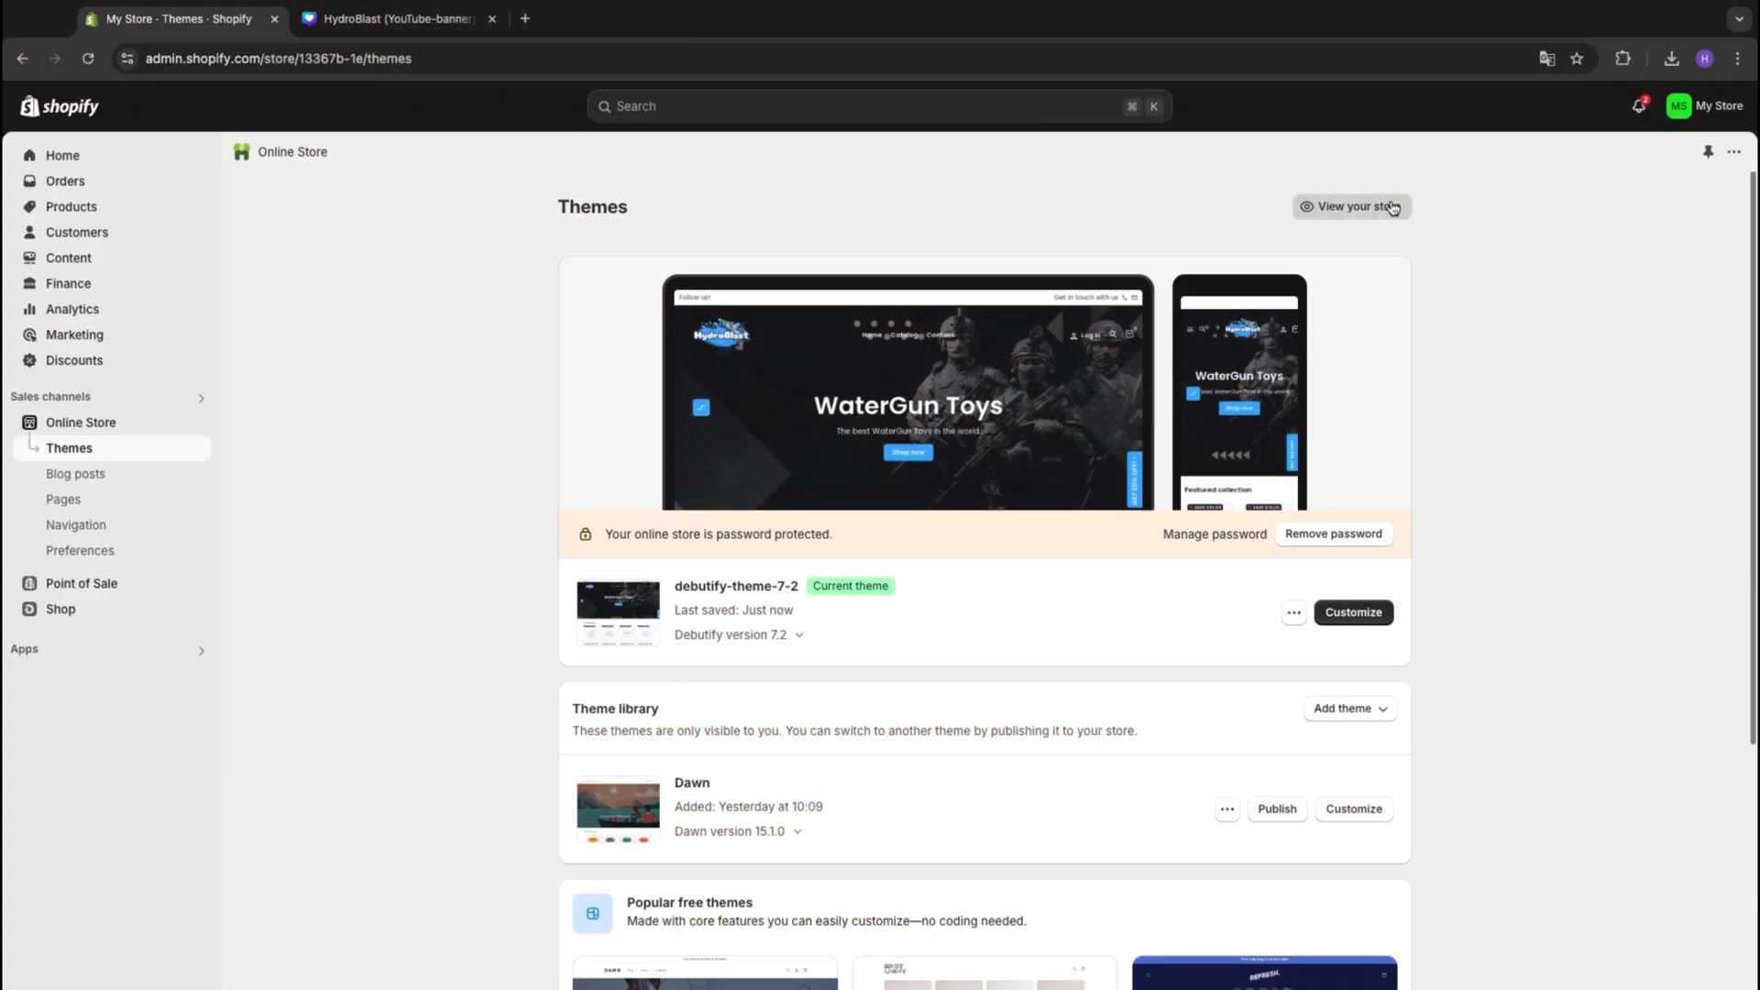
View the live storefront and check the new colors across the home page
{"action": "left_click", "coordinate": [1357, 204]}
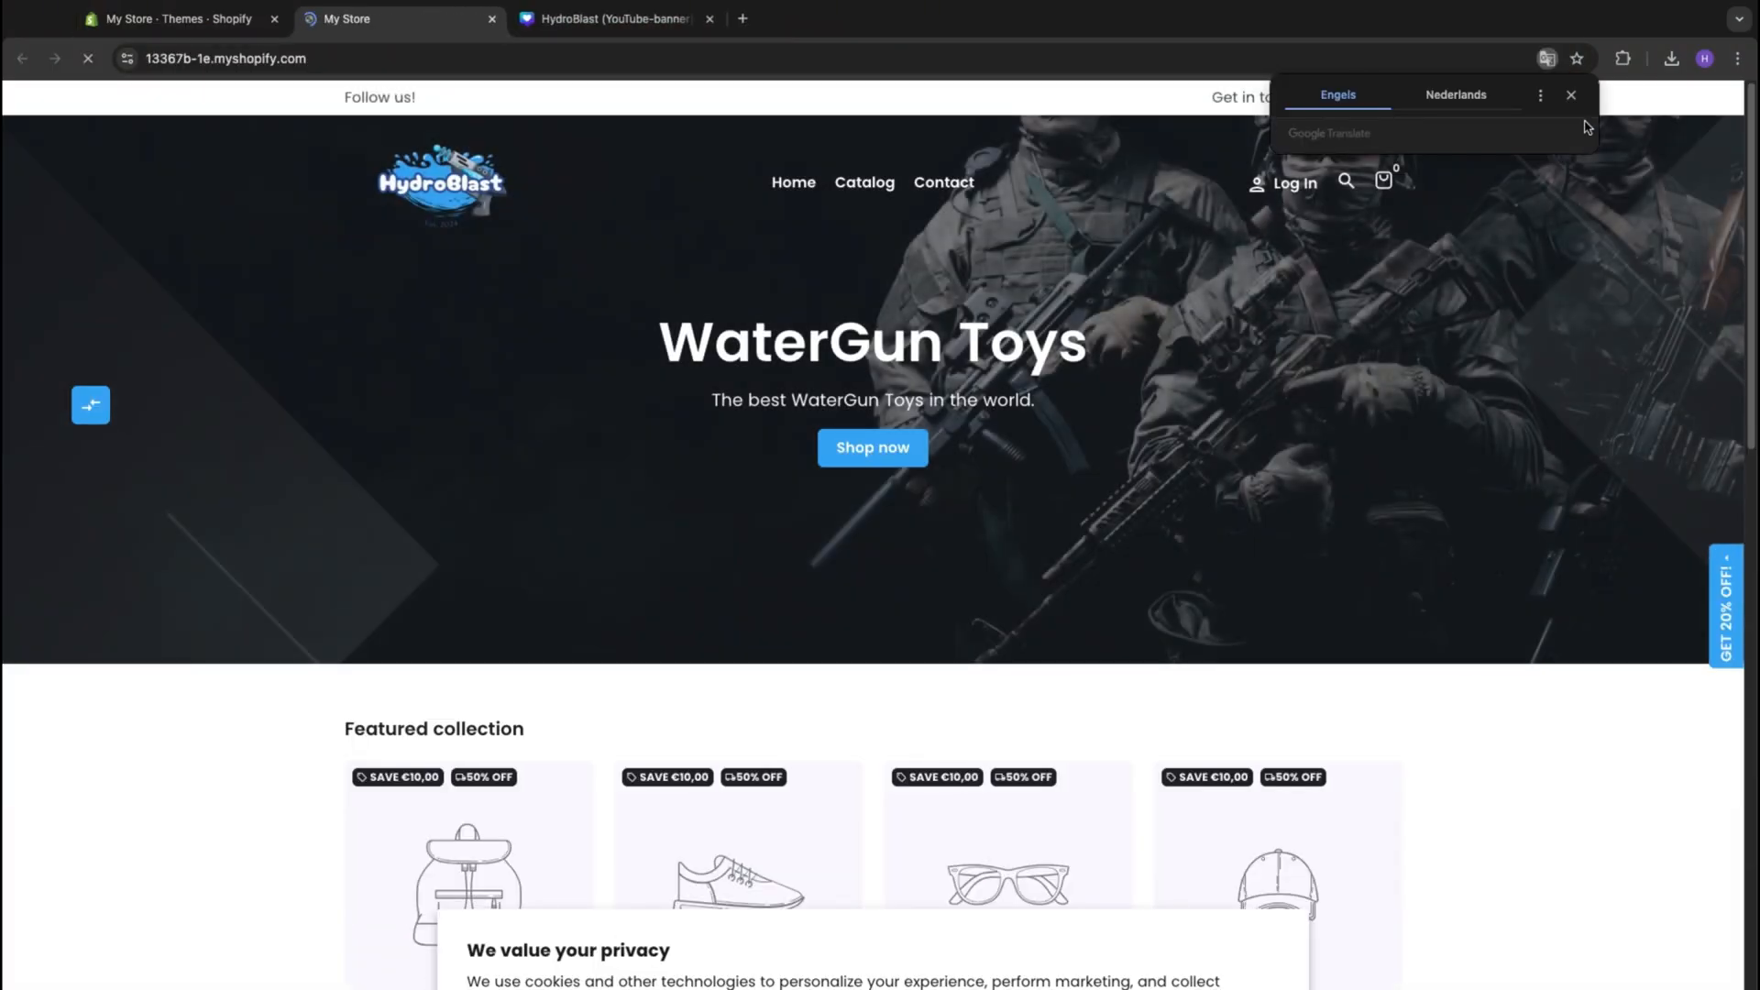
{"action": "left_click", "coordinate": [1571, 95]}
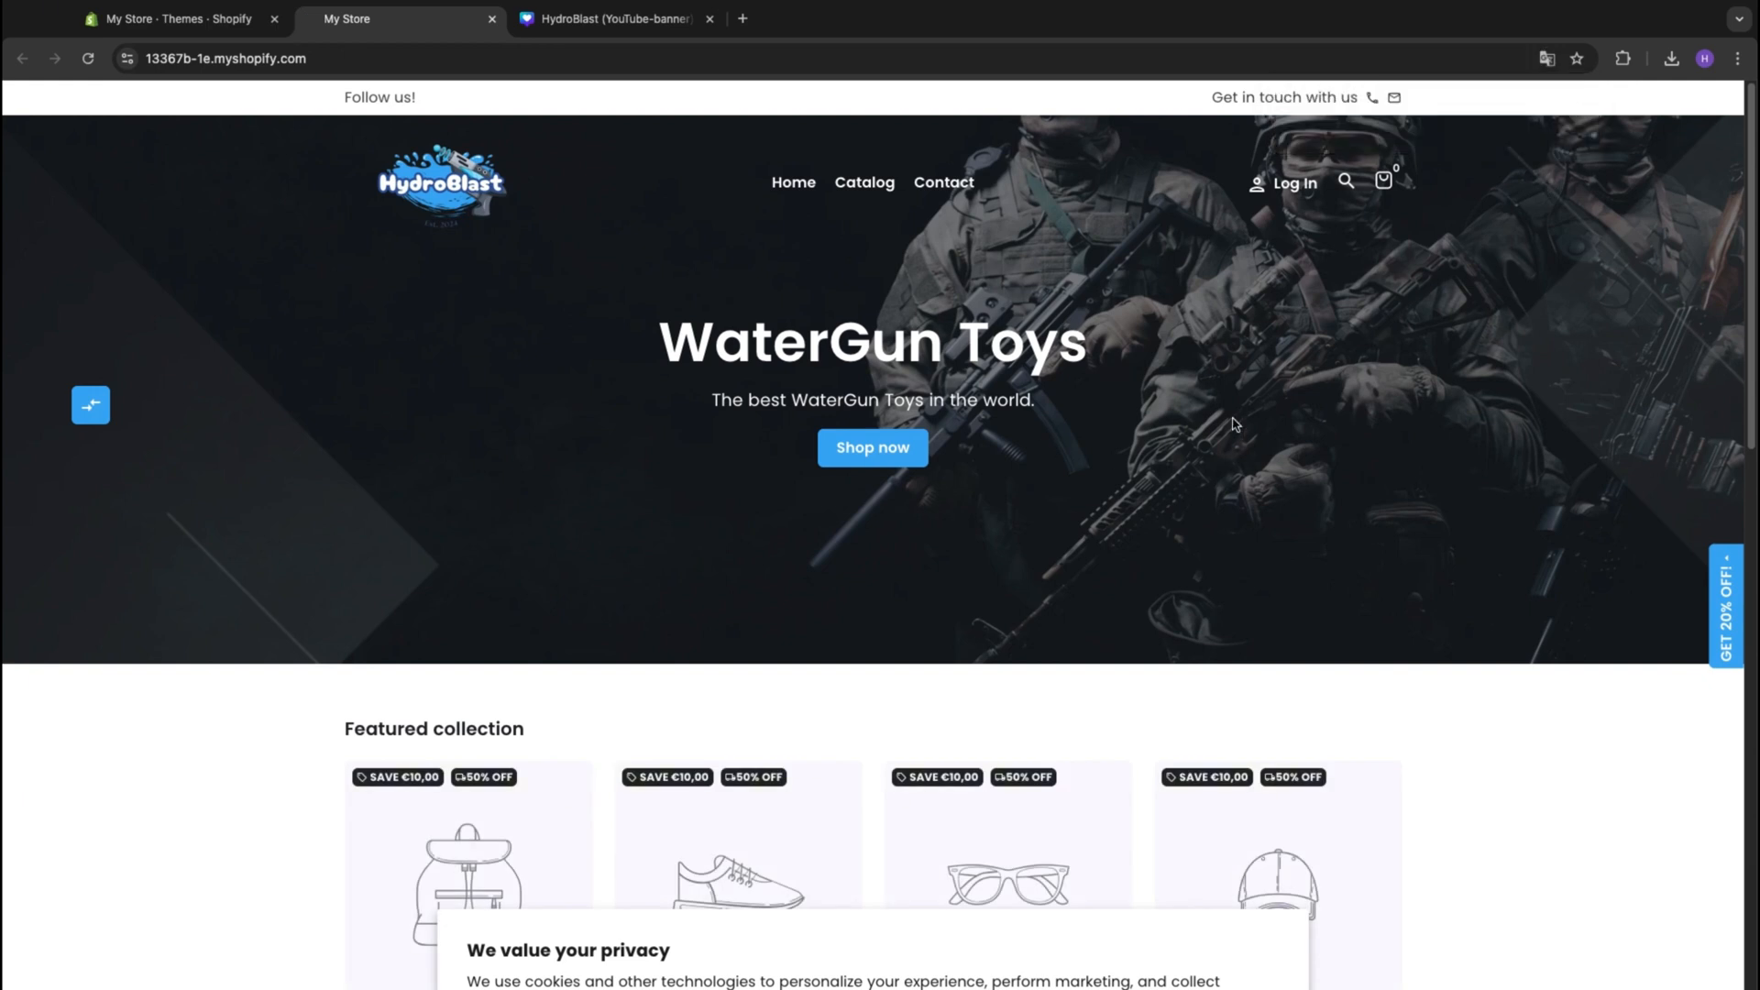
{"action": "scroll", "coordinate": [967, 394], "scroll_direction": "down", "scroll_amount": 15}
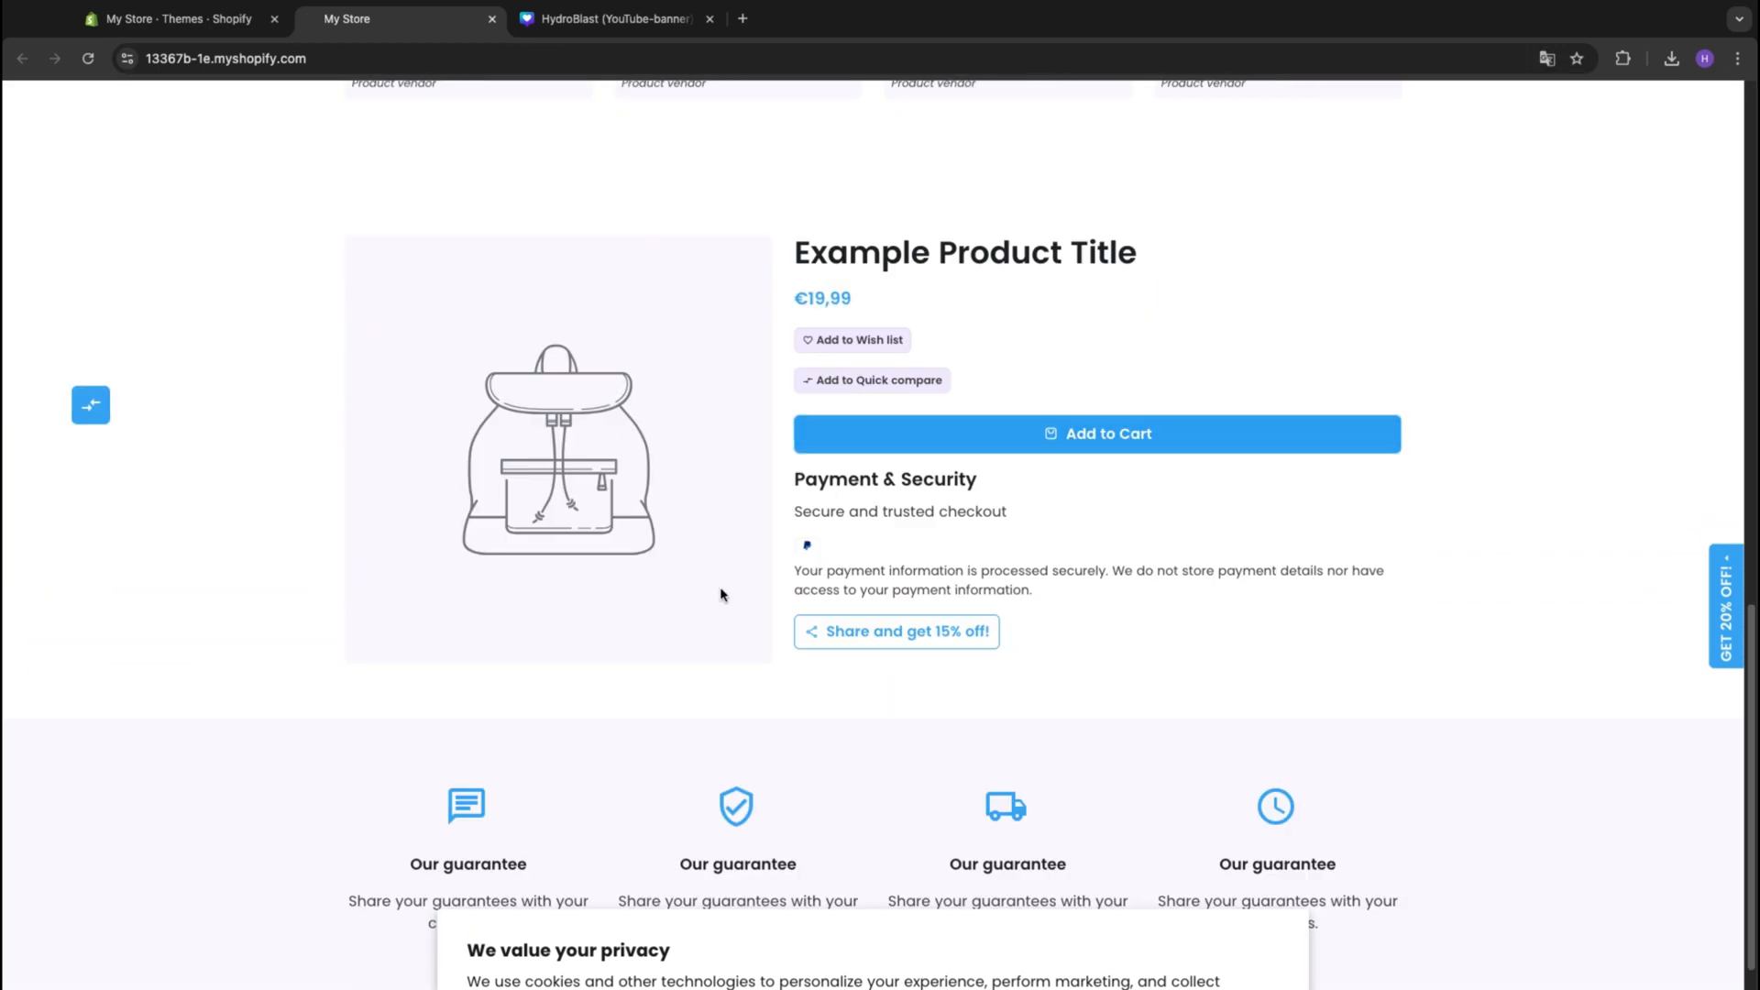
{"action": "scroll", "coordinate": [990, 575], "scroll_direction": "up", "scroll_amount": 15}
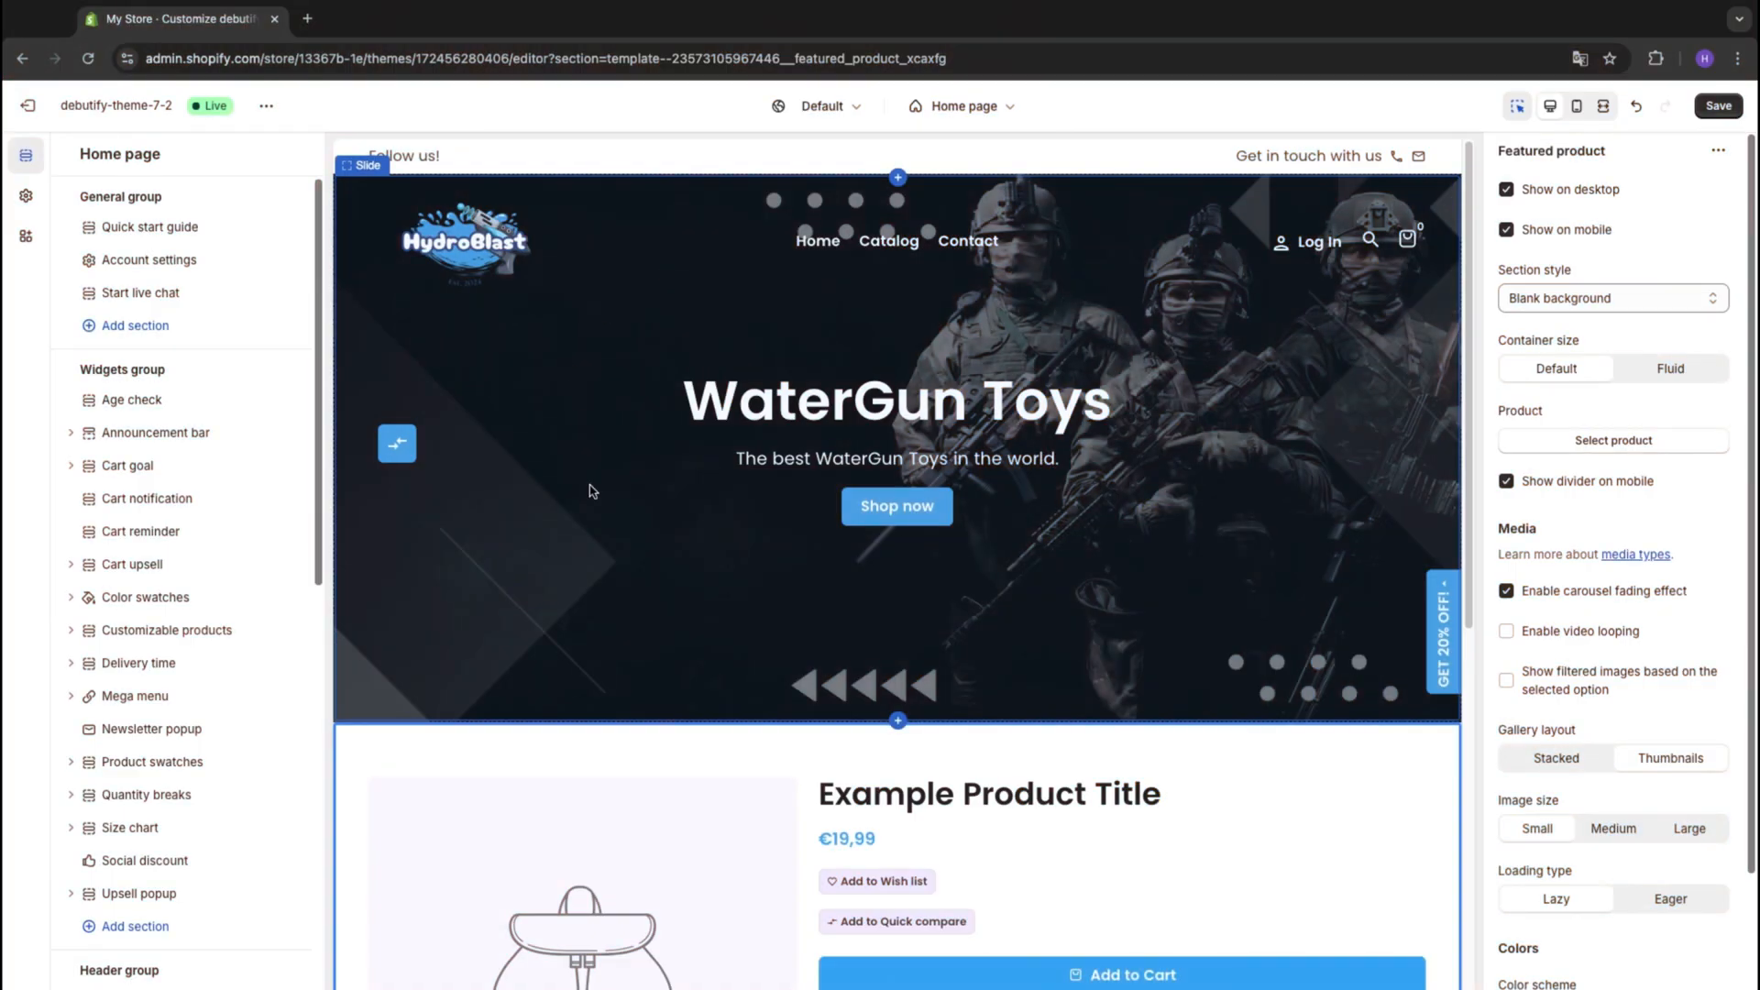
Assign the HydroBlast™ M416 Electric Water Gun as the product of the home page's Featured product section
{"action": "scroll", "coordinate": [674, 643], "scroll_direction": "down", "scroll_amount": 2}
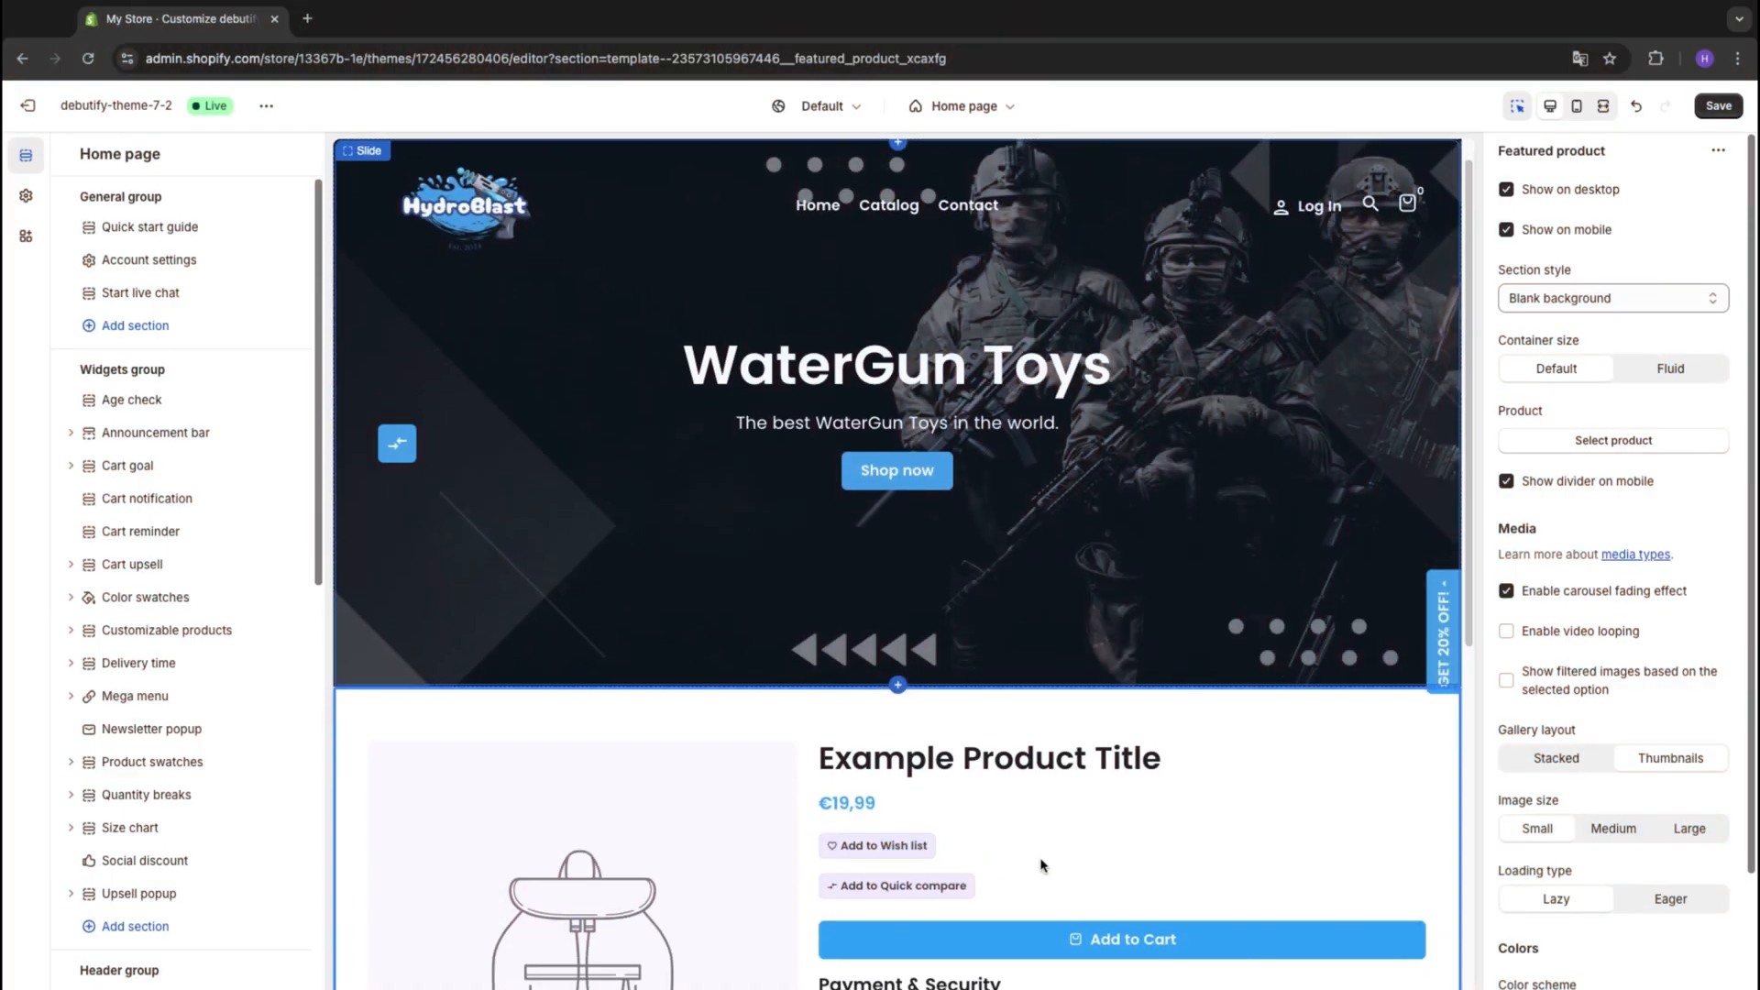
{"action": "scroll", "coordinate": [1041, 865], "scroll_direction": "down", "scroll_amount": 1}
{"action": "scroll", "coordinate": [1041, 865], "scroll_direction": "down", "scroll_amount": 1}
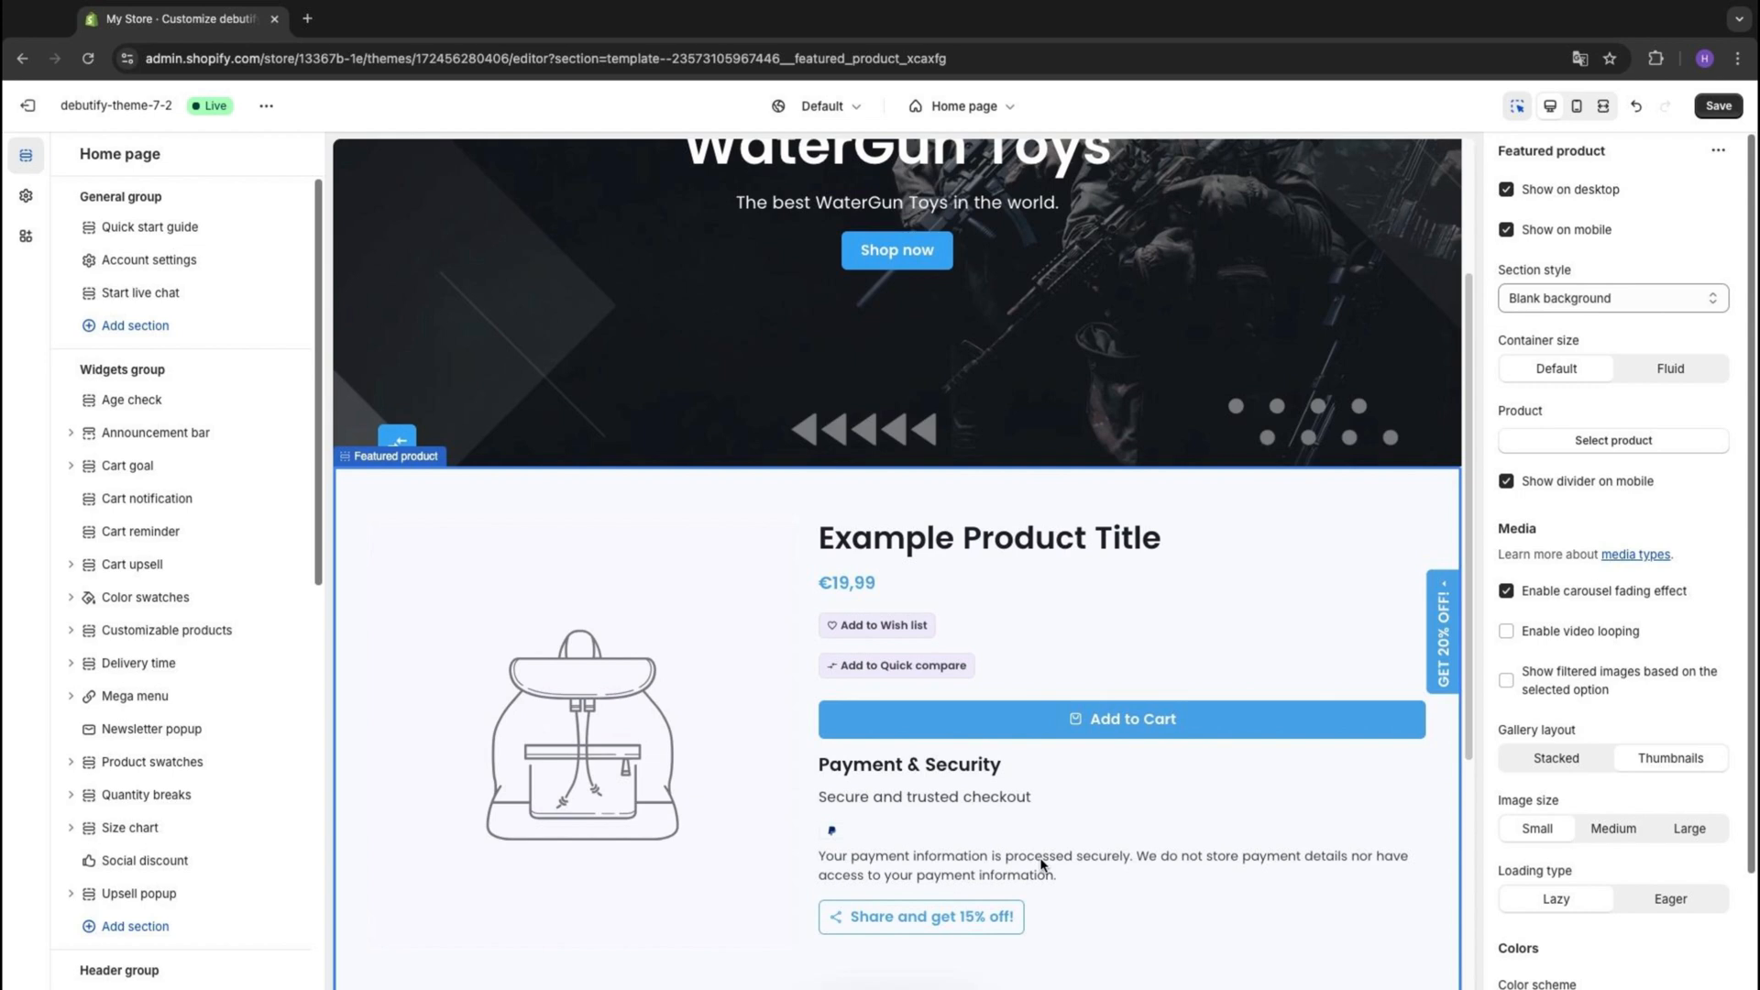
{"action": "scroll", "coordinate": [1031, 770], "scroll_direction": "down", "scroll_amount": 2}
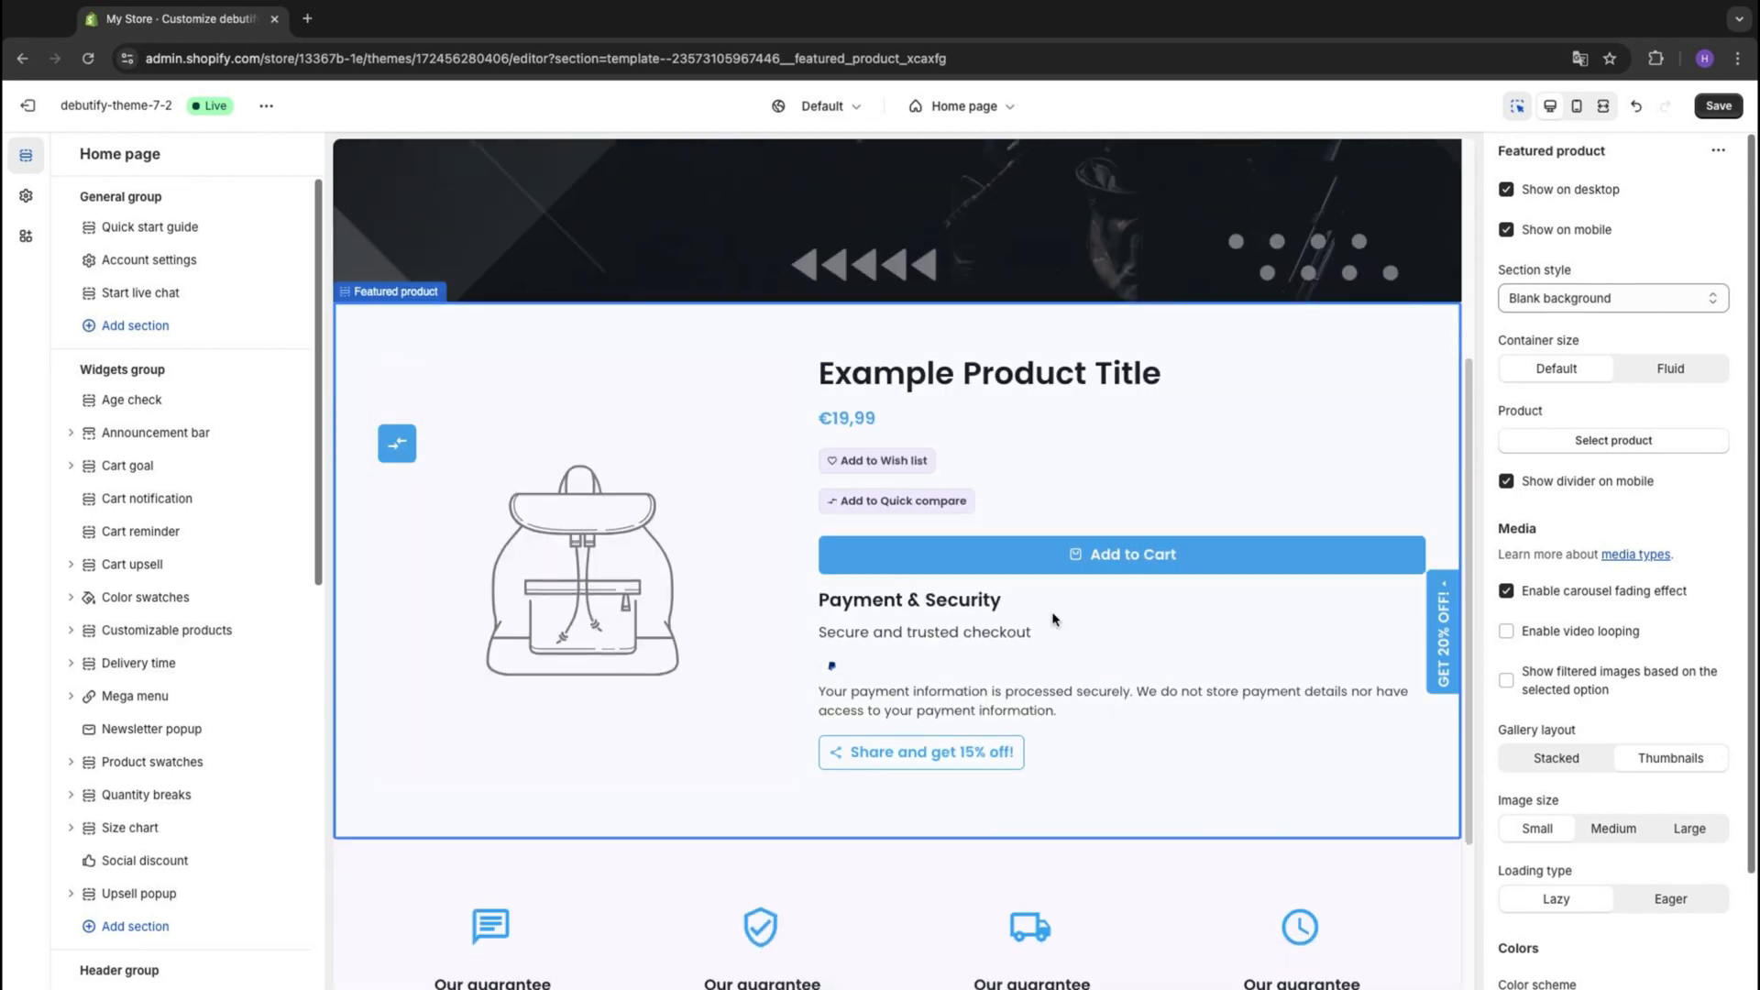
{"action": "scroll", "coordinate": [838, 615], "scroll_direction": "up", "scroll_amount": 2}
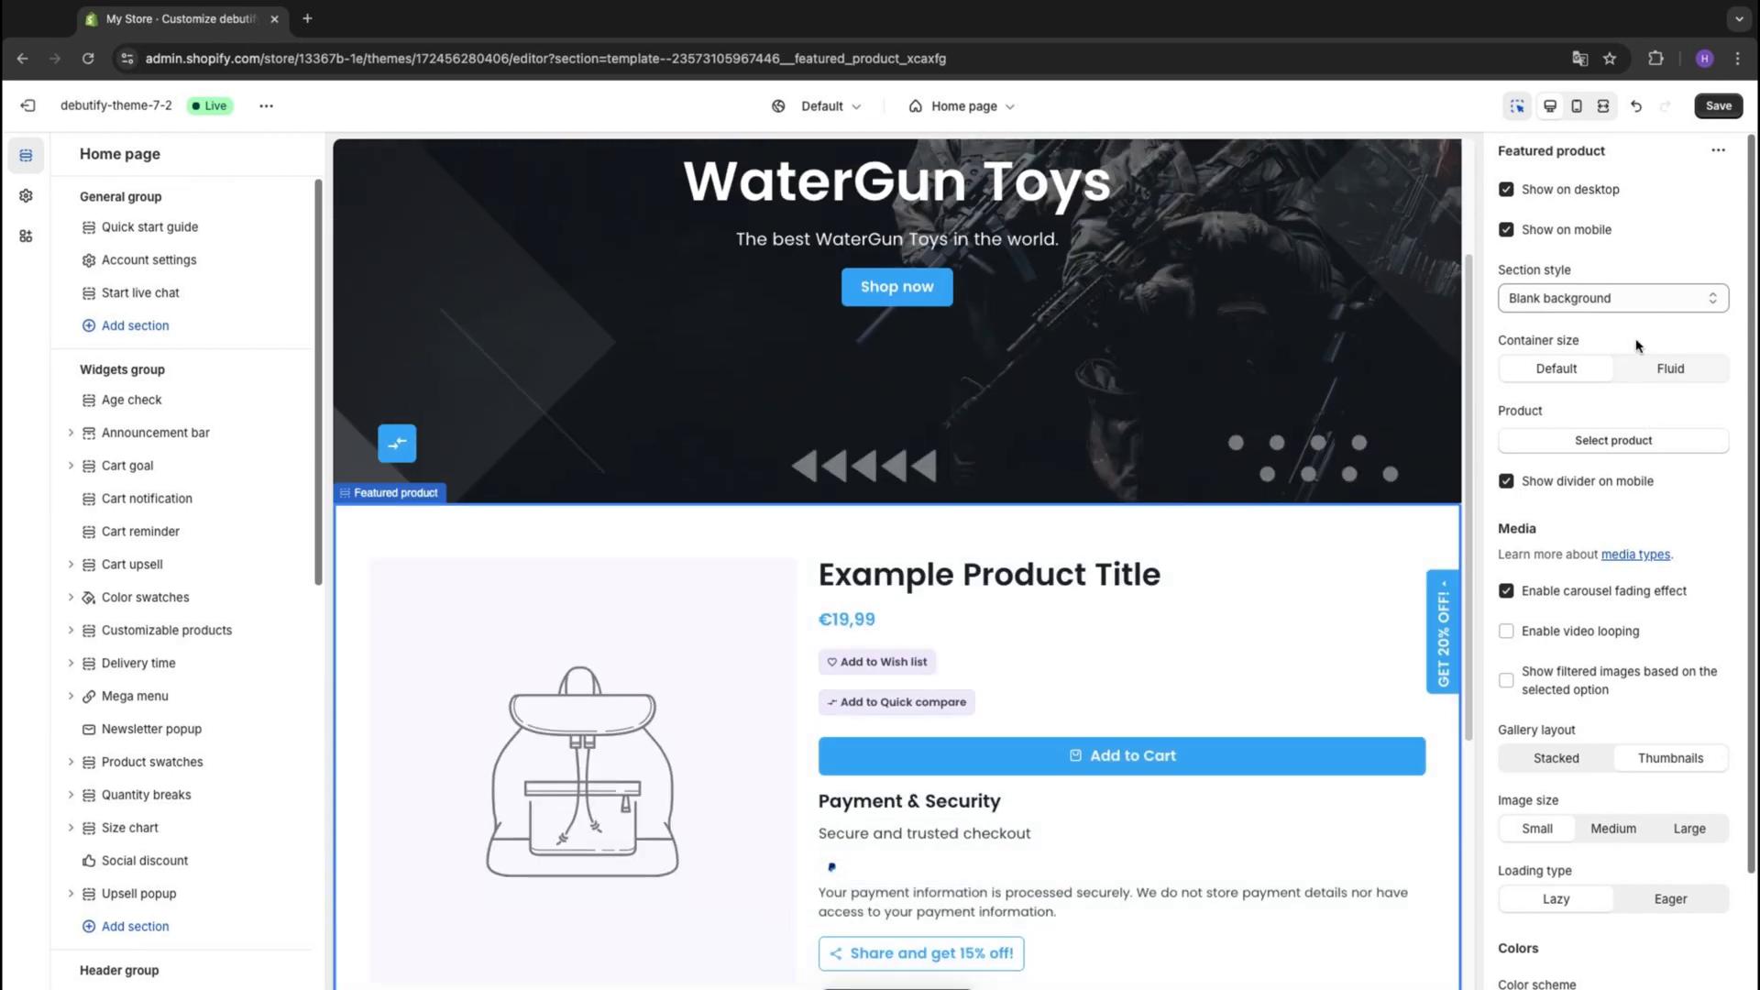
{"action": "left_click", "coordinate": [1600, 442]}
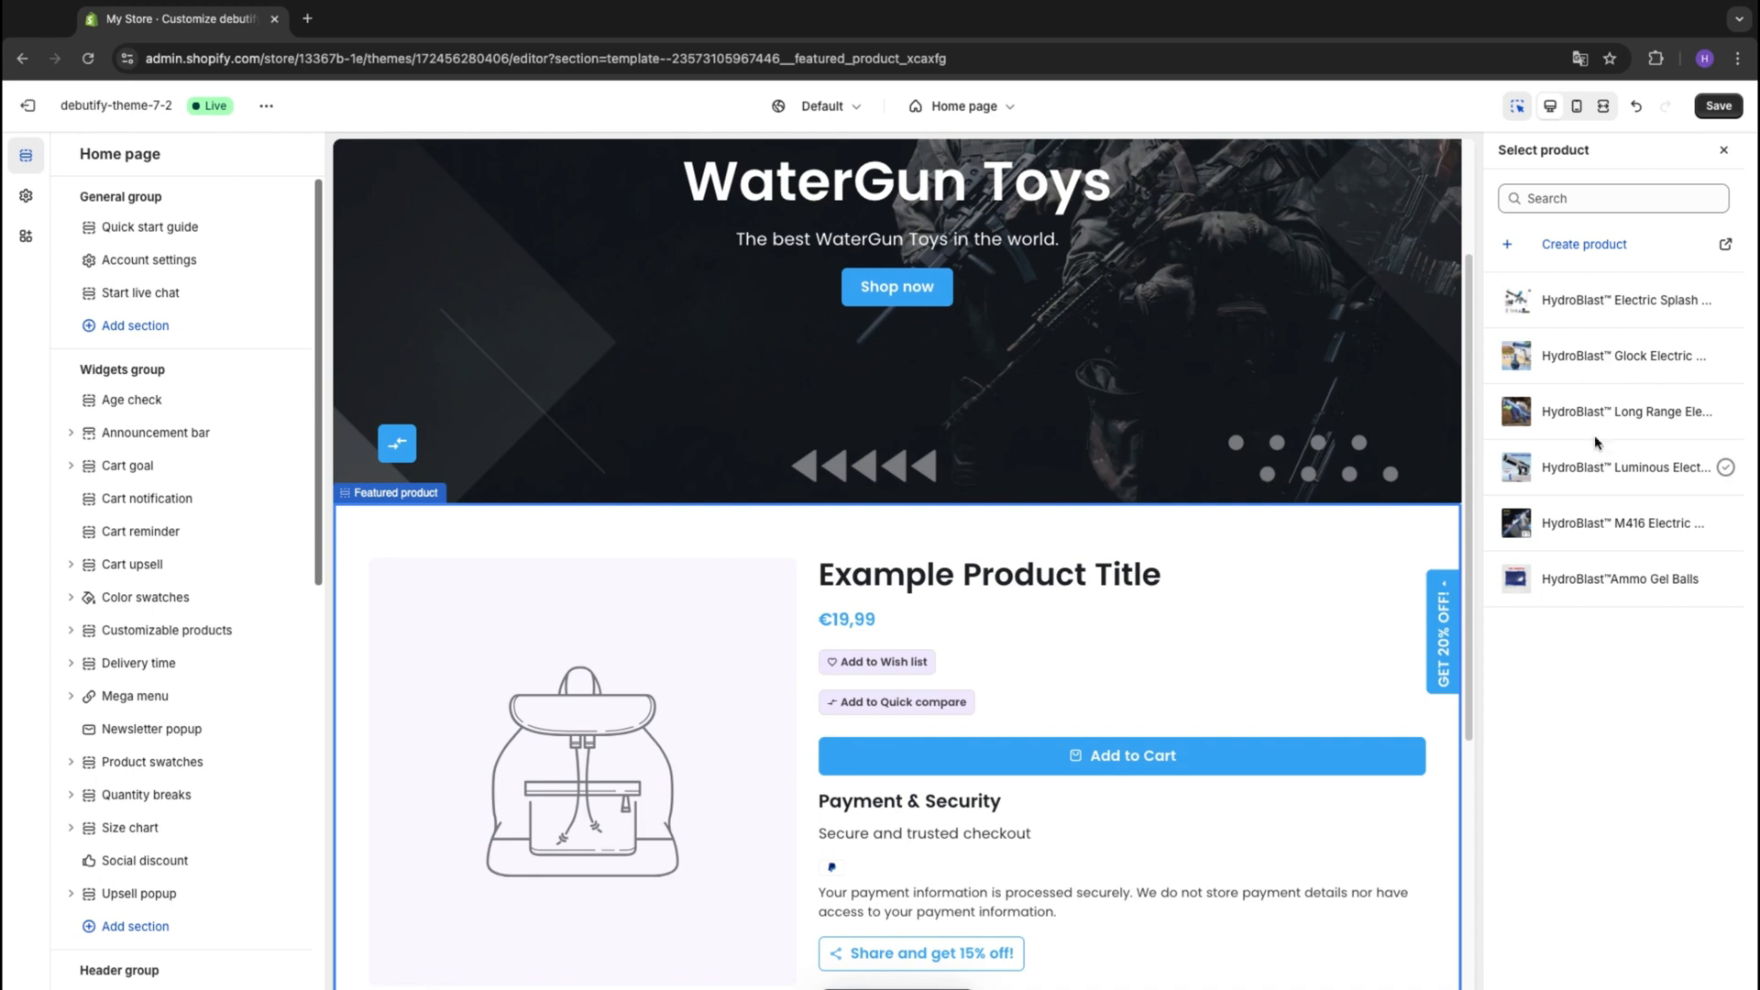
{"action": "left_click", "coordinate": [1596, 522]}
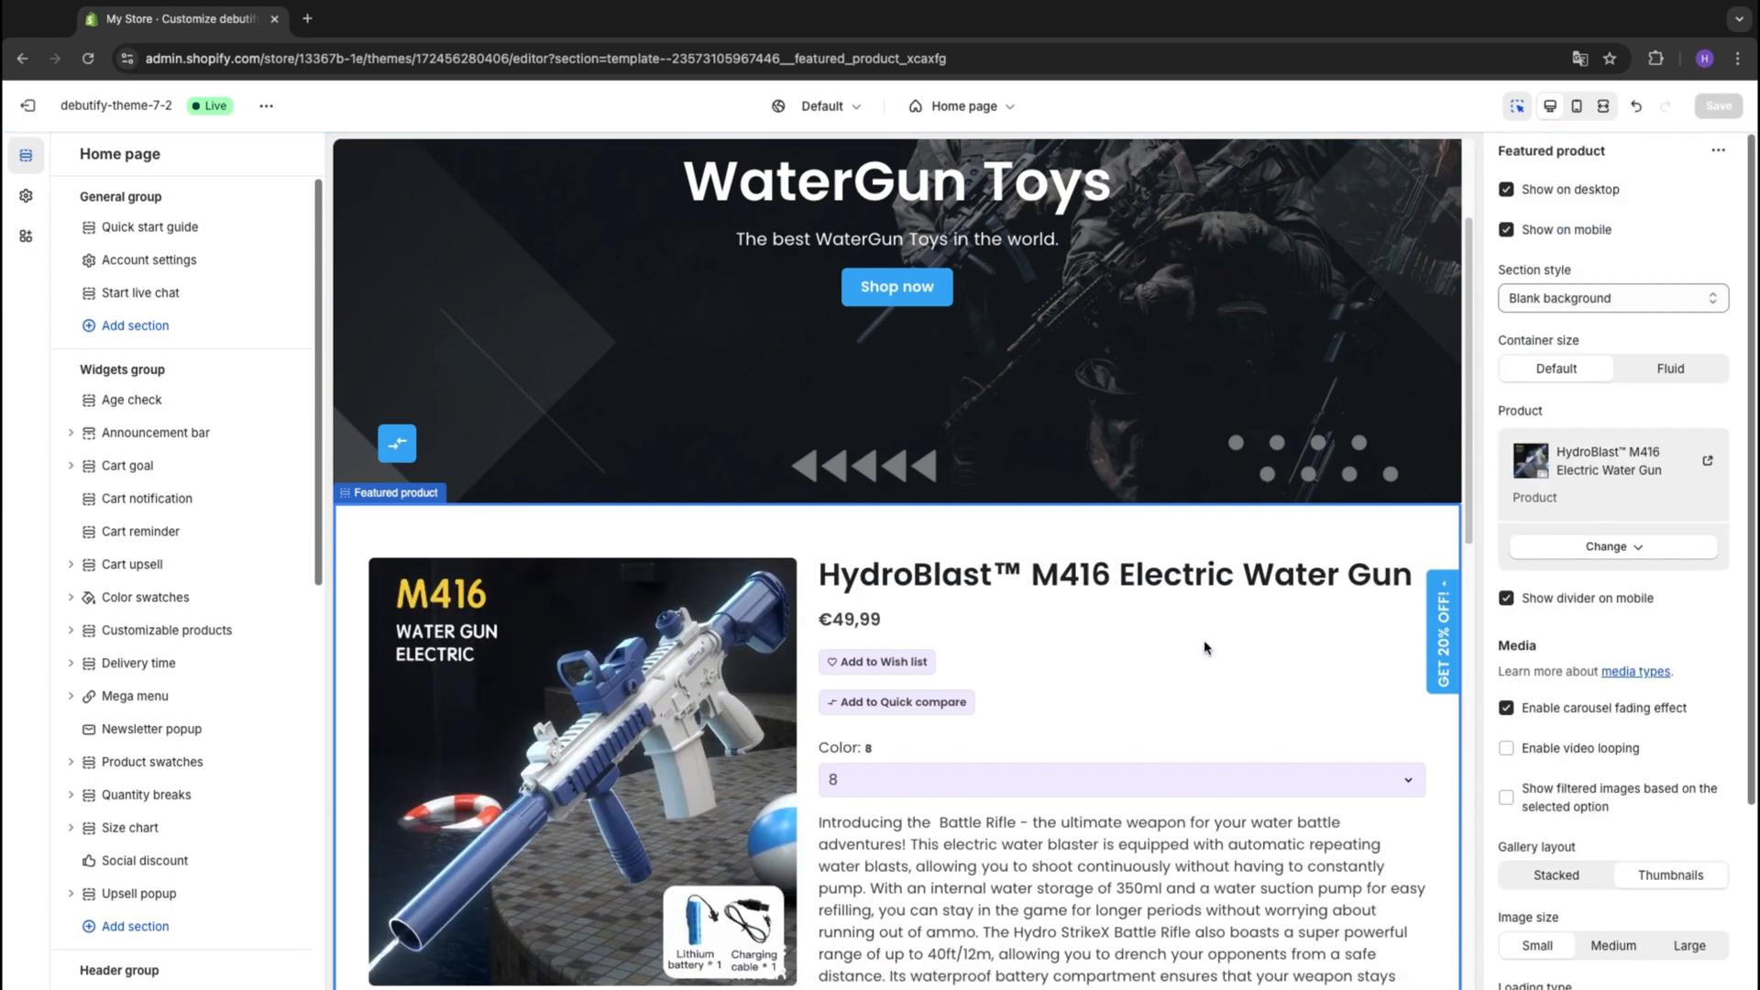
Remove the Variant picker and Description blocks from the Featured product section
{"action": "scroll", "coordinate": [1204, 620], "scroll_direction": "down", "scroll_amount": 1}
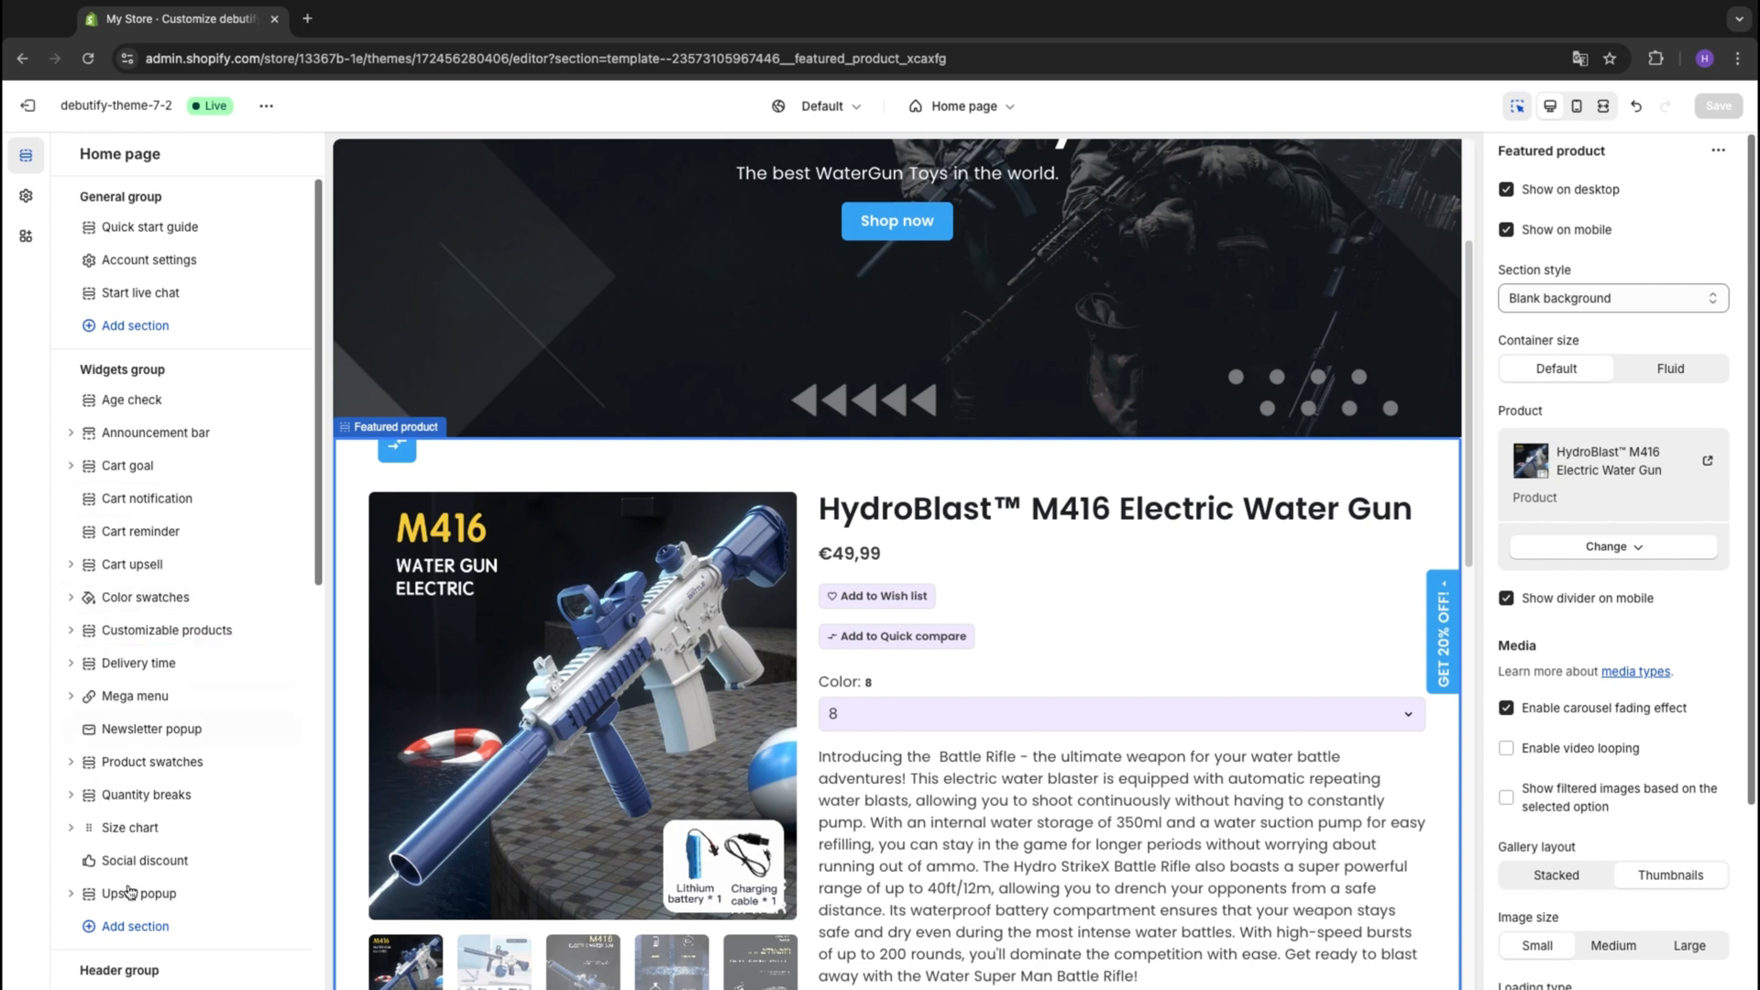
{"action": "scroll", "coordinate": [129, 926], "scroll_direction": "down", "scroll_amount": 1}
{"action": "scroll", "coordinate": [129, 931], "scroll_direction": "down", "scroll_amount": 3}
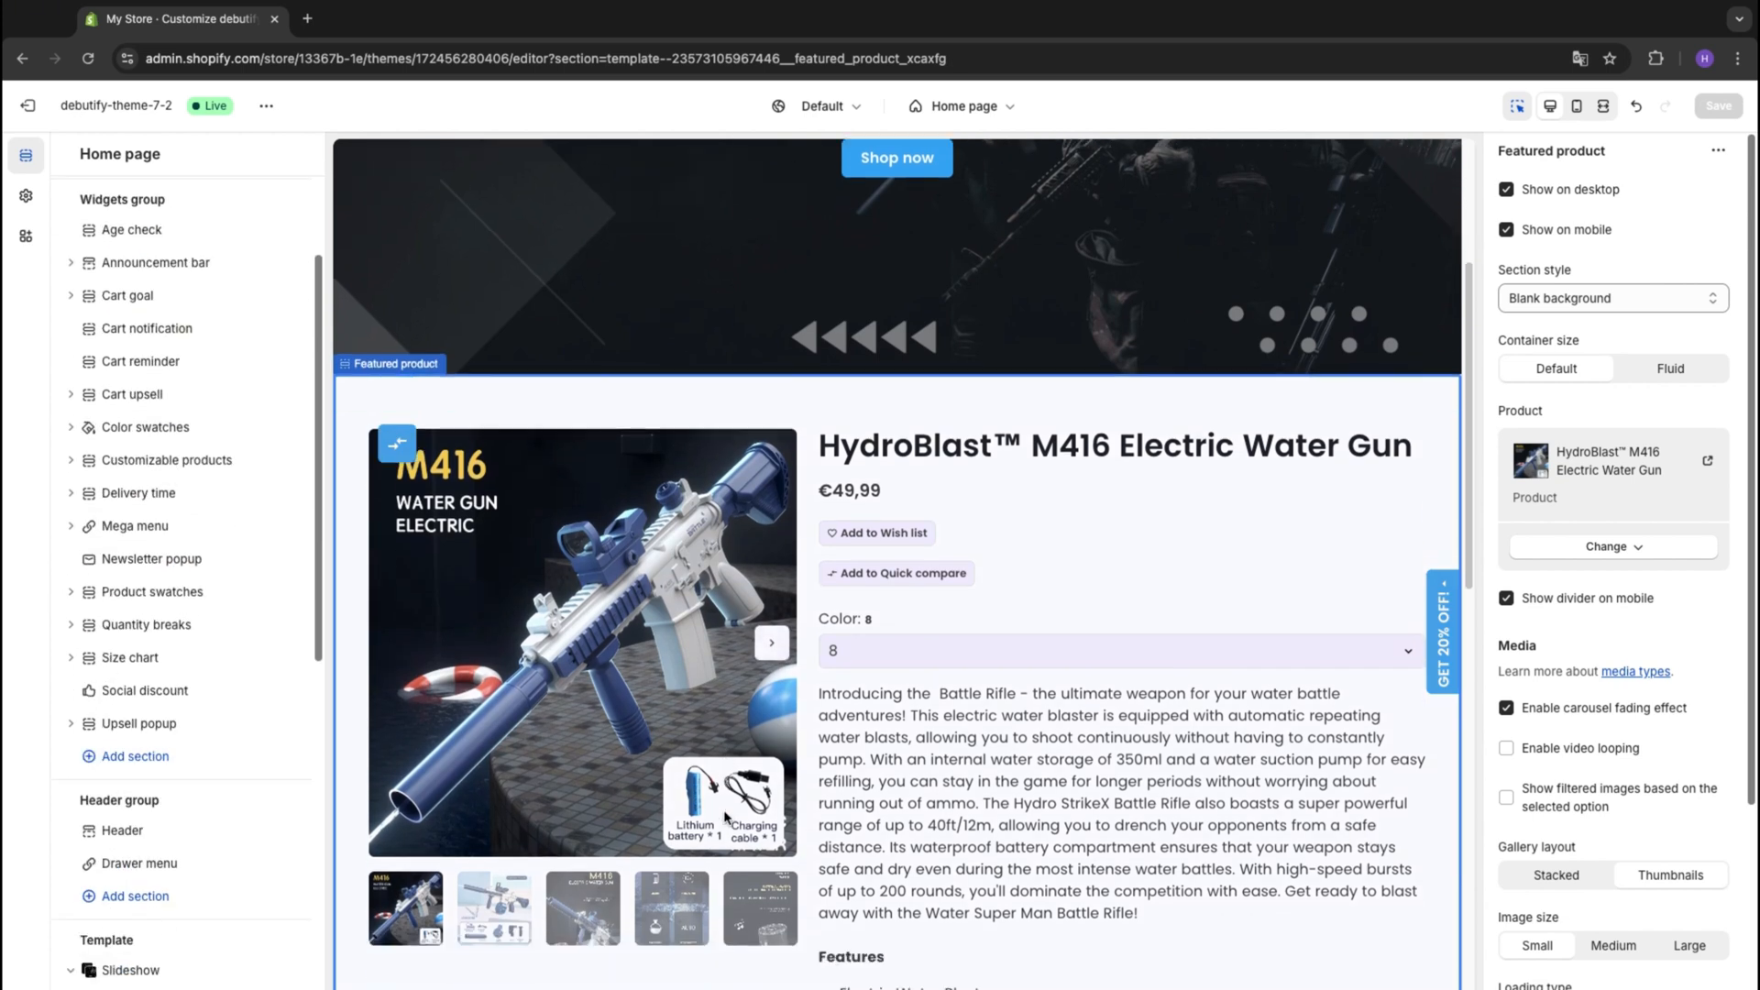
{"action": "scroll", "coordinate": [92, 949], "scroll_direction": "down", "scroll_amount": 10}
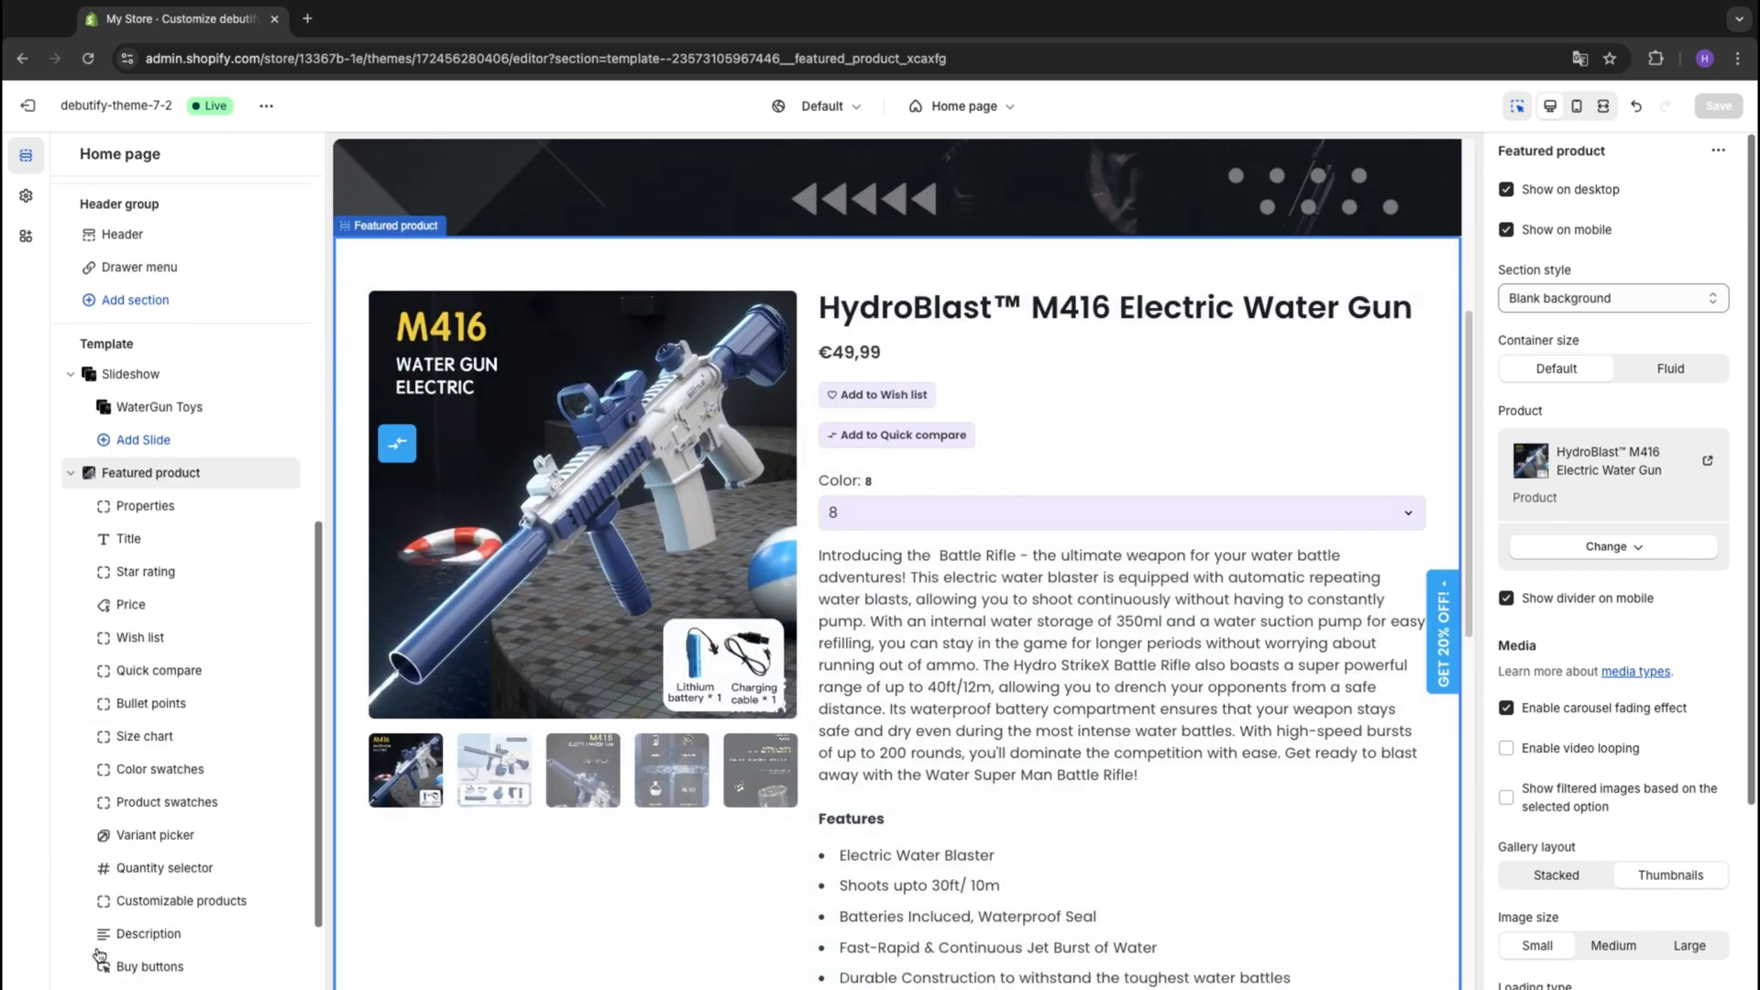
{"action": "scroll", "coordinate": [99, 957], "scroll_direction": "down", "scroll_amount": 3}
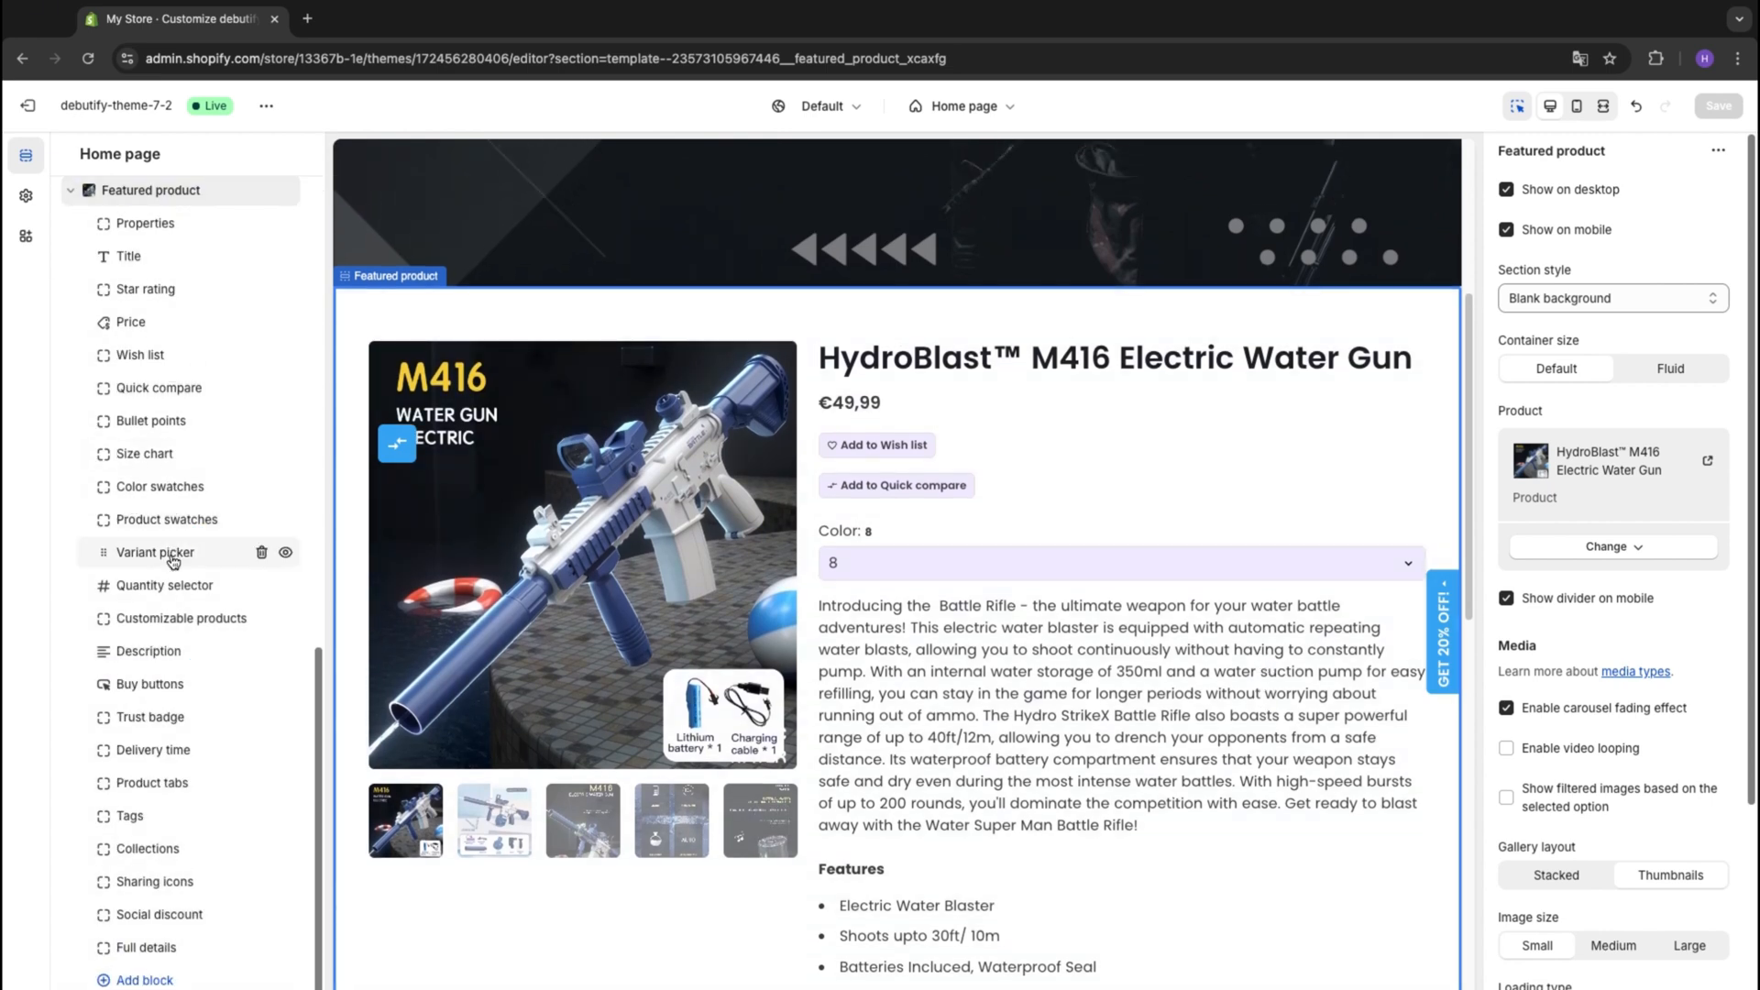
{"action": "left_click", "coordinate": [230, 555]}
{"action": "left_click", "coordinate": [262, 553]}
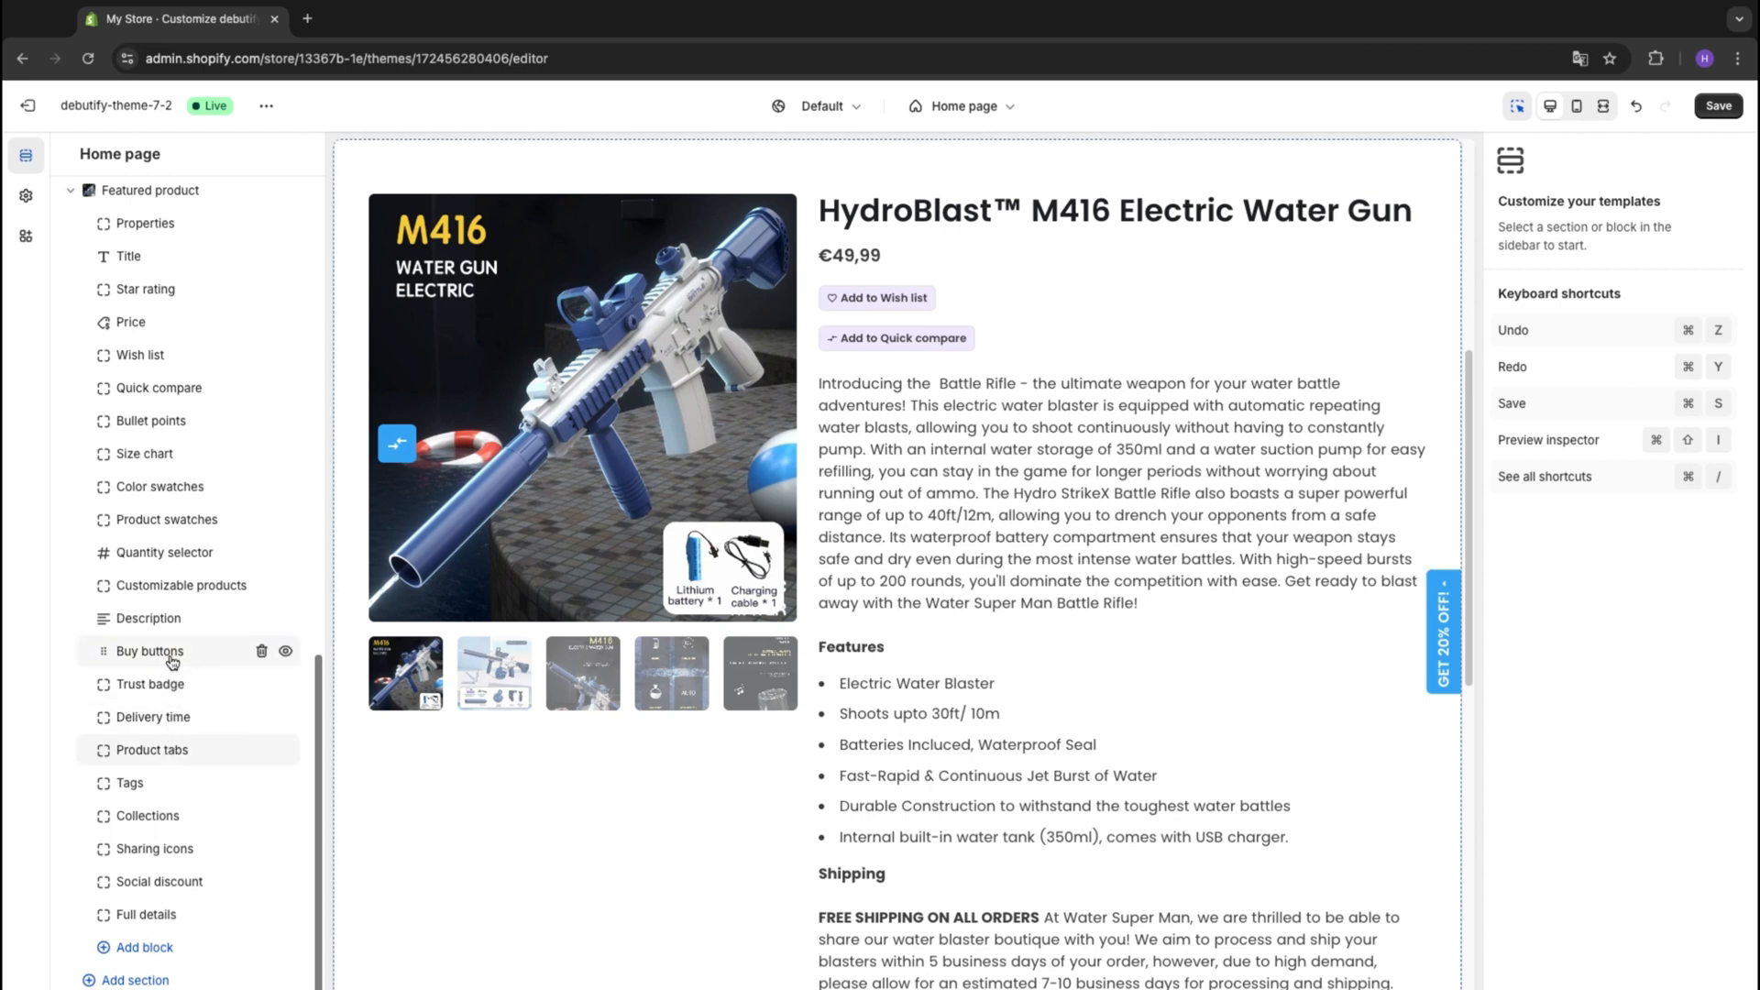
{"action": "left_click", "coordinate": [165, 627]}
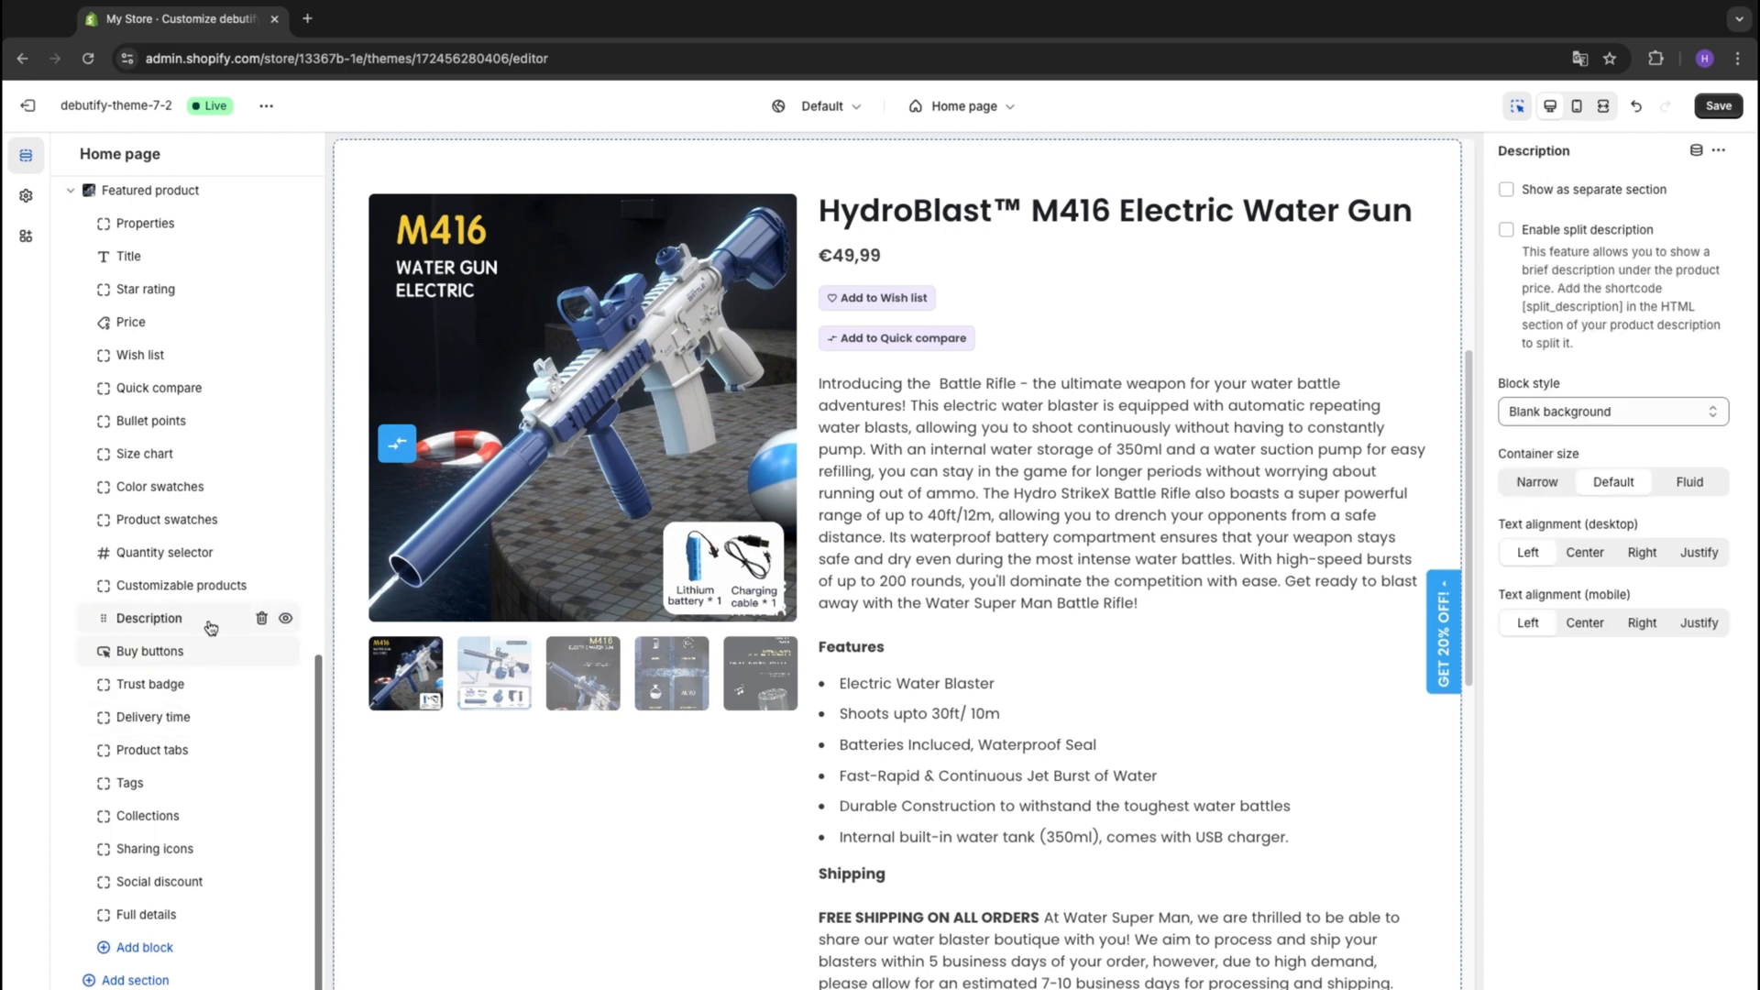
{"action": "left_click", "coordinate": [259, 620]}
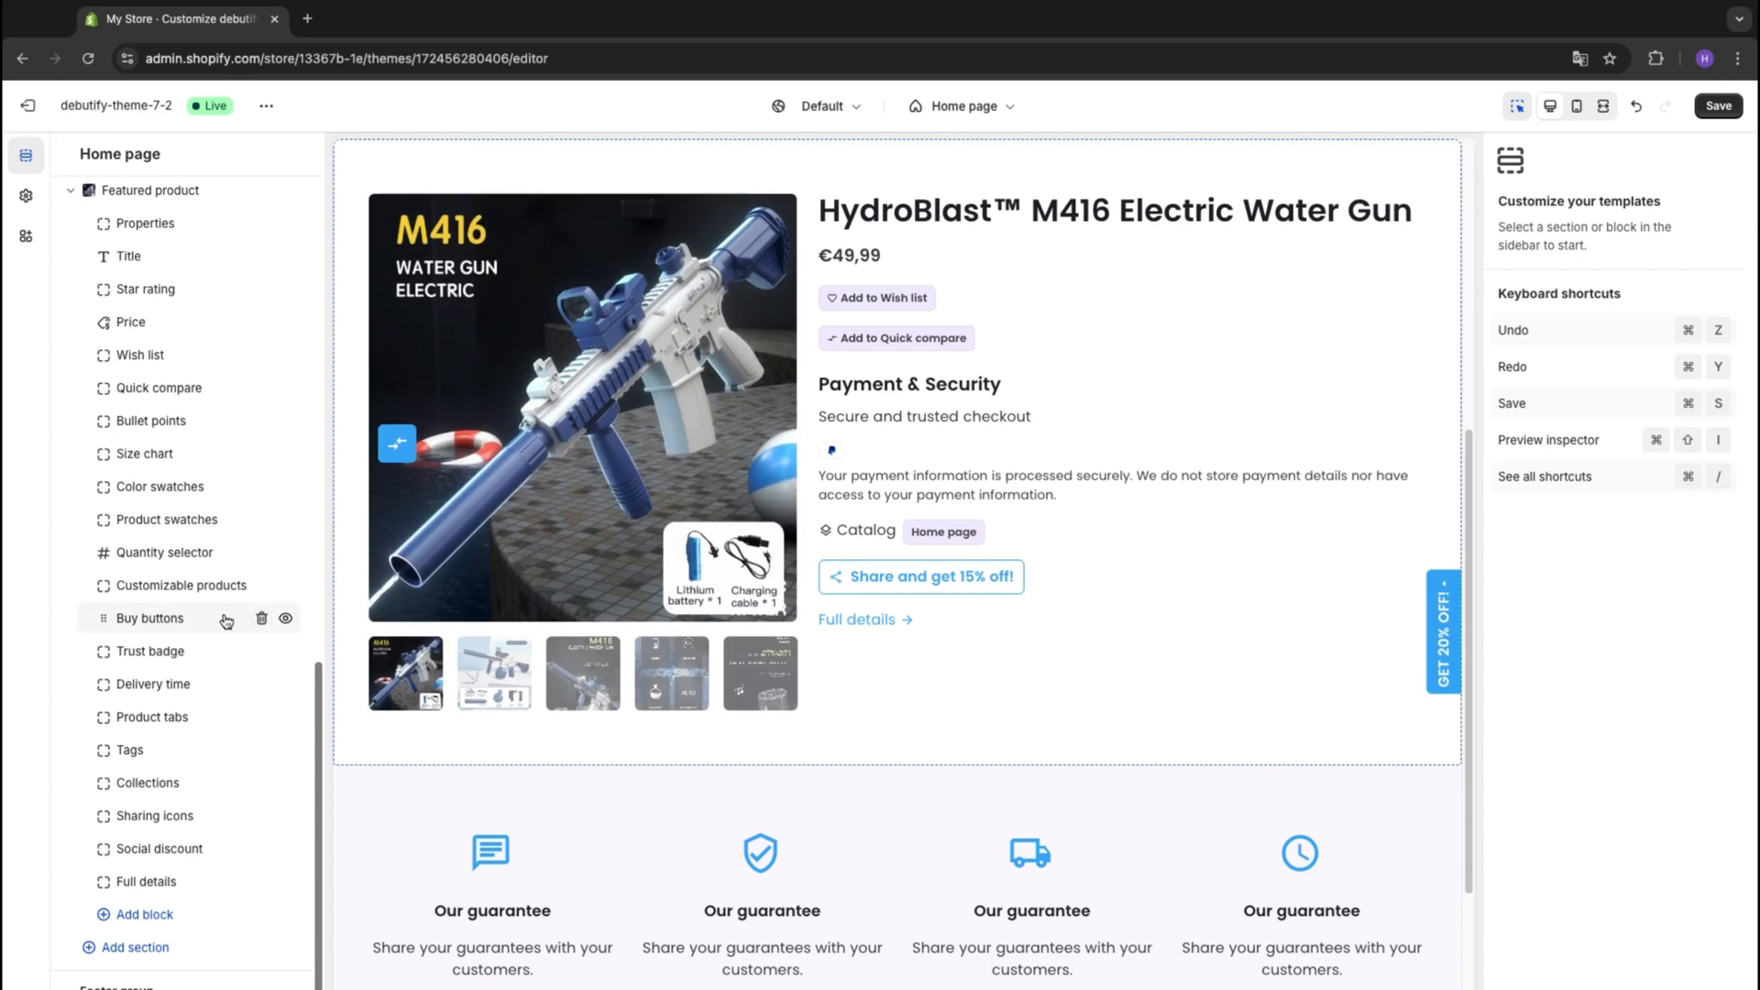
{"action": "left_click", "coordinate": [152, 627]}
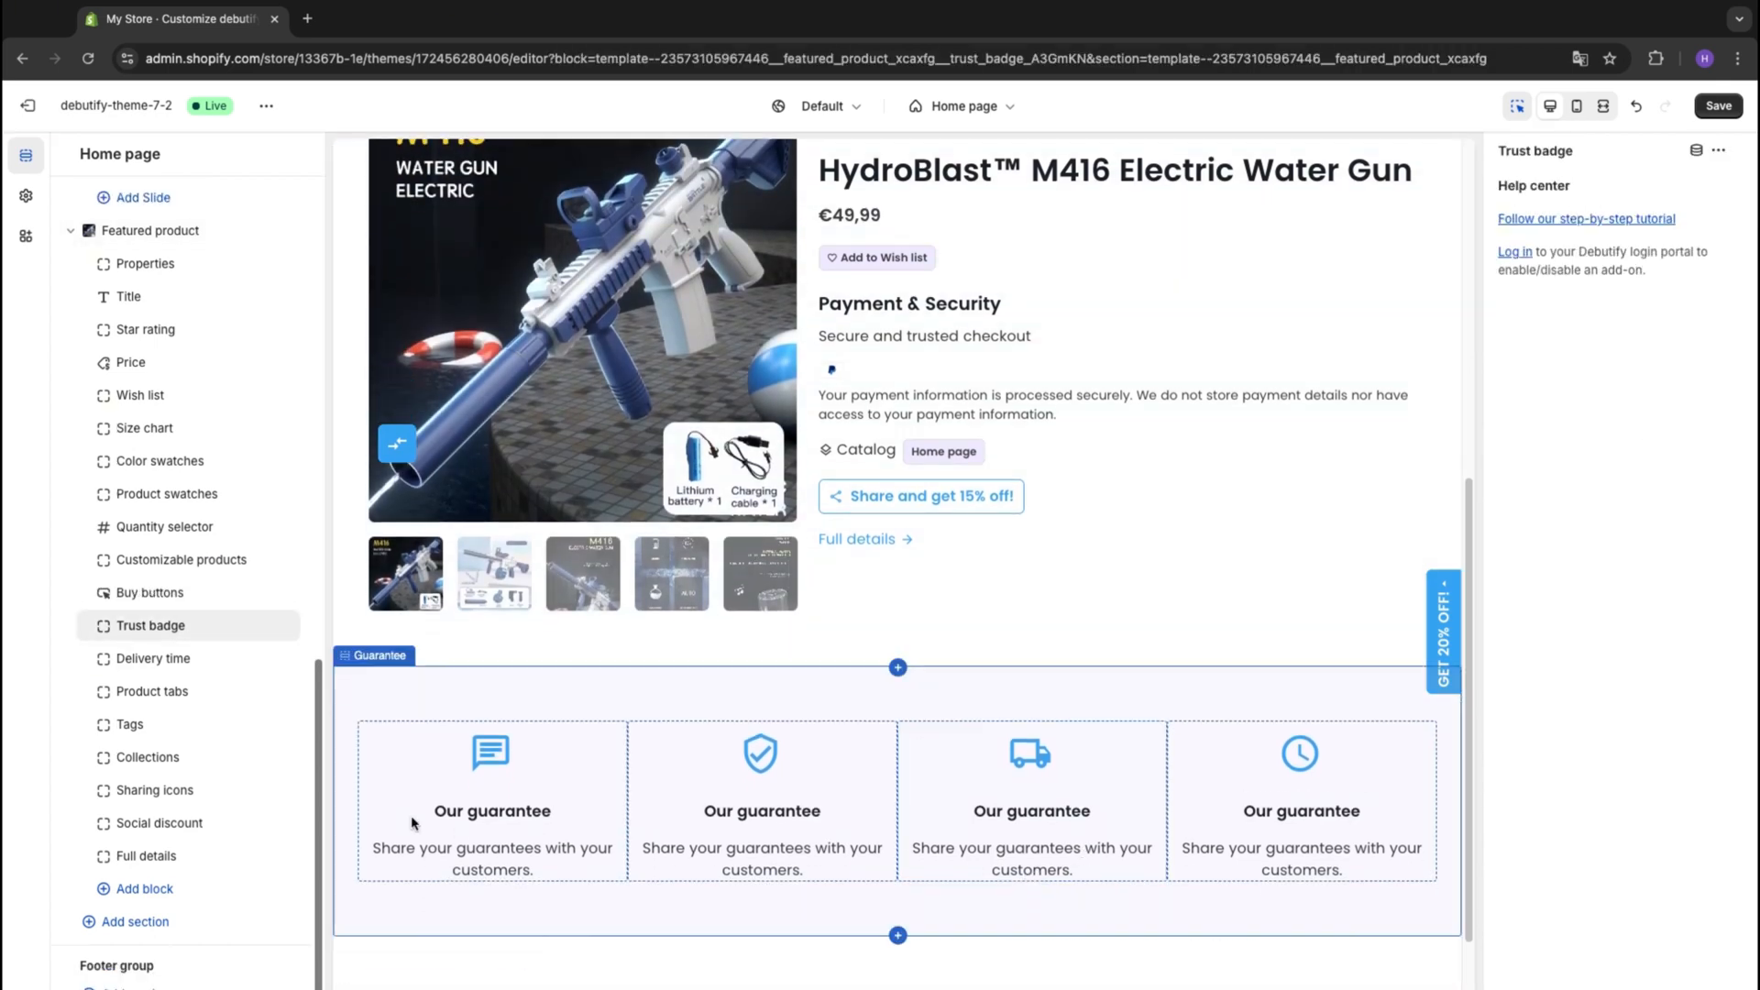
Add an Image with text section below the Featured product section
{"action": "scroll", "coordinate": [920, 800], "scroll_direction": "down", "scroll_amount": 2}
{"action": "left_click", "coordinate": [119, 922]}
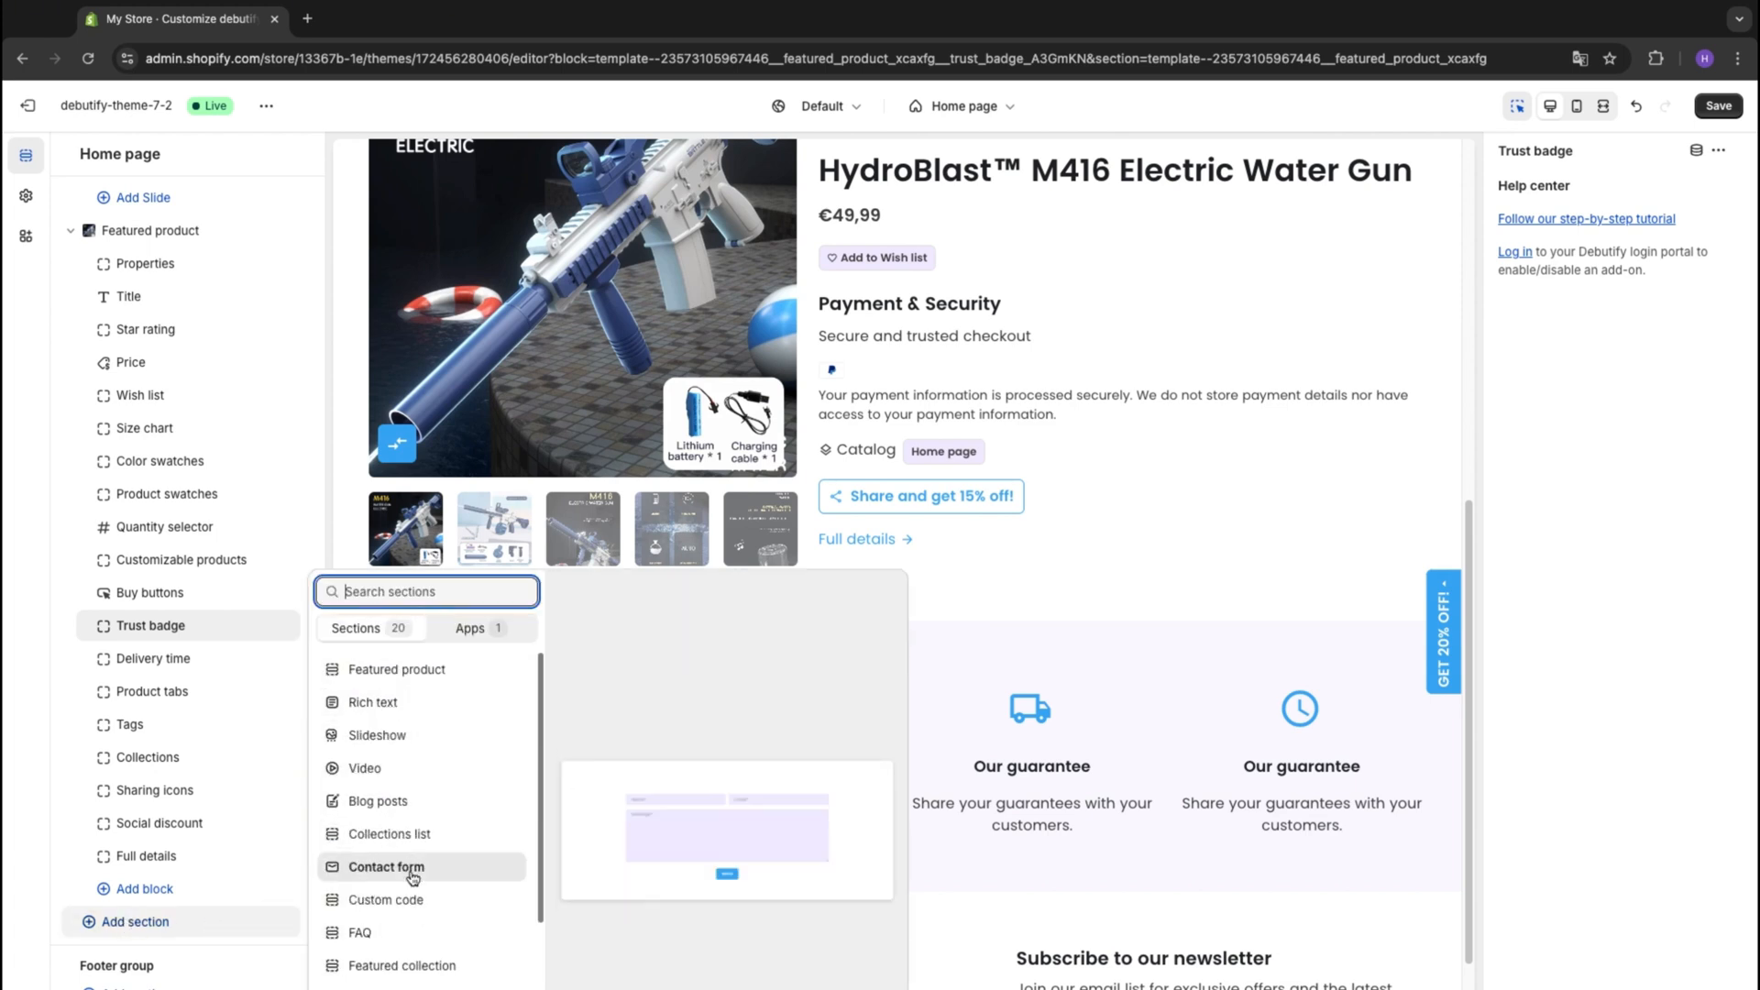
{"action": "scroll", "coordinate": [413, 962], "scroll_direction": "down", "scroll_amount": 2}
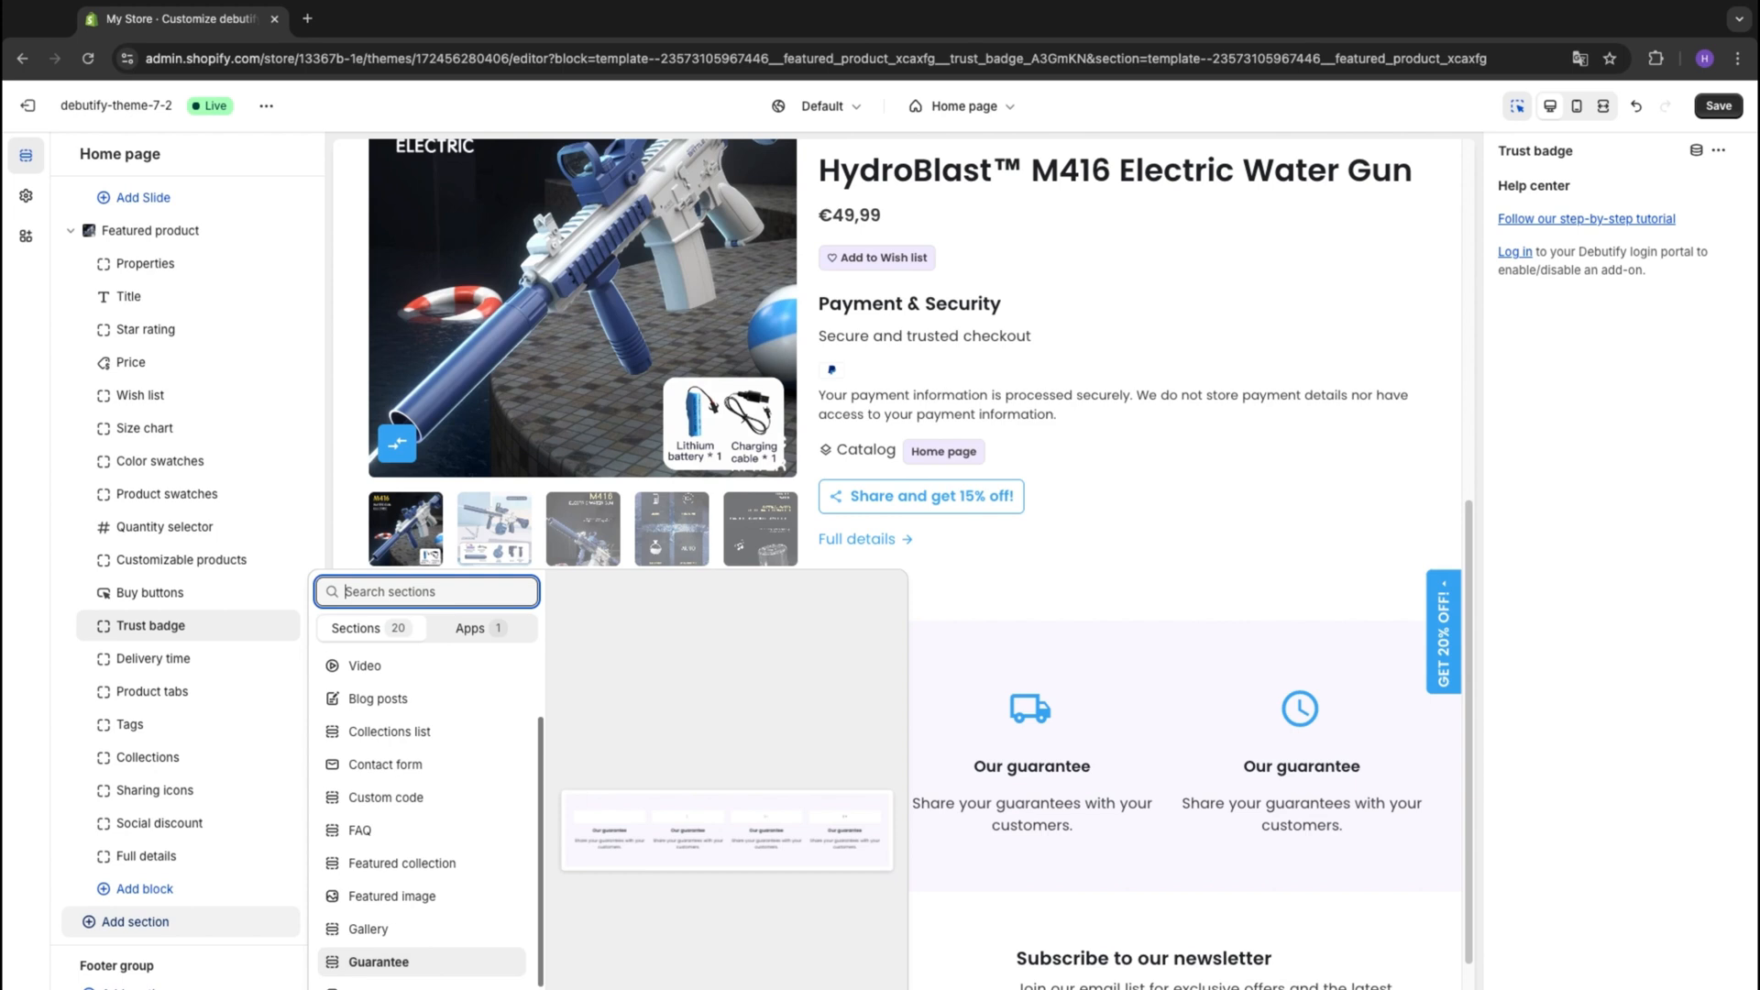
{"action": "scroll", "coordinate": [412, 958], "scroll_direction": "down", "scroll_amount": 3}
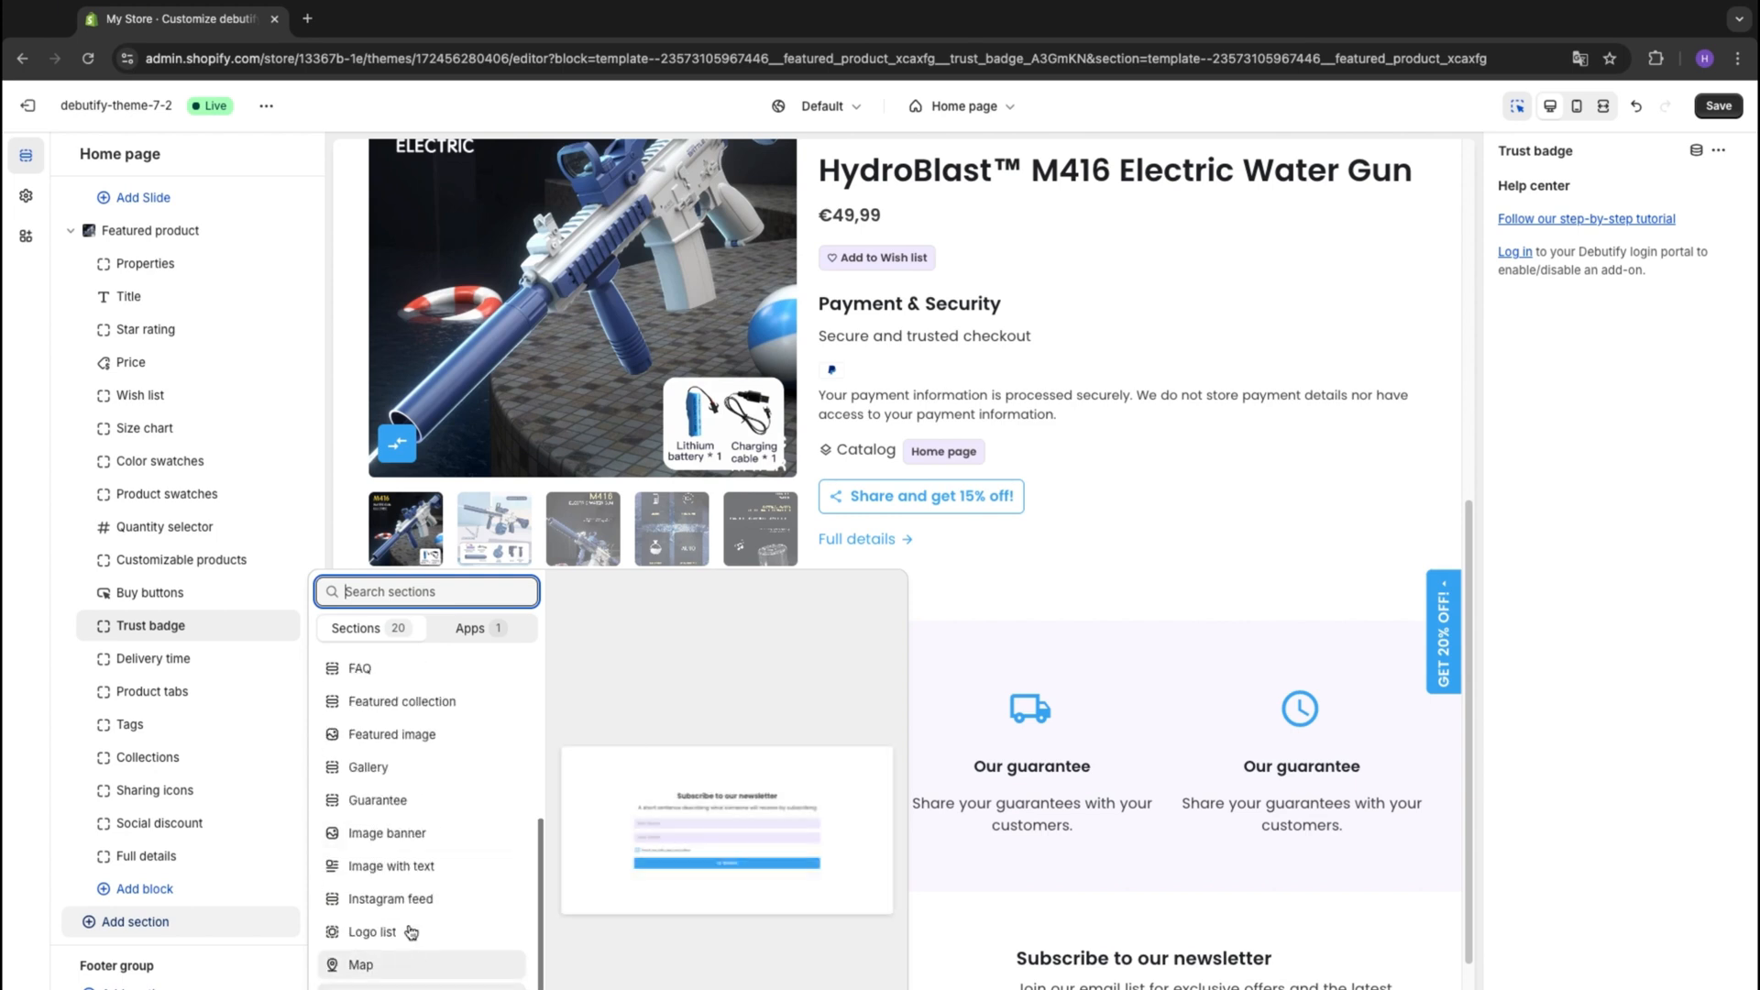
{"action": "left_click", "coordinate": [402, 867]}
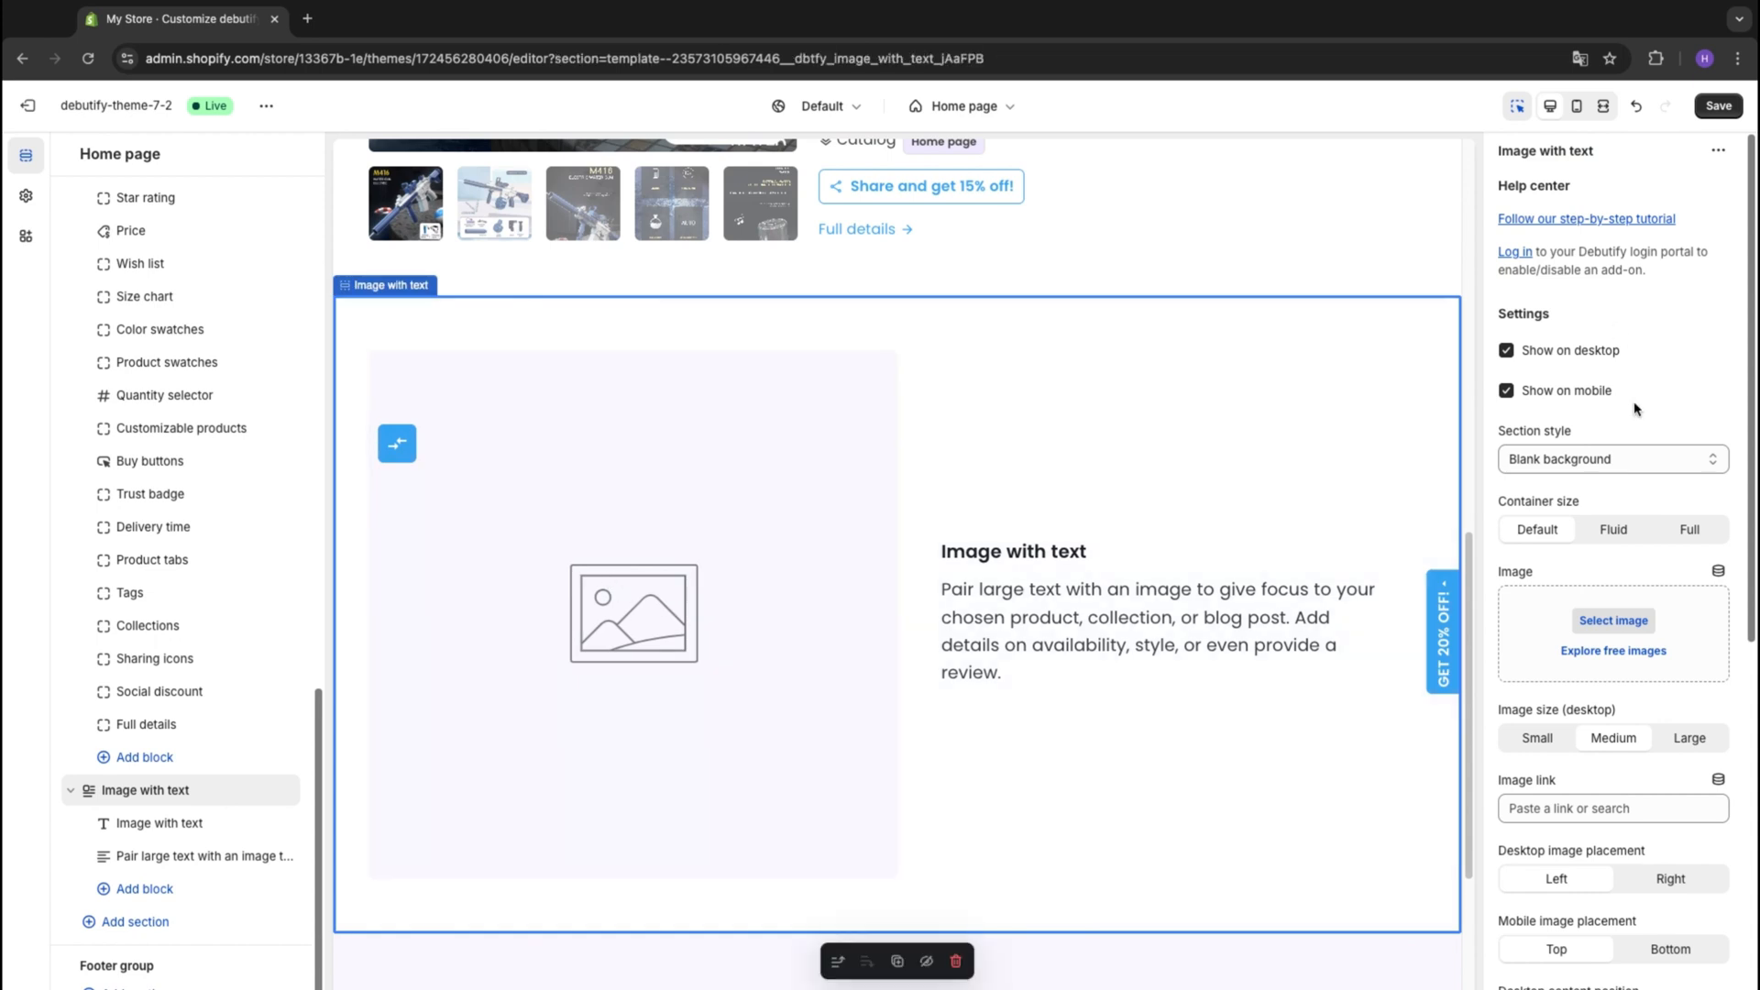
Set the Image with text section's image to the existing blue water gun accessories picture S66b01999ed634d88bb5d35981f74adf9D
{"action": "scroll", "coordinate": [1632, 394], "scroll_direction": "down", "scroll_amount": 3}
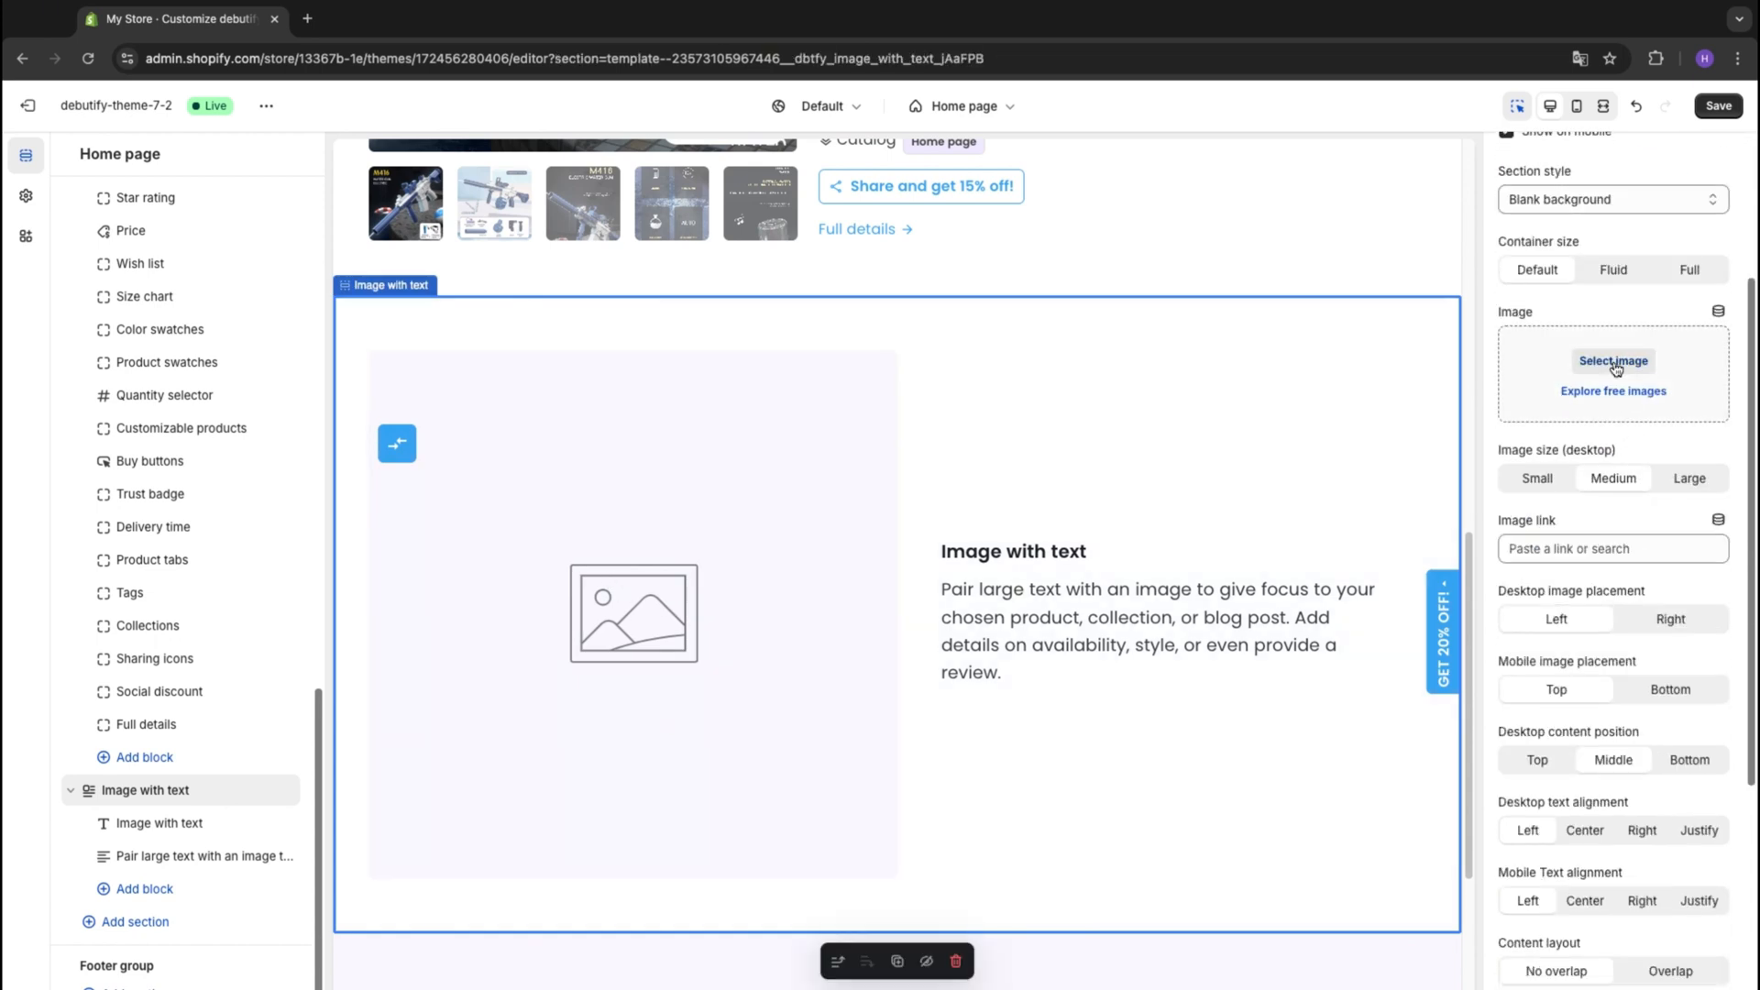
{"action": "left_click", "coordinate": [1616, 368]}
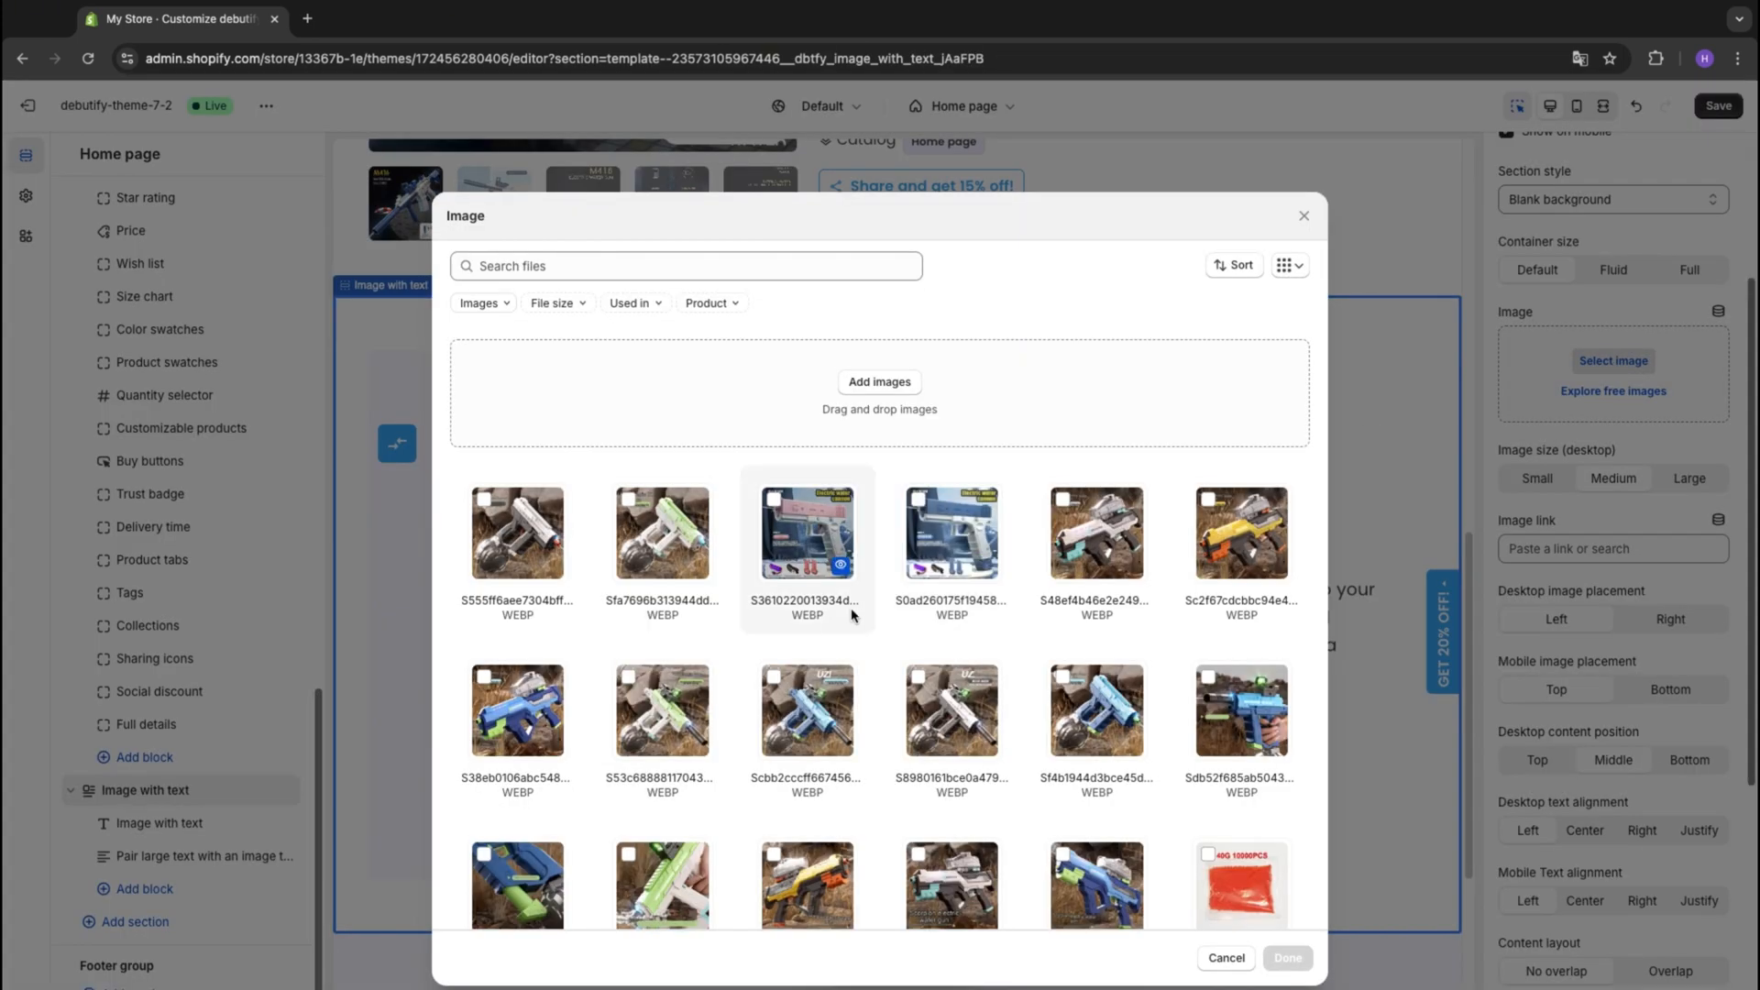
{"action": "scroll", "coordinate": [960, 842], "scroll_direction": "down", "scroll_amount": 5}
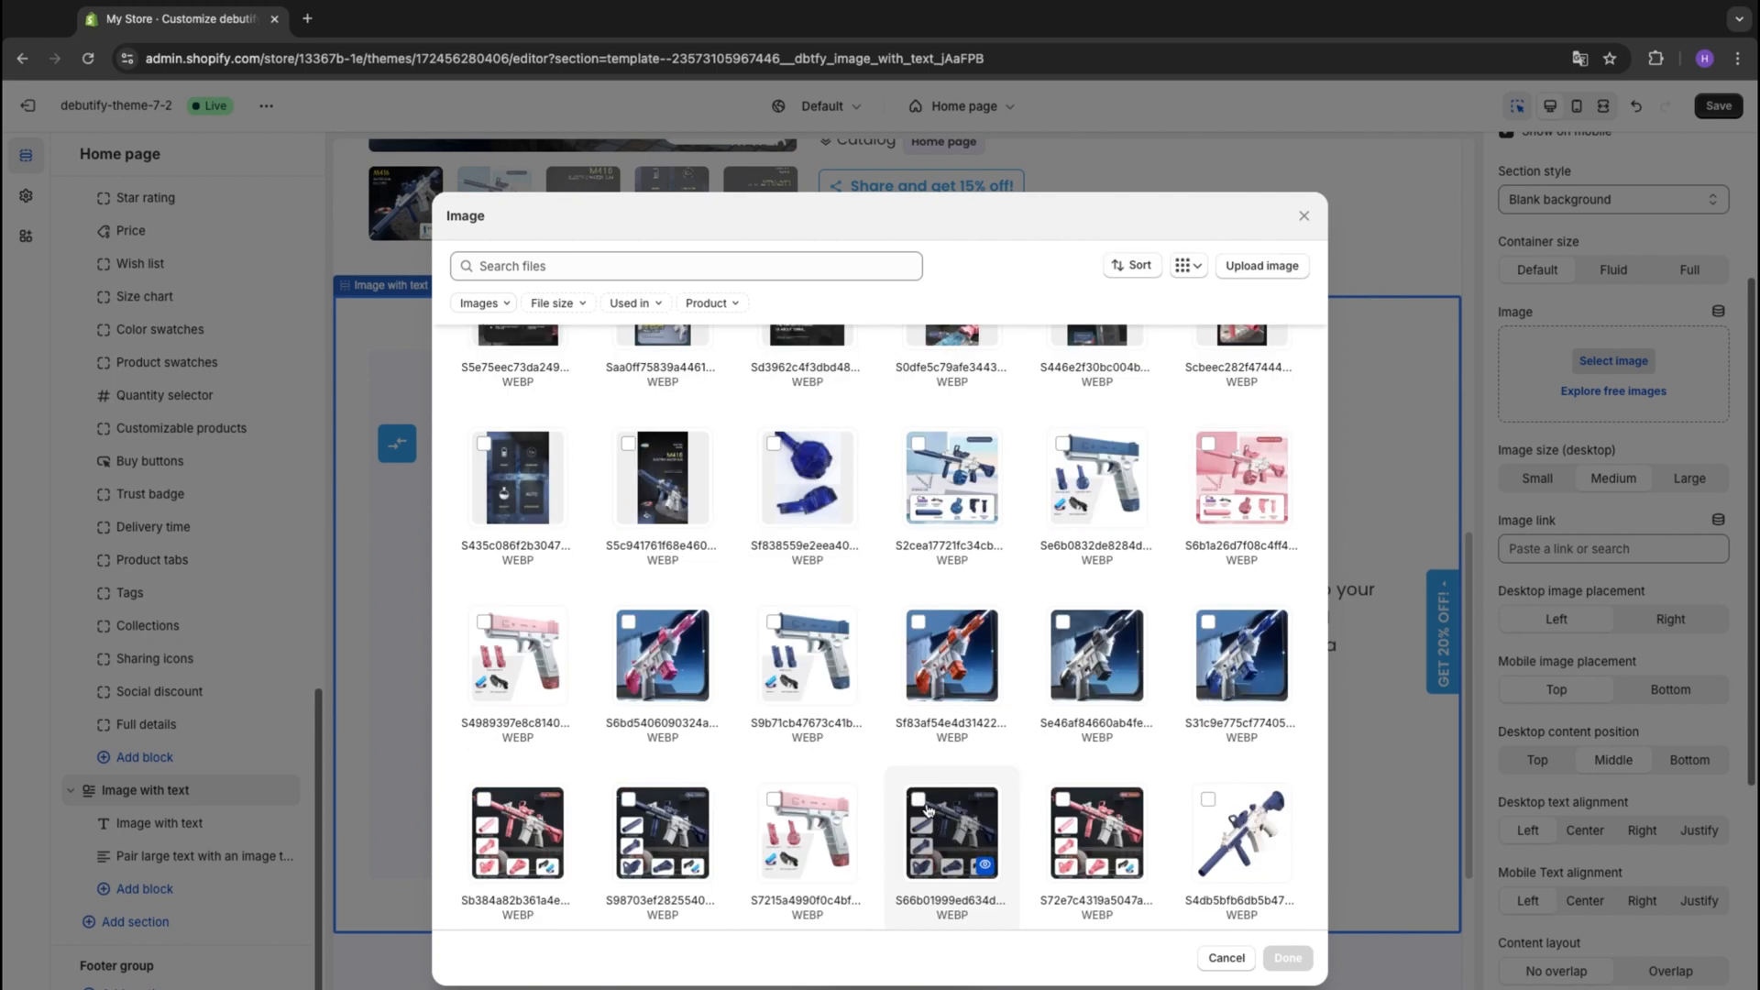
{"action": "left_click", "coordinate": [926, 809]}
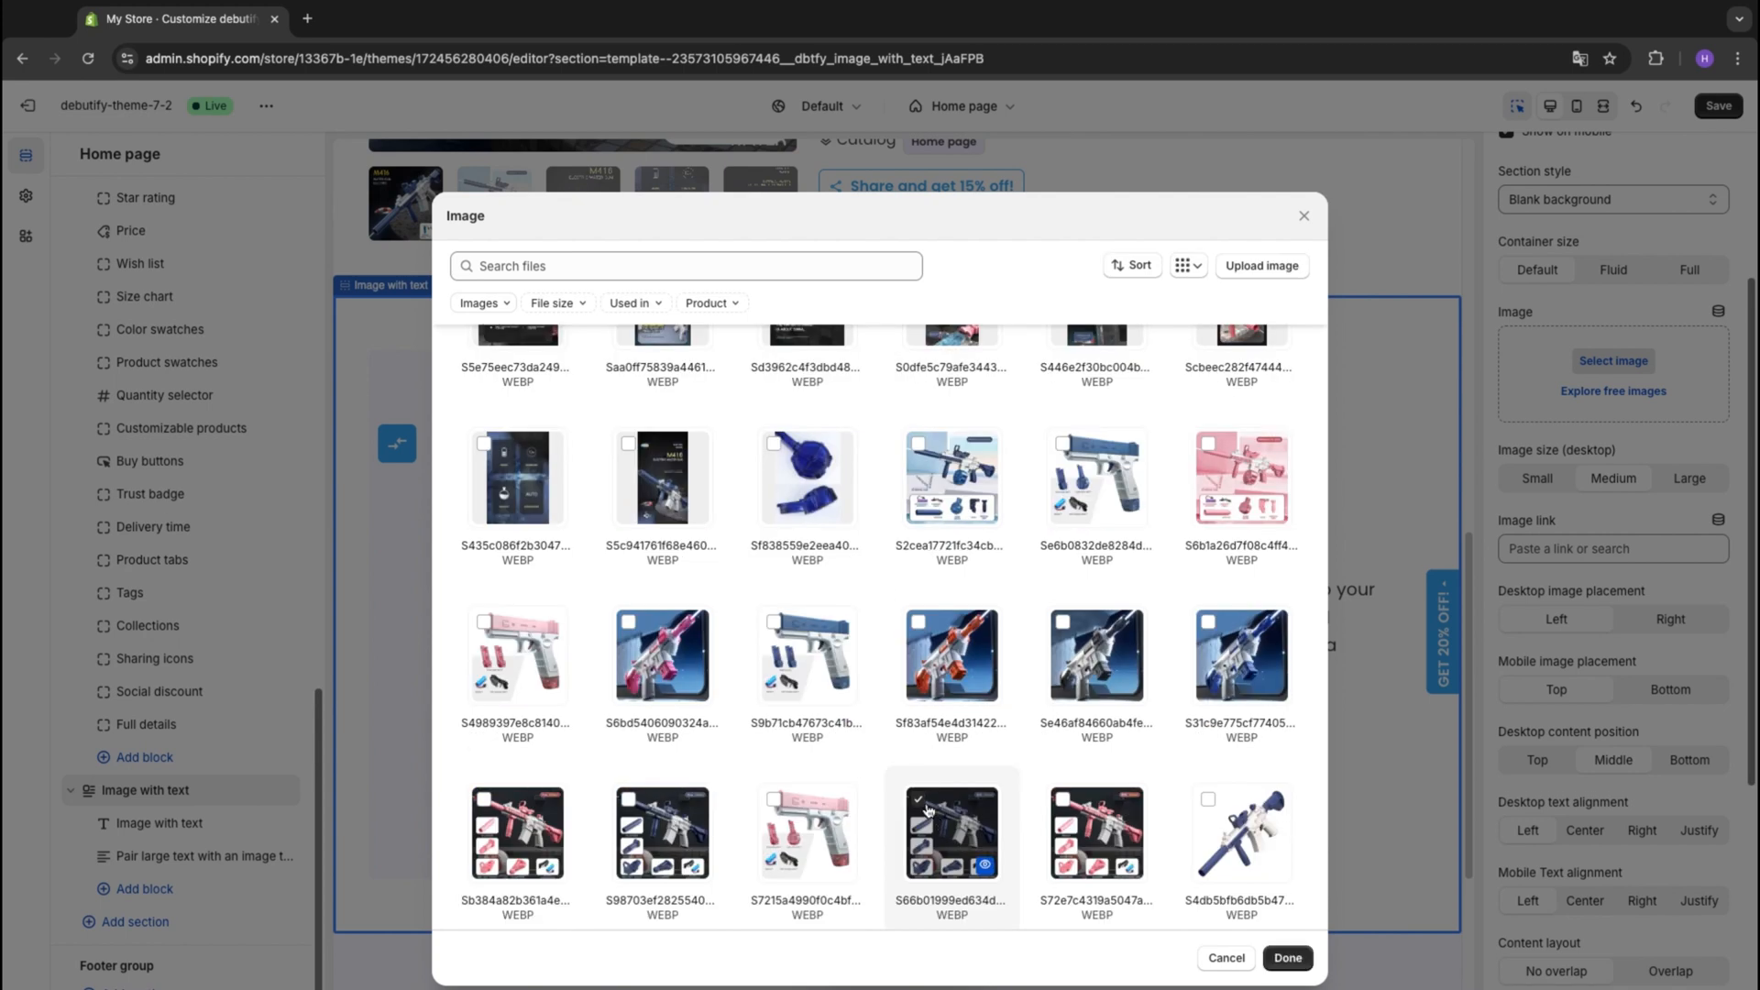
{"action": "left_click", "coordinate": [1278, 957]}
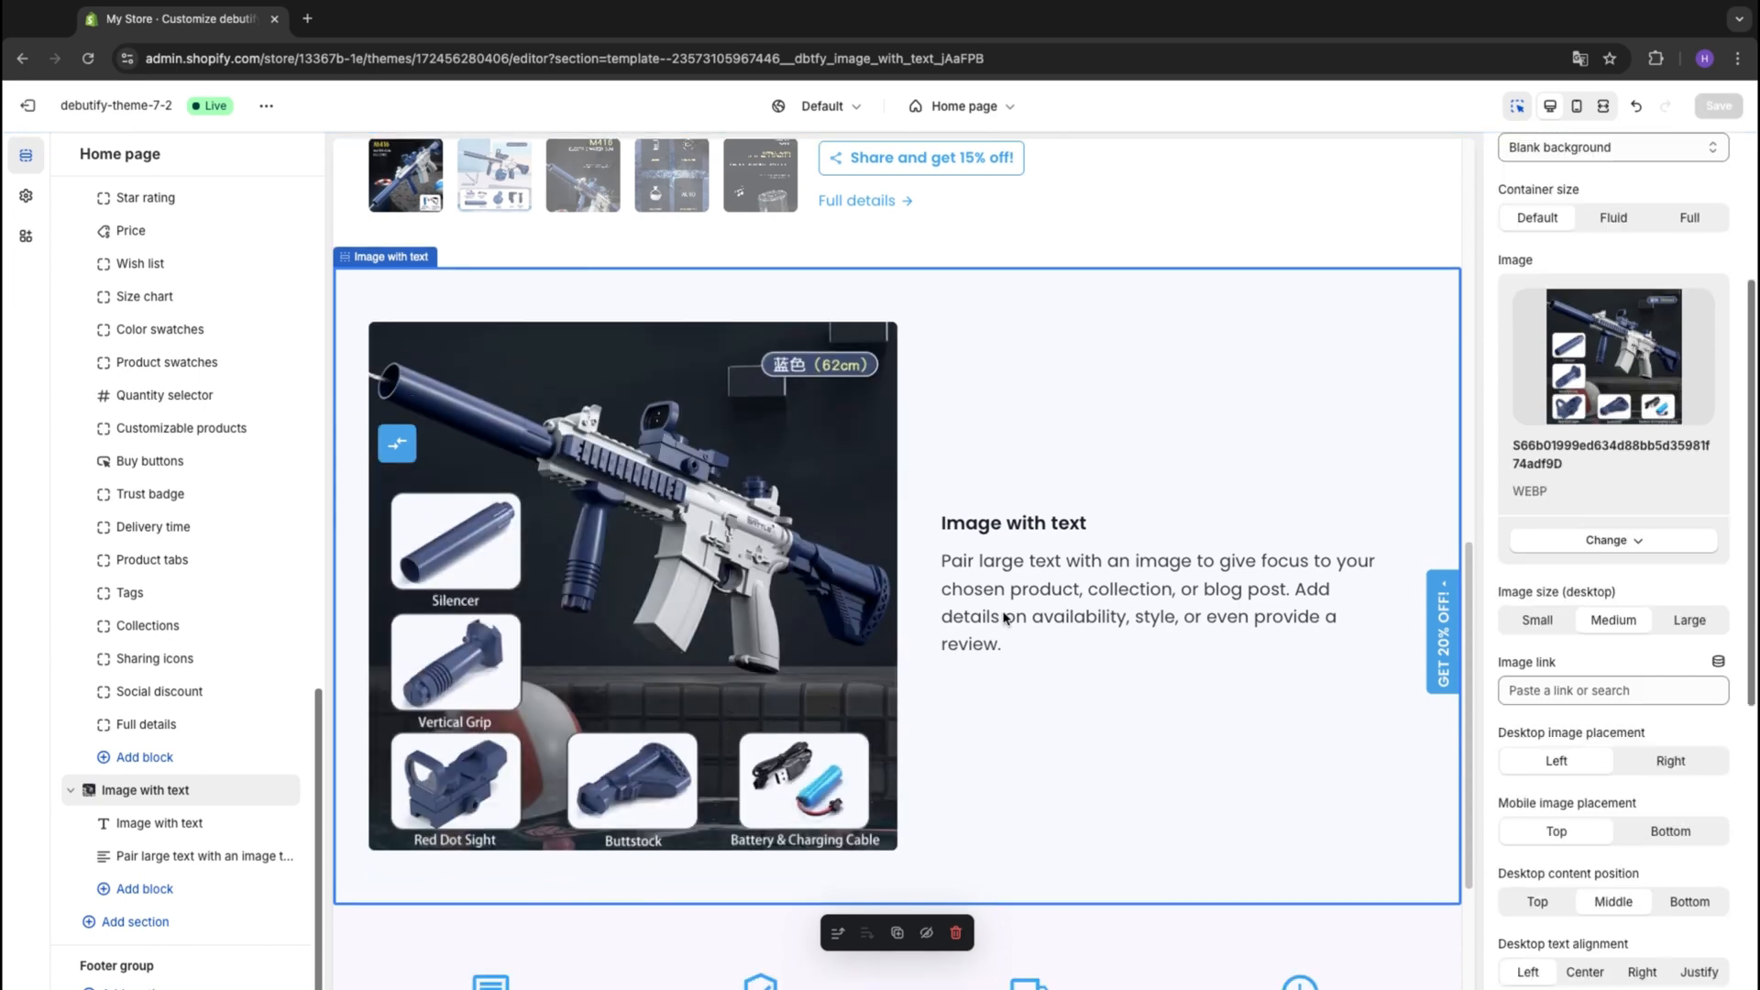
Change the Image with text section's heading to "Accecoires"
{"action": "double_click", "coordinate": [1004, 616]}
{"action": "left_click", "coordinate": [174, 828]}
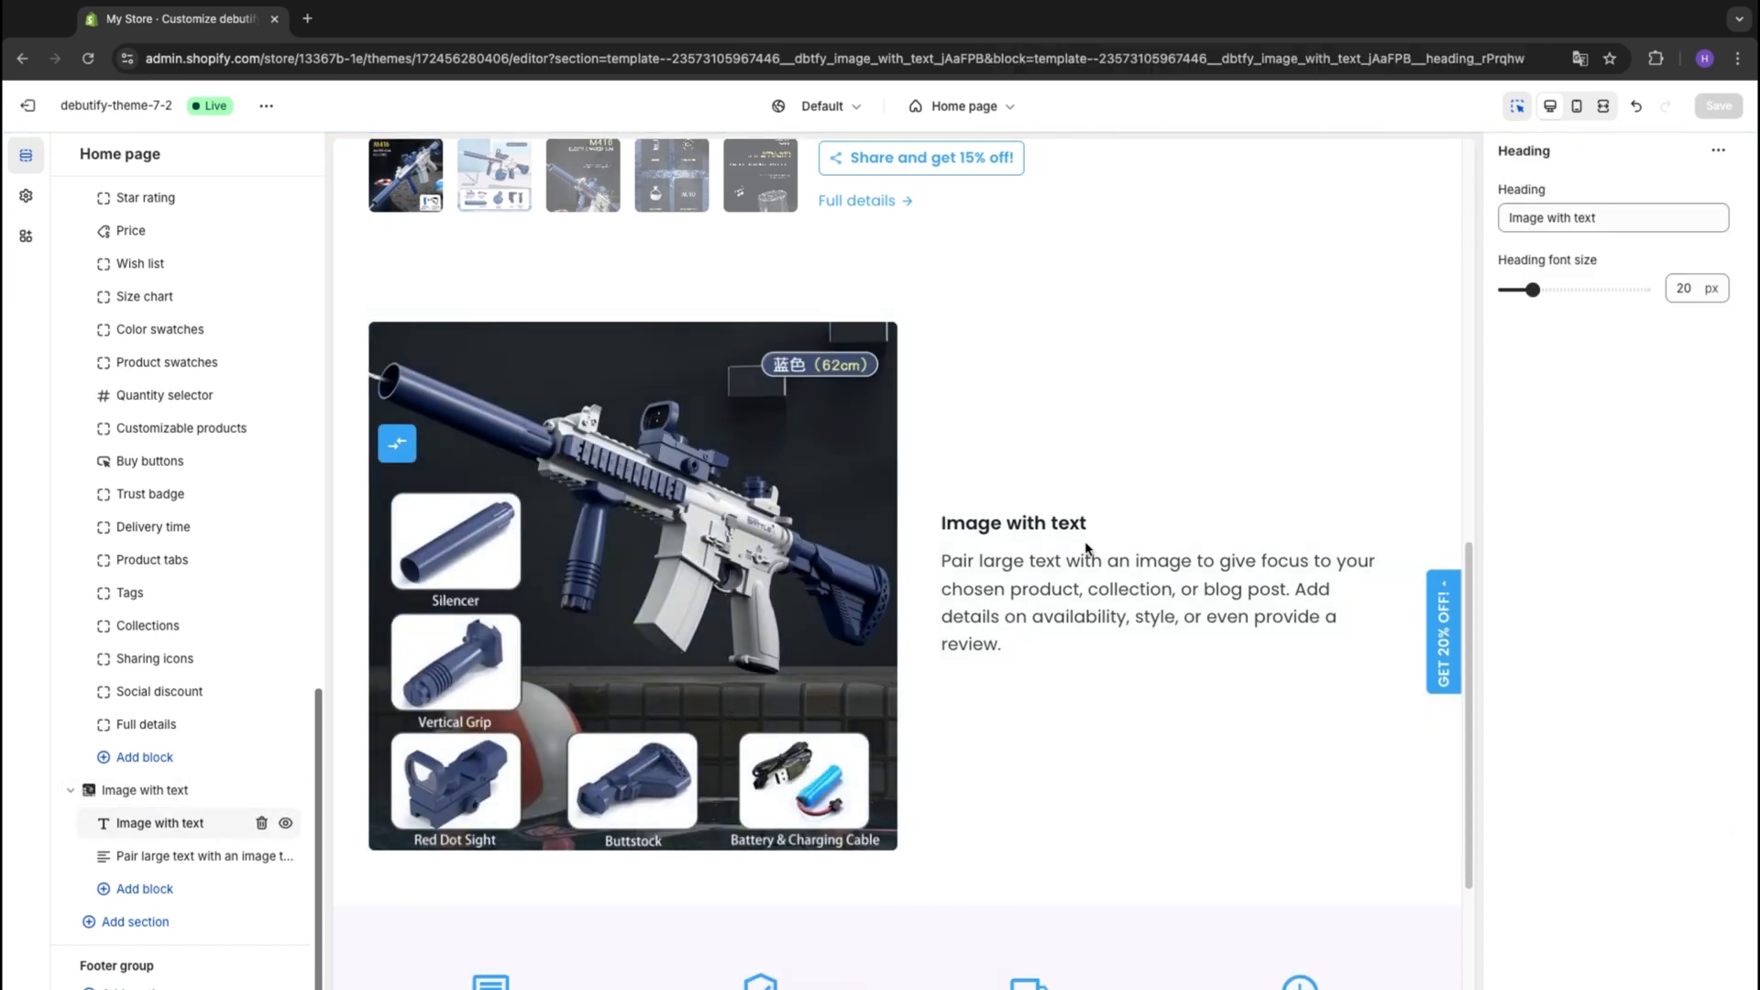
{"action": "left_click", "coordinate": [1605, 215]}
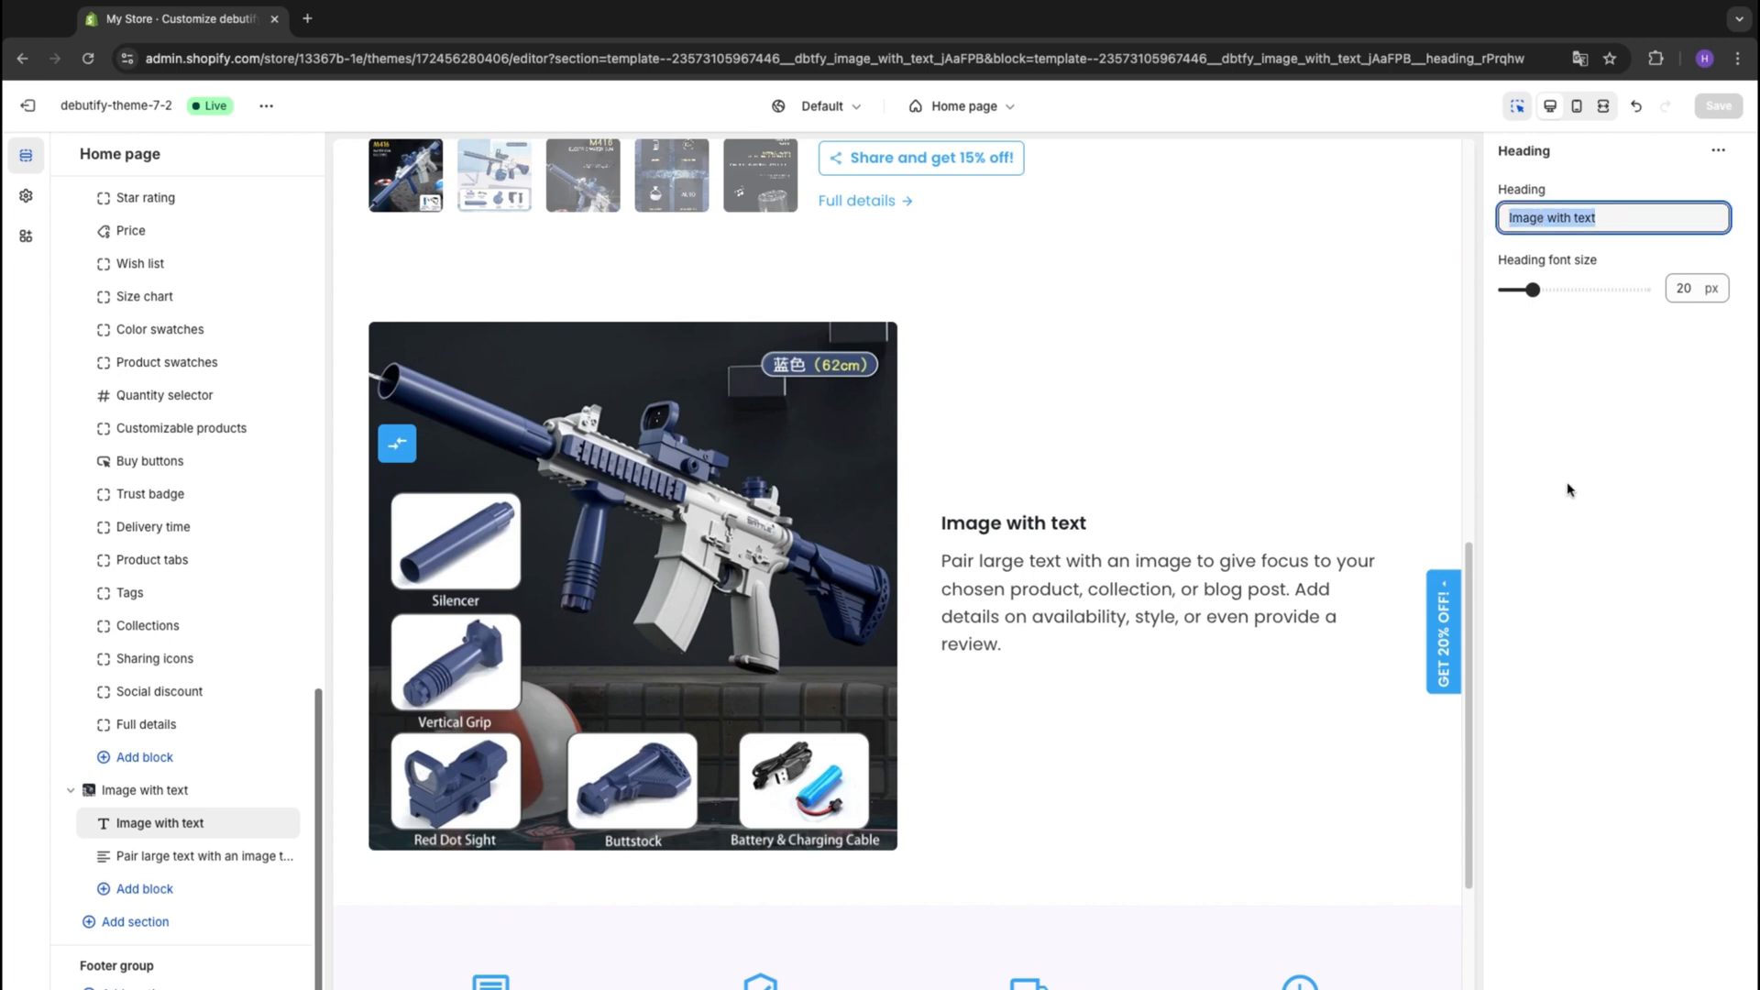
{"action": "key", "text": "BackSpace"}
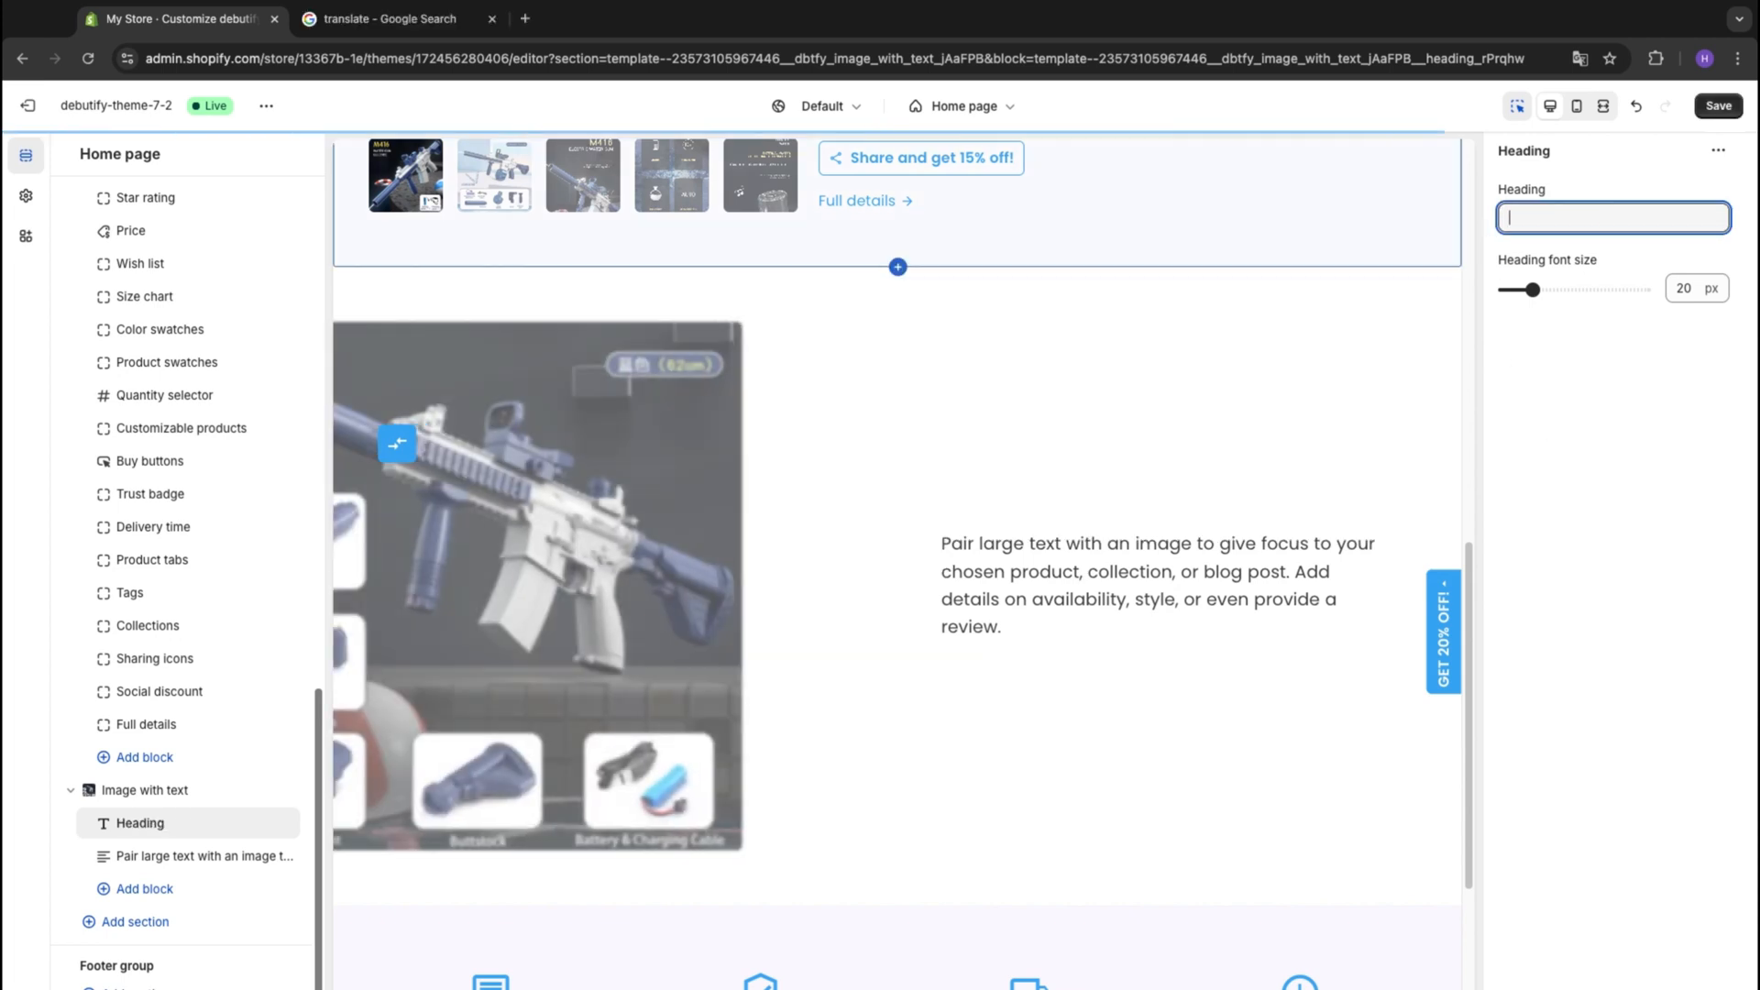
{"action": "type", "text": "Accecoires"}
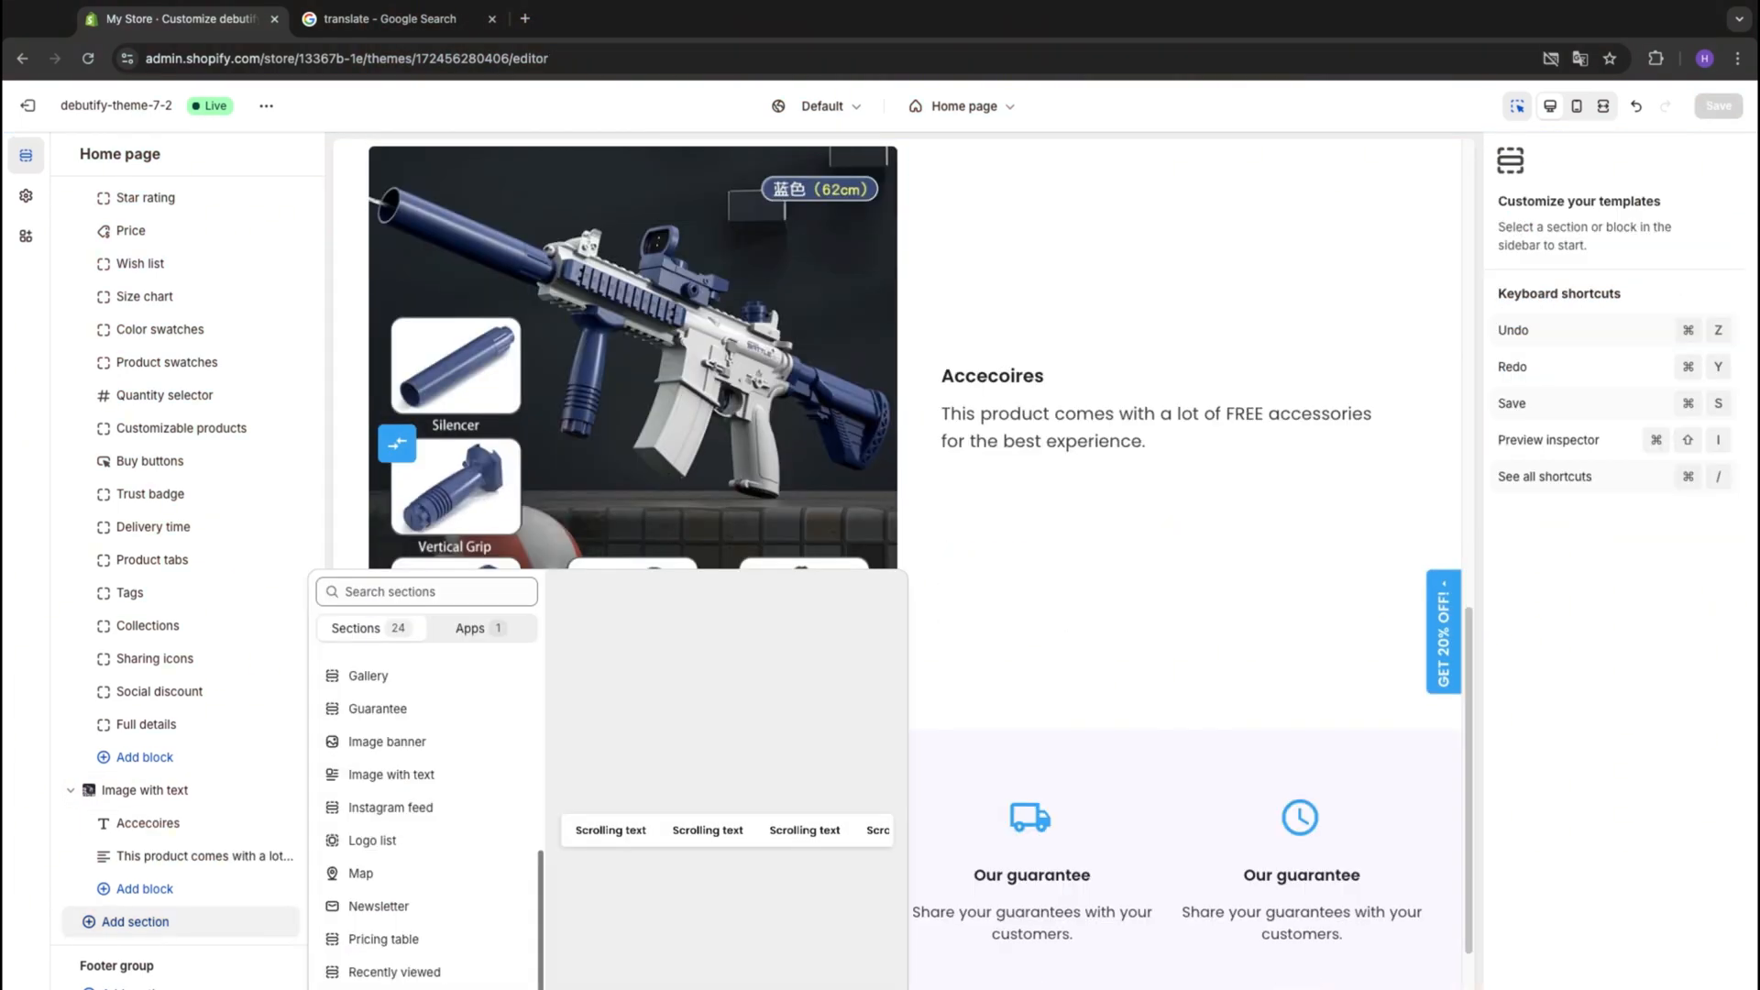
Add a Scrolling banner section below the Image with text section on the home page
{"action": "left_click", "coordinate": [394, 988]}
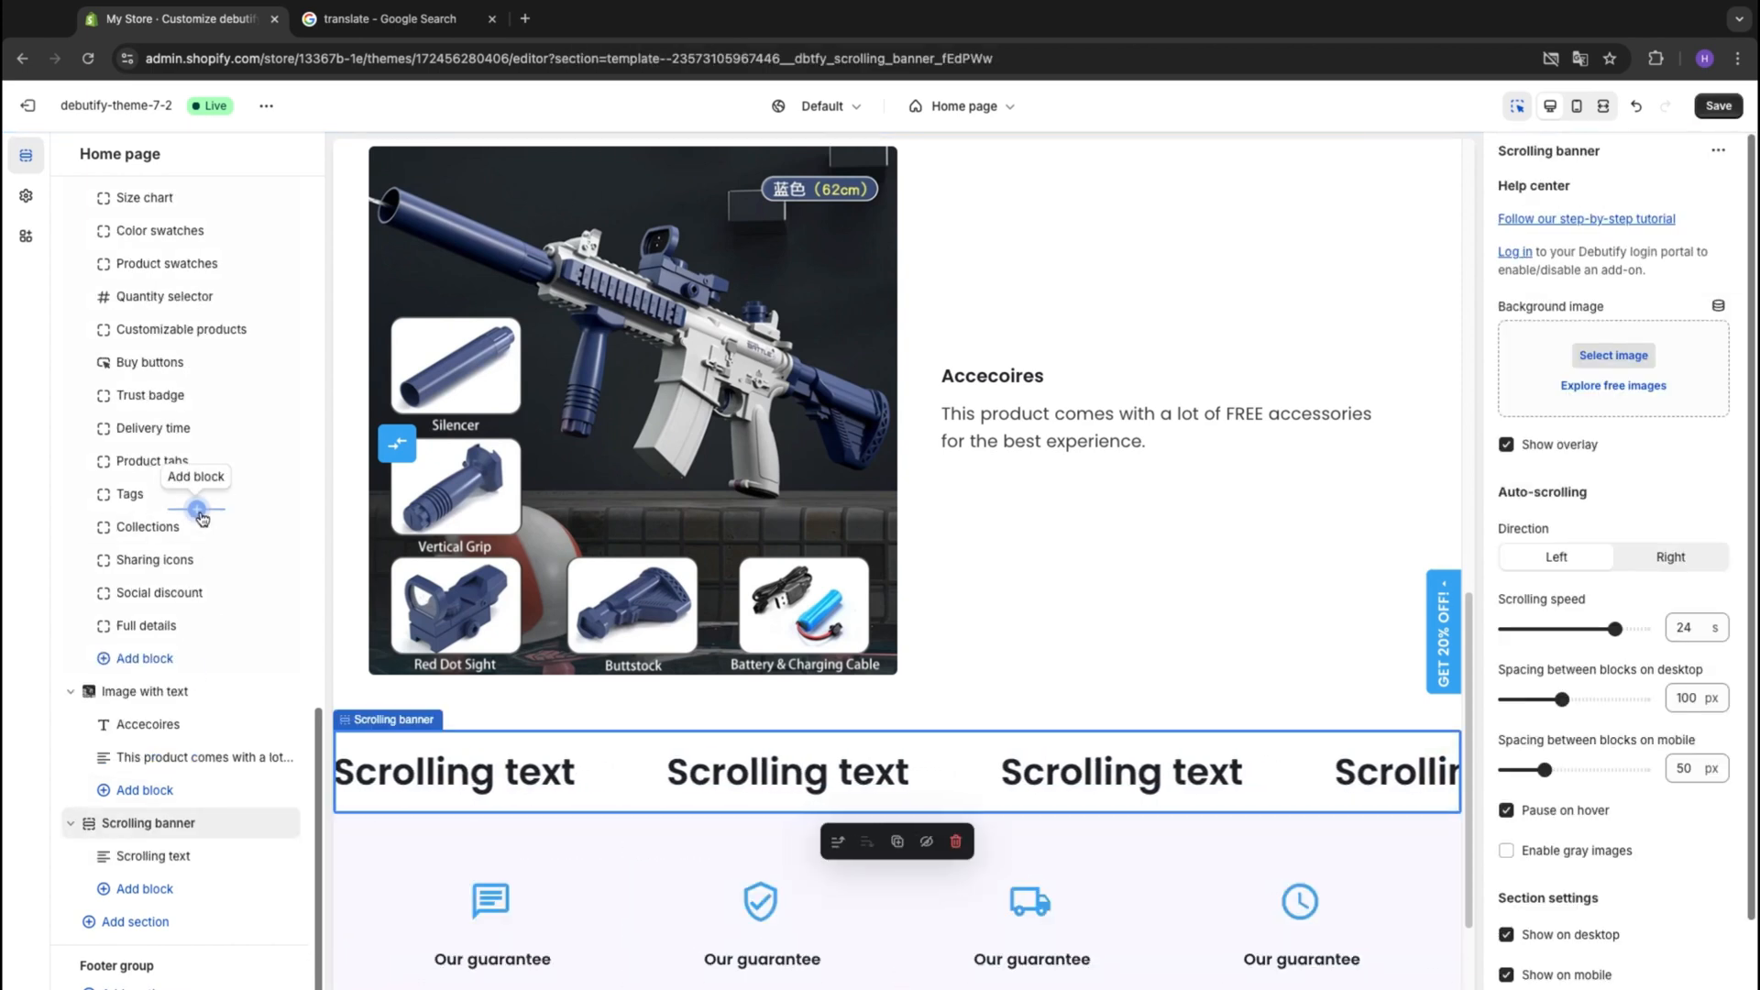
{"action": "scroll", "coordinate": [202, 519], "scroll_direction": "up", "scroll_amount": 10}
{"action": "scroll", "coordinate": [205, 541], "scroll_direction": "down", "scroll_amount": 6}
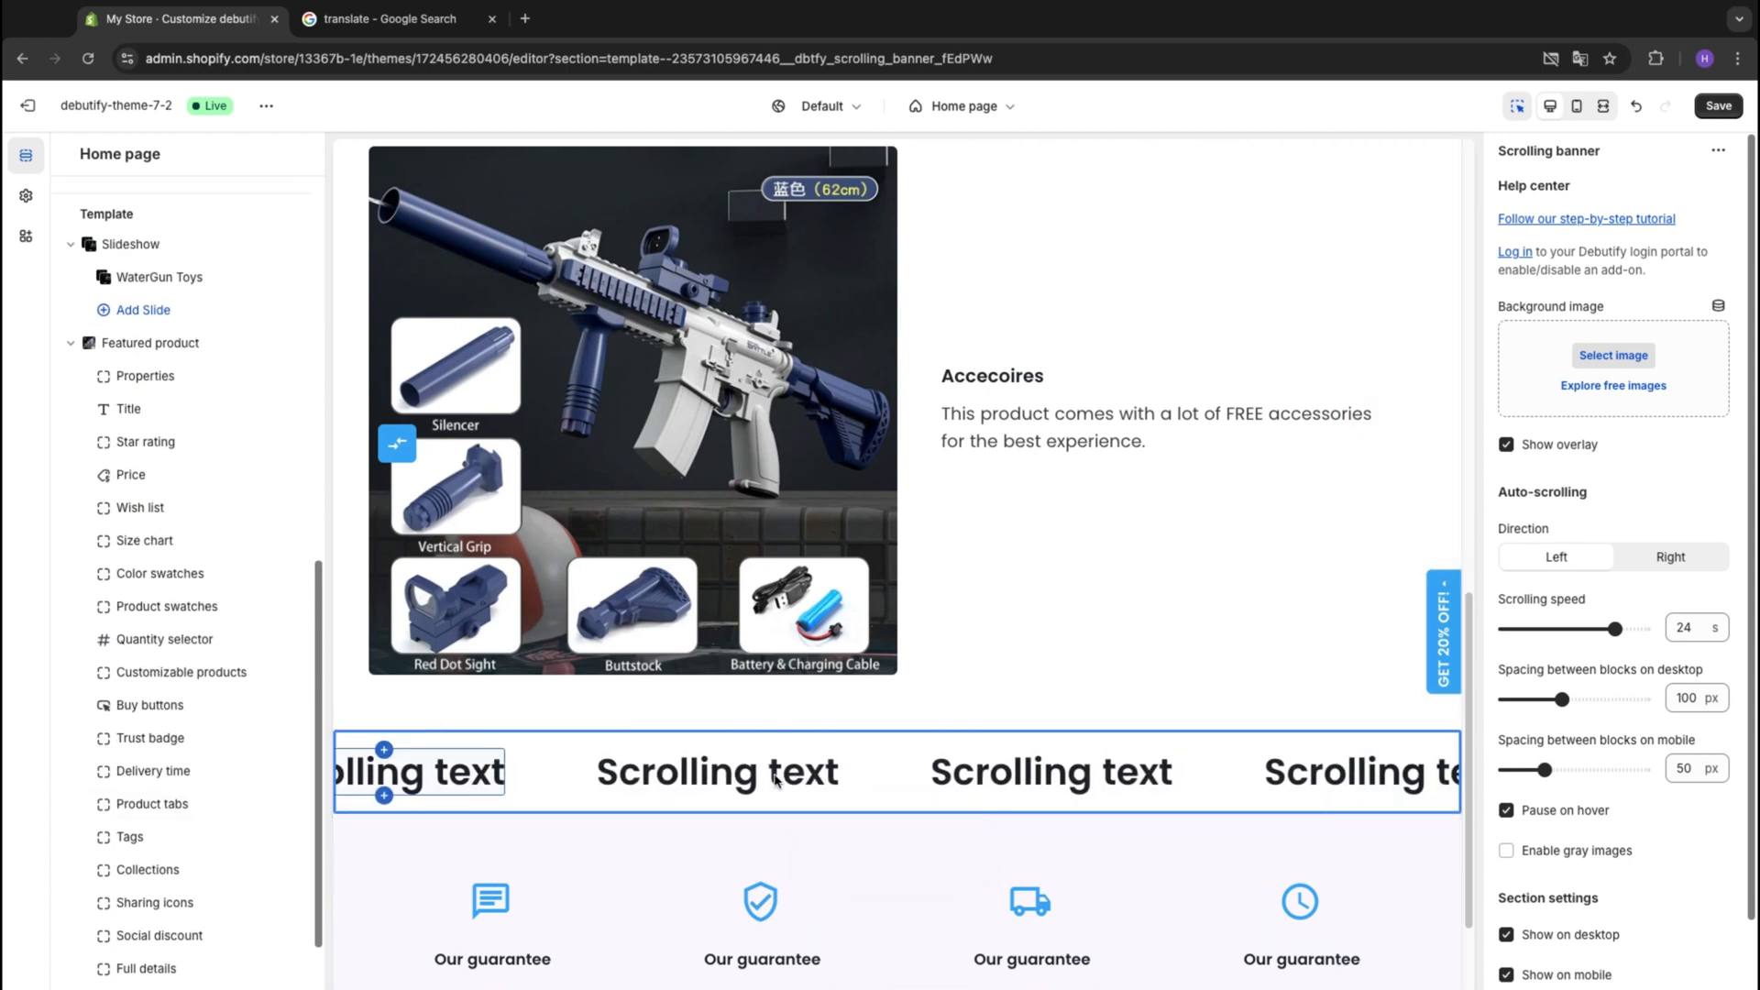
Change the Scrolling banner's text to "ONLY TODAY 50% OFF"
{"action": "left_click", "coordinate": [745, 782]}
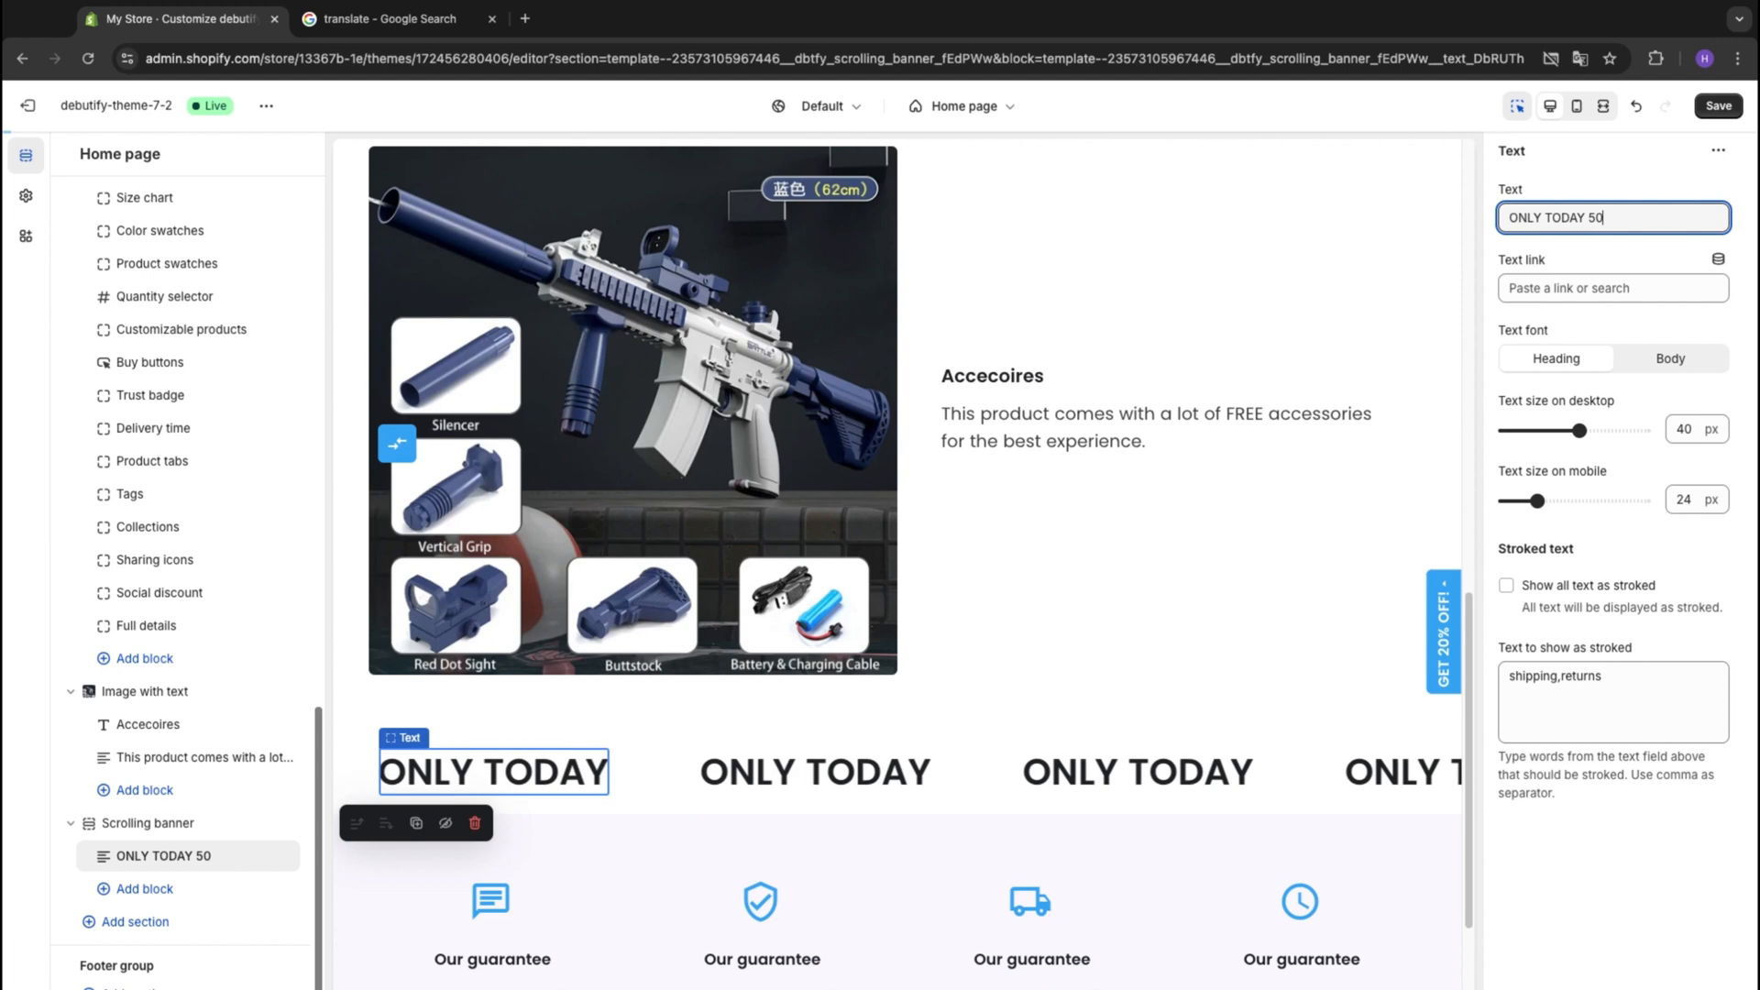
{"action": "type", "text": "%"}
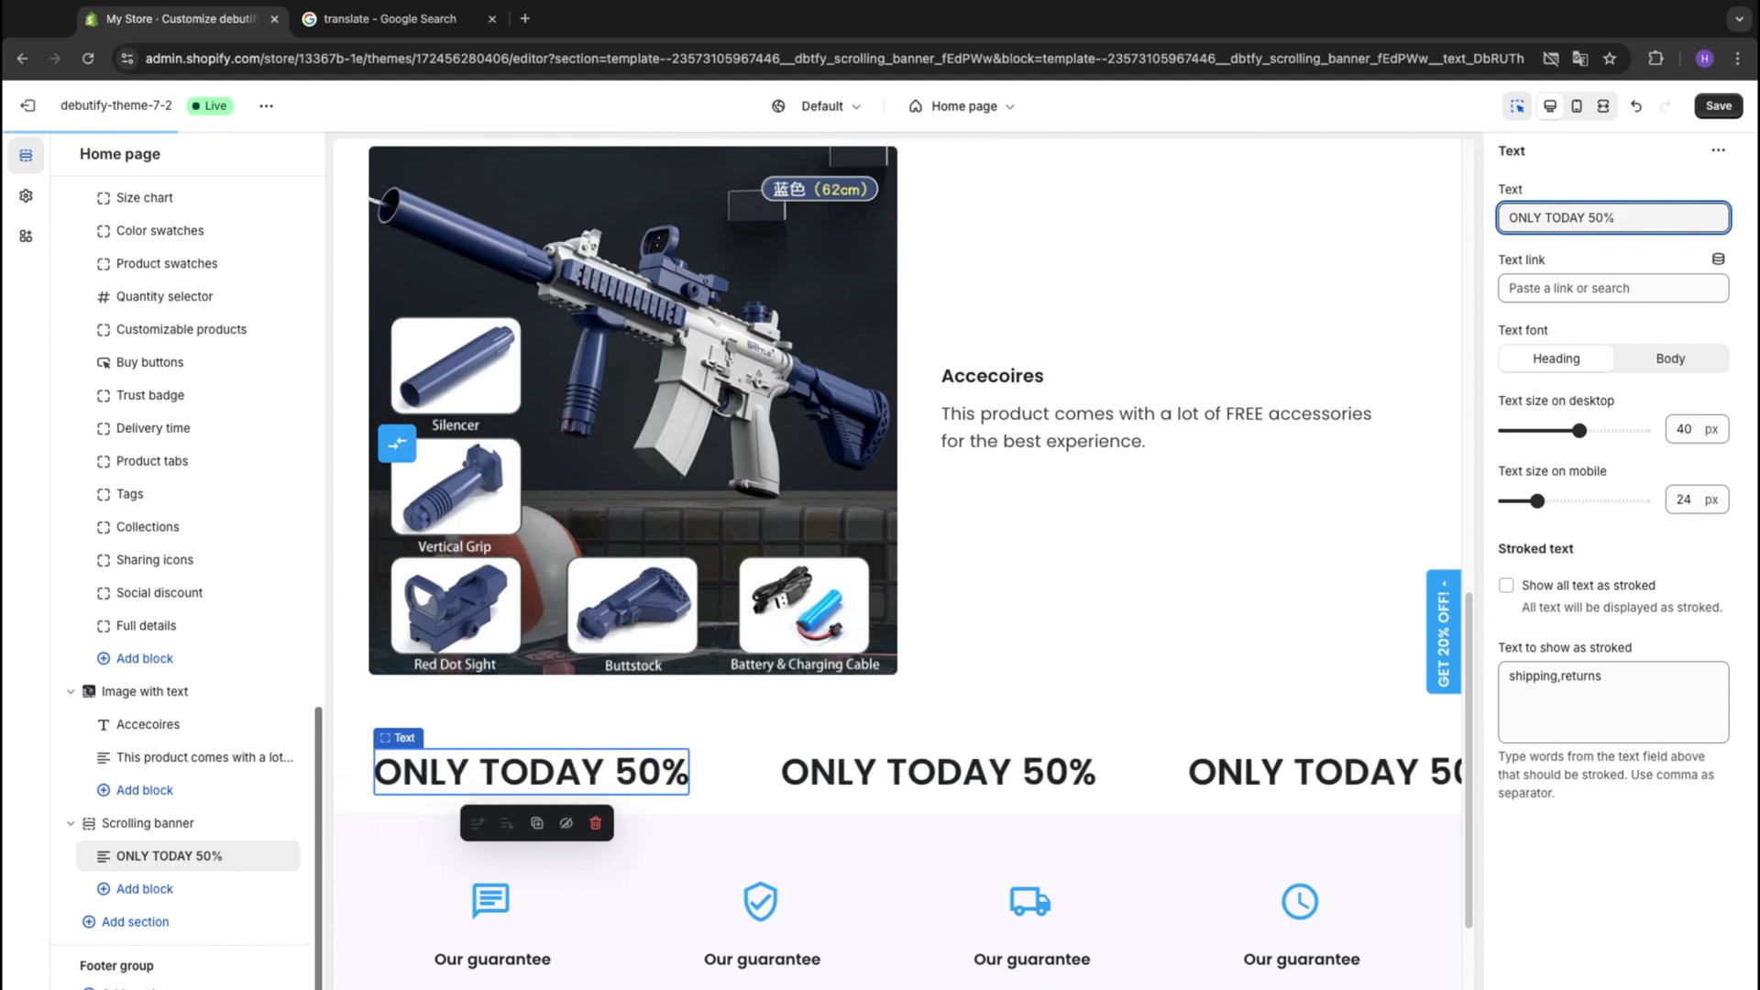
{"action": "type", "text": " OFF"}
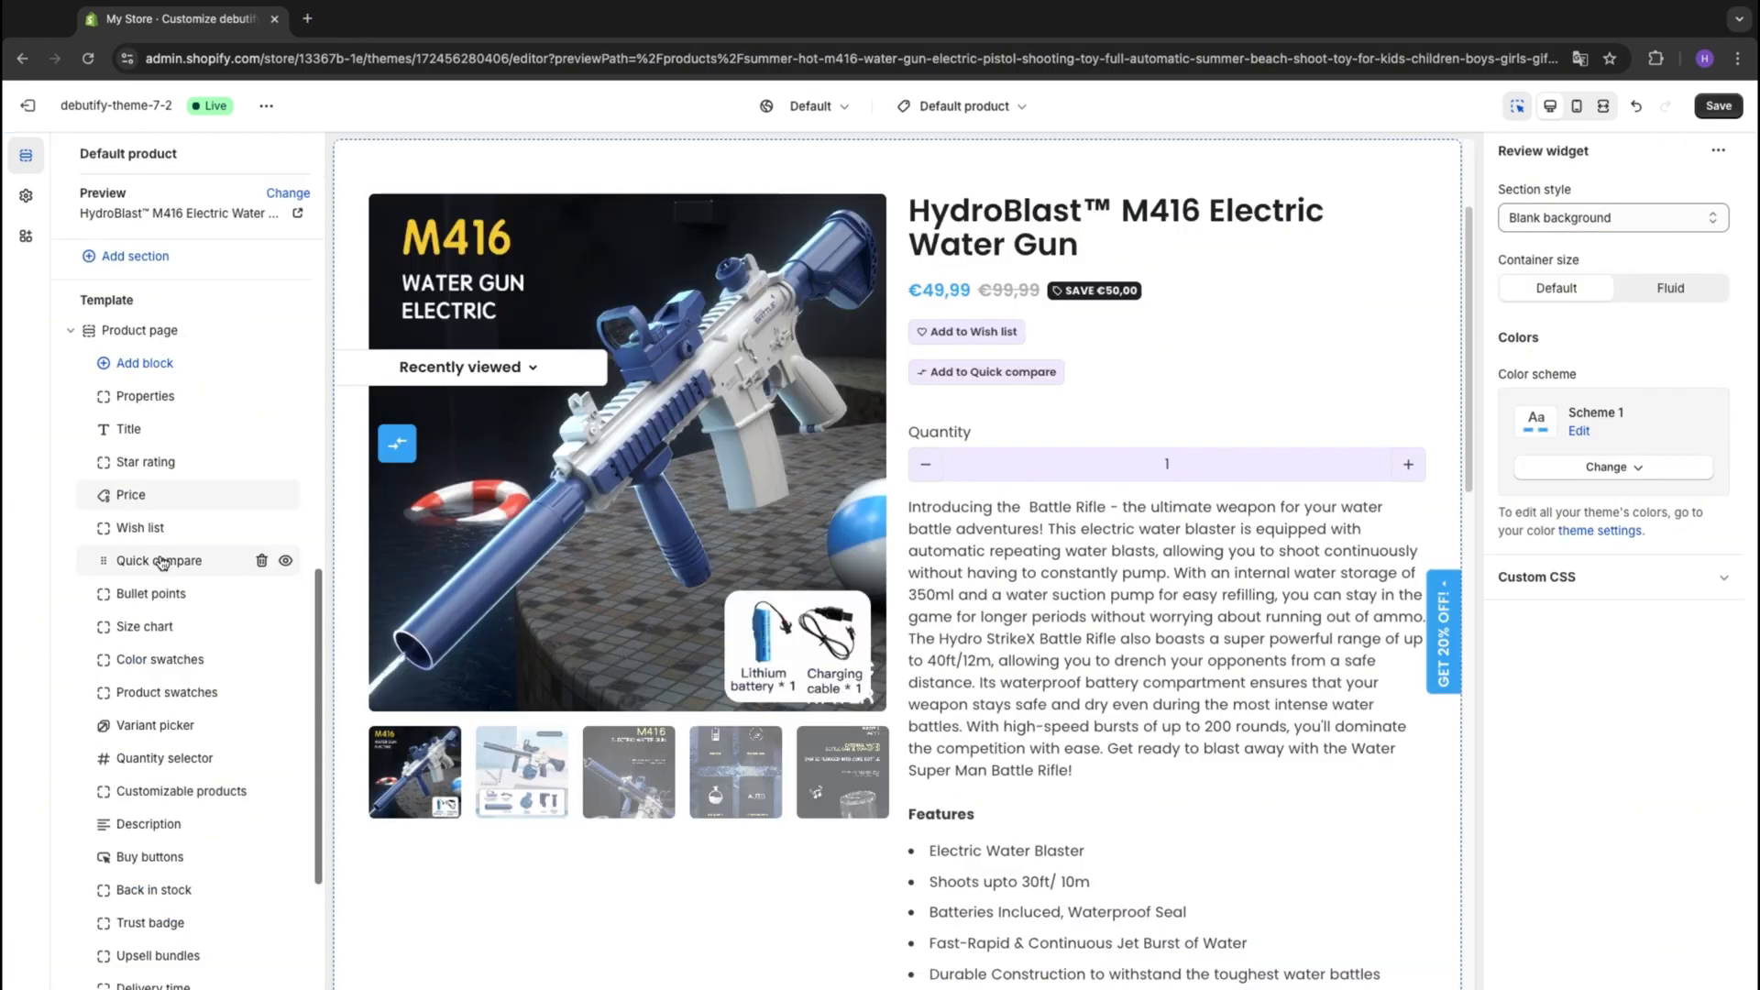
Remove the Quick compare, Bullet points and Description blocks from the Product page section of the default product template
{"action": "left_click", "coordinate": [161, 561]}
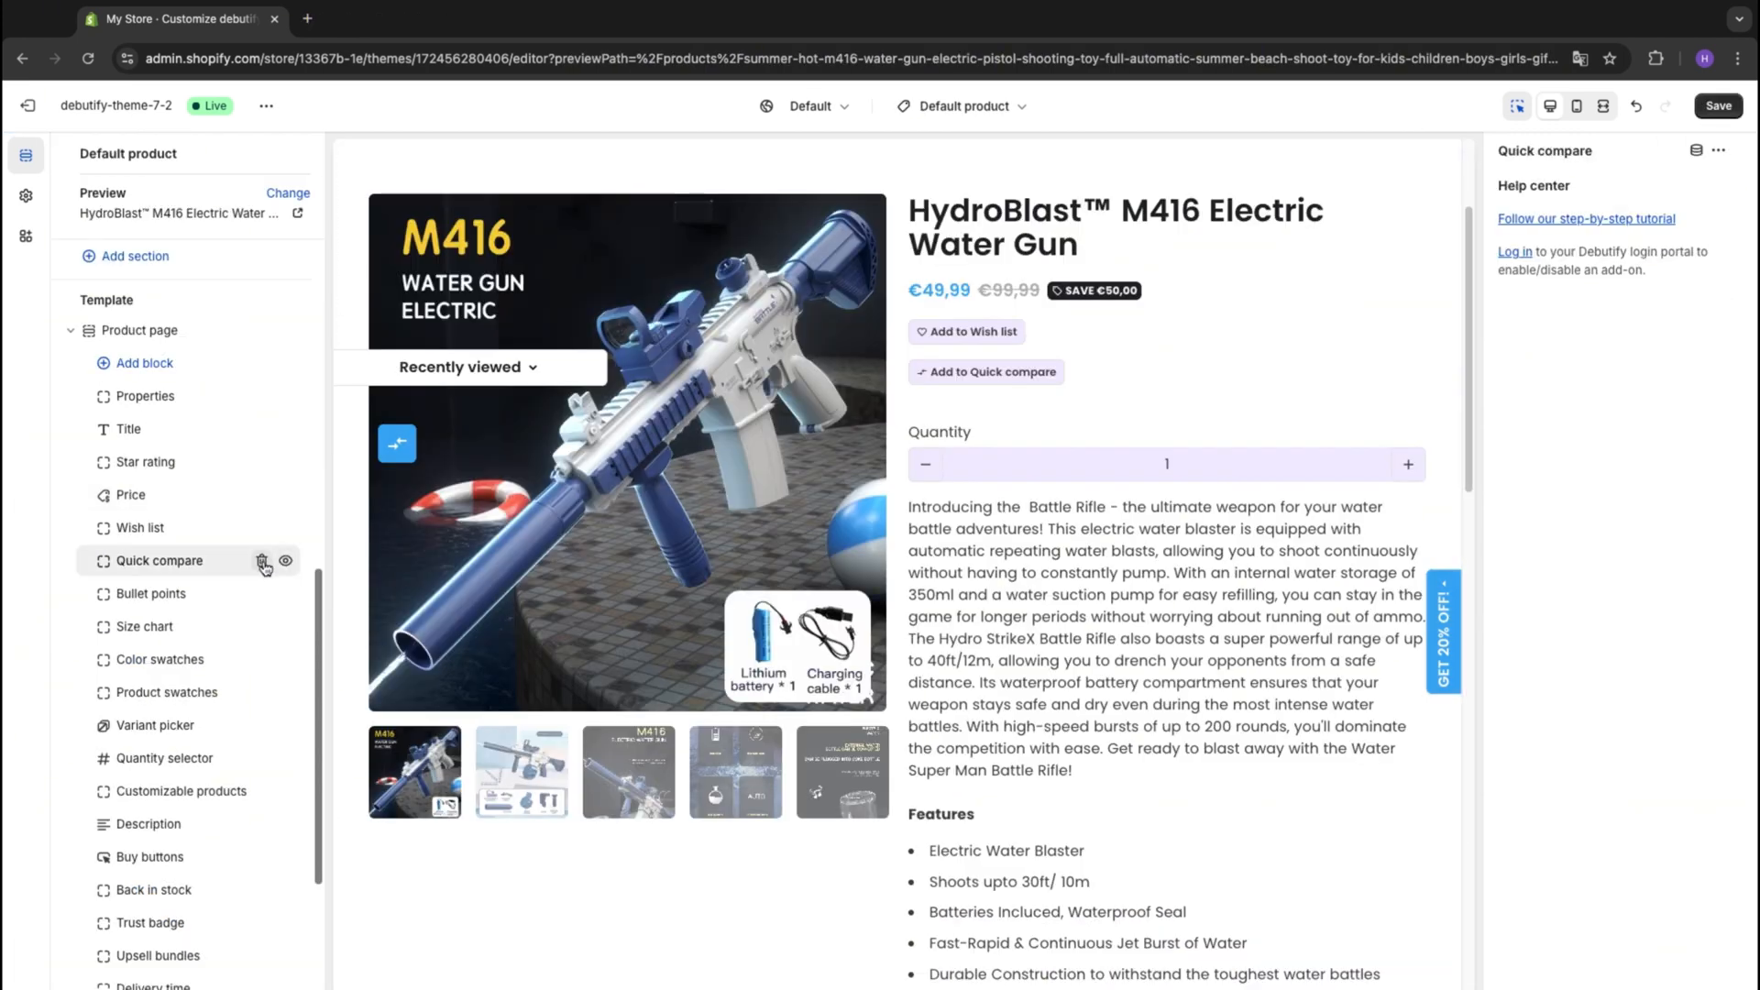
{"action": "left_click", "coordinate": [263, 561]}
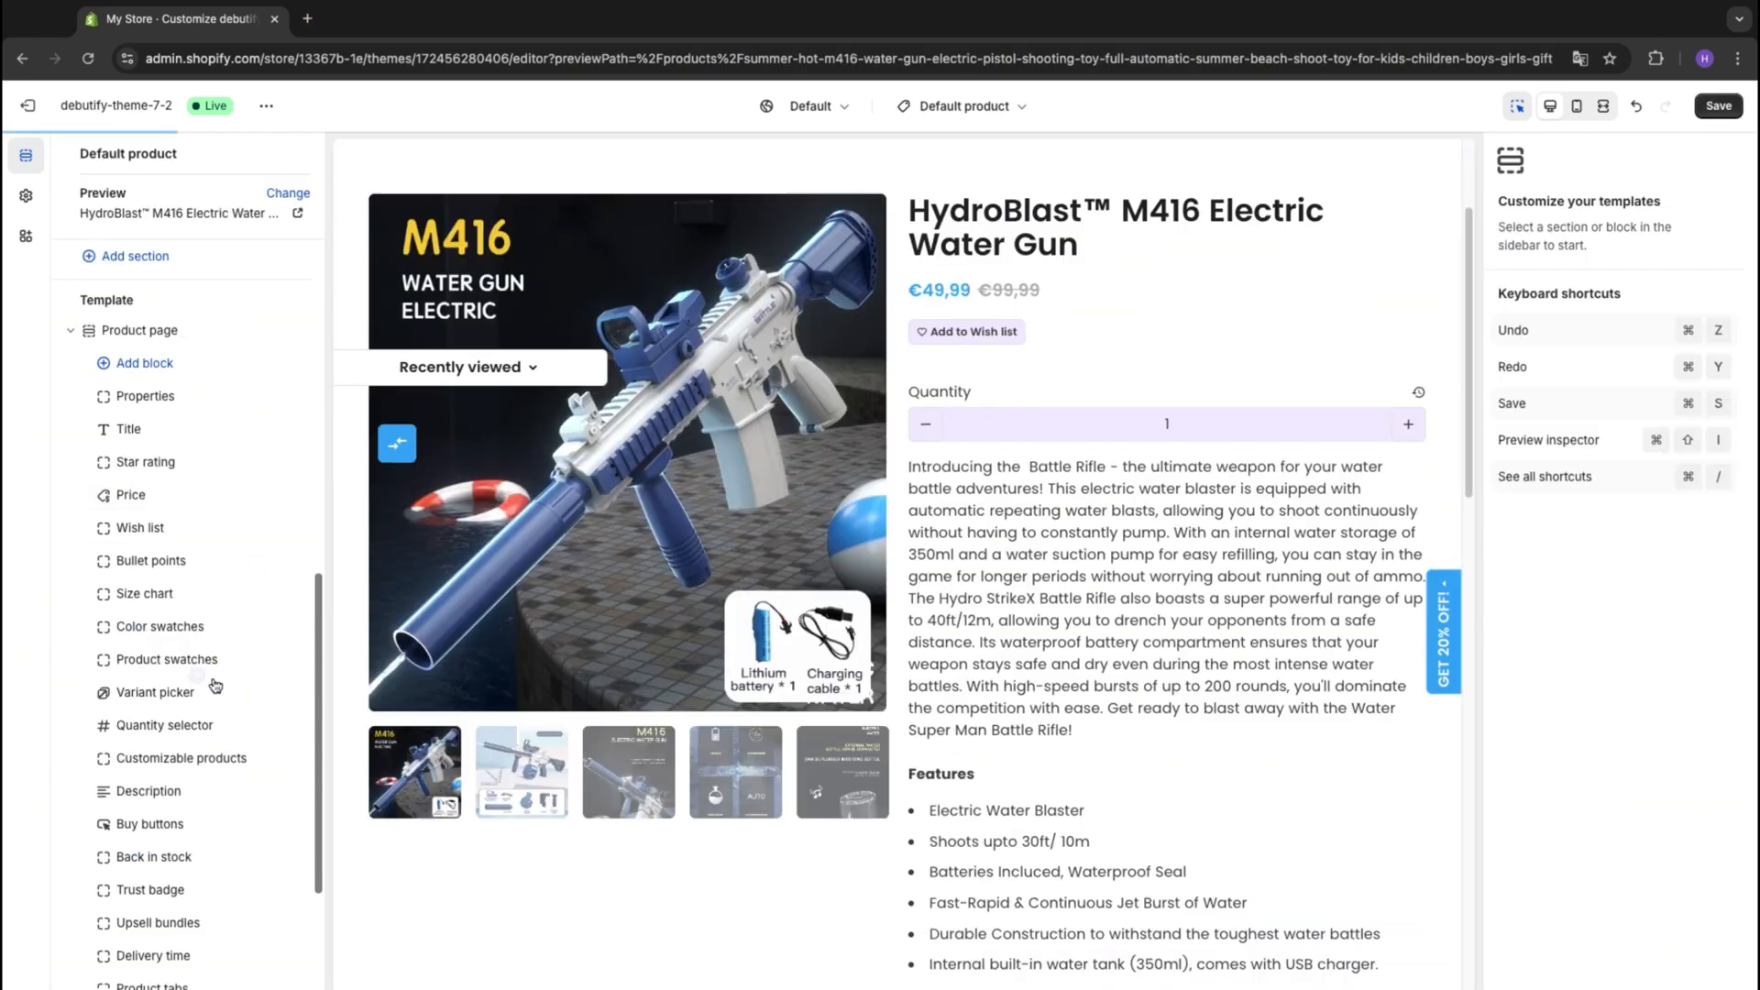
{"action": "scroll", "coordinate": [215, 686], "scroll_direction": "down", "scroll_amount": 1}
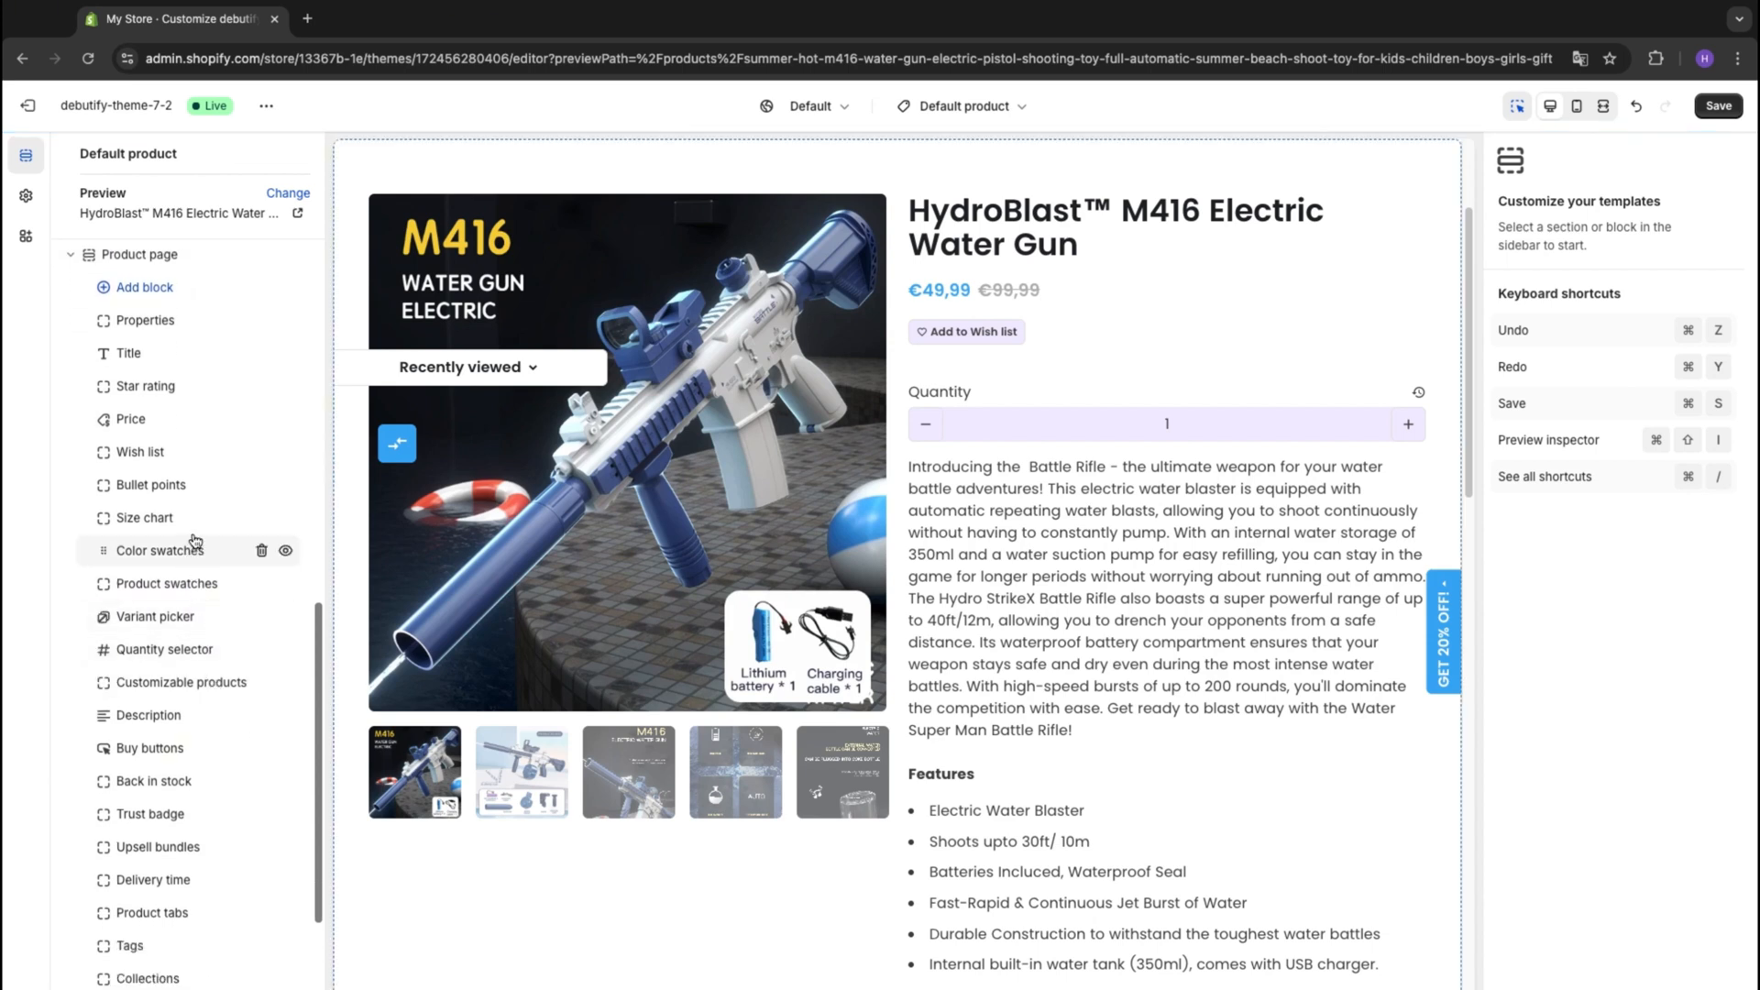
{"action": "left_click", "coordinate": [187, 494]}
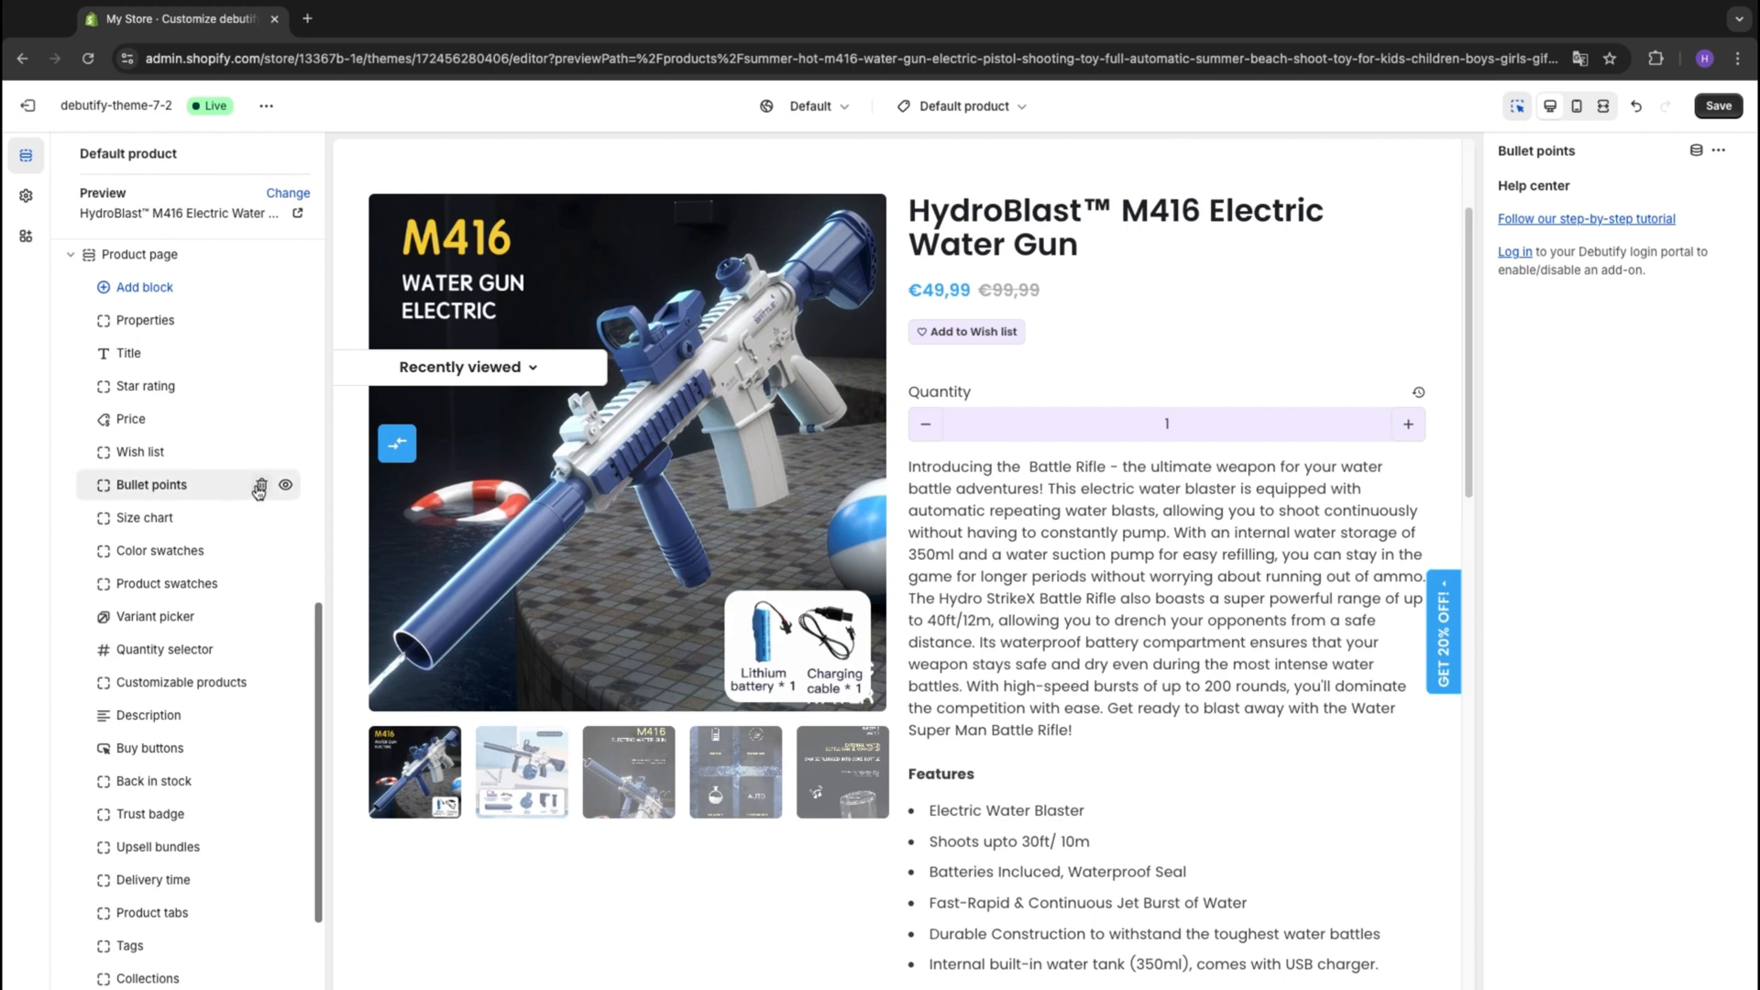
{"action": "left_click", "coordinate": [261, 486]}
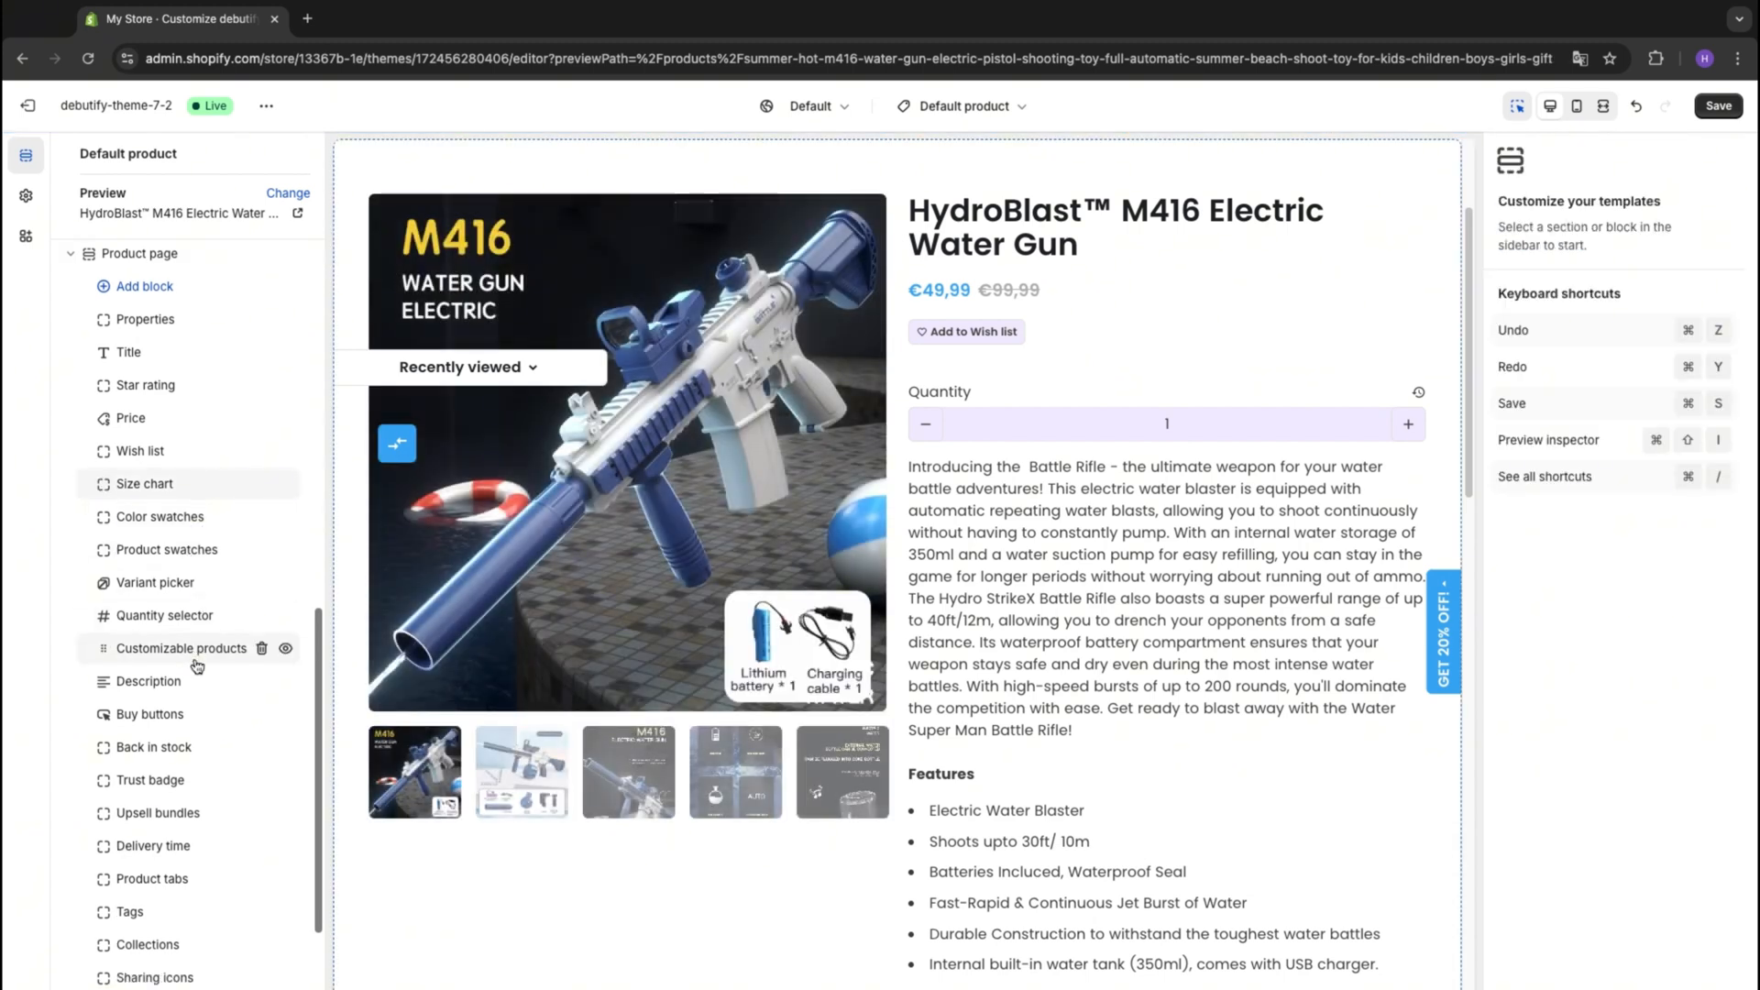
{"action": "left_click", "coordinate": [261, 690]}
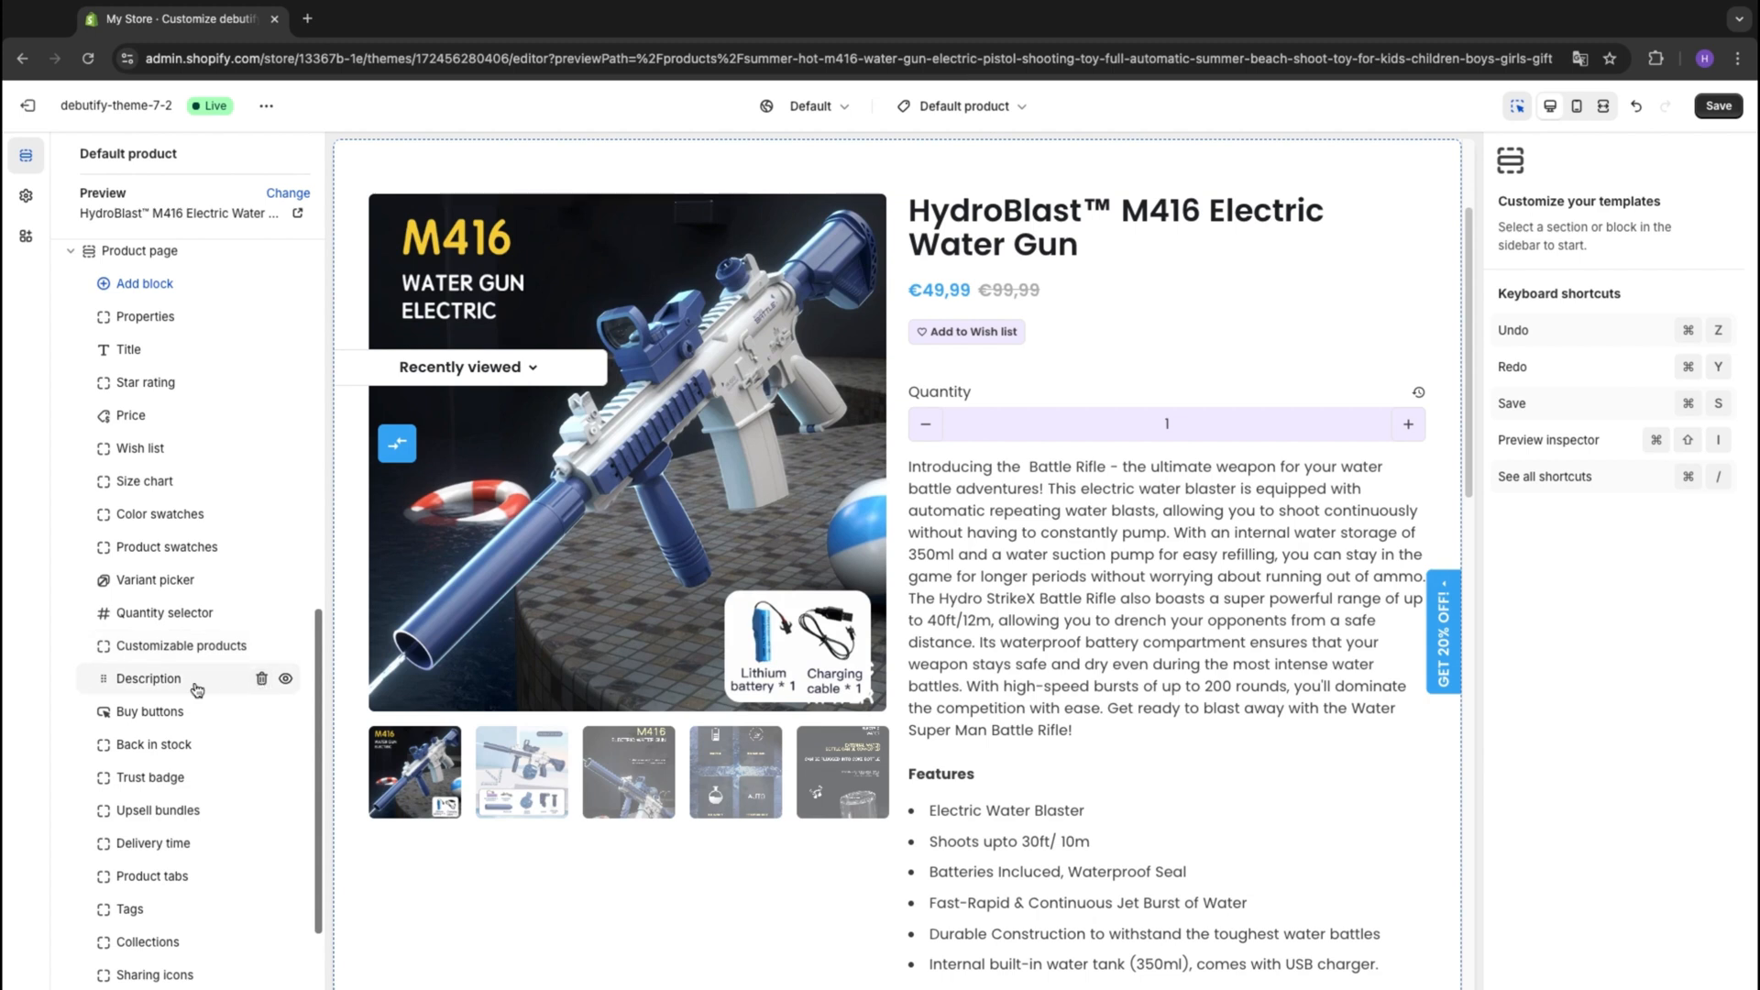
{"action": "left_click", "coordinate": [262, 679]}
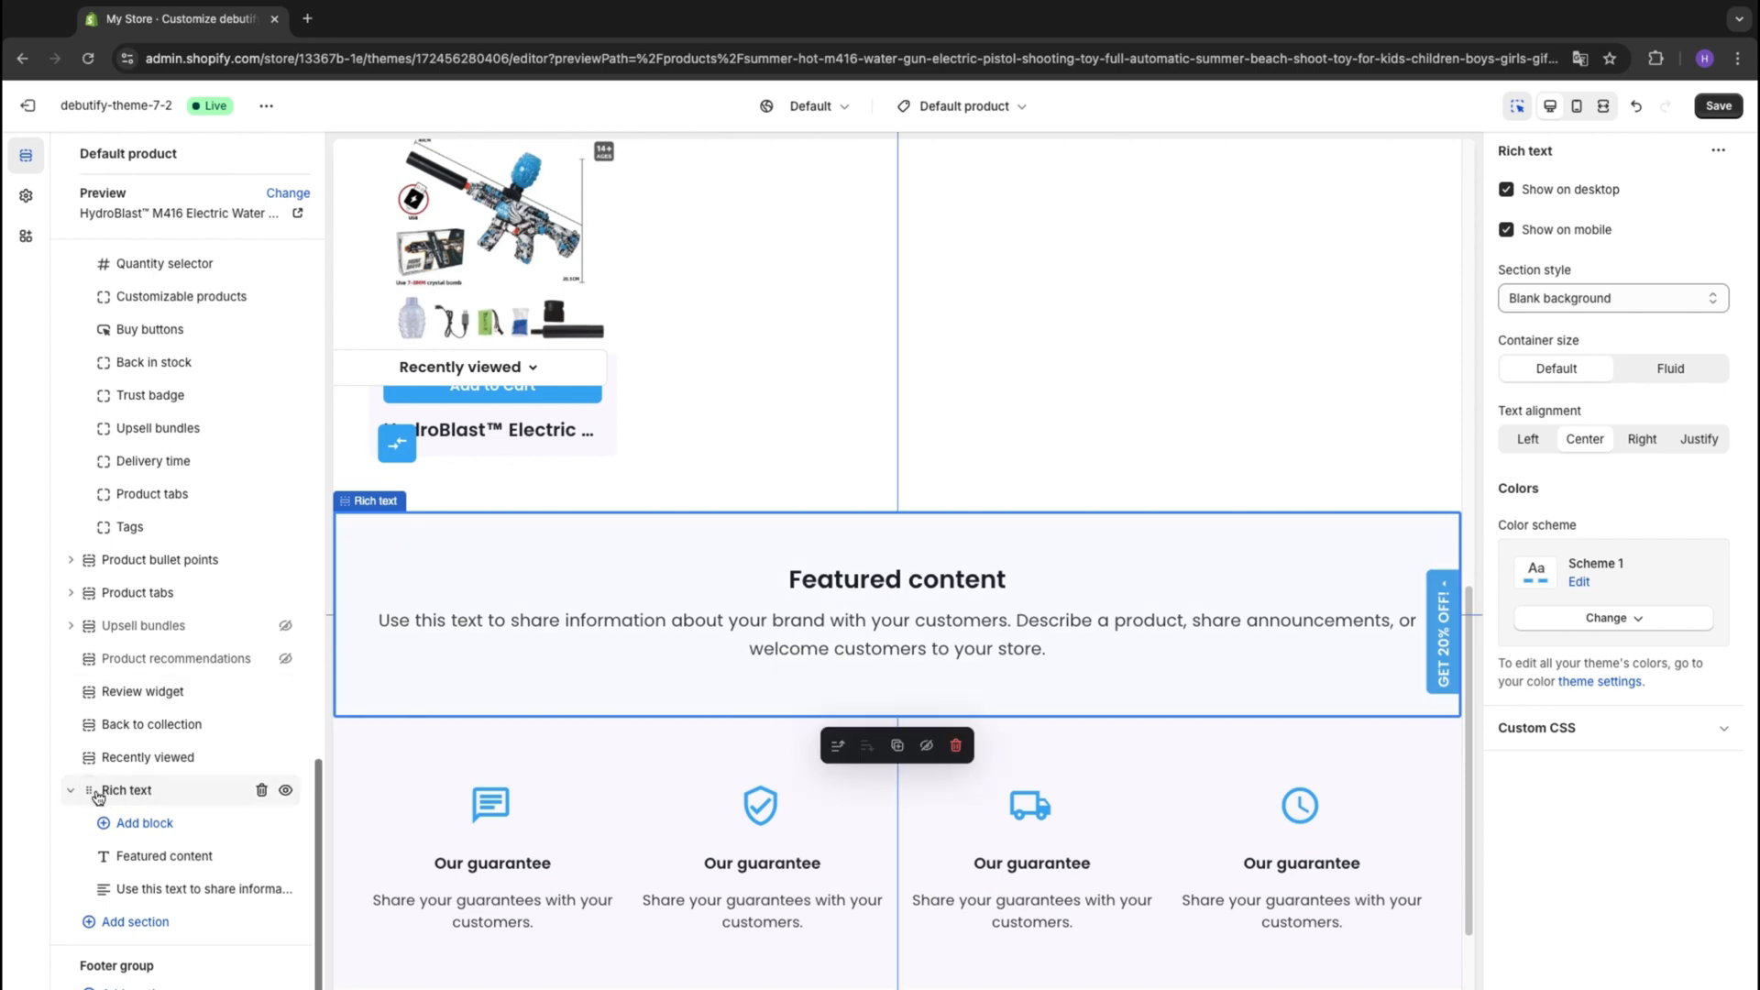
Move the Rich text section directly above the Review widget and set its heading to "Product Description"
{"action": "left_click_drag", "start_coordinate": [95, 796], "coordinate": [104, 684]}
{"action": "left_click_drag", "start_coordinate": [104, 684], "coordinate": [104, 684]}
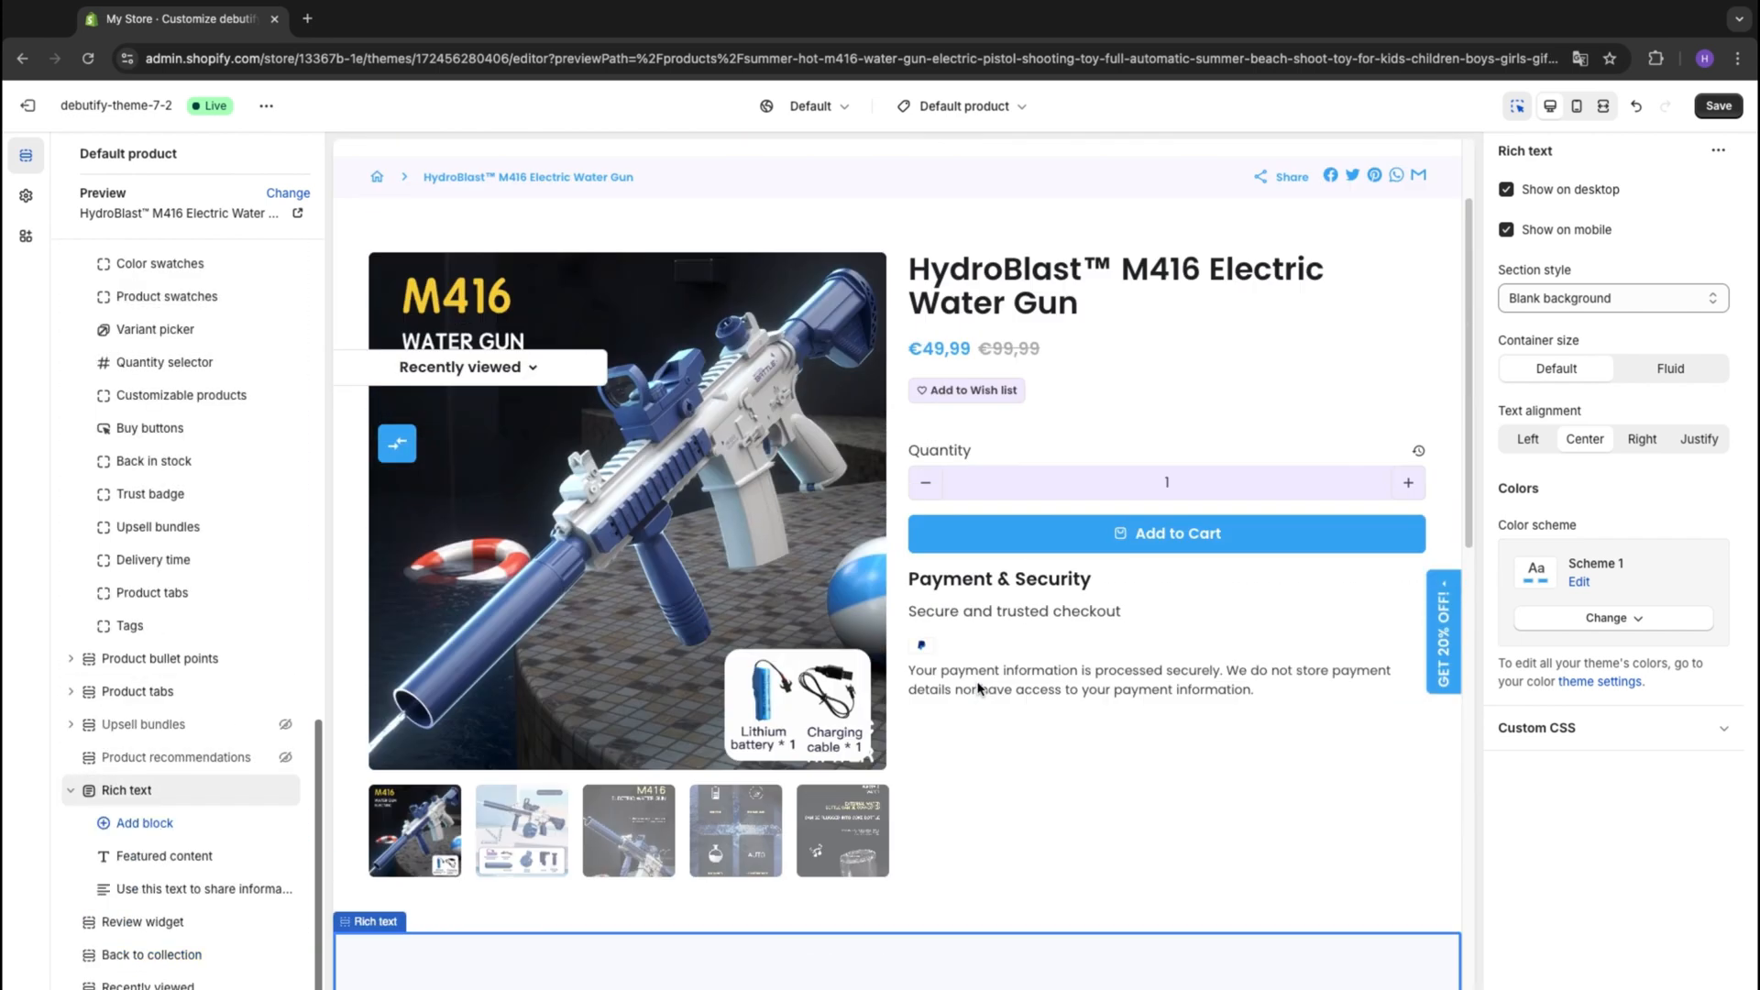
{"action": "scroll", "coordinate": [978, 688], "scroll_direction": "down", "scroll_amount": 1}
{"action": "left_click", "coordinate": [898, 944]}
{"action": "left_click_drag", "start_coordinate": [1621, 219], "coordinate": [1423, 215]}
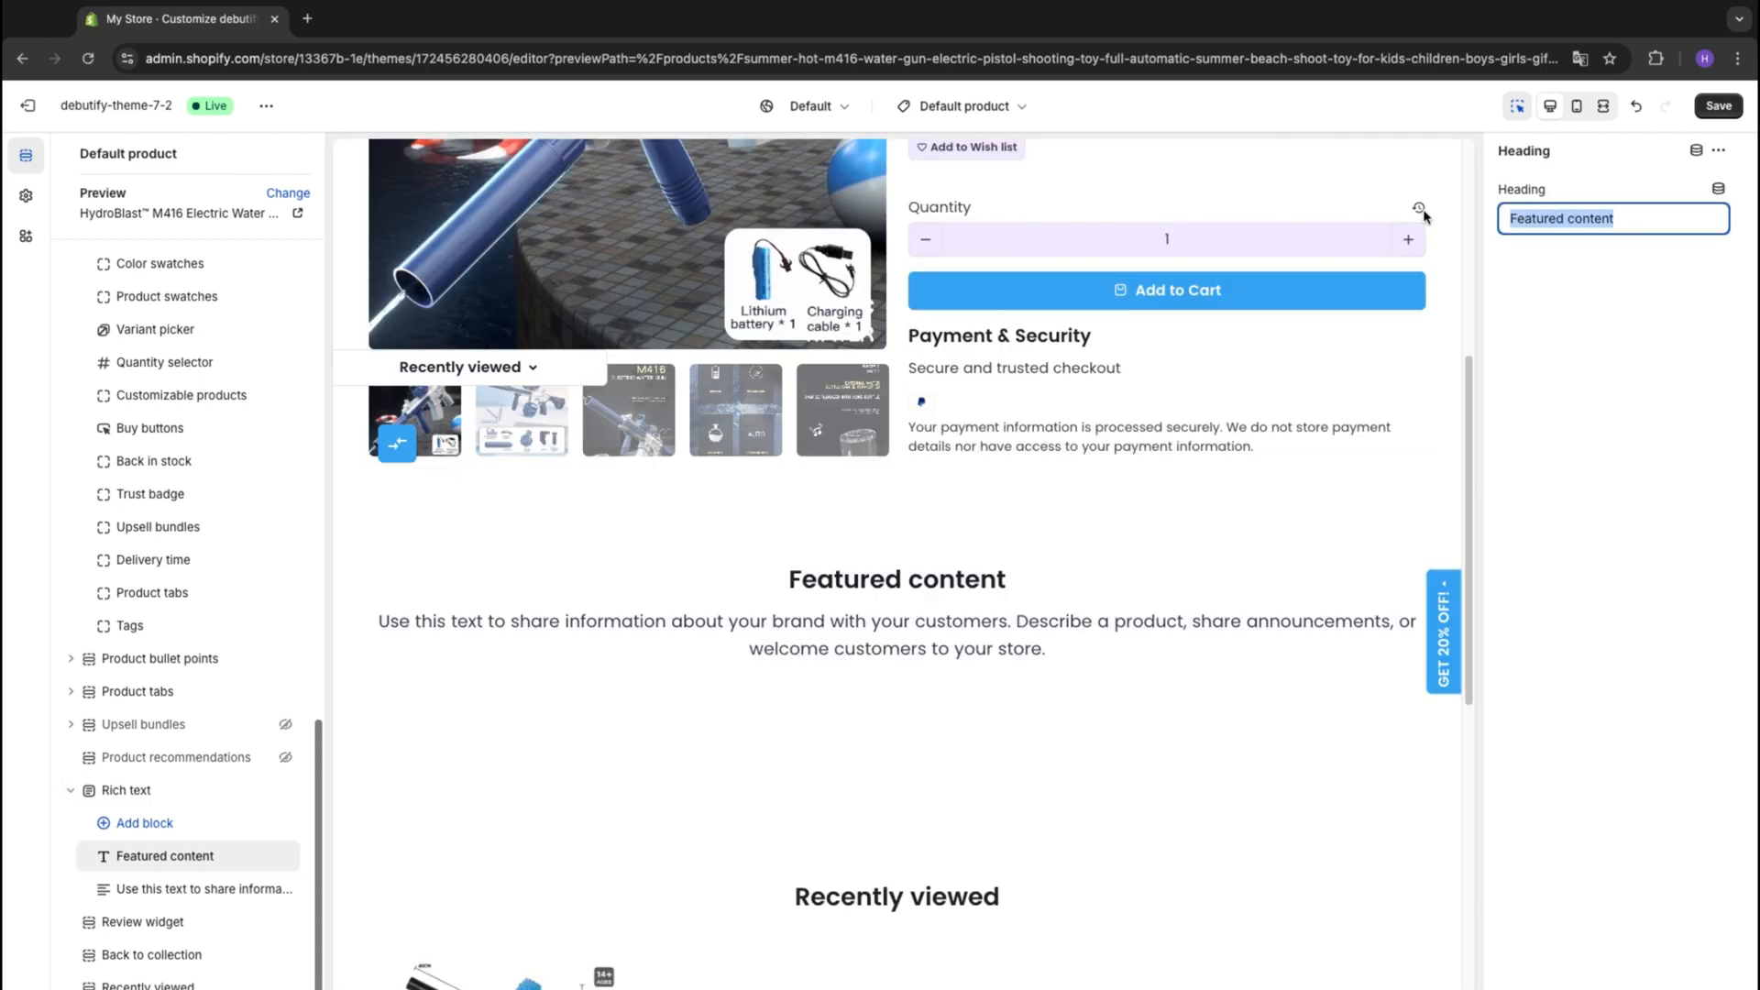
{"action": "type", "text": "Product Description"}
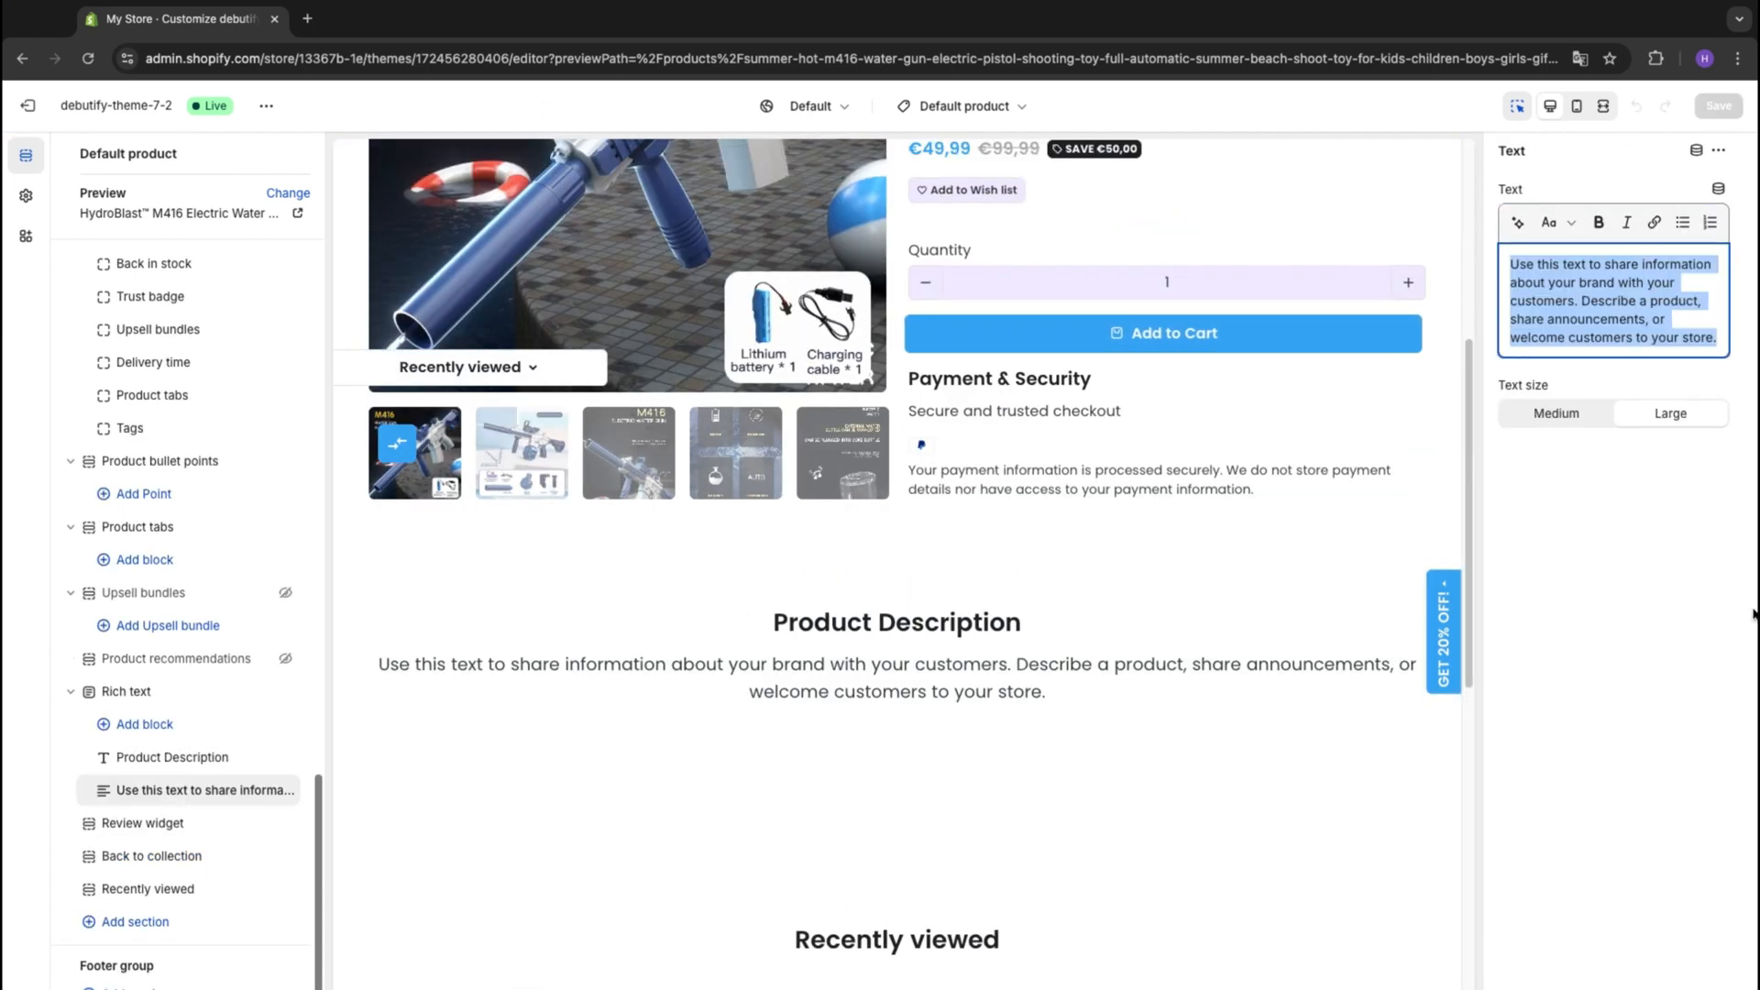
Replace the Rich text section's placeholder paragraph with the copied Battle Rifle product description and features
{"action": "key", "text": "ctrl+v"}
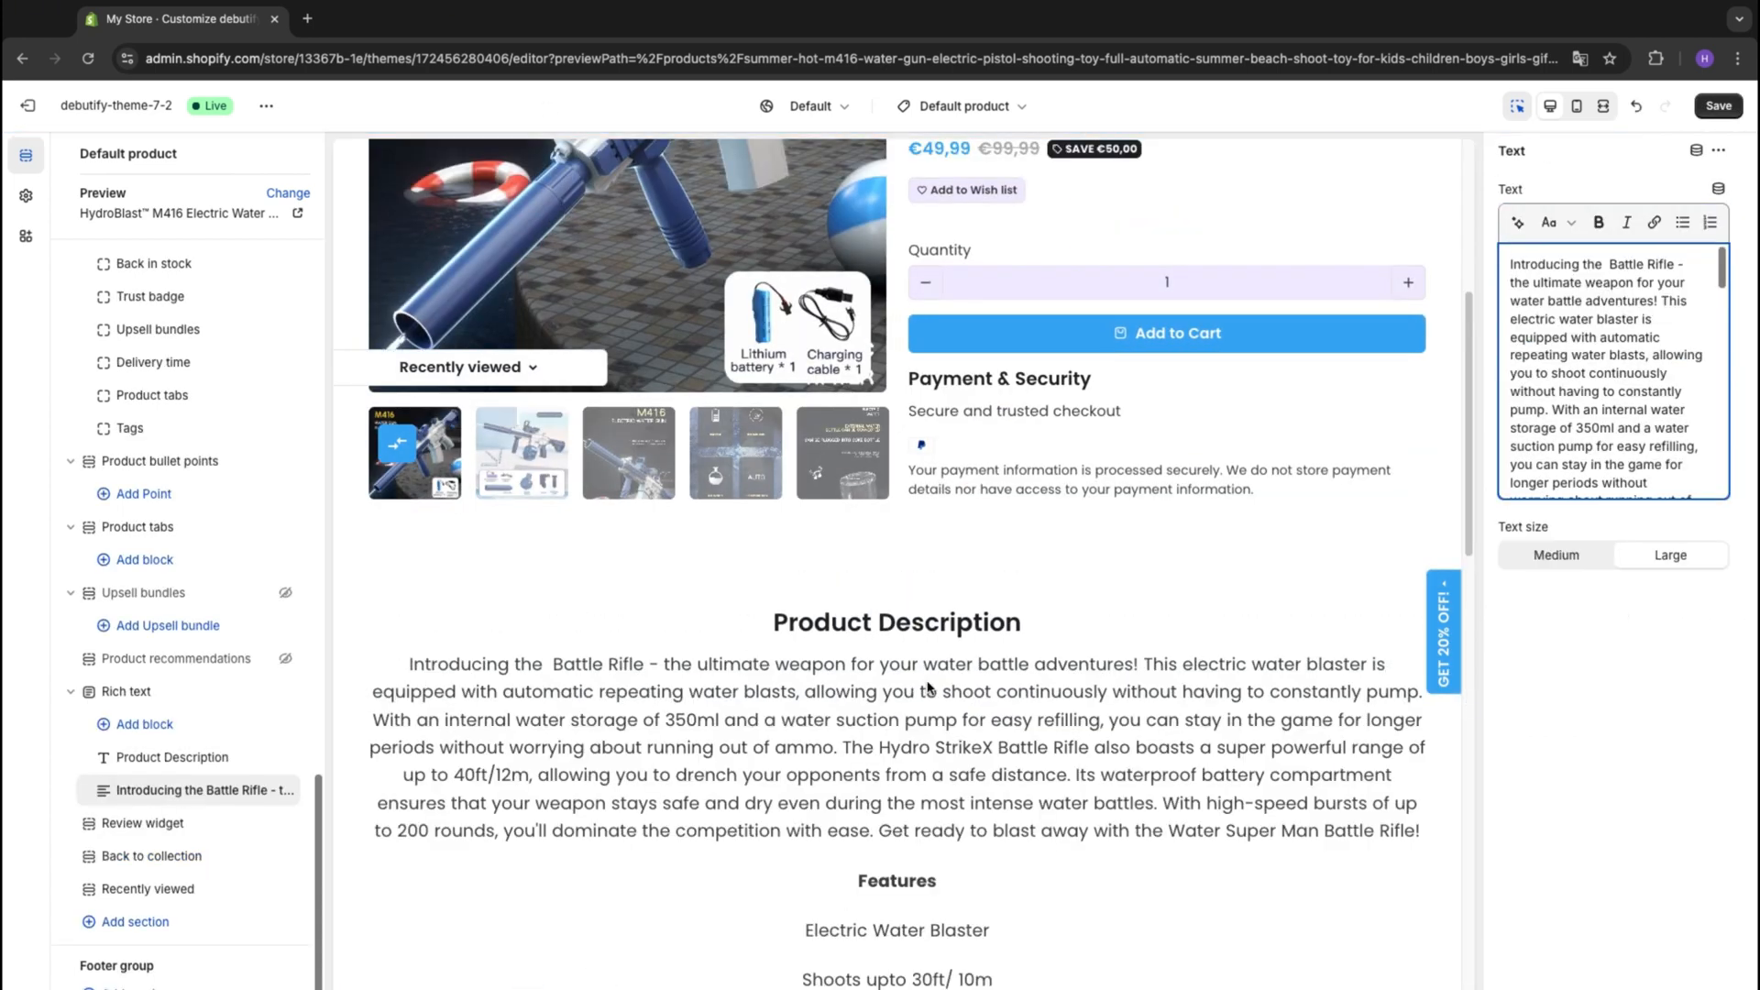
{"action": "scroll", "coordinate": [931, 683], "scroll_direction": "down", "scroll_amount": 8}
{"action": "scroll", "coordinate": [928, 686], "scroll_direction": "up", "scroll_amount": 10}
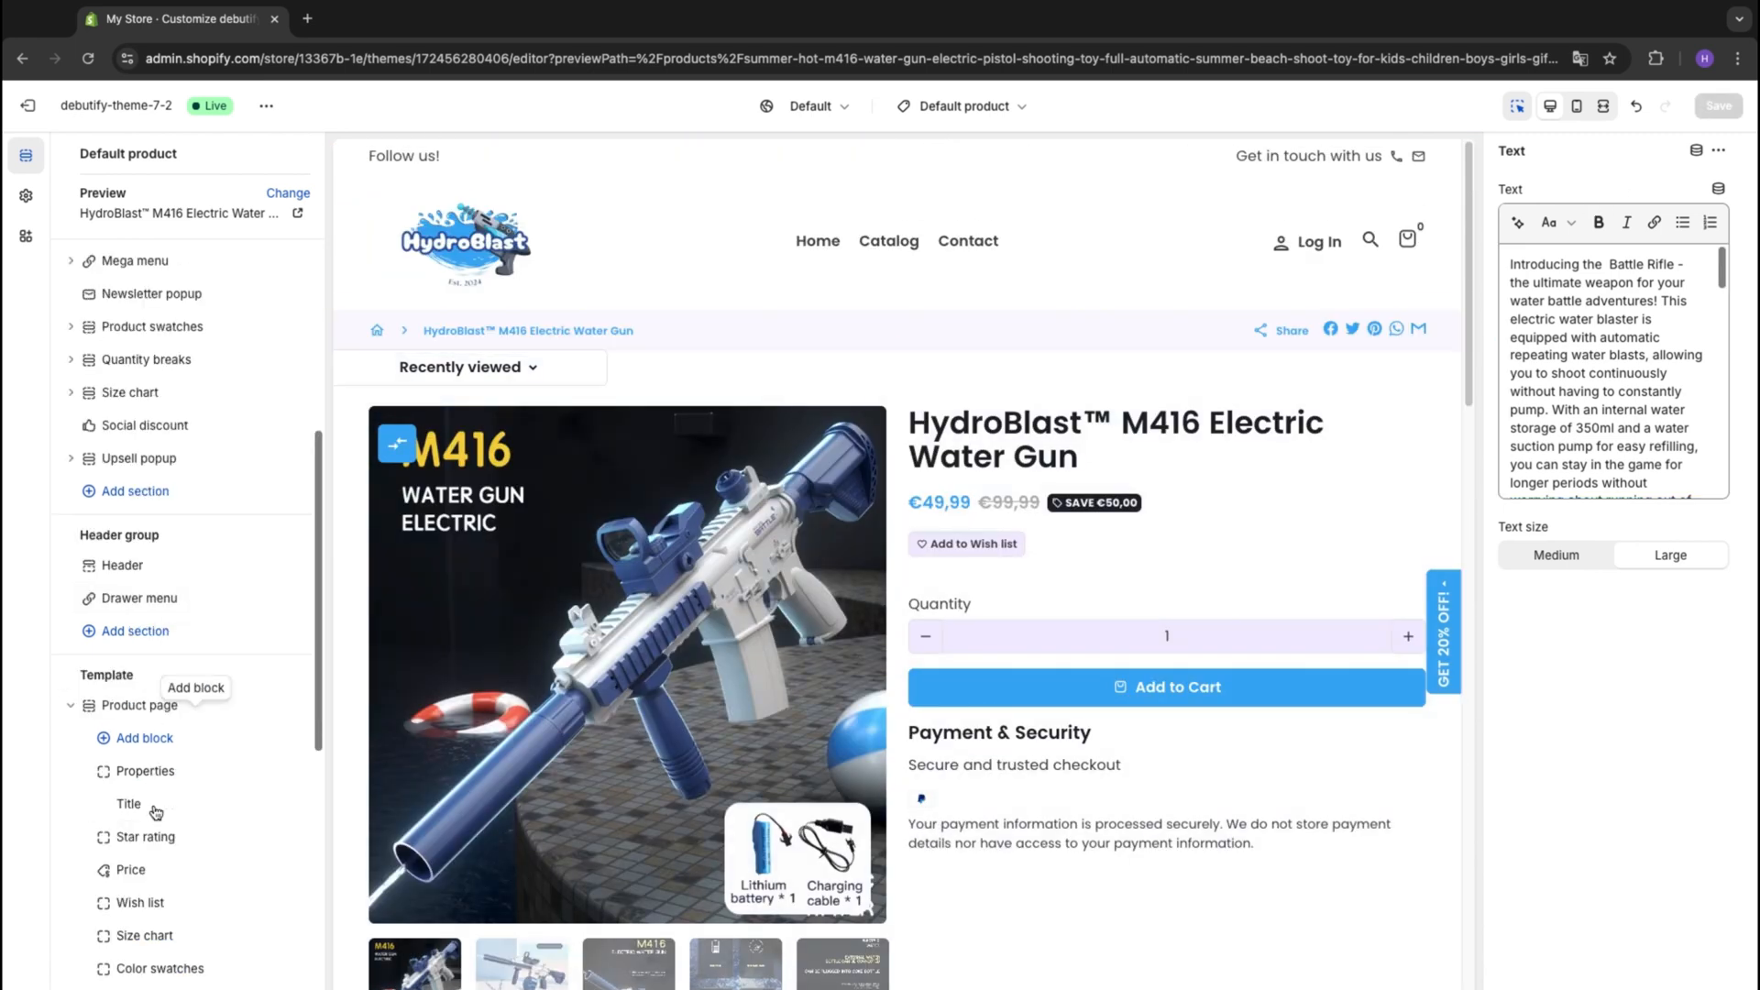
Open the Debutify login portal's widgets page from the Size chart block's settings and dismiss the translation popup
{"action": "scroll", "coordinate": [157, 814], "scroll_direction": "down", "scroll_amount": 9}
{"action": "scroll", "coordinate": [158, 815], "scroll_direction": "up", "scroll_amount": 3}
{"action": "scroll", "coordinate": [158, 814], "scroll_direction": "up", "scroll_amount": 3}
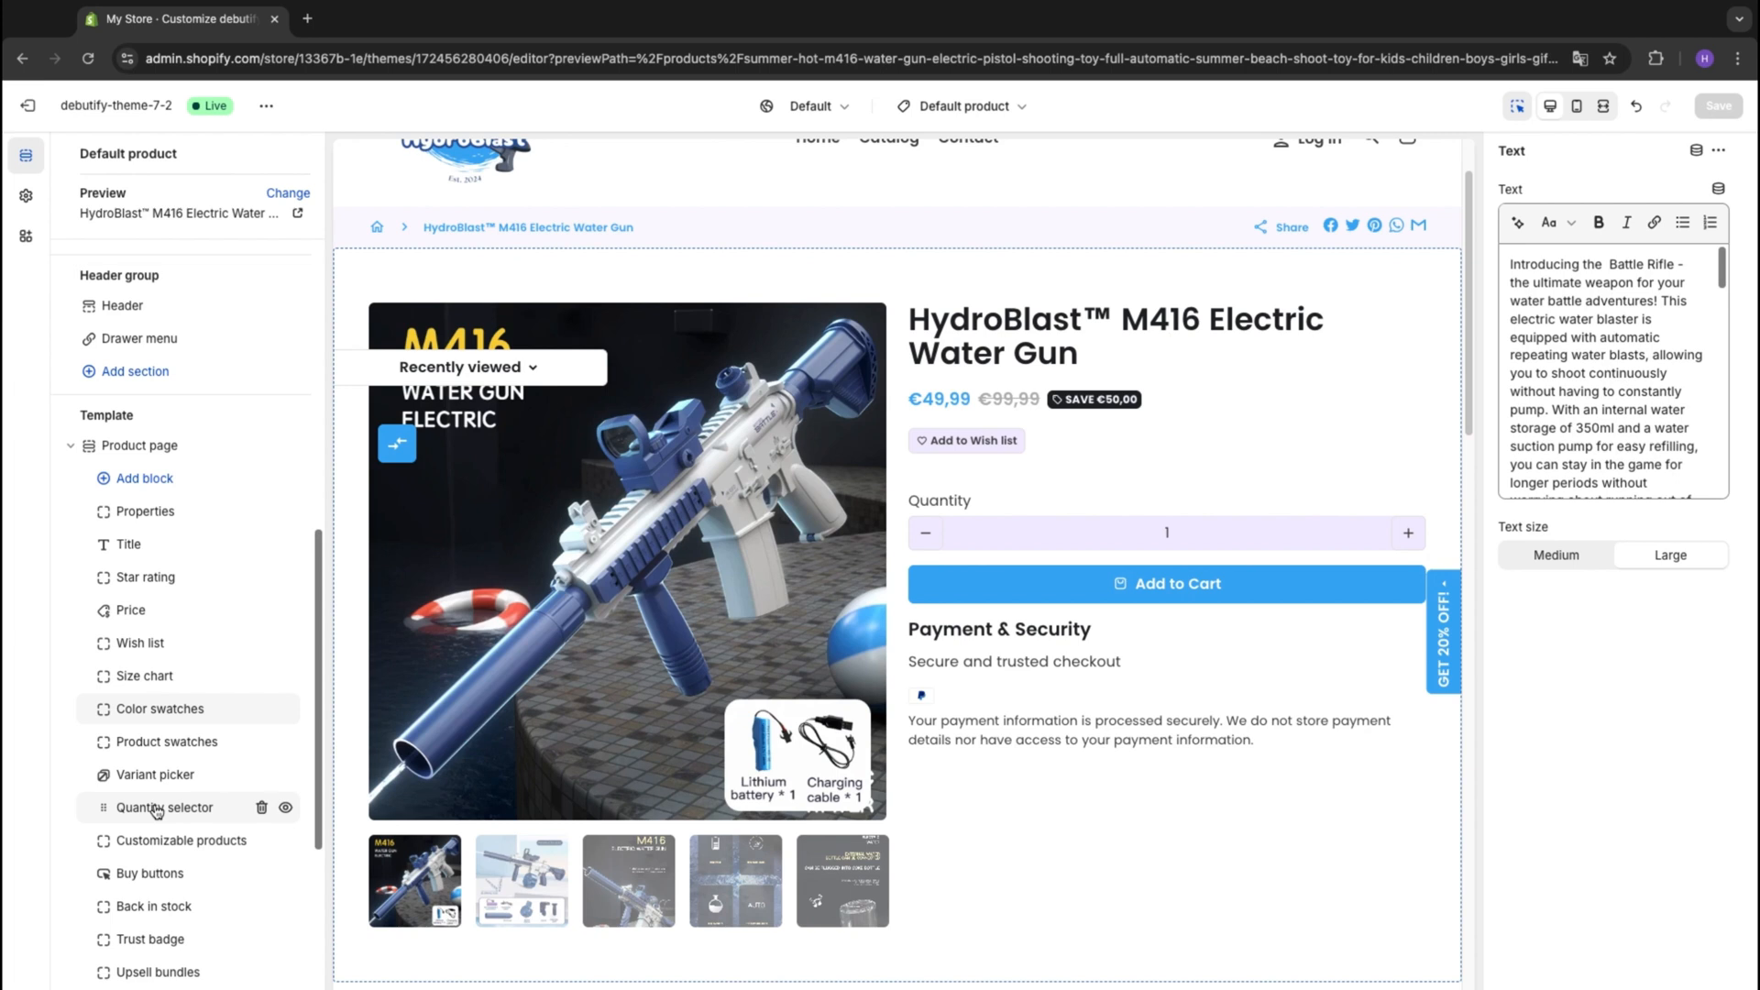
{"action": "left_click", "coordinate": [166, 680]}
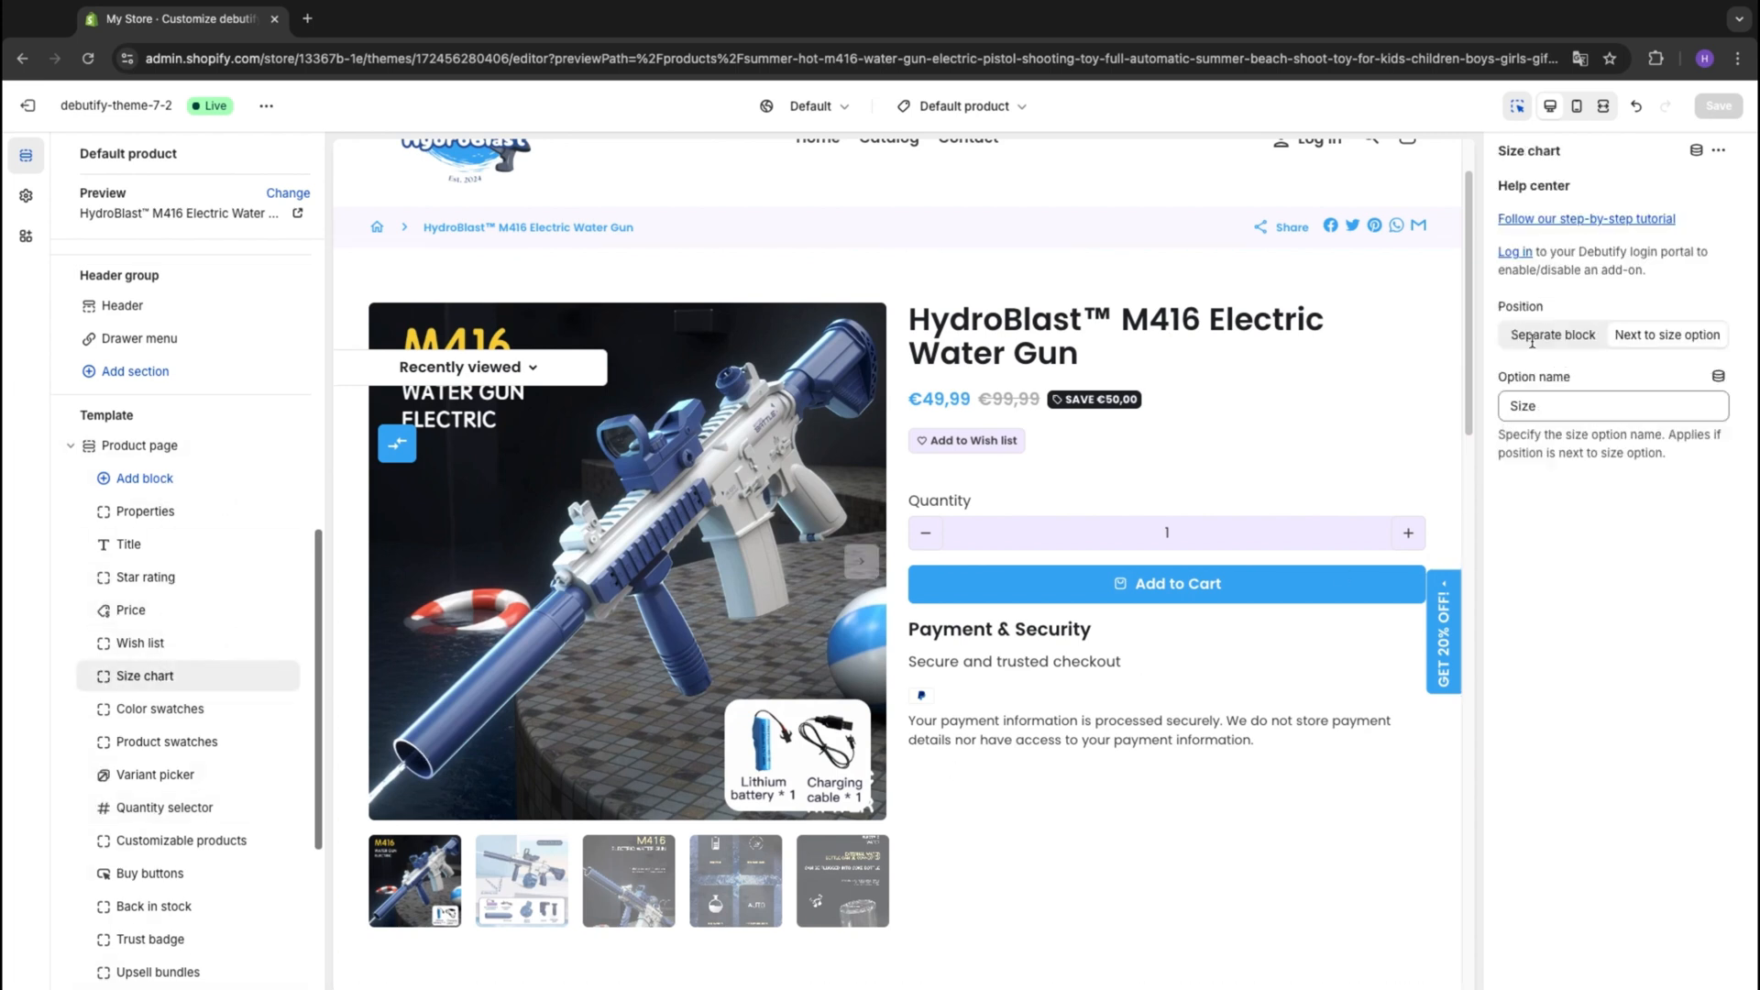
{"action": "left_click", "coordinate": [1512, 252]}
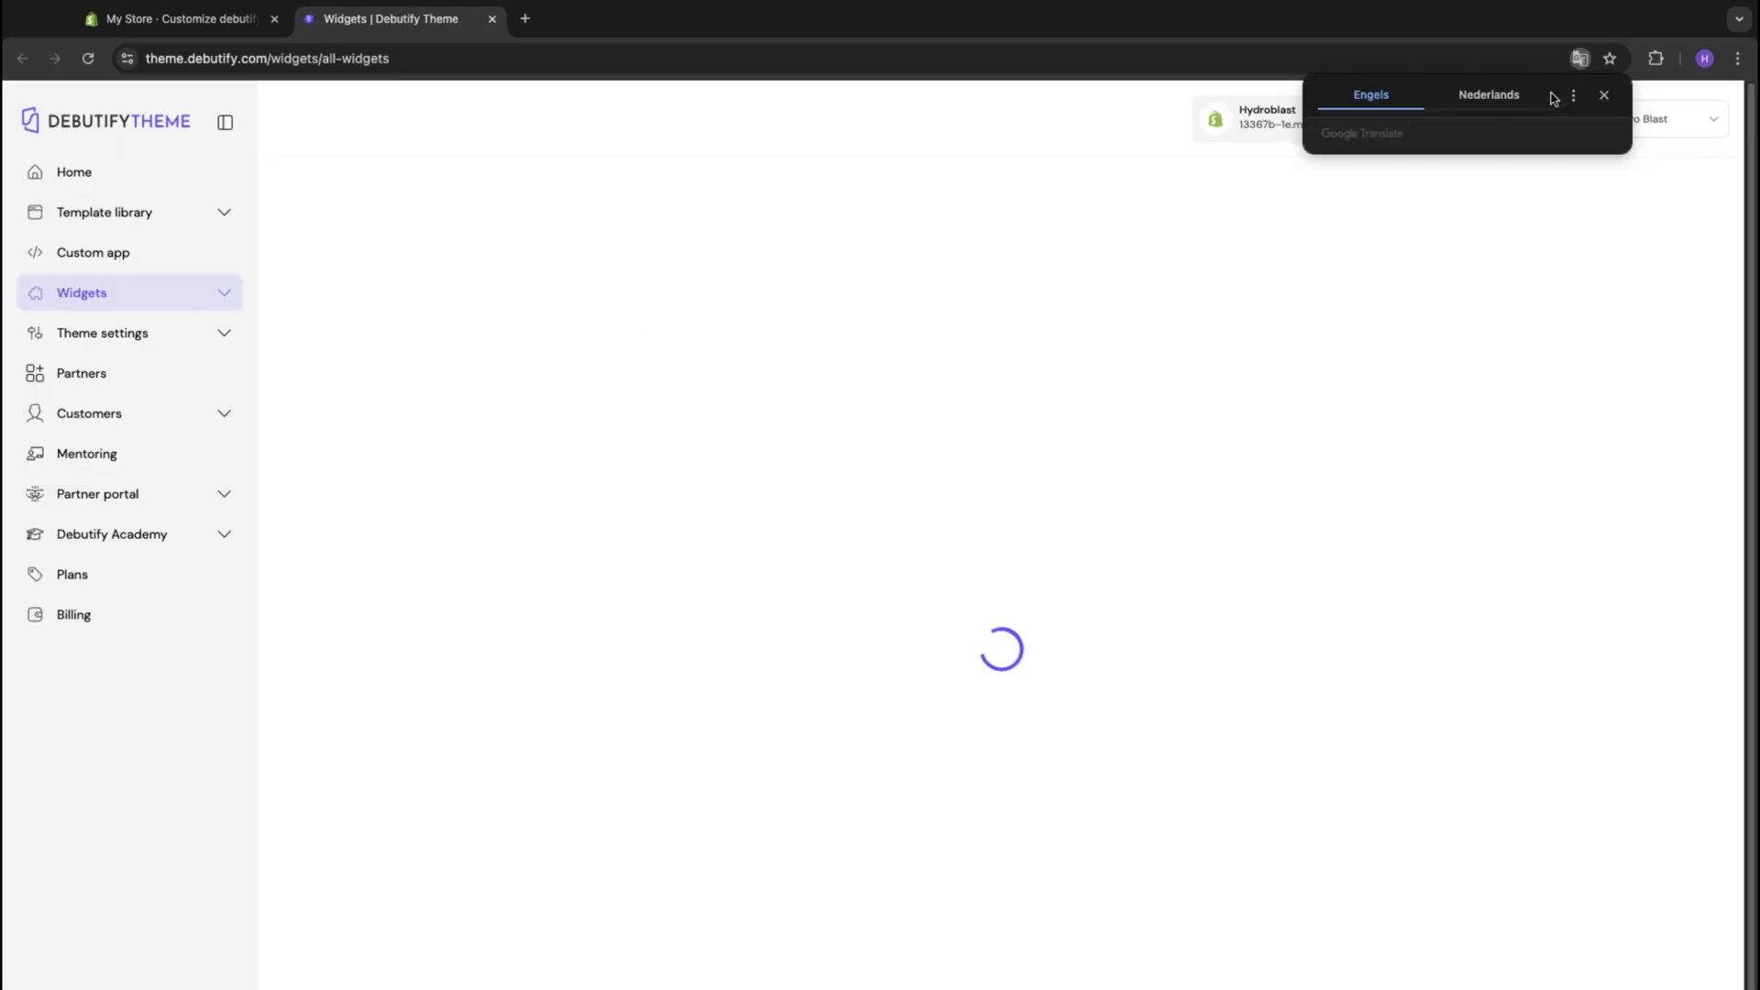
{"action": "left_click", "coordinate": [1605, 95]}
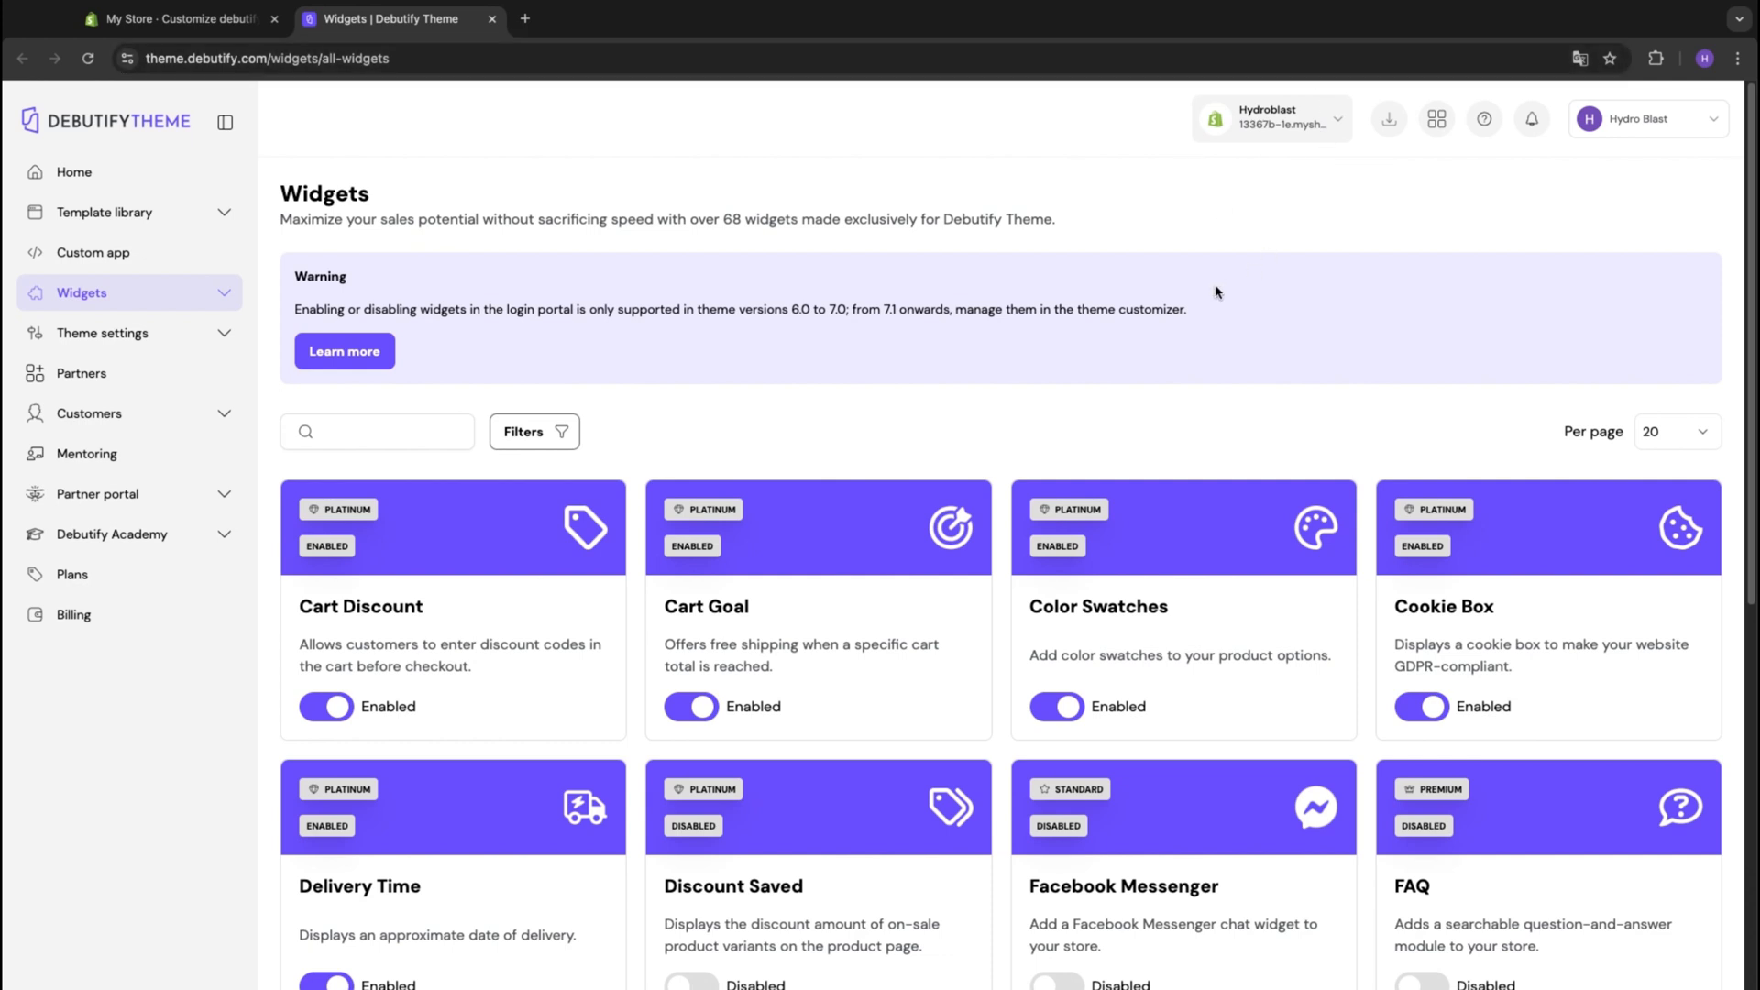
Enable the Discount Saved widget in the Debutify portal
{"action": "scroll", "coordinate": [871, 523], "scroll_direction": "down", "scroll_amount": 1}
{"action": "scroll", "coordinate": [871, 523], "scroll_direction": "down", "scroll_amount": 2}
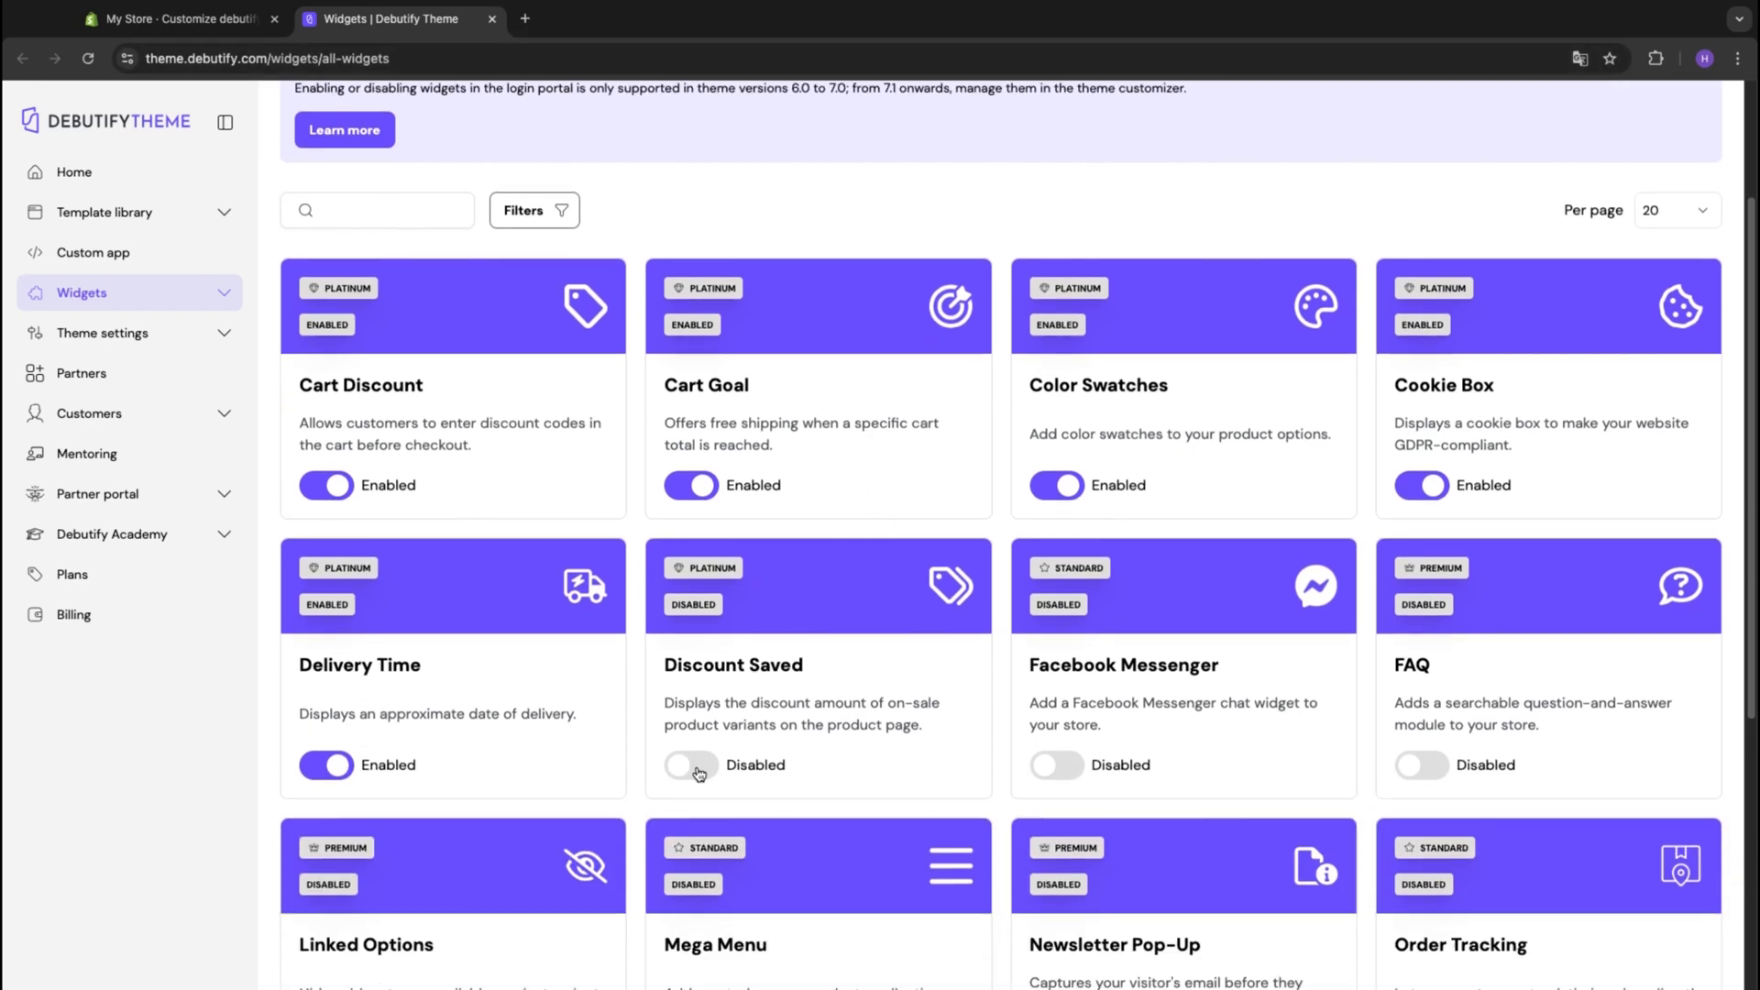
{"action": "left_click", "coordinate": [694, 765]}
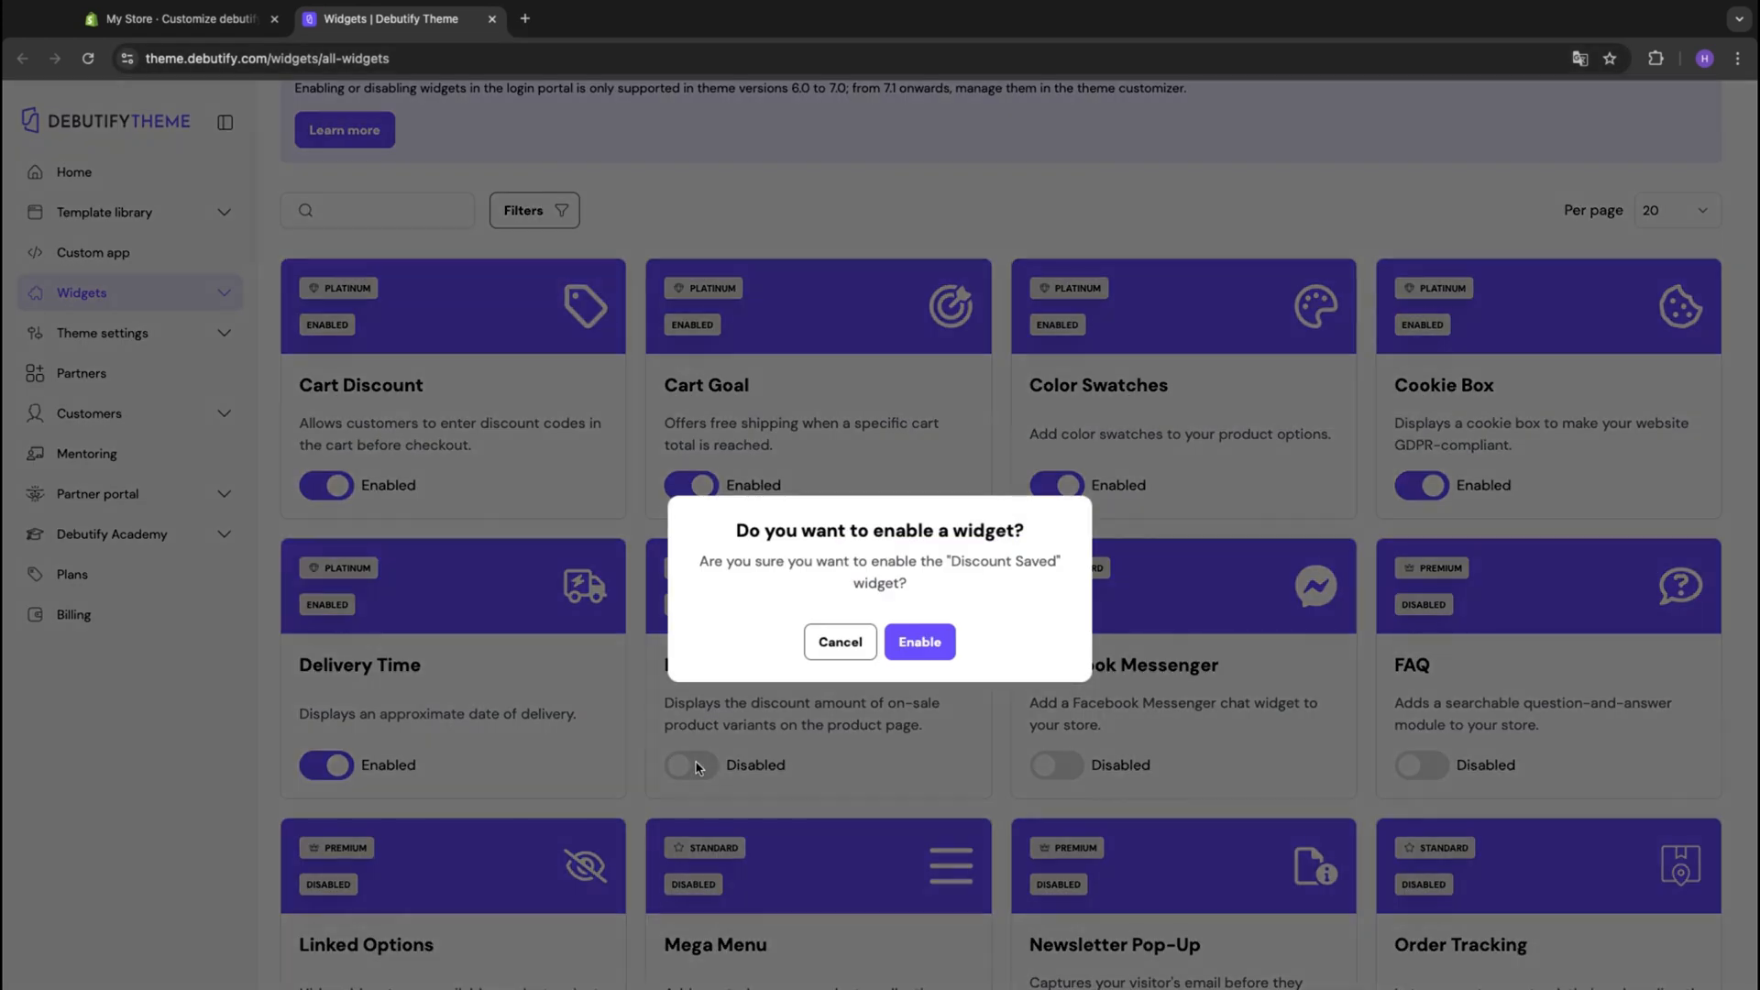
{"action": "left_click", "coordinate": [920, 642]}
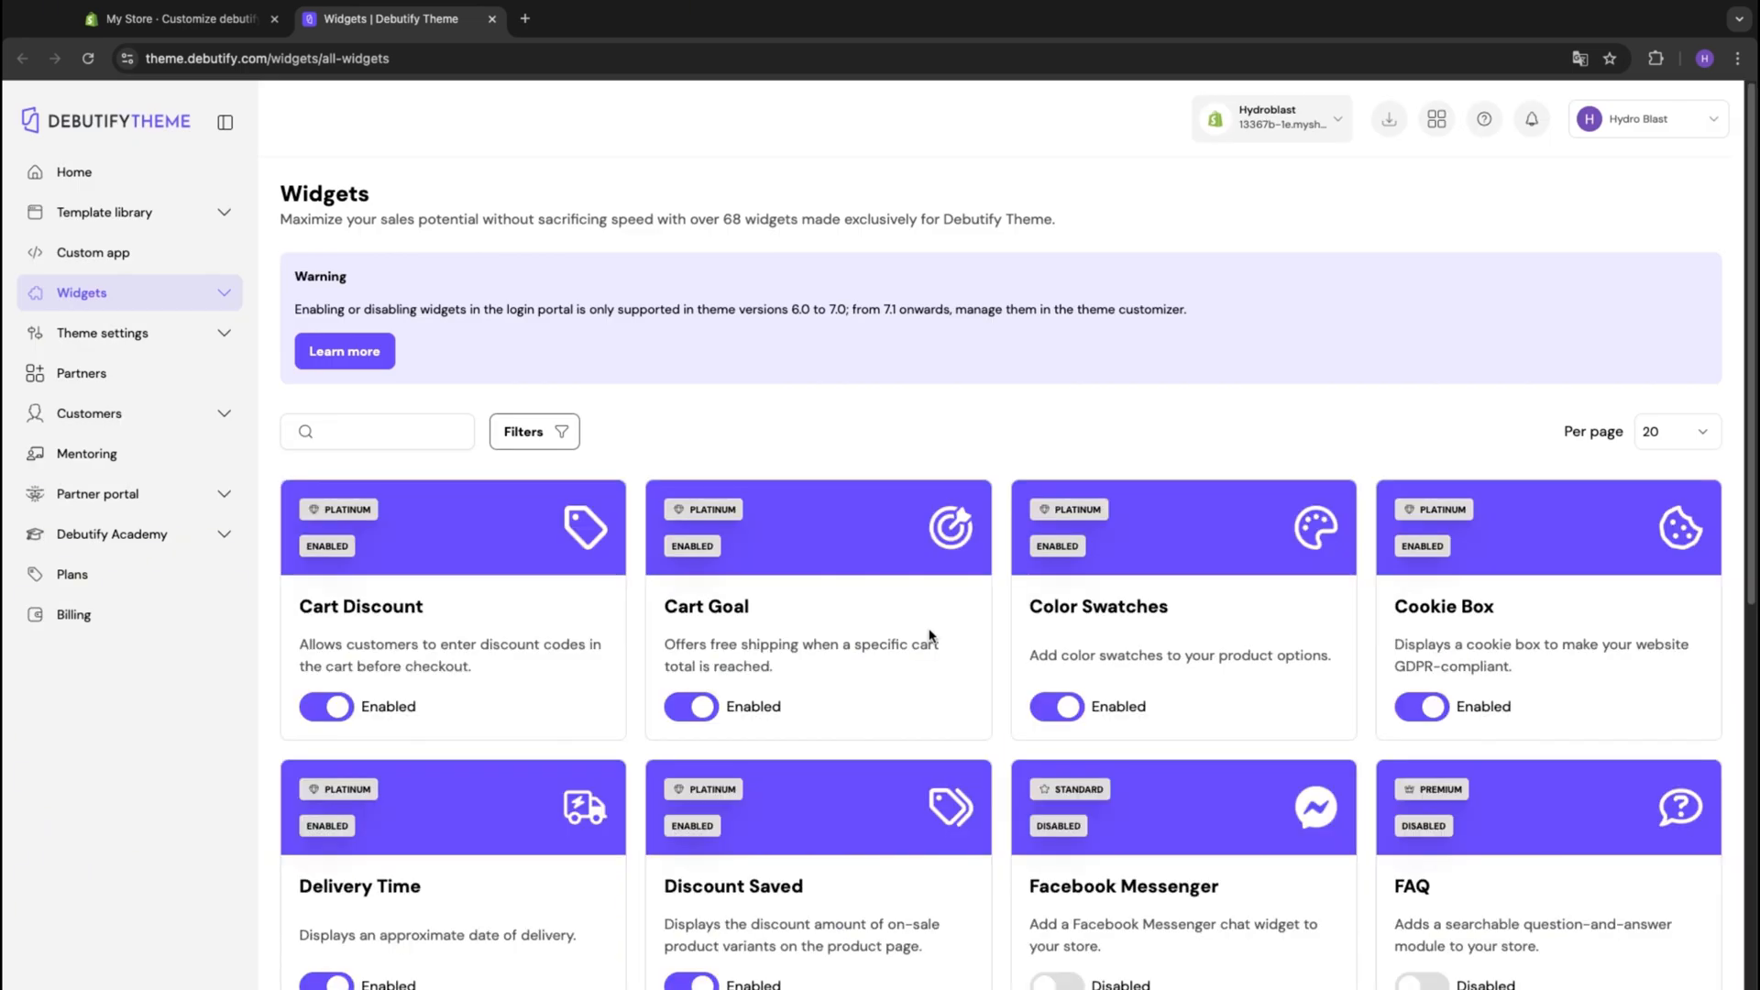
Enable the Facebook Messenger widget in the Debutify portal
{"action": "scroll", "coordinate": [931, 635], "scroll_direction": "down", "scroll_amount": 1}
{"action": "scroll", "coordinate": [929, 635], "scroll_direction": "down", "scroll_amount": 2}
{"action": "left_click", "coordinate": [1073, 793]}
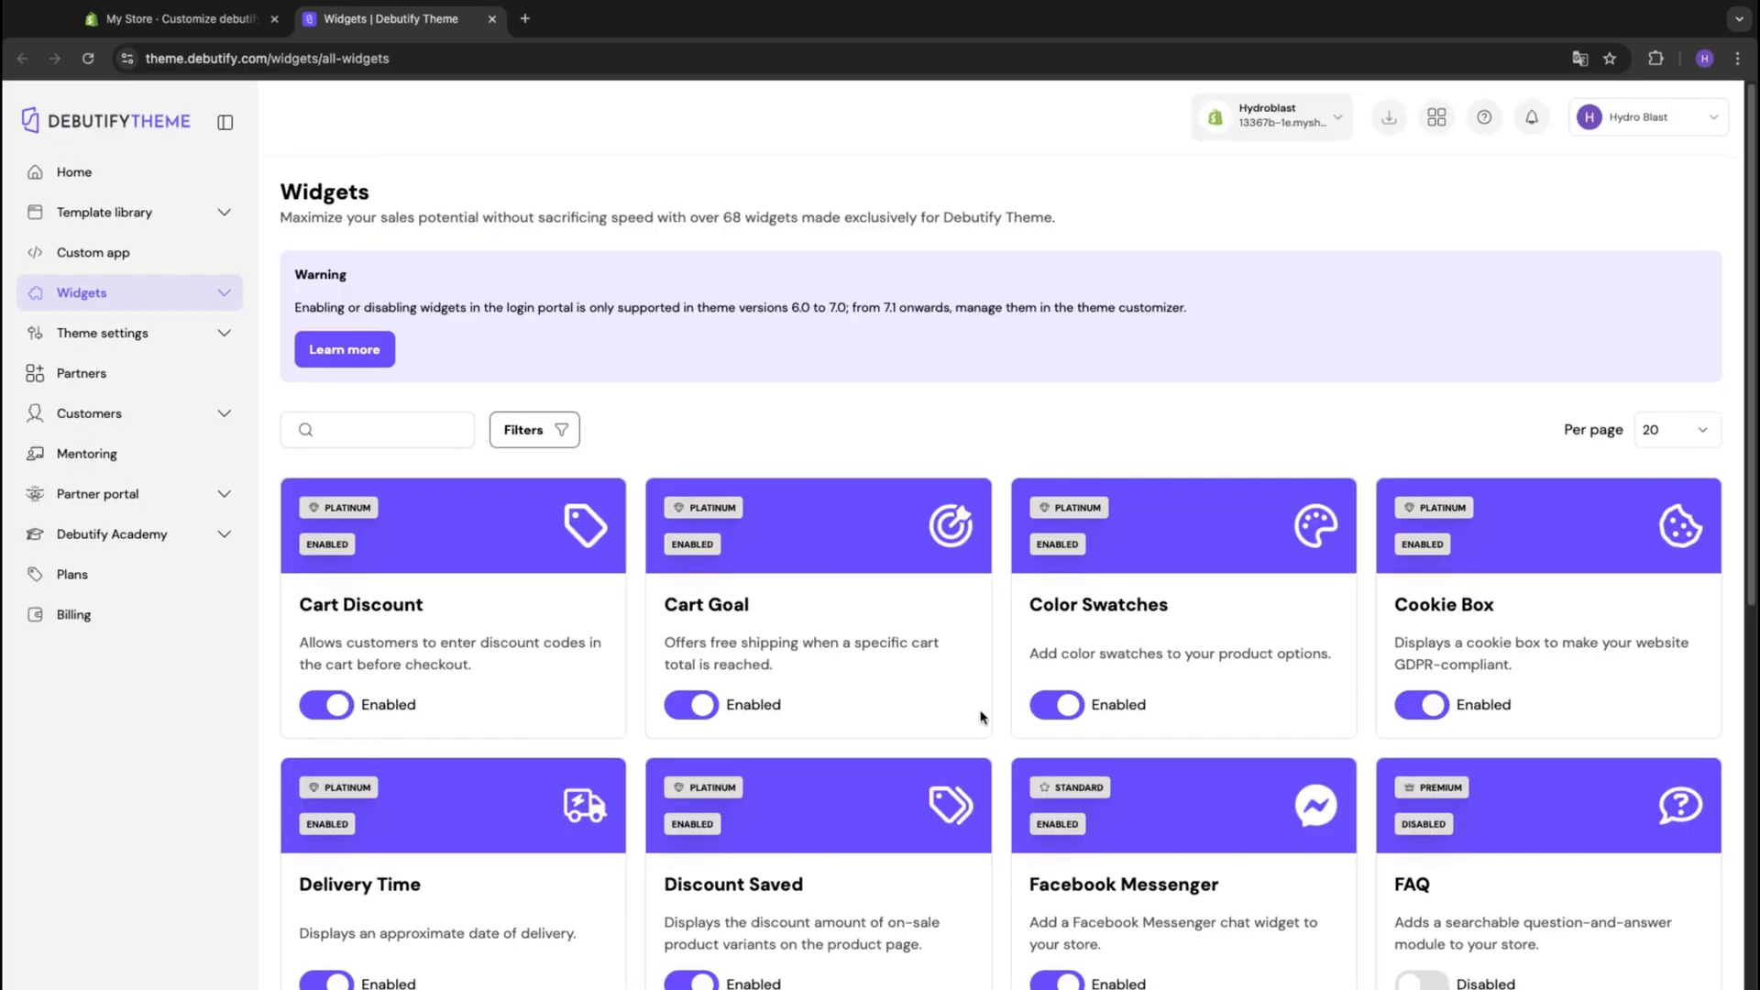
Look through the remaining widgets, open the Debutify Theme plans page and compare the annual plan options
{"action": "scroll", "coordinate": [982, 719], "scroll_direction": "down", "scroll_amount": 7}
{"action": "scroll", "coordinate": [980, 716], "scroll_direction": "down", "scroll_amount": 3}
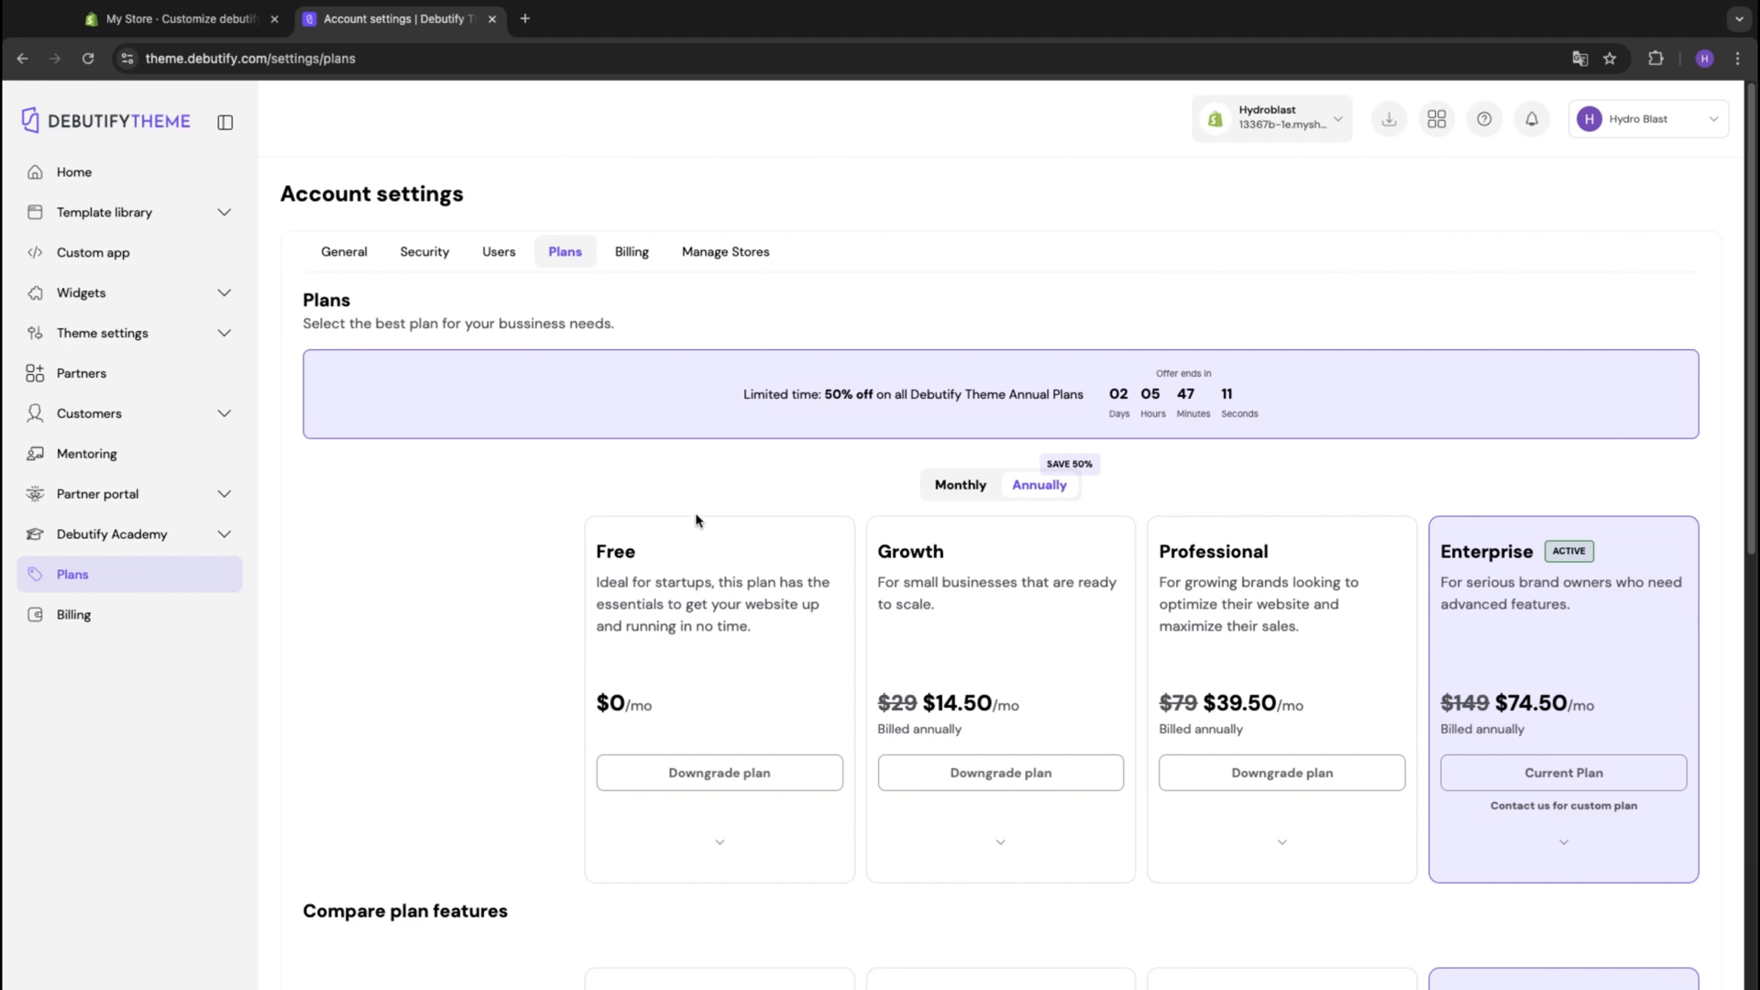
{"action": "scroll", "coordinate": [677, 511], "scroll_direction": "down", "scroll_amount": 2}
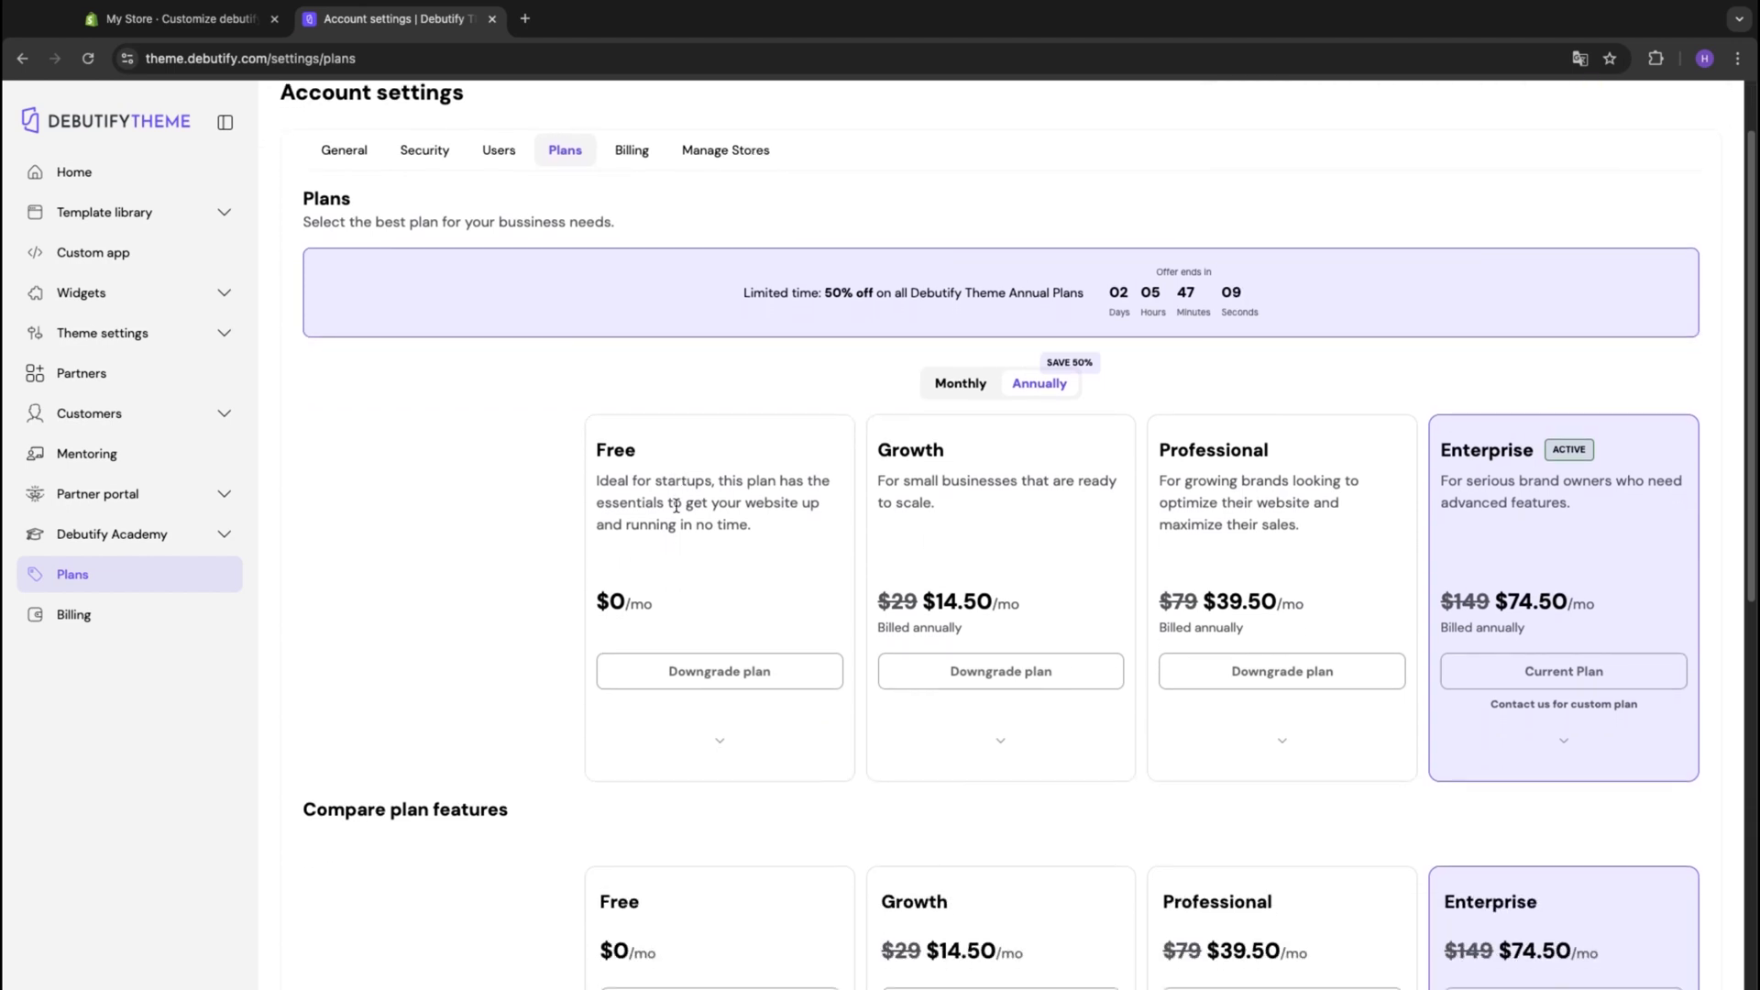
{"action": "scroll", "coordinate": [677, 511], "scroll_direction": "down", "scroll_amount": 1}
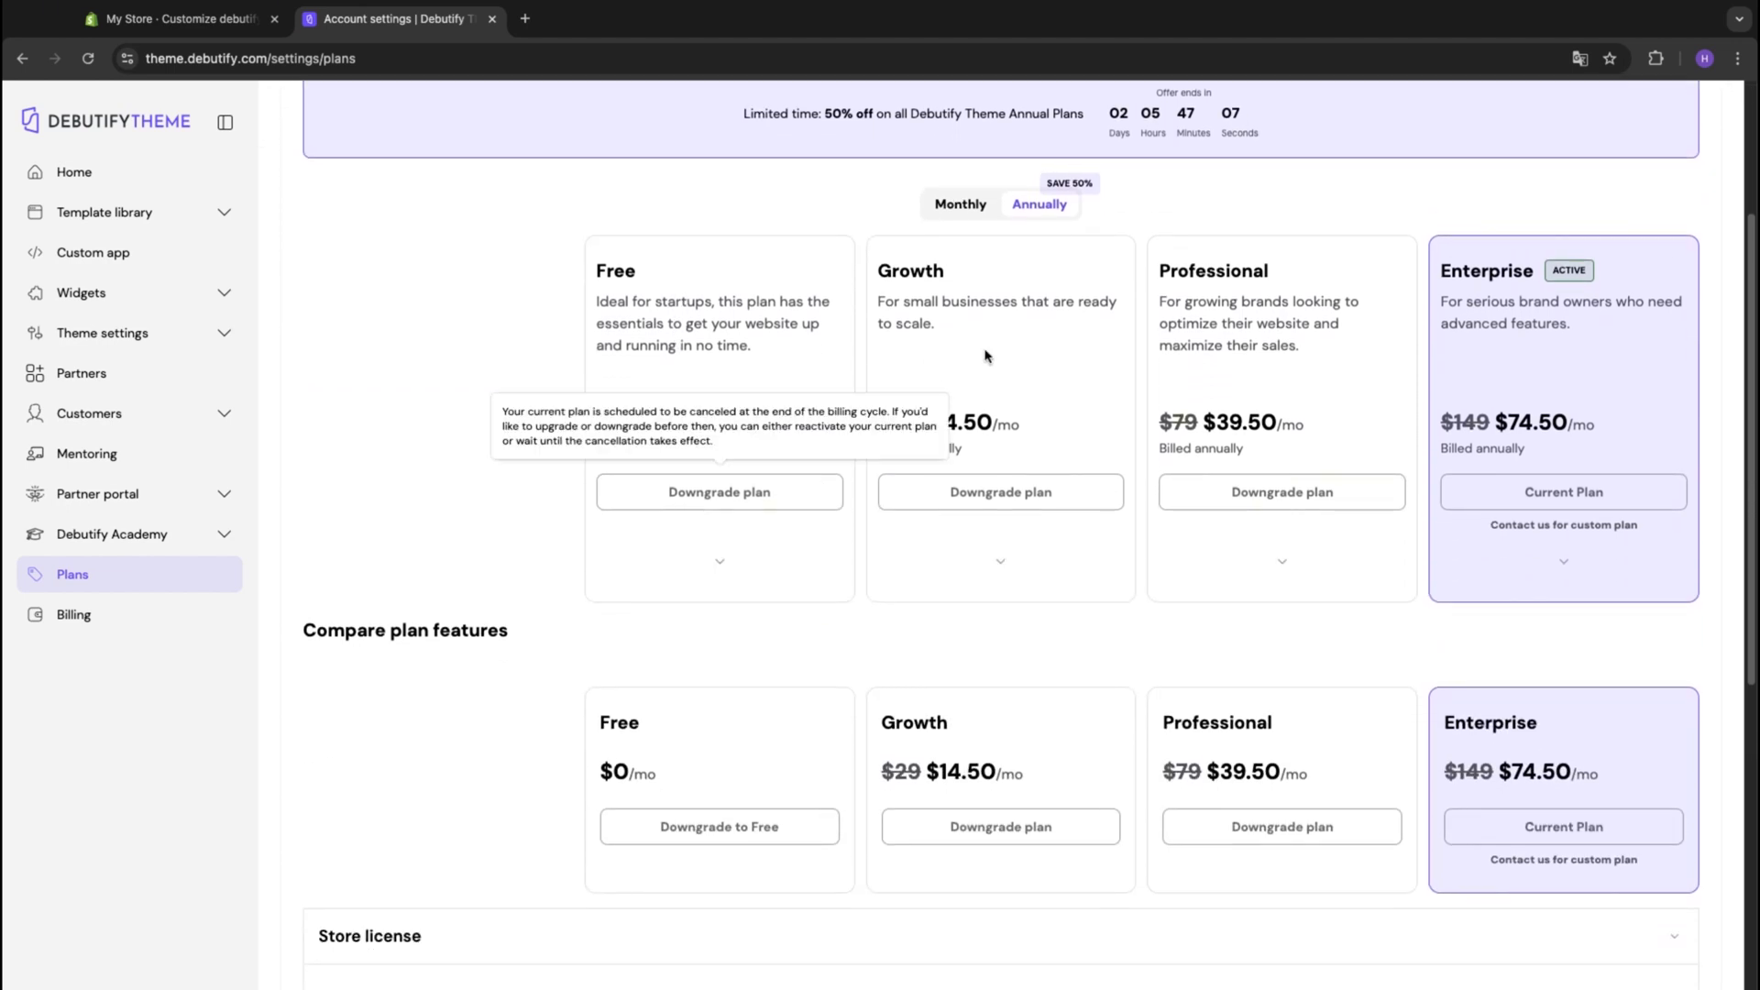